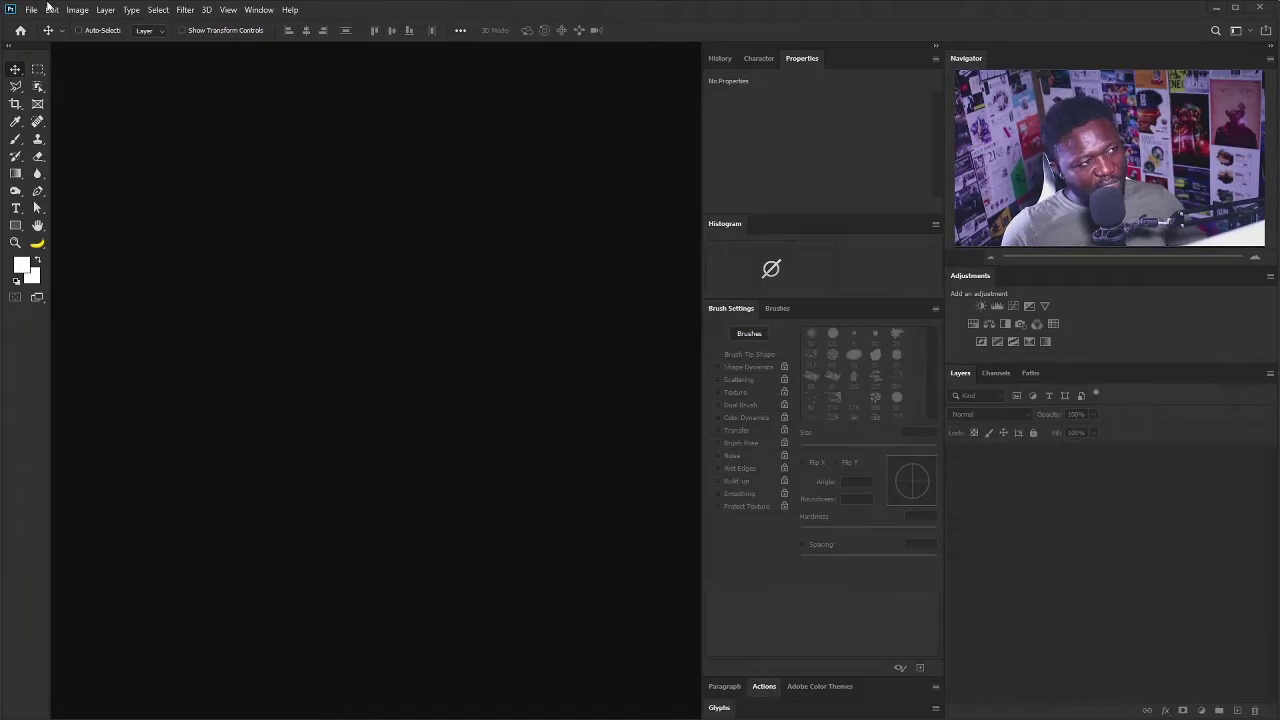
# - Start a new document with a width and height of 800 pixels each
pyautogui.click(33, 10)
pyautogui.click(44, 24)
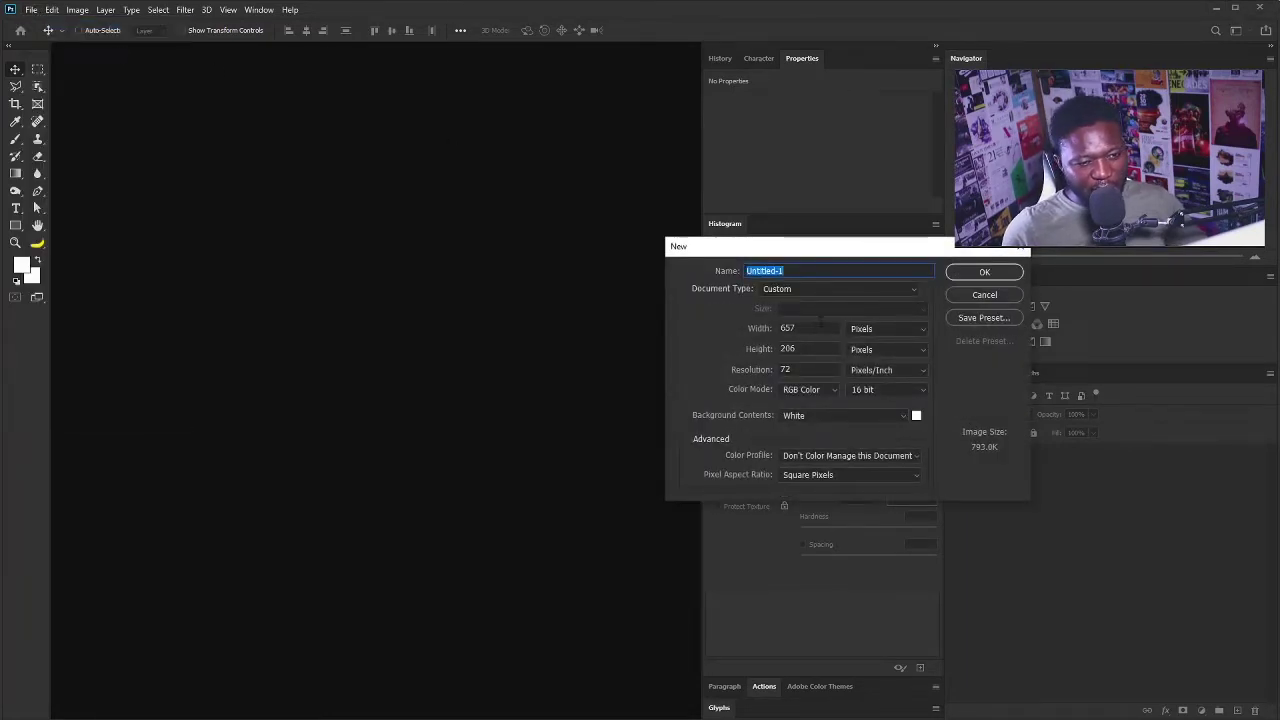
pyautogui.moveTo(805, 328); pyautogui.dragTo(772, 332)
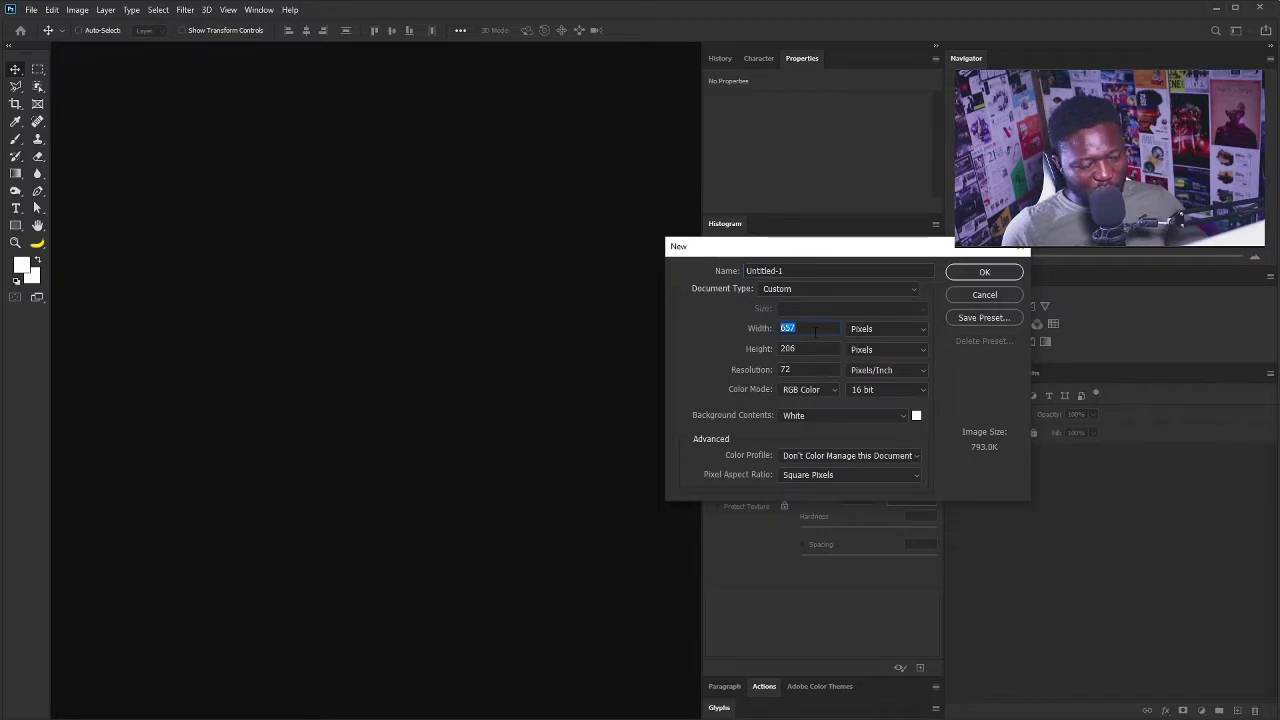
pyautogui.write('800')
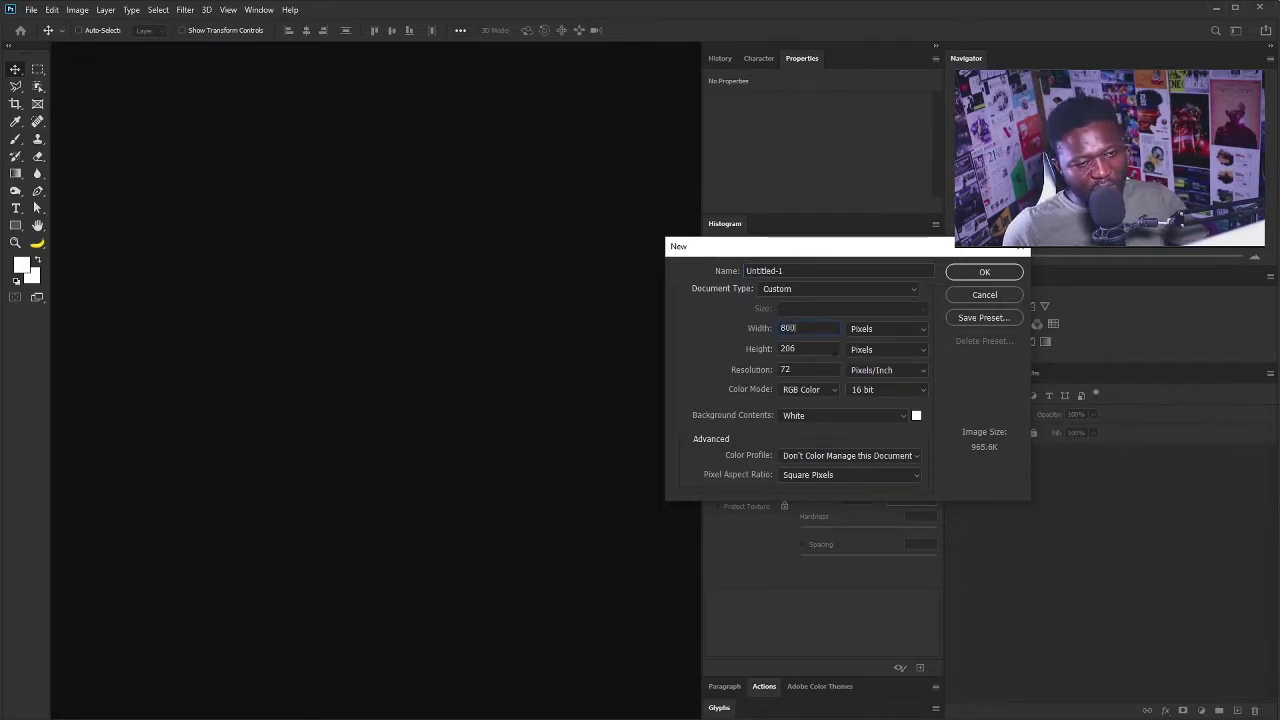
pyautogui.press('Tab')
pyautogui.write('800')
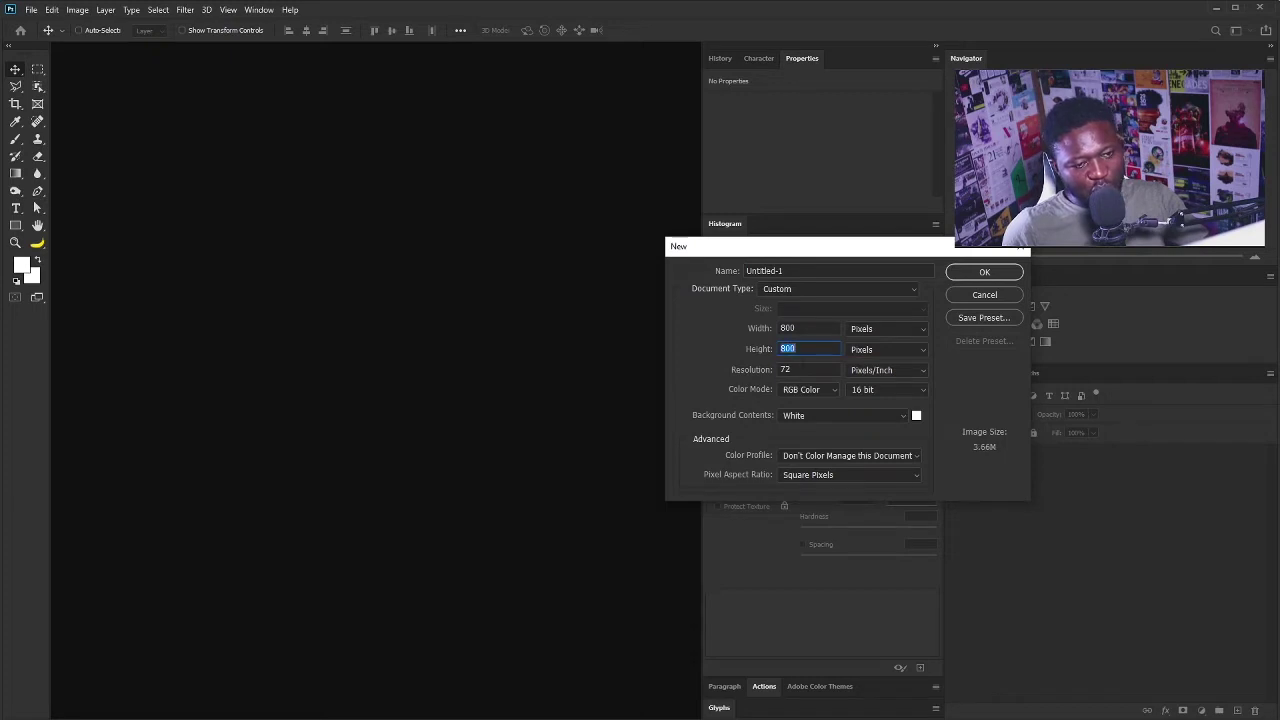
# - Set the new document's resolution to 120 pixels/inch, name it Biz, and create it
pyautogui.press('Tab')
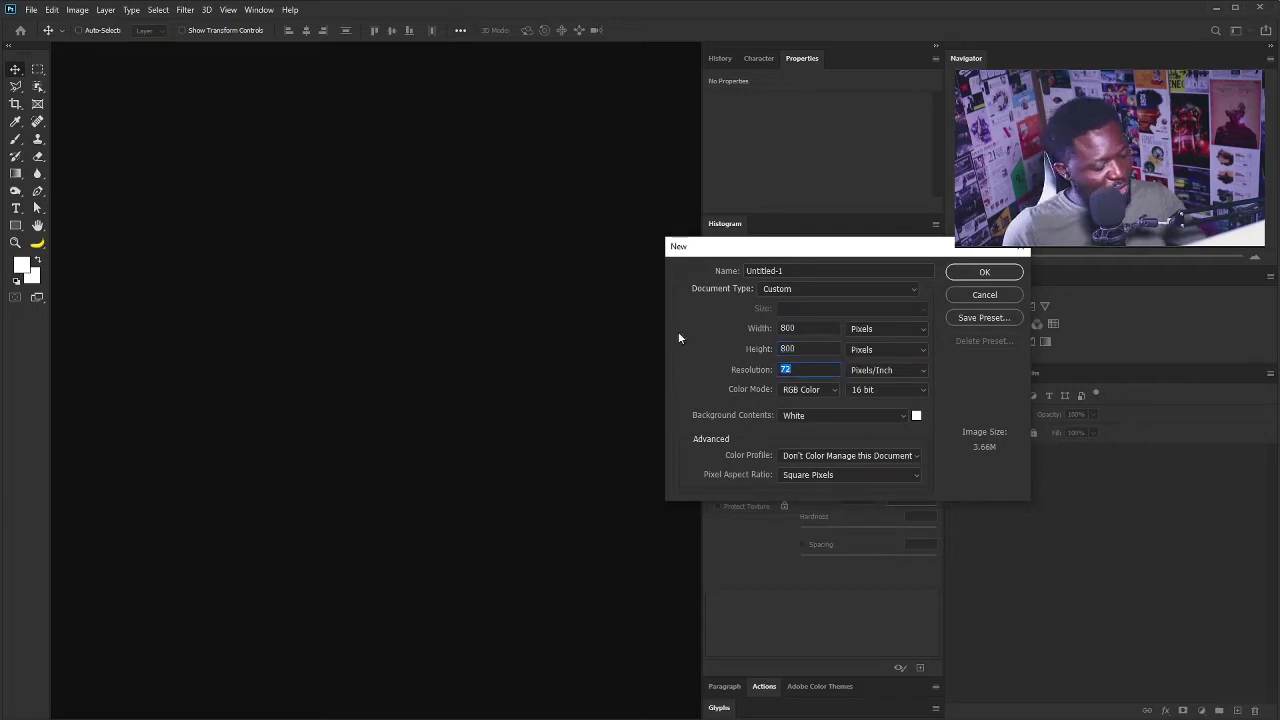
pyautogui.write('12')
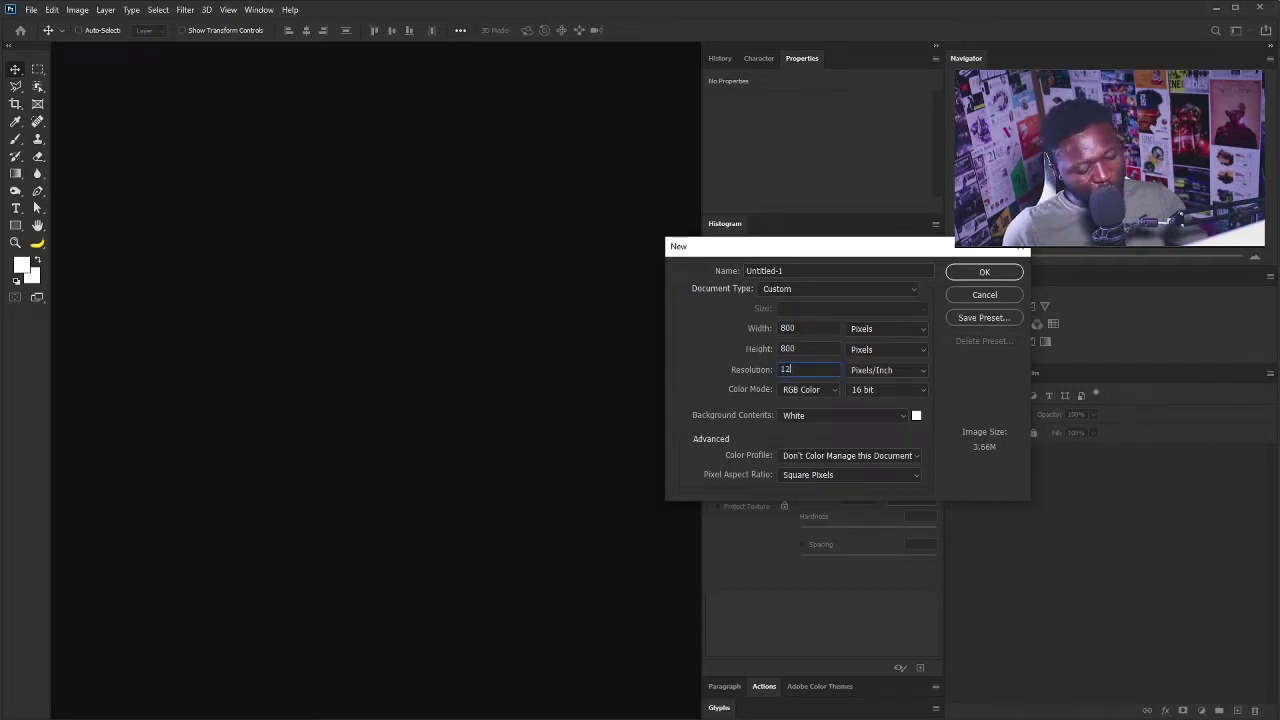
pyautogui.write('0')
pyautogui.press('Tab')
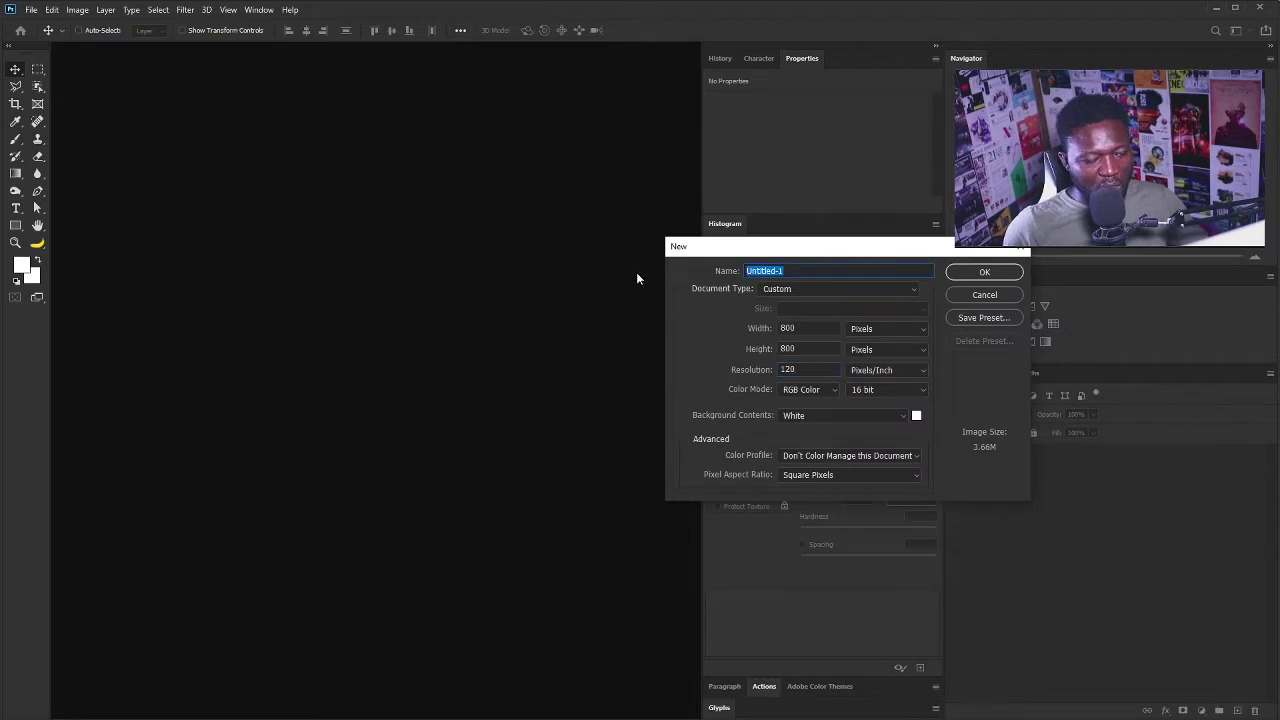
pyautogui.write('B')
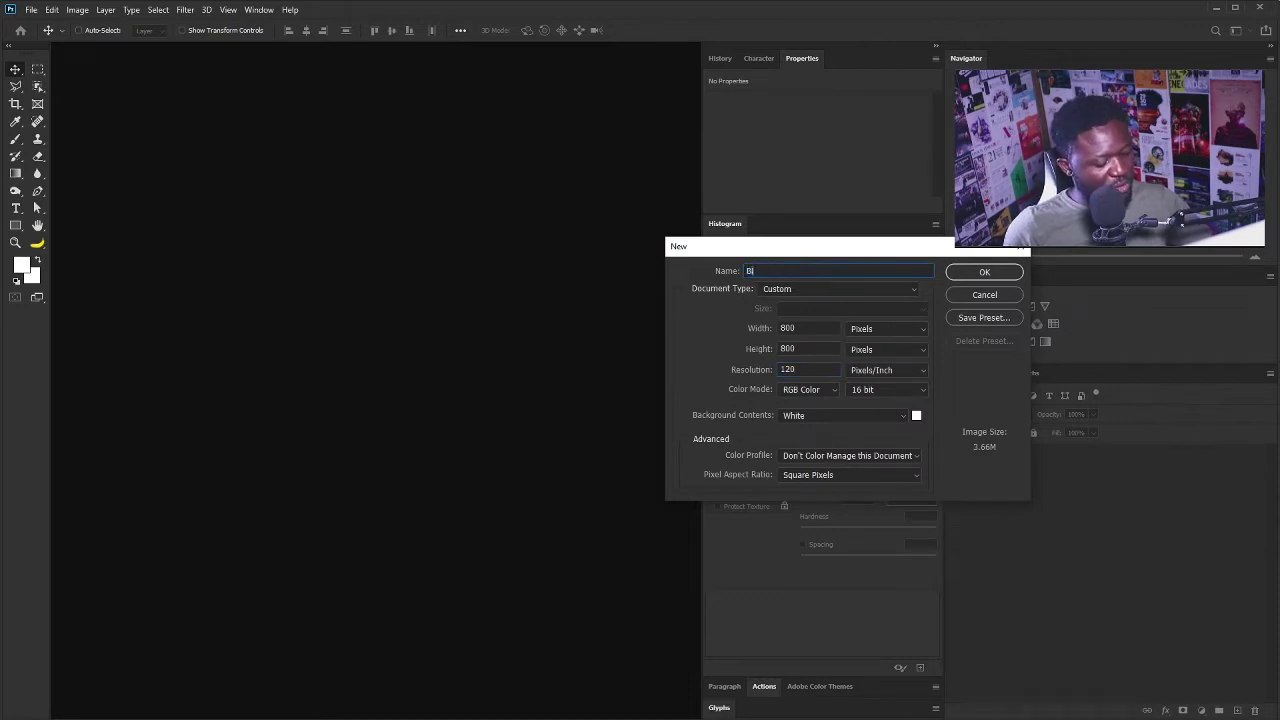
pyautogui.write('iz')
pyautogui.click(965, 275)
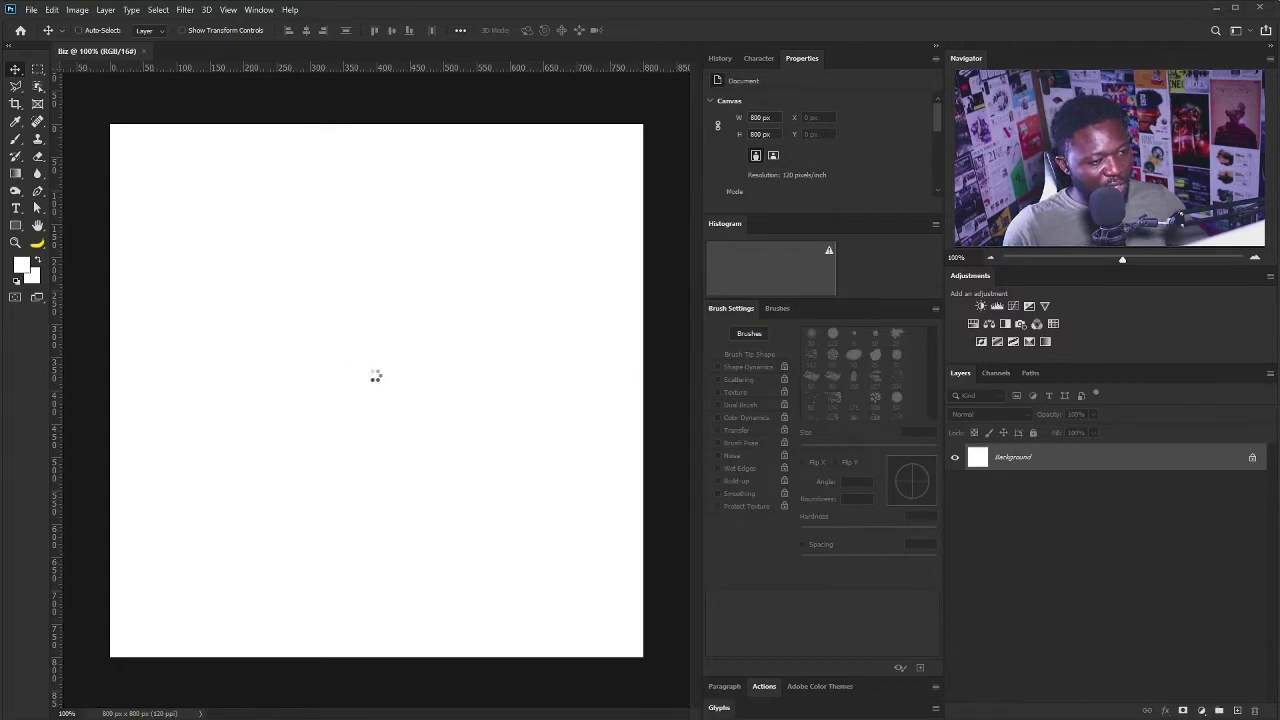
# - Position the placed street photo and enlarge it proportionally to about 15.3% so it covers the whole canvas
pyautogui.moveTo(408, 334); pyautogui.dragTo(409, 359)
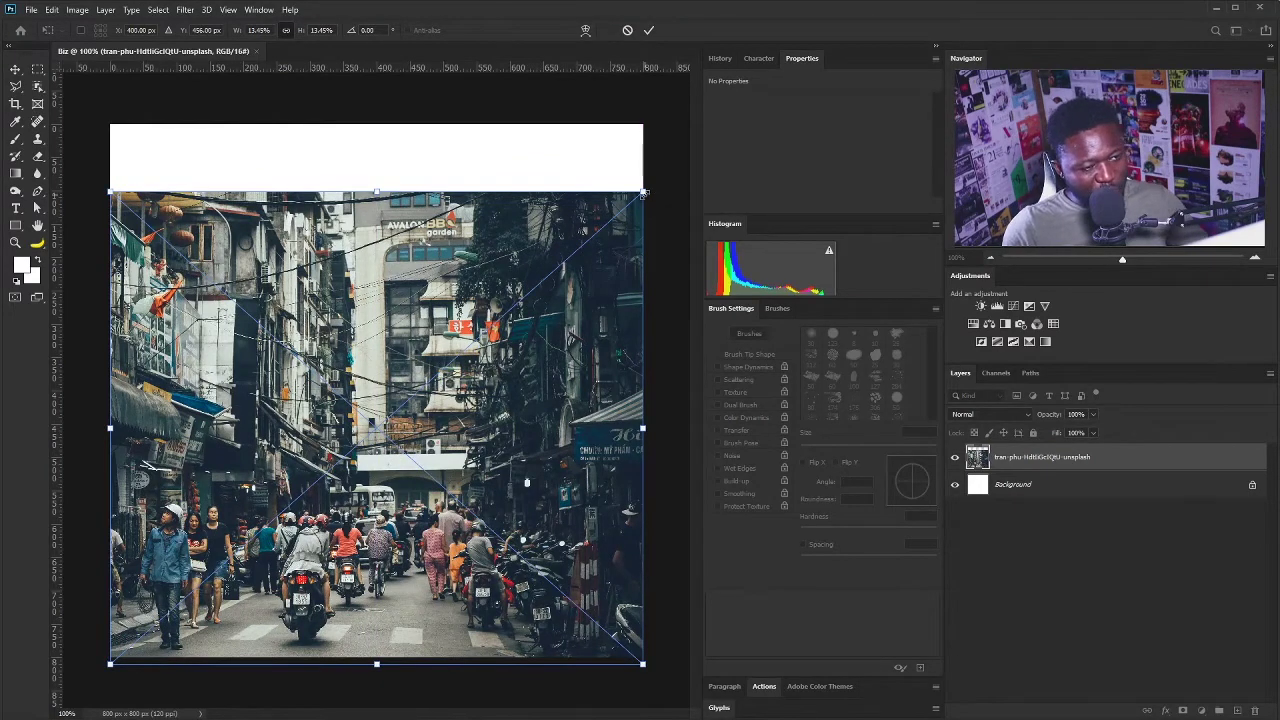
pyautogui.moveTo(643, 192); pyautogui.dragTo(658, 177)
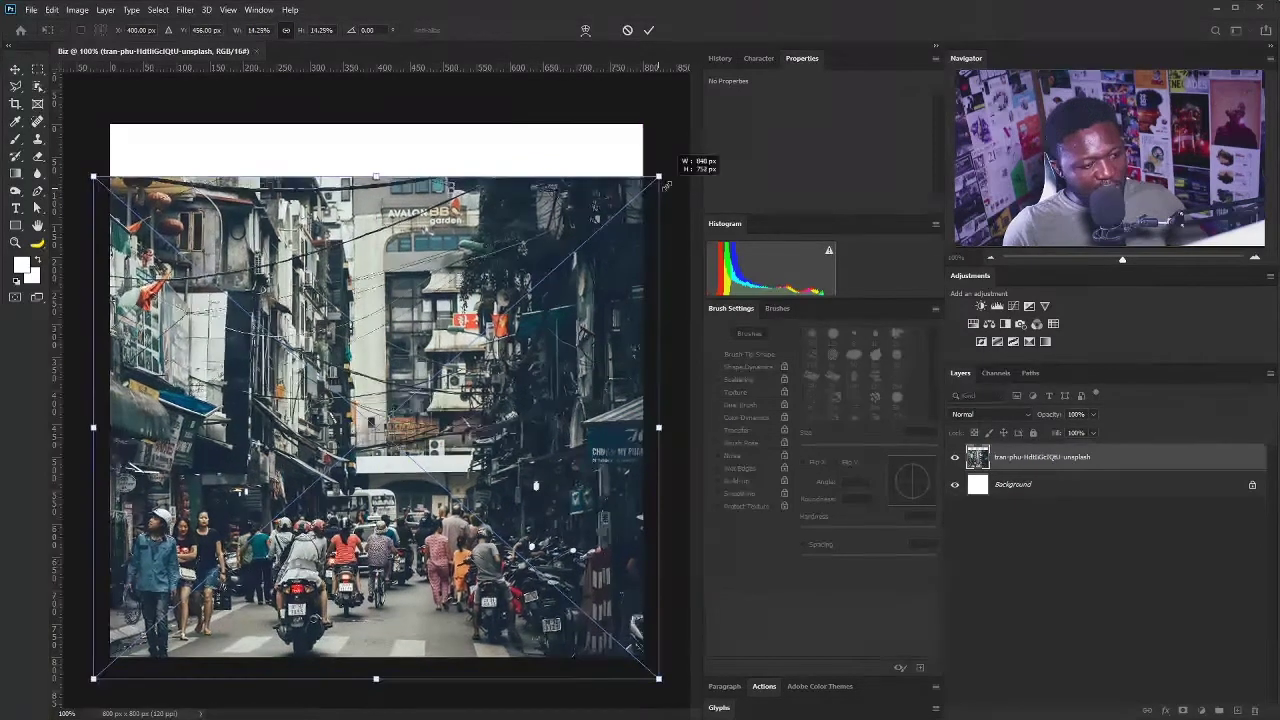
pyautogui.moveTo(574, 341); pyautogui.dragTo(572, 319)
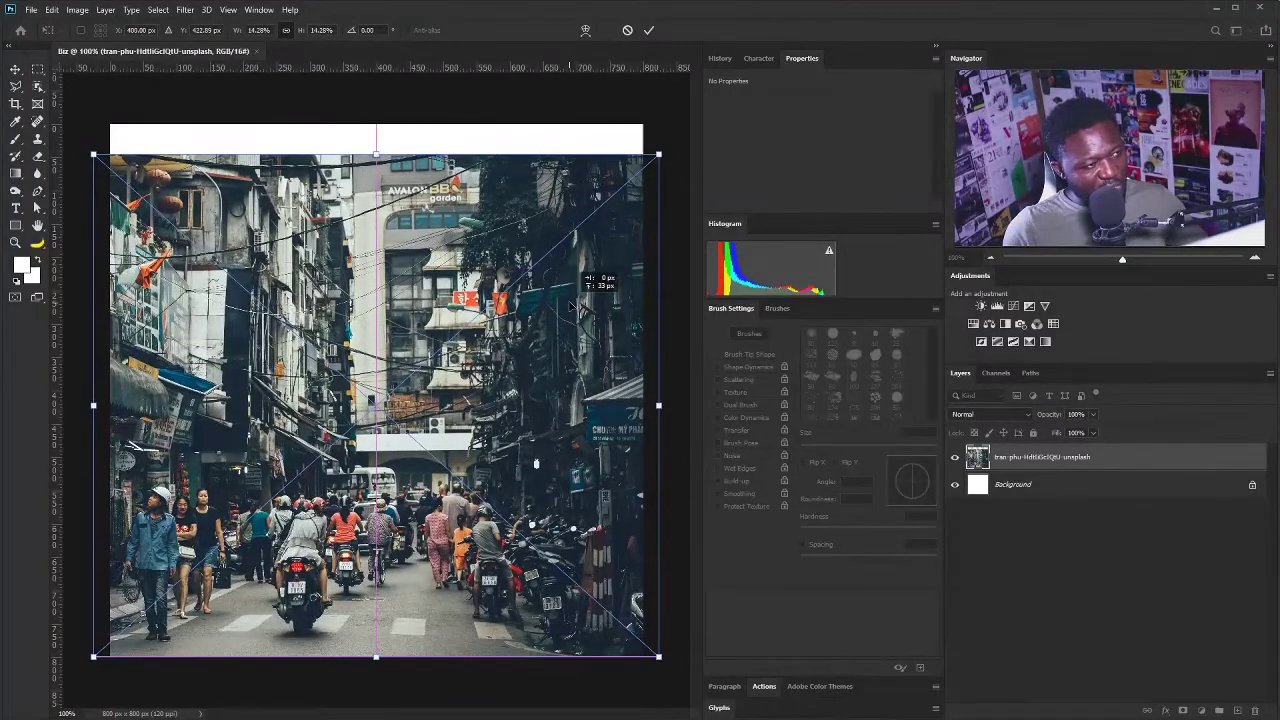
pyautogui.moveTo(664, 172)
pyautogui.mouseDown()
pyautogui.moveTo(686, 140)
pyautogui.moveTo(677, 152)
pyautogui.mouseUp()
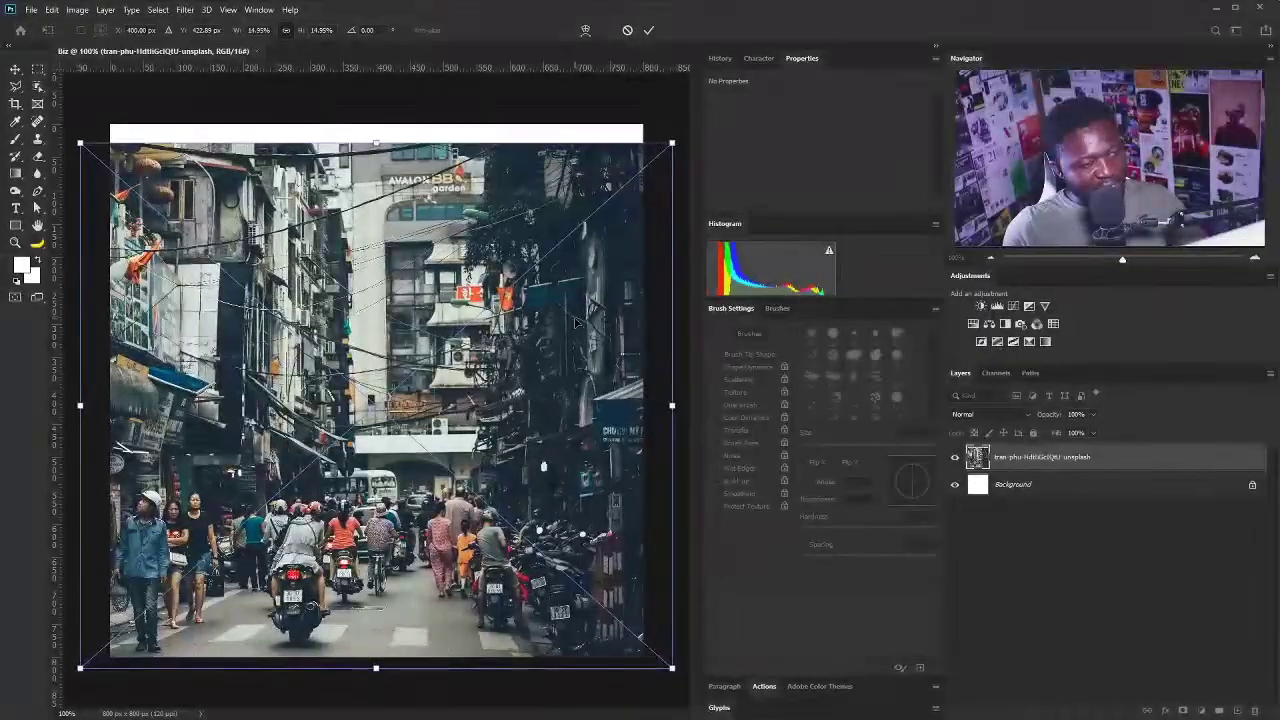
pyautogui.moveTo(578, 324); pyautogui.dragTo(575, 309)
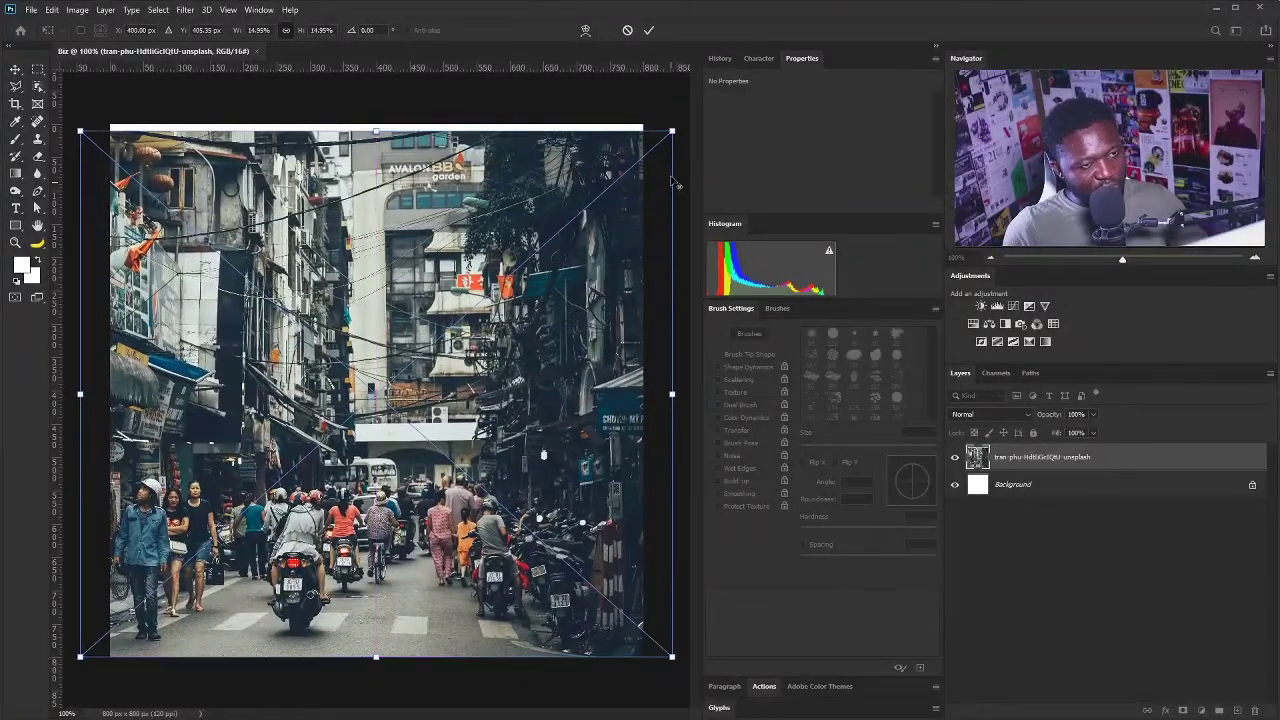
pyautogui.moveTo(672, 131); pyautogui.dragTo(679, 125)
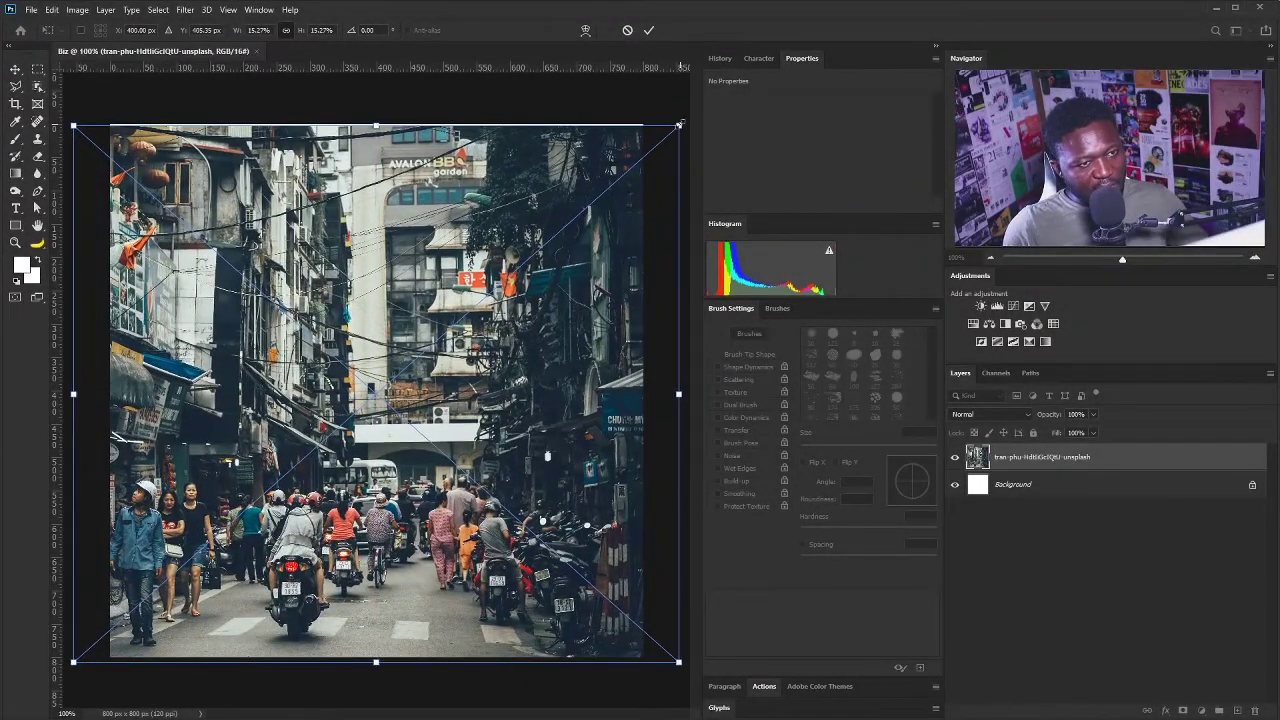
pyautogui.press('Return')
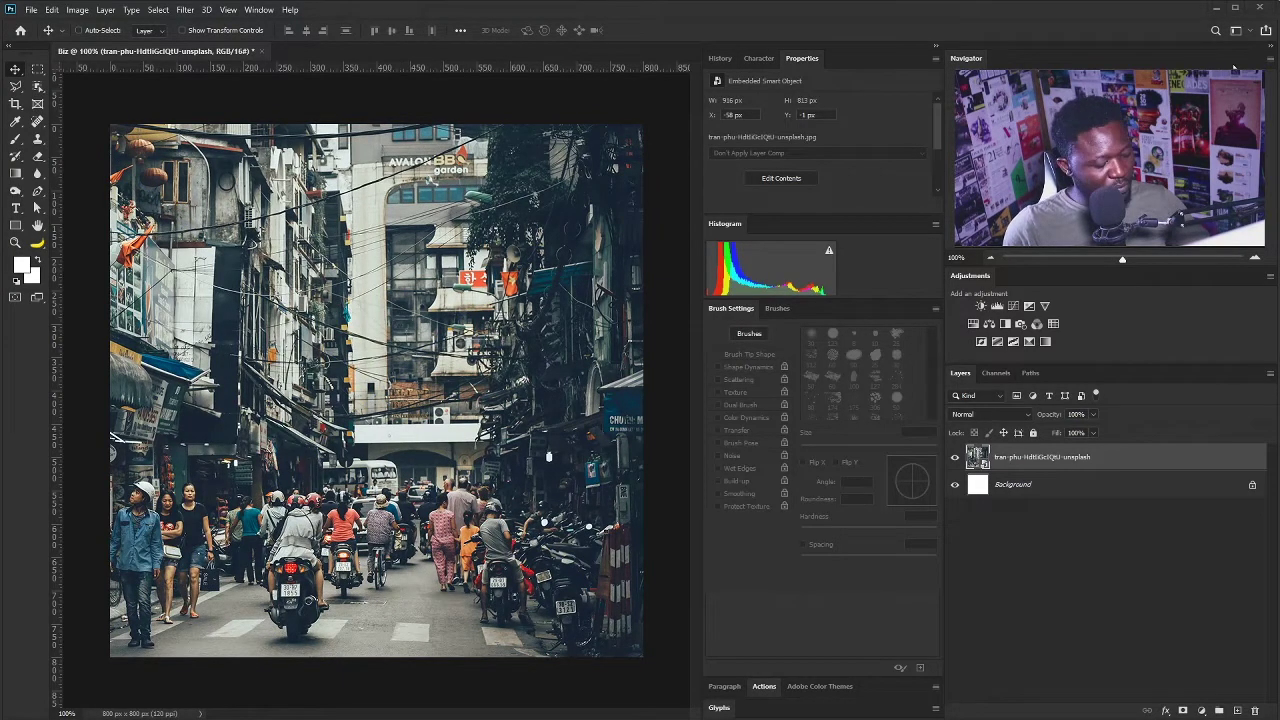
# - Paste the "Busy Street" text layer above the street photo and set its text color to white
pyautogui.hotkey('ctrl', 'v')
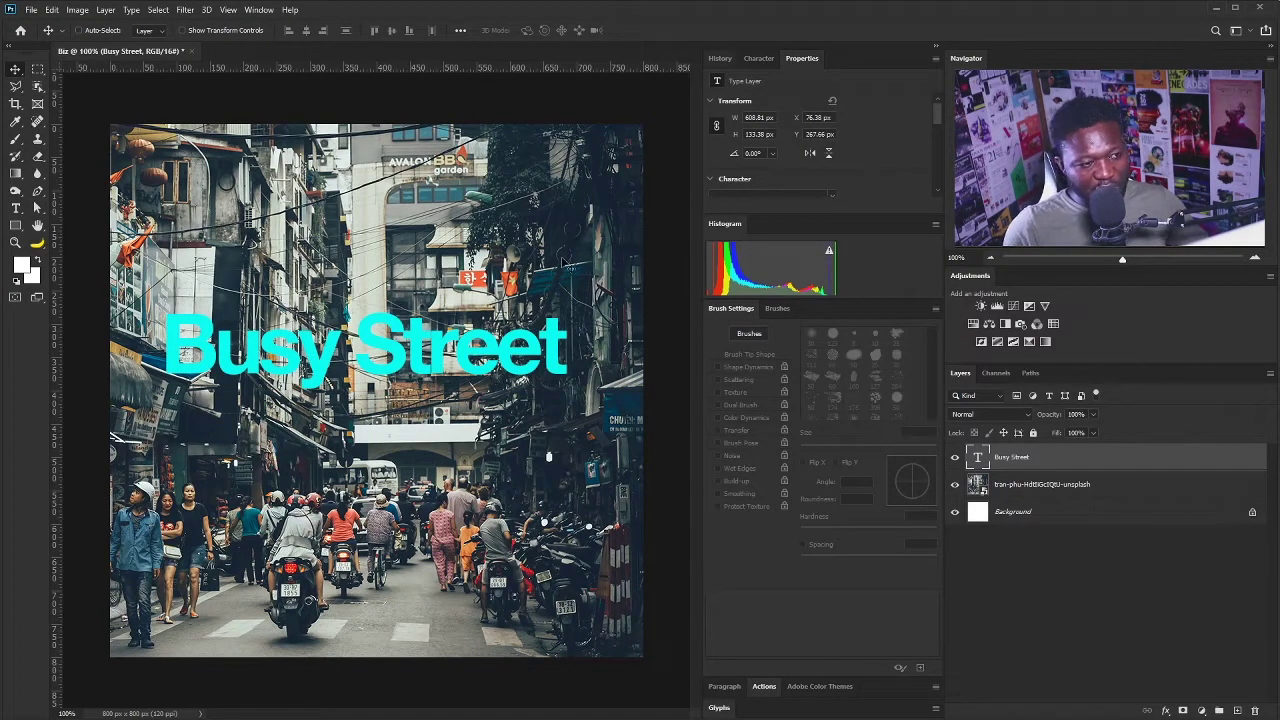
pyautogui.click(759, 57)
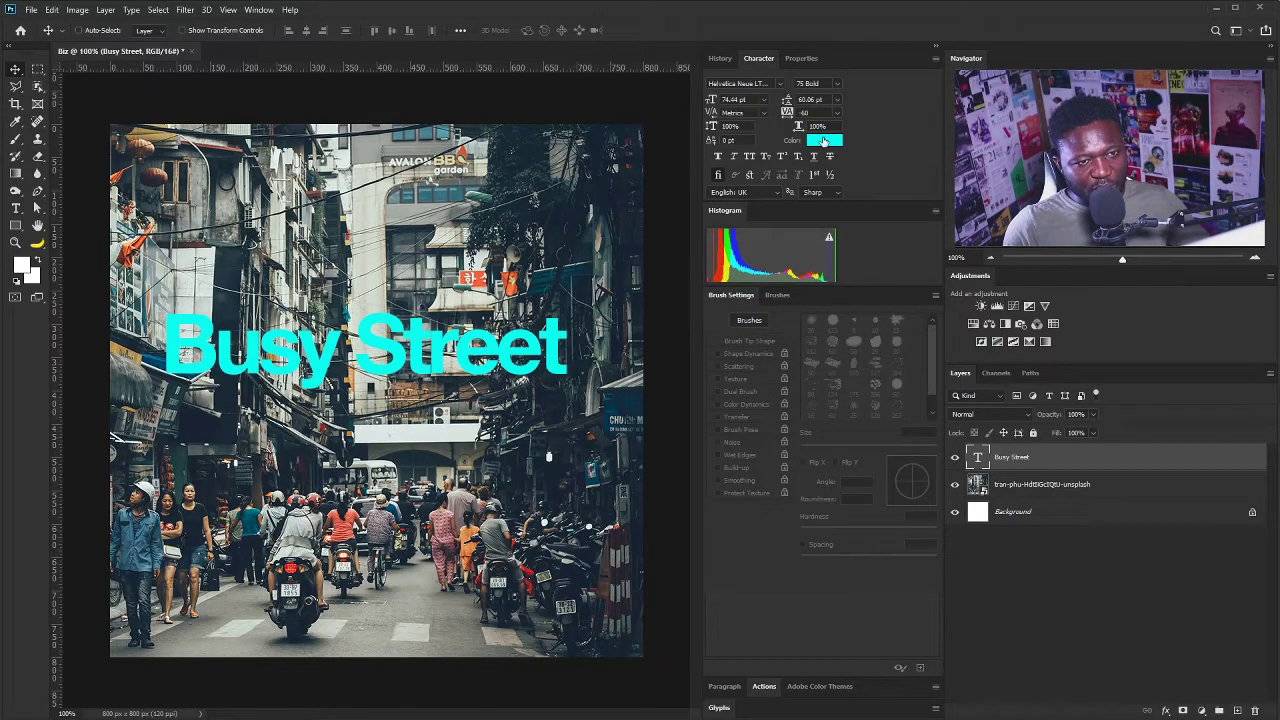
pyautogui.click(823, 141)
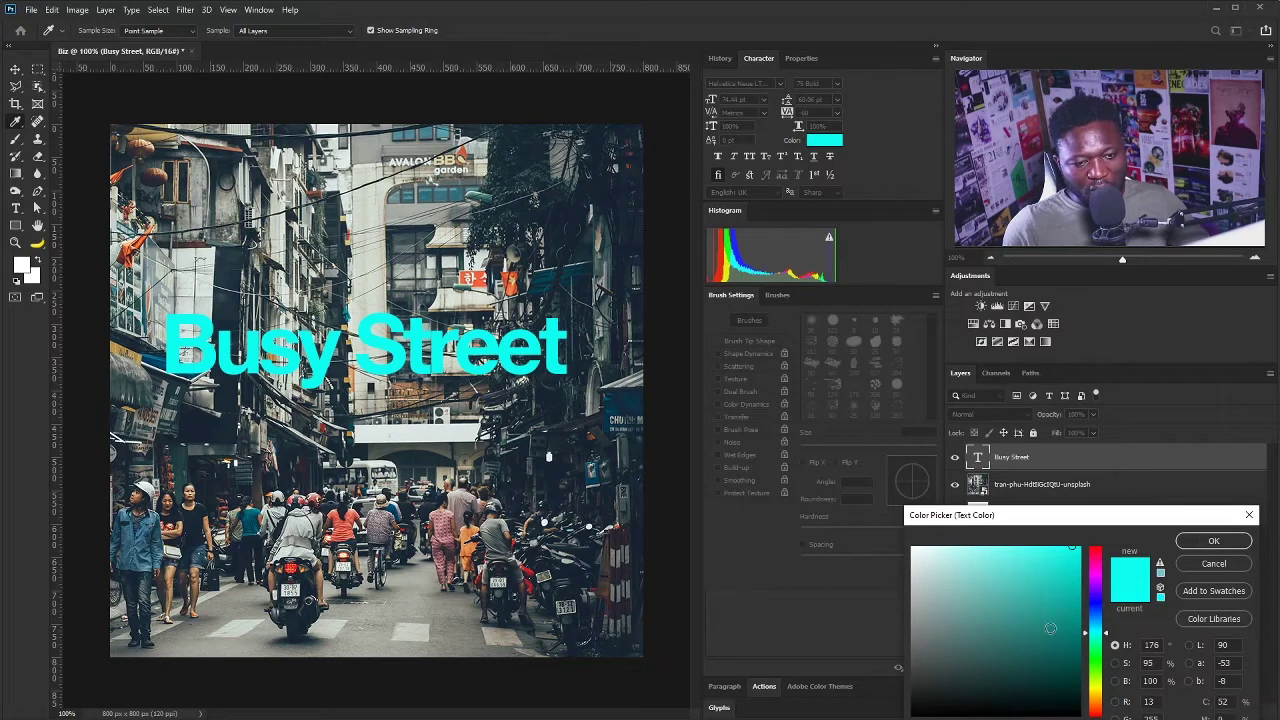
pyautogui.click(912, 548)
pyautogui.click(1243, 541)
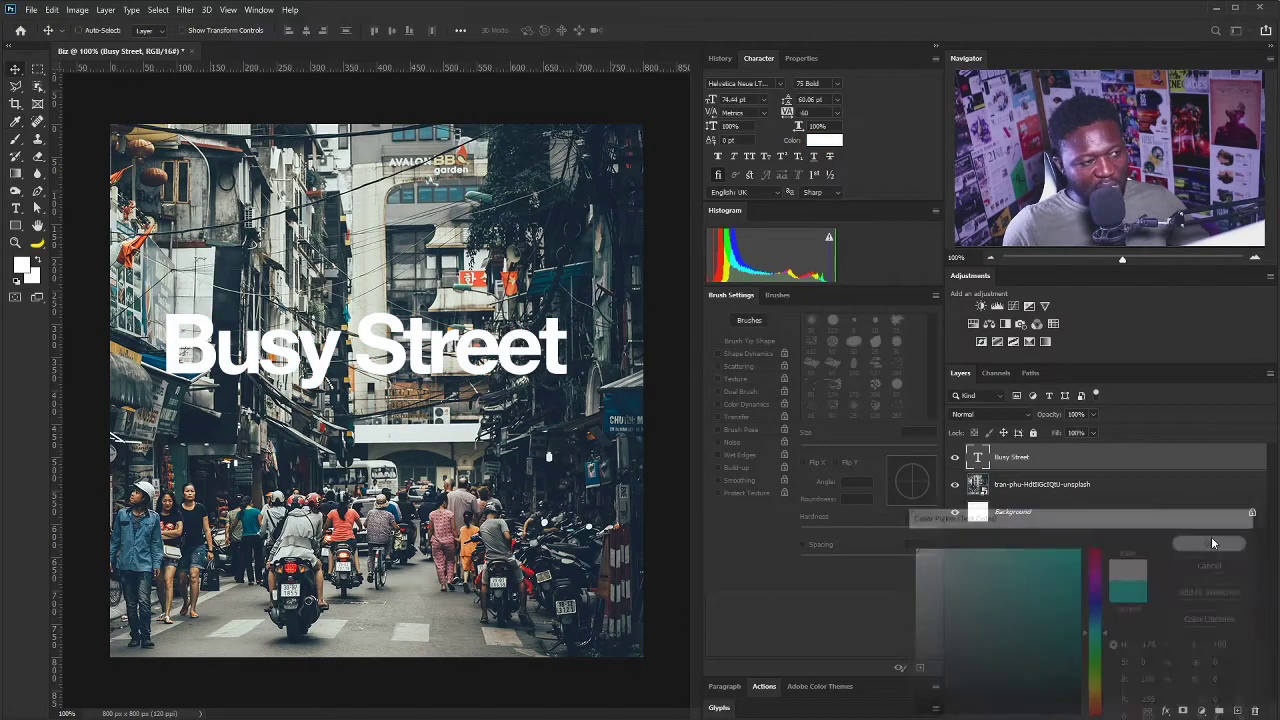
# - Change the "Busy Street" heading's text color to bright red
pyautogui.click(823, 141)
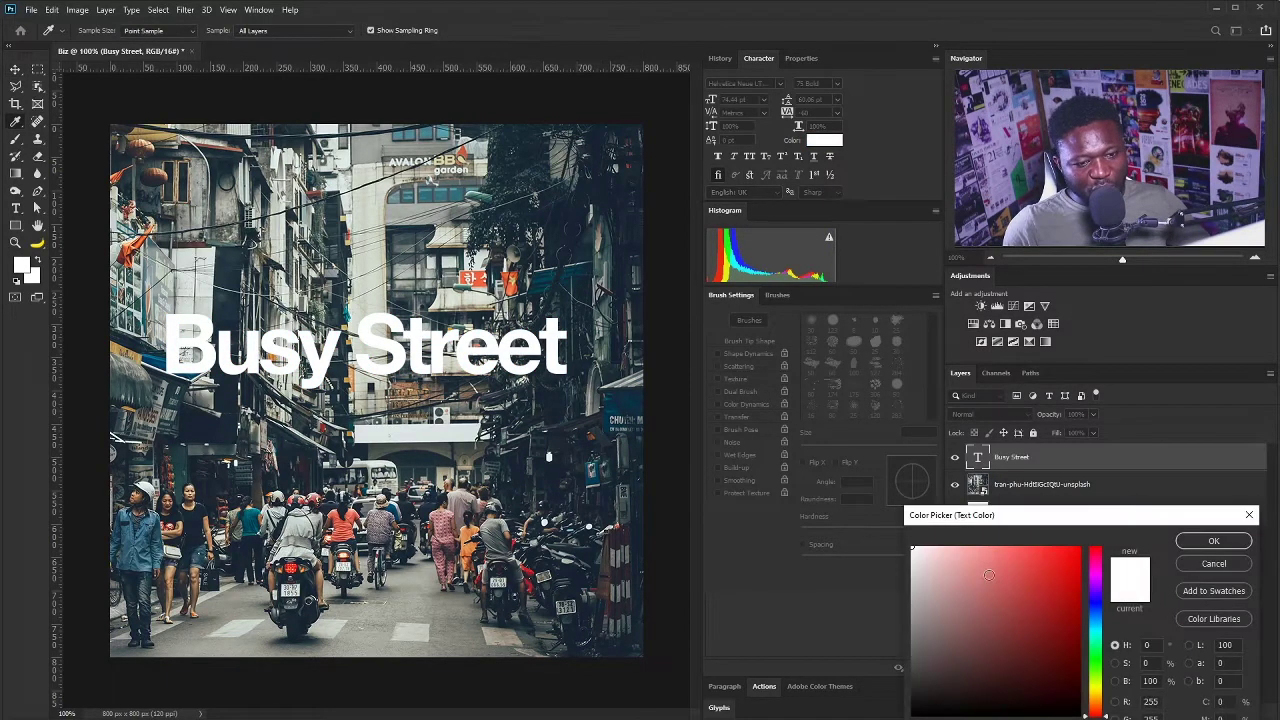
pyautogui.click(1079, 611)
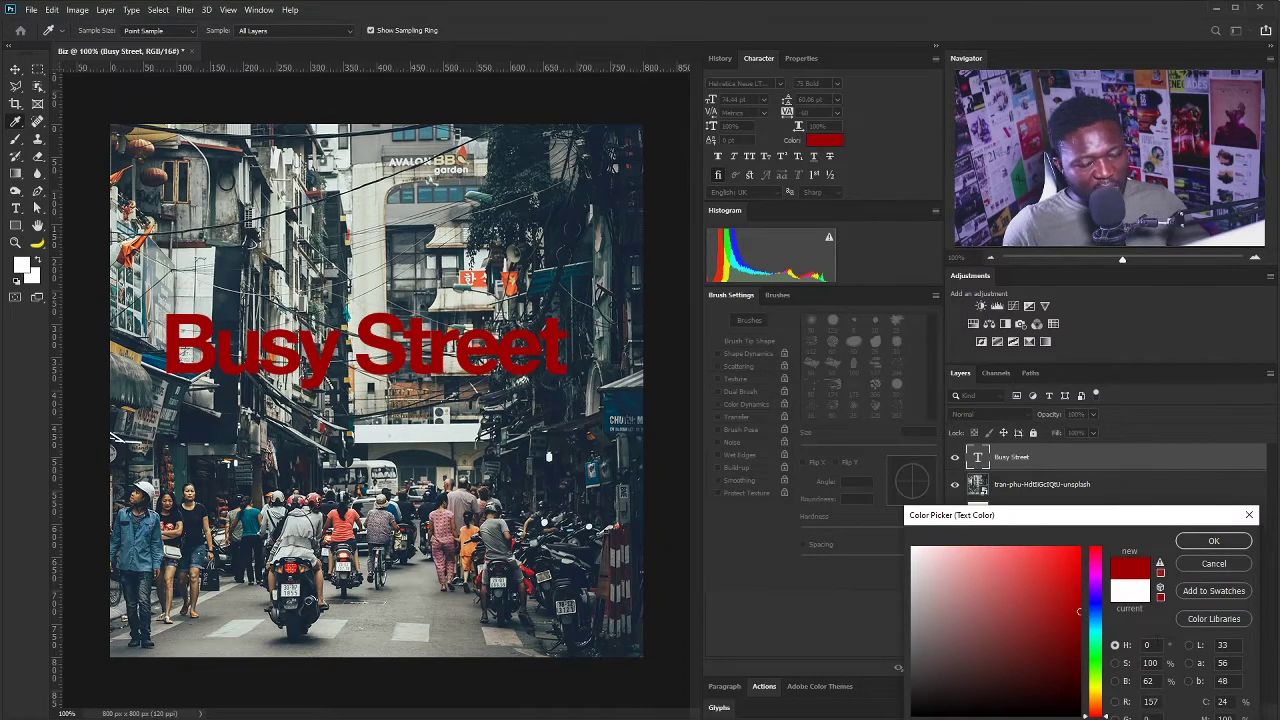
pyautogui.click(1080, 588)
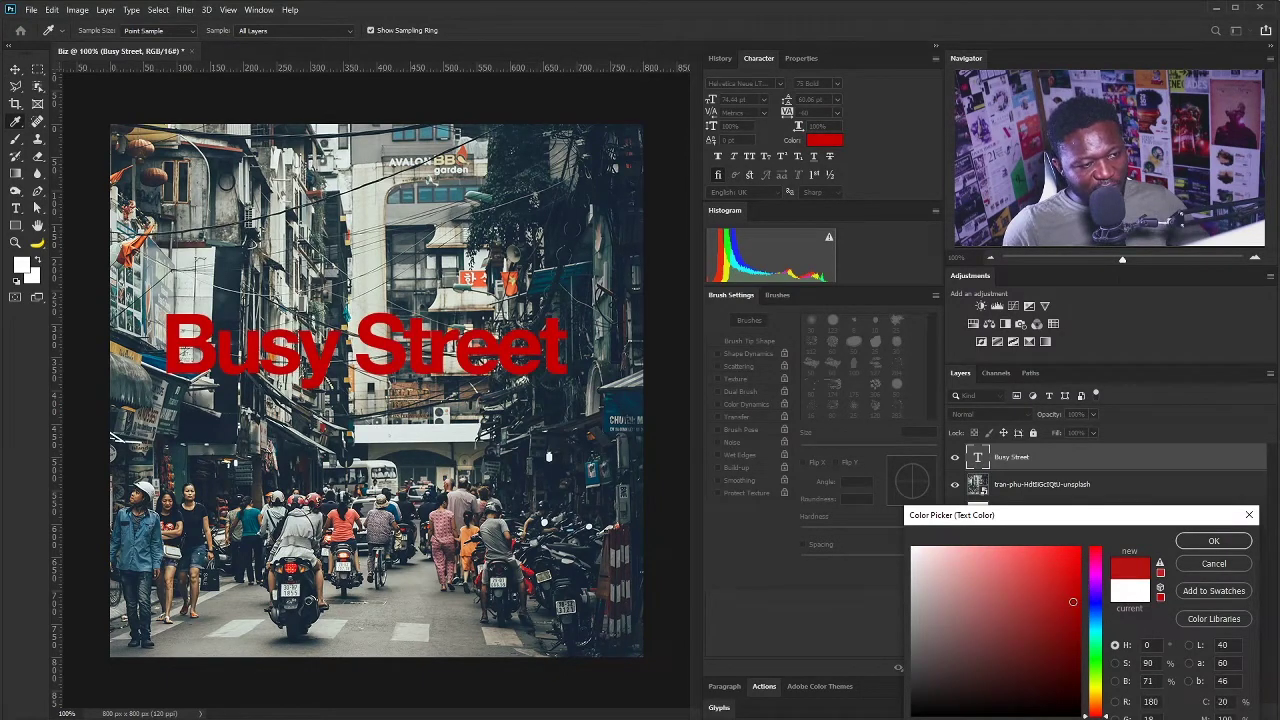
pyautogui.click(1212, 541)
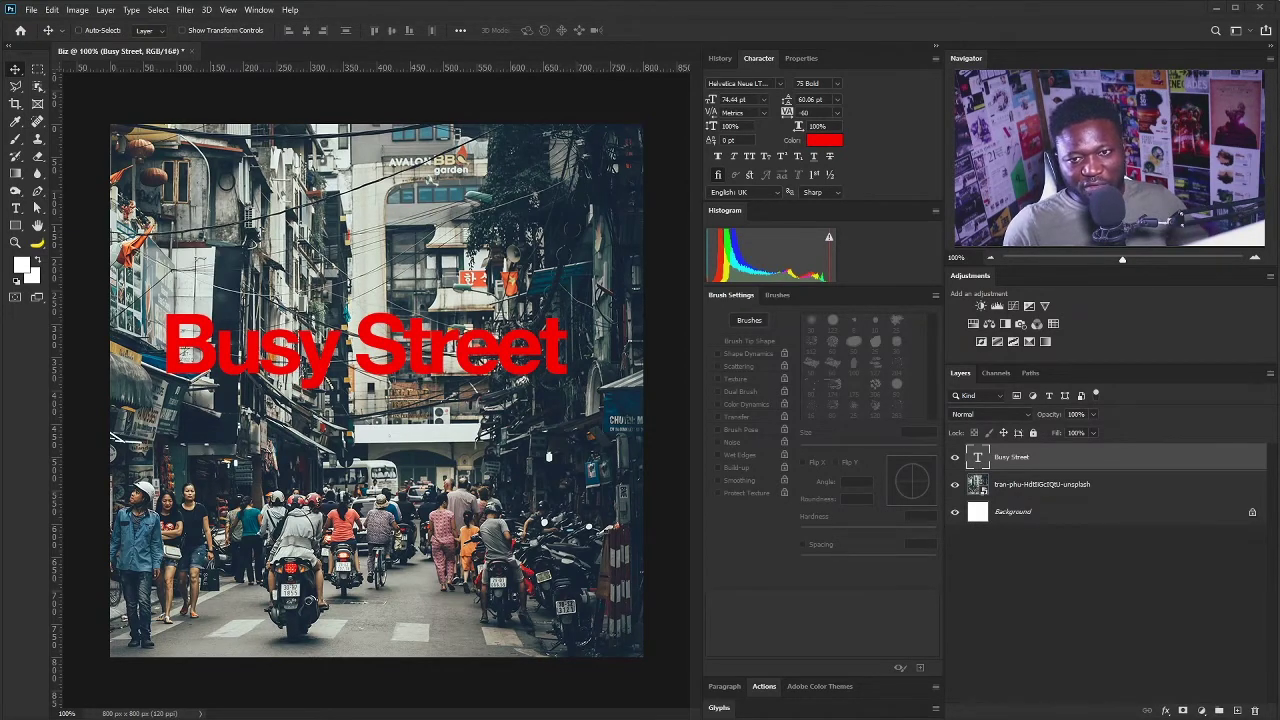
# - Add a text layer reading "Accelerate your business growth" and move it up beneath the "Busy Street" heading
pyautogui.click(16, 208)
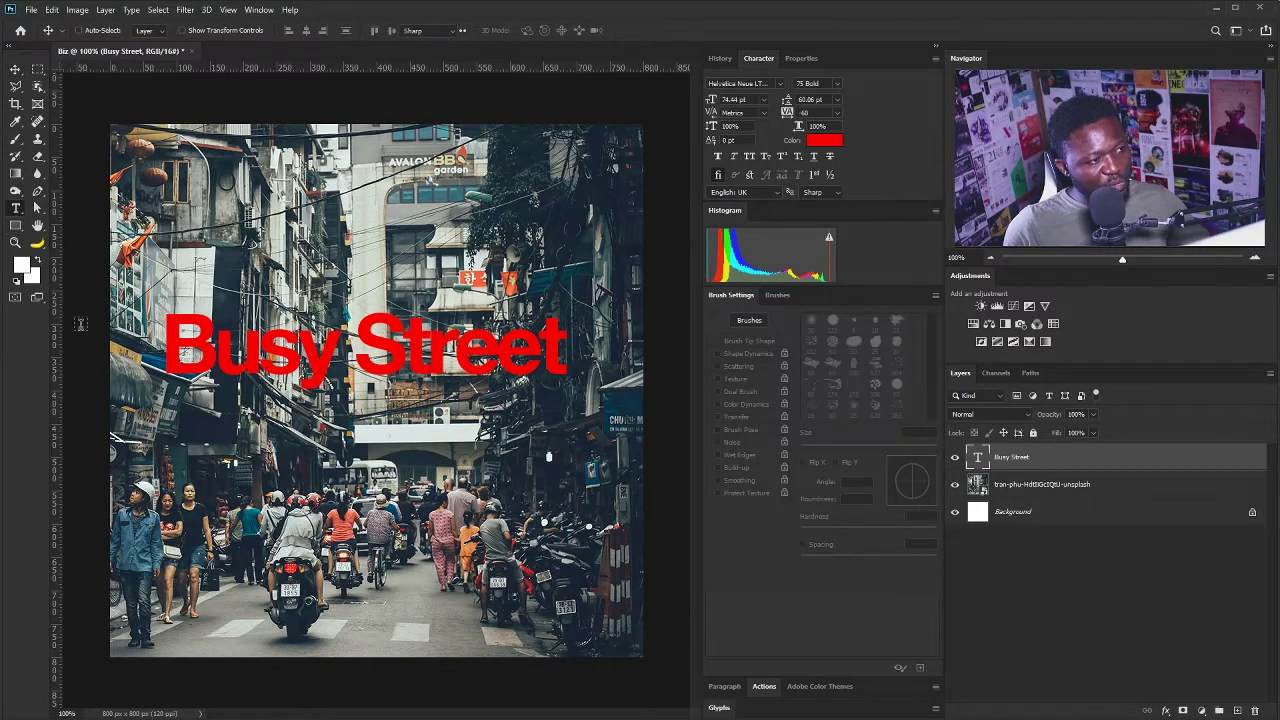
pyautogui.click(278, 540)
pyautogui.write('Accelerate your business growth')
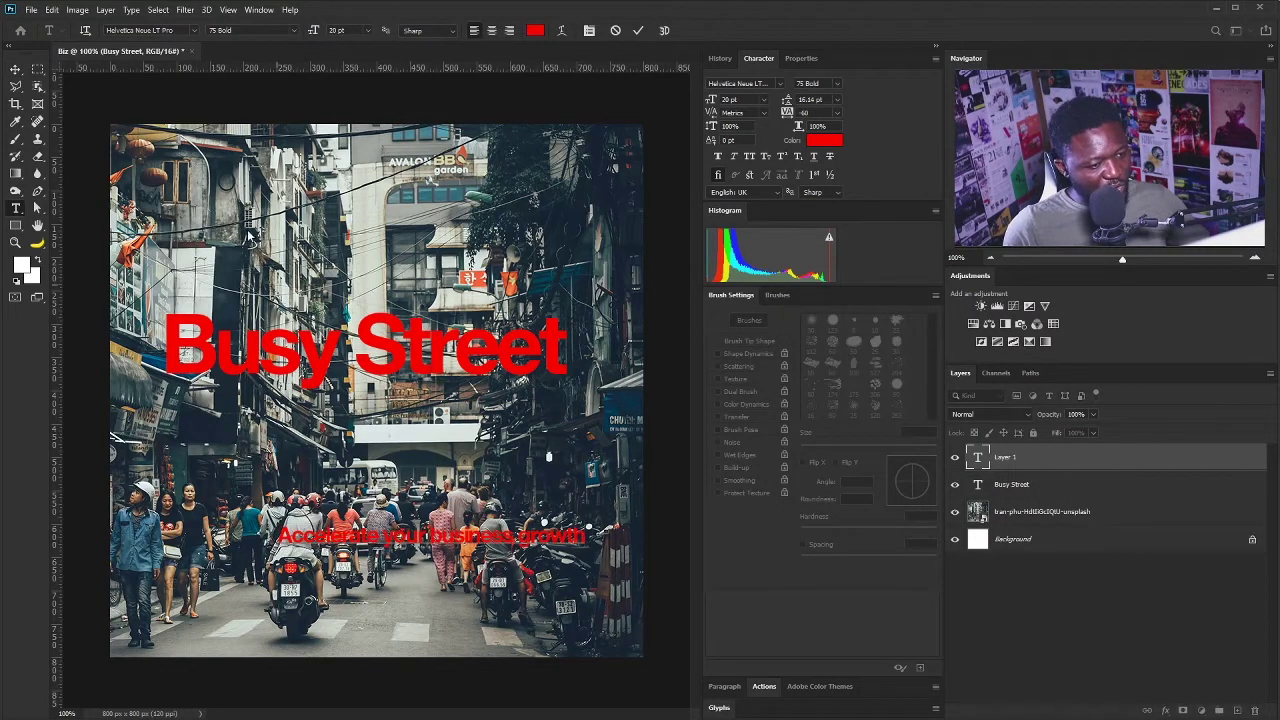
pyautogui.click(15, 69)
pyautogui.moveTo(550, 533); pyautogui.dragTo(550, 408)
# - Set the "Accelerate your business growth" tagline's text color to white
pyautogui.click(830, 147)
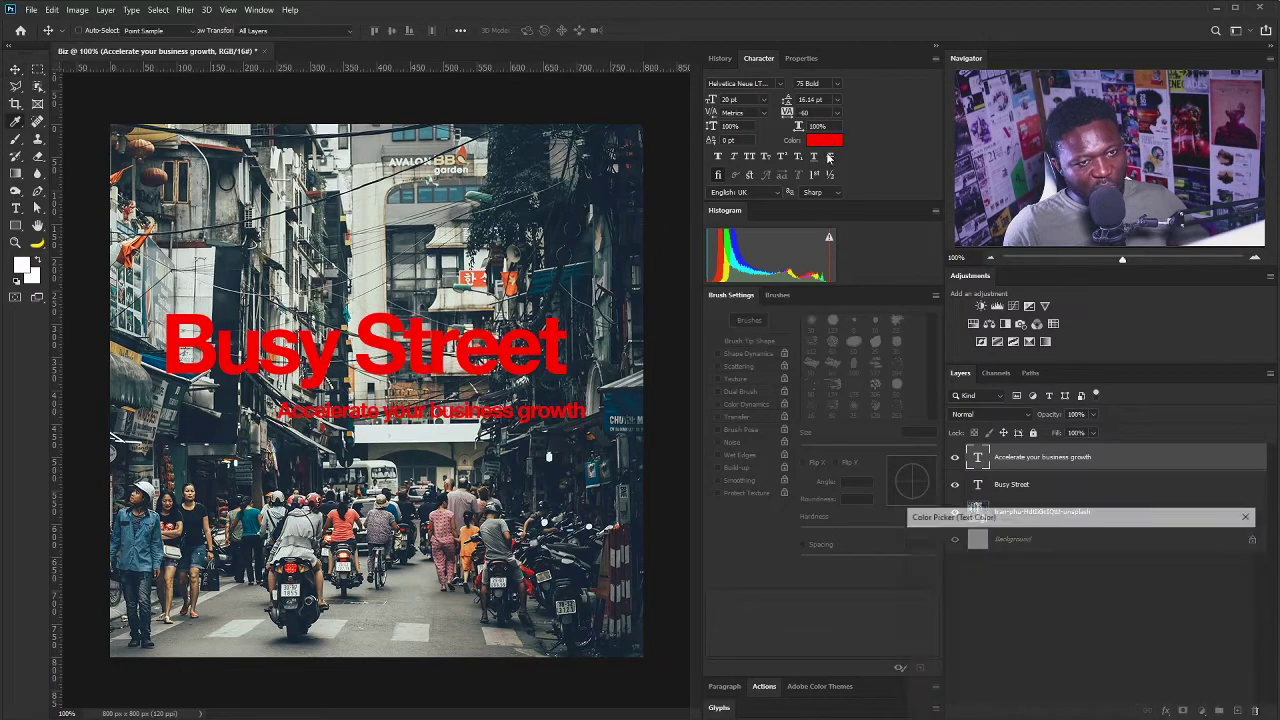
pyautogui.moveTo(963, 591); pyautogui.dragTo(712, 402)
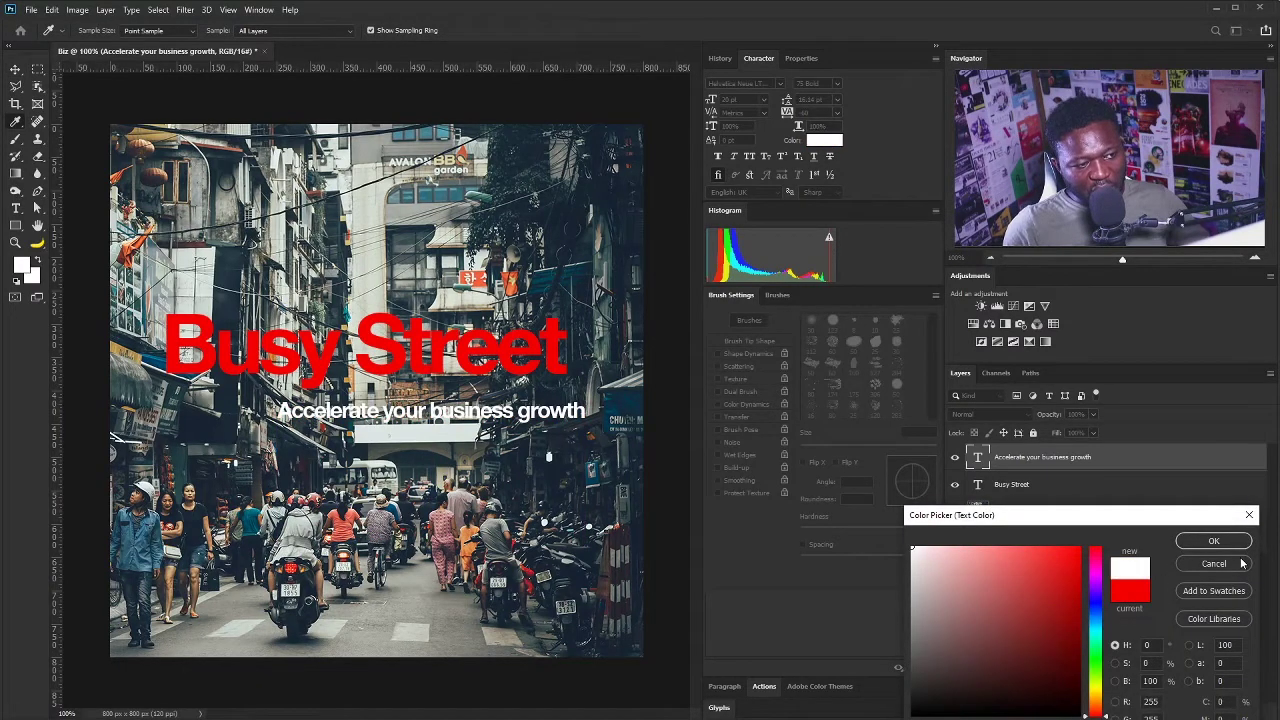
pyautogui.click(1213, 541)
# - Scale the tagline to about 74% and place it close beneath "Busy Street", flush with the heading's right edge
pyautogui.moveTo(615, 432)
pyautogui.mouseDown()
pyautogui.moveTo(597, 416)
pyautogui.moveTo(597, 427)
pyautogui.mouseUp()
pyautogui.hotkey('ctrl', 't')
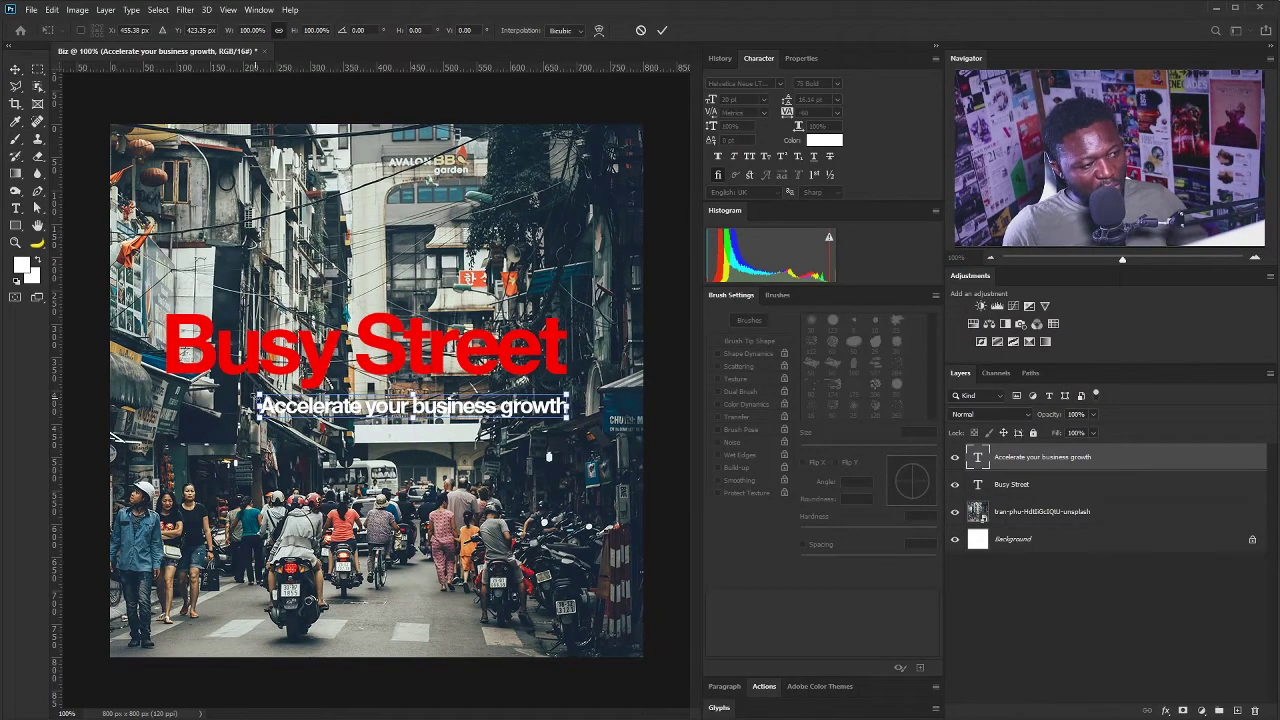
pyautogui.moveTo(258, 391); pyautogui.dragTo(338, 399)
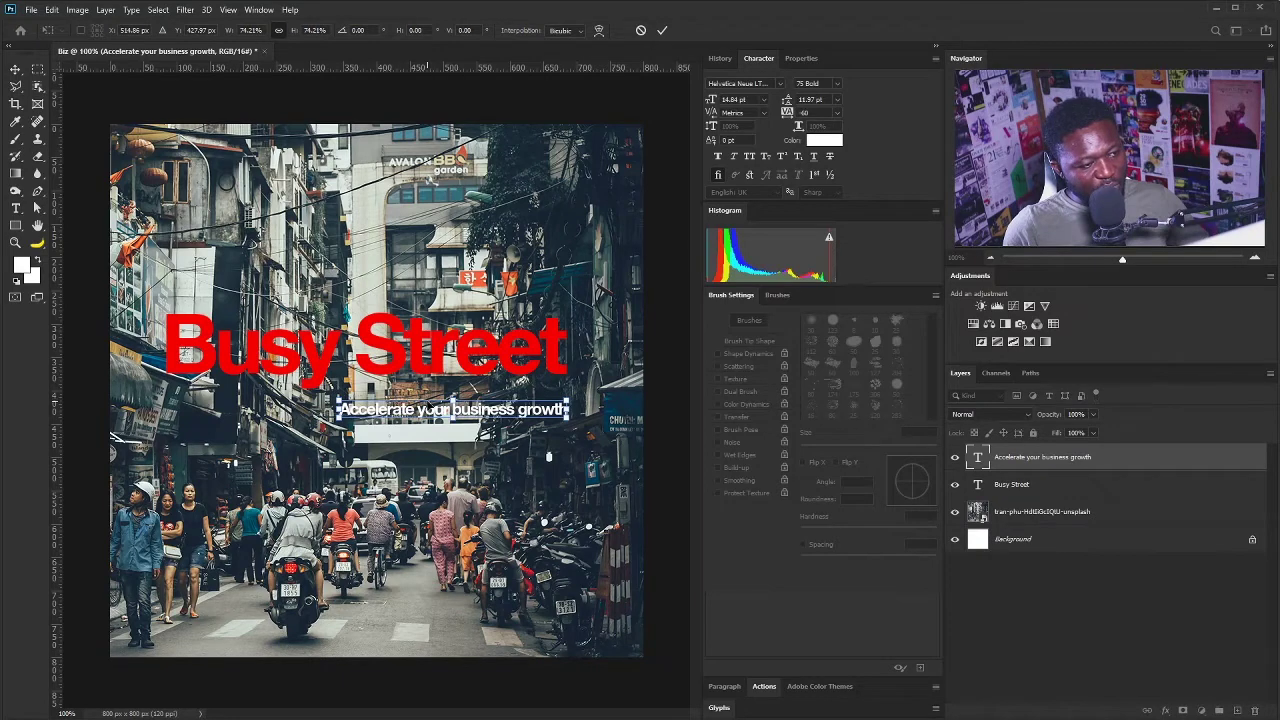
pyautogui.press('Return')
pyautogui.moveTo(562, 416); pyautogui.dragTo(561, 400)
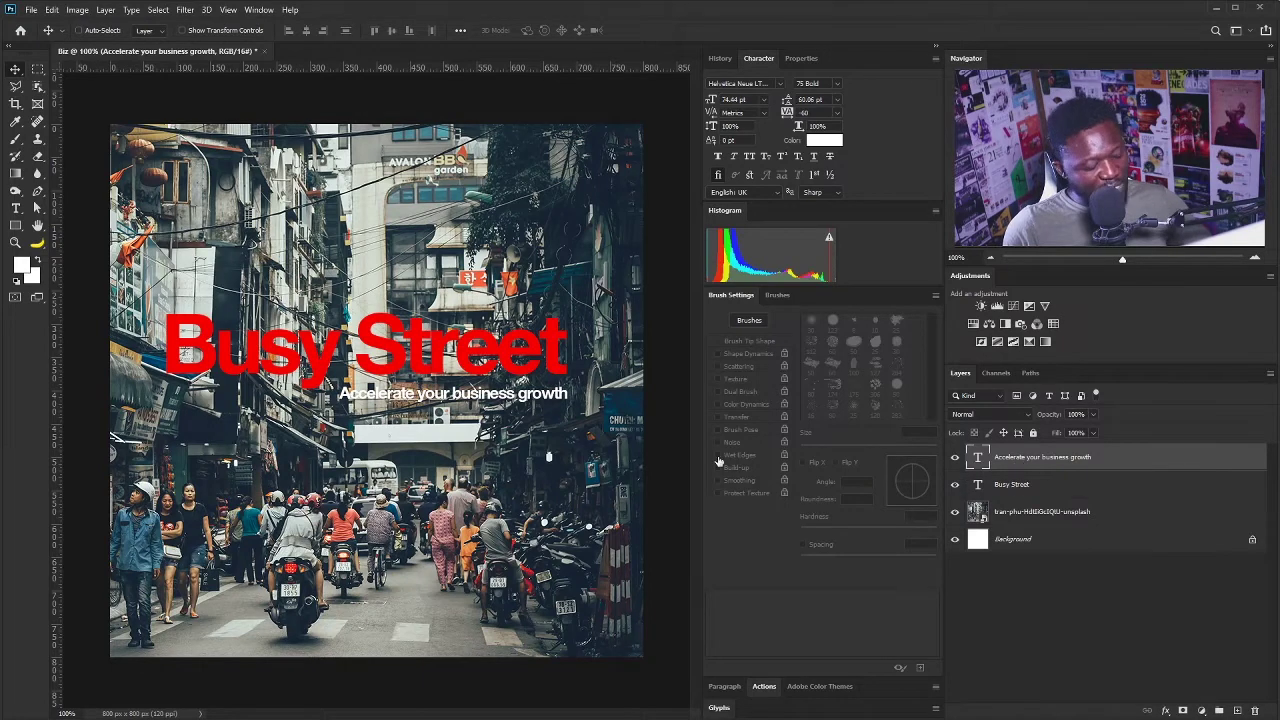
# - Enlarge the "Busy Street" heading proportionally from its center to about 111%
pyautogui.keyDown('ctrl'); pyautogui.click(505, 330); pyautogui.keyUp('ctrl')
pyautogui.hotkey('ctrl', 't')
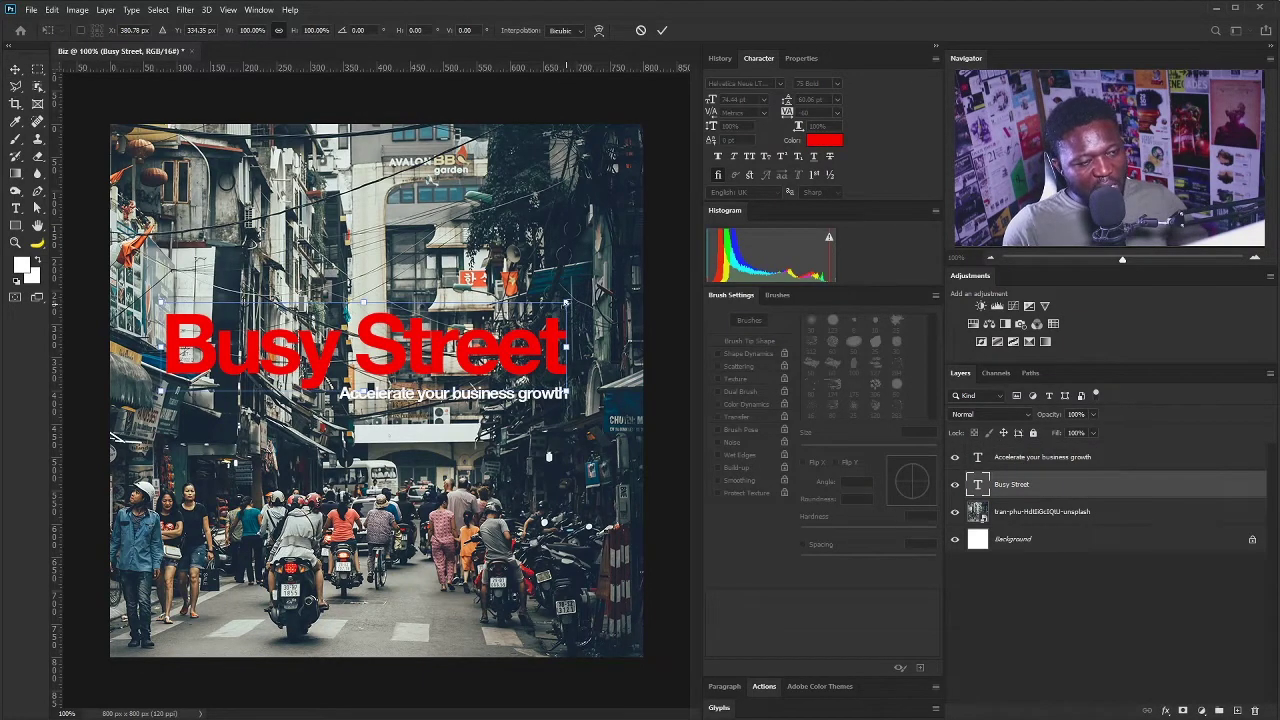
pyautogui.moveTo(566, 301); pyautogui.dragTo(589, 297)
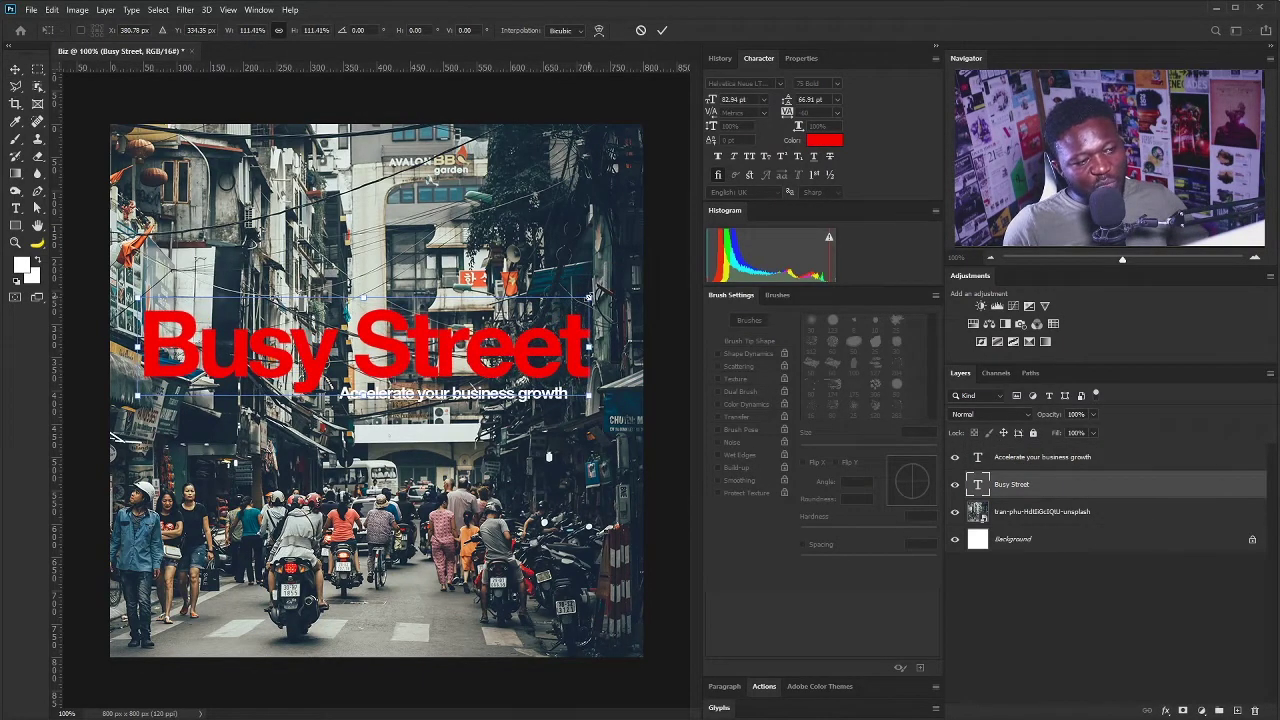
pyautogui.press('Return')
# - Select the tagline layer and shift it horizontally to line up with the enlarged heading's right edge
pyautogui.rightClick(500, 390)
pyautogui.click(548, 399)
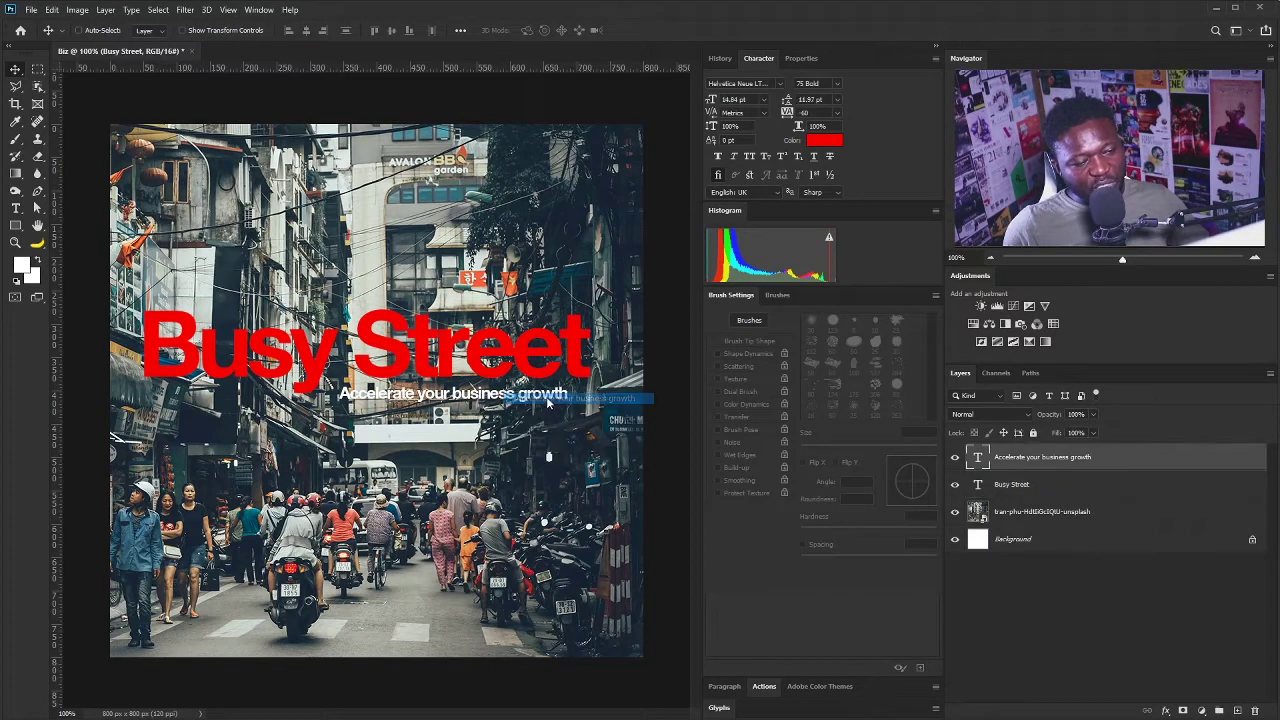
pyautogui.moveTo(576, 398); pyautogui.dragTo(599, 397)
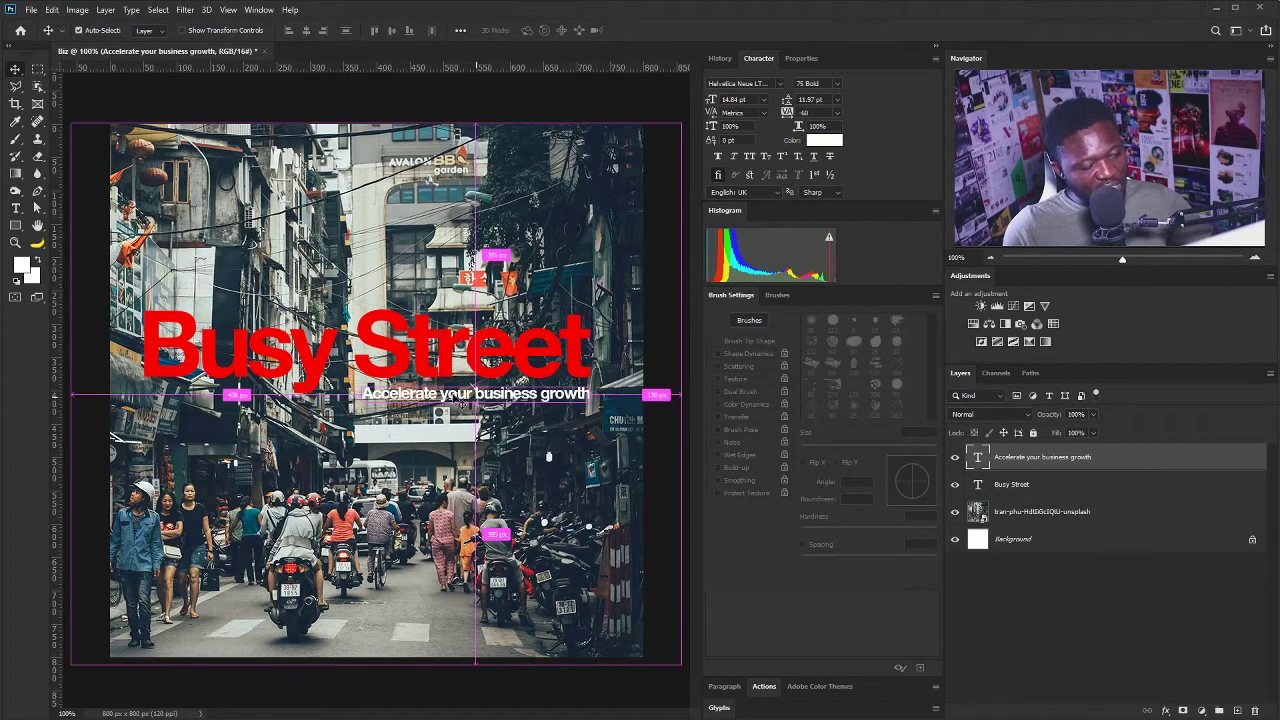
# - Scale the tagline up to about 103% so its left end lines up with the "S" of "Street"
pyautogui.hotkey('ctrl', 't')
pyautogui.moveTo(362, 403)
pyautogui.mouseDown()
pyautogui.moveTo(334, 415)
pyautogui.moveTo(355, 403)
pyautogui.mouseUp()
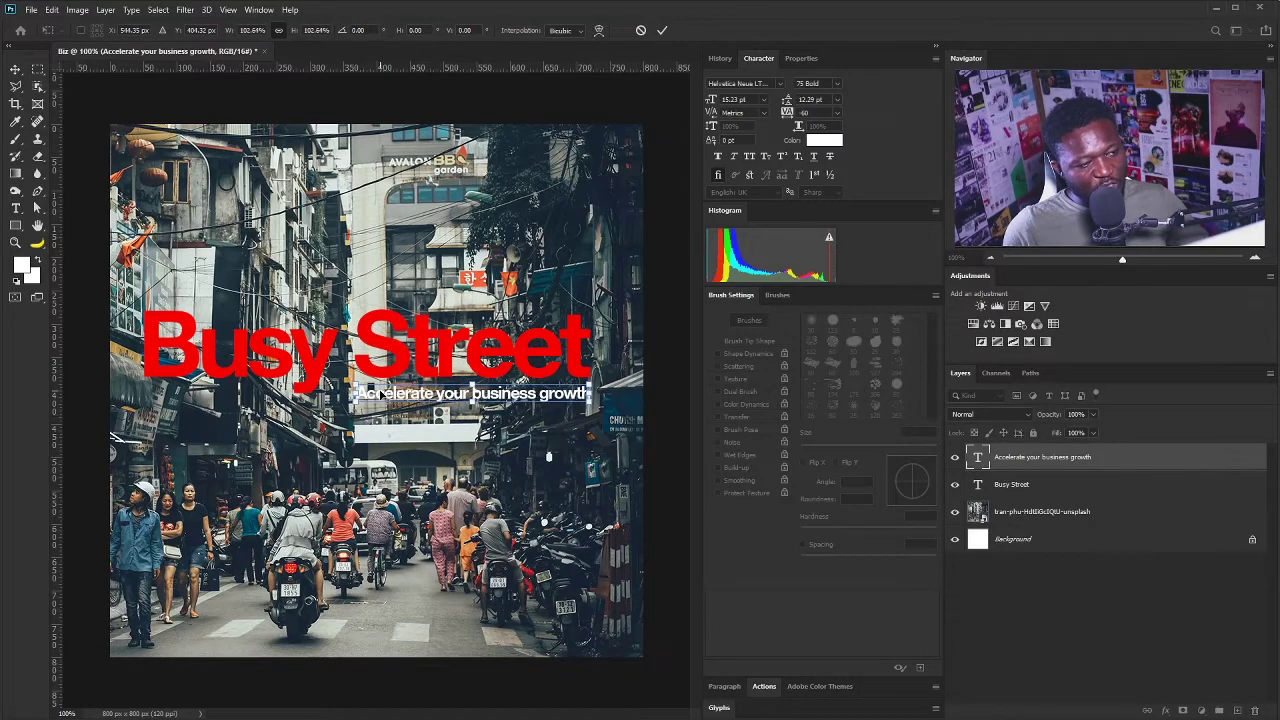
pyautogui.press('Return')
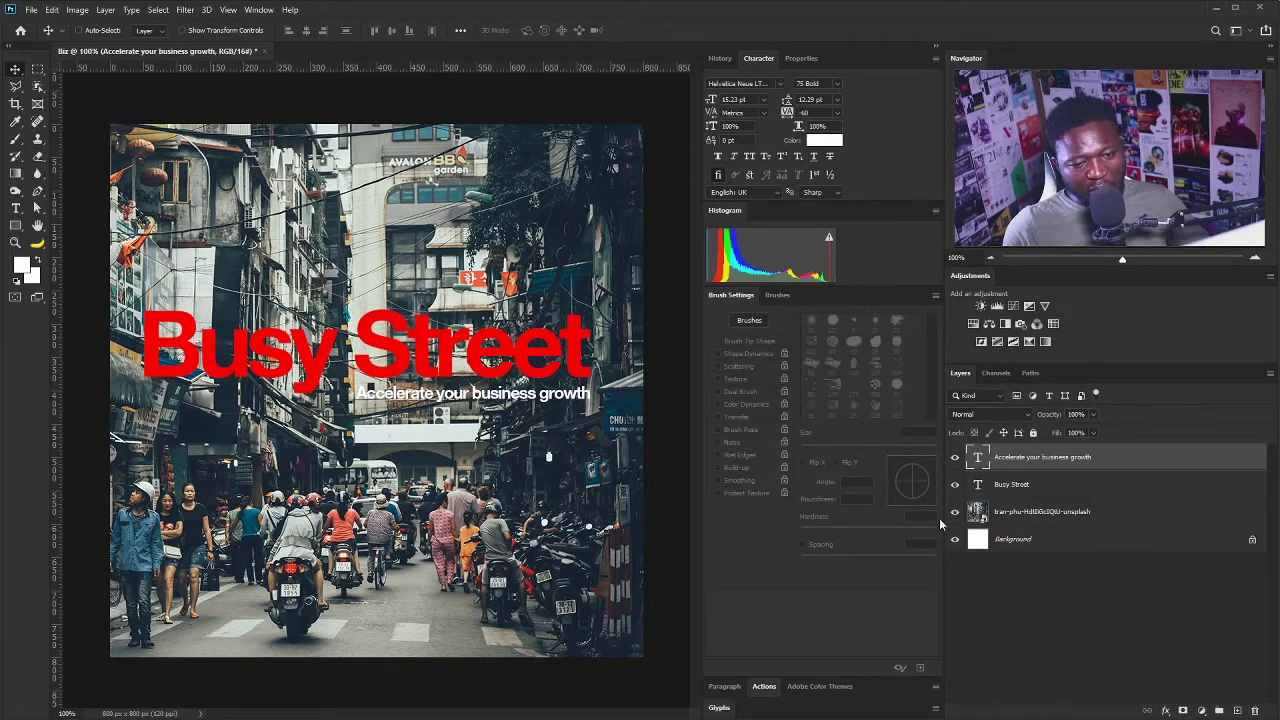
# - Hide both text layers and mark the upper building area with a red brush loop on a separate layer that is hidden again
pyautogui.moveTo(957, 460); pyautogui.dragTo(954, 484)
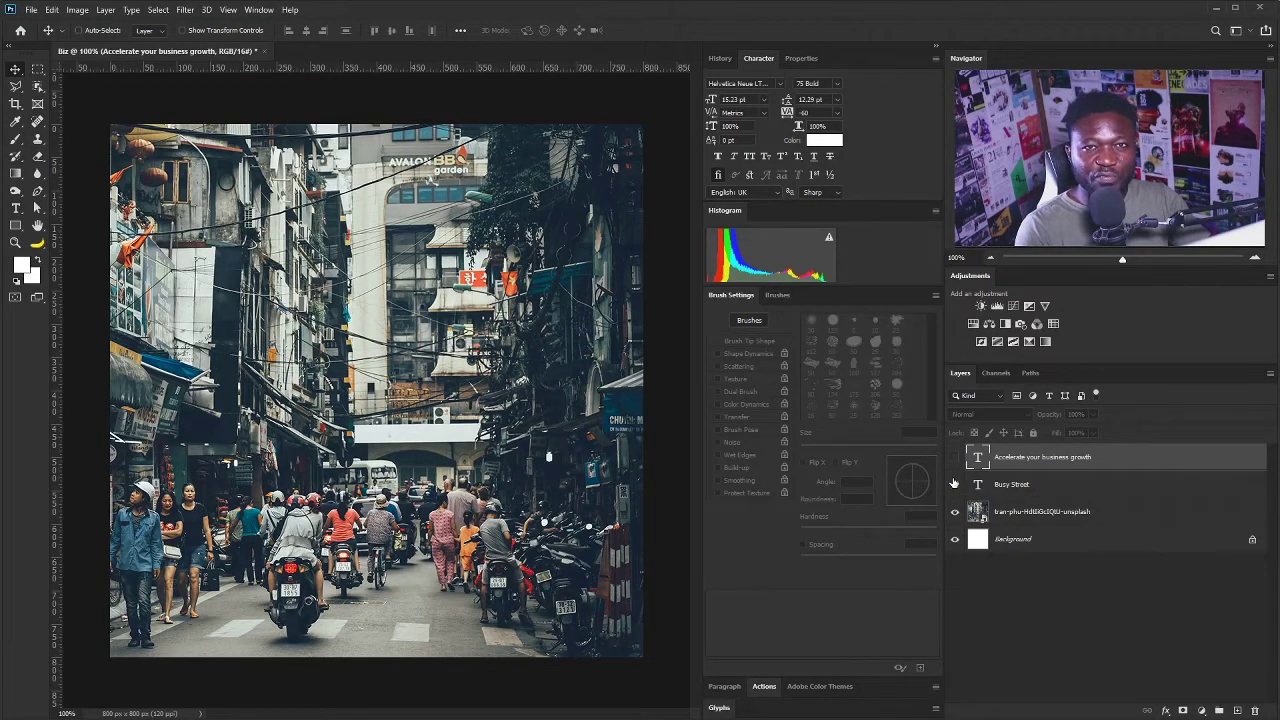
pyautogui.moveTo(355, 216)
pyautogui.mouseDown()
pyautogui.moveTo(150, 236)
pyautogui.moveTo(125, 365)
pyautogui.moveTo(220, 428)
pyautogui.moveTo(510, 410)
pyautogui.moveTo(600, 275)
pyautogui.moveTo(548, 178)
pyautogui.moveTo(140, 226)
pyautogui.mouseUp()
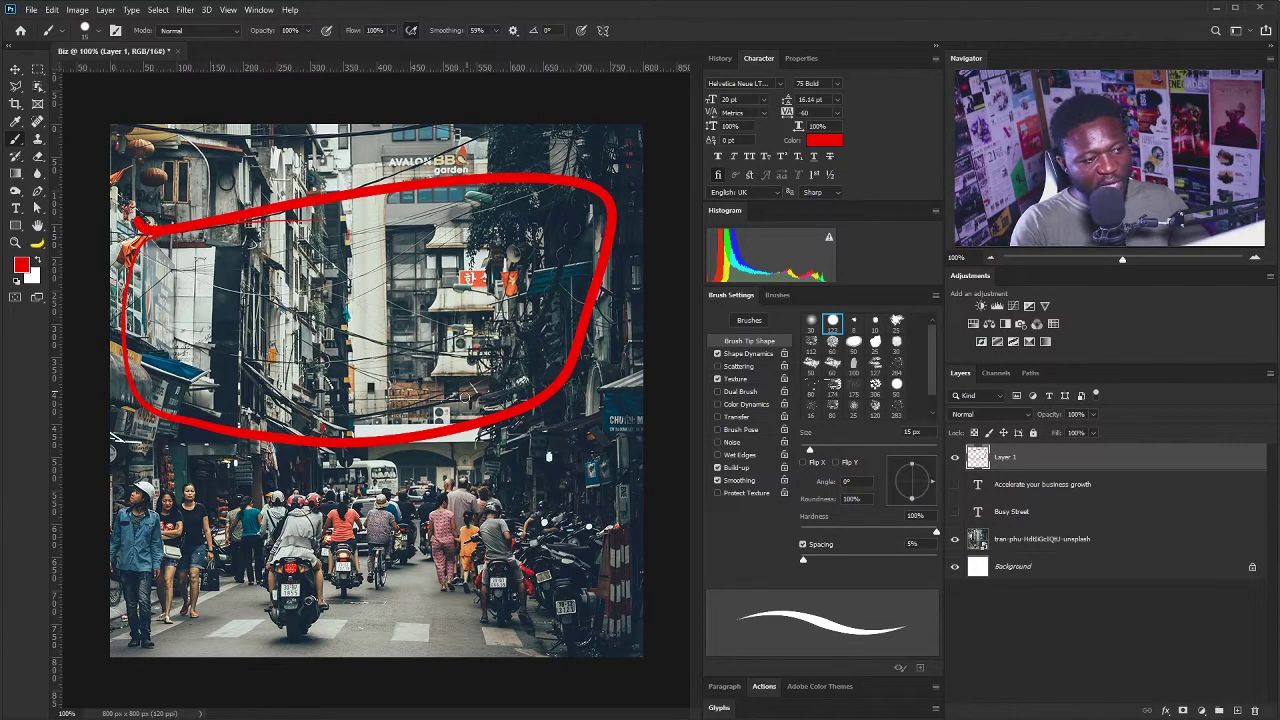
pyautogui.click(954, 461)
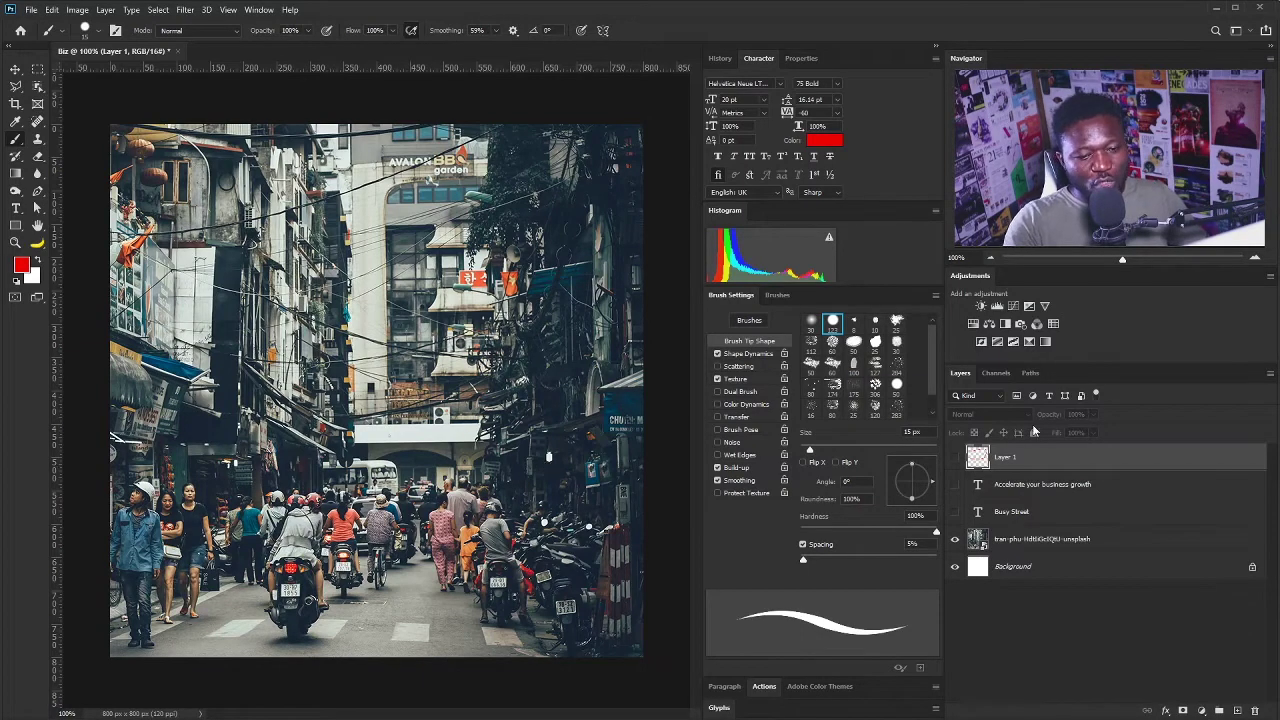
# - Select the street photo layer and examine up close where the crowd meets the buildings behind it
pyautogui.click(1010, 537)
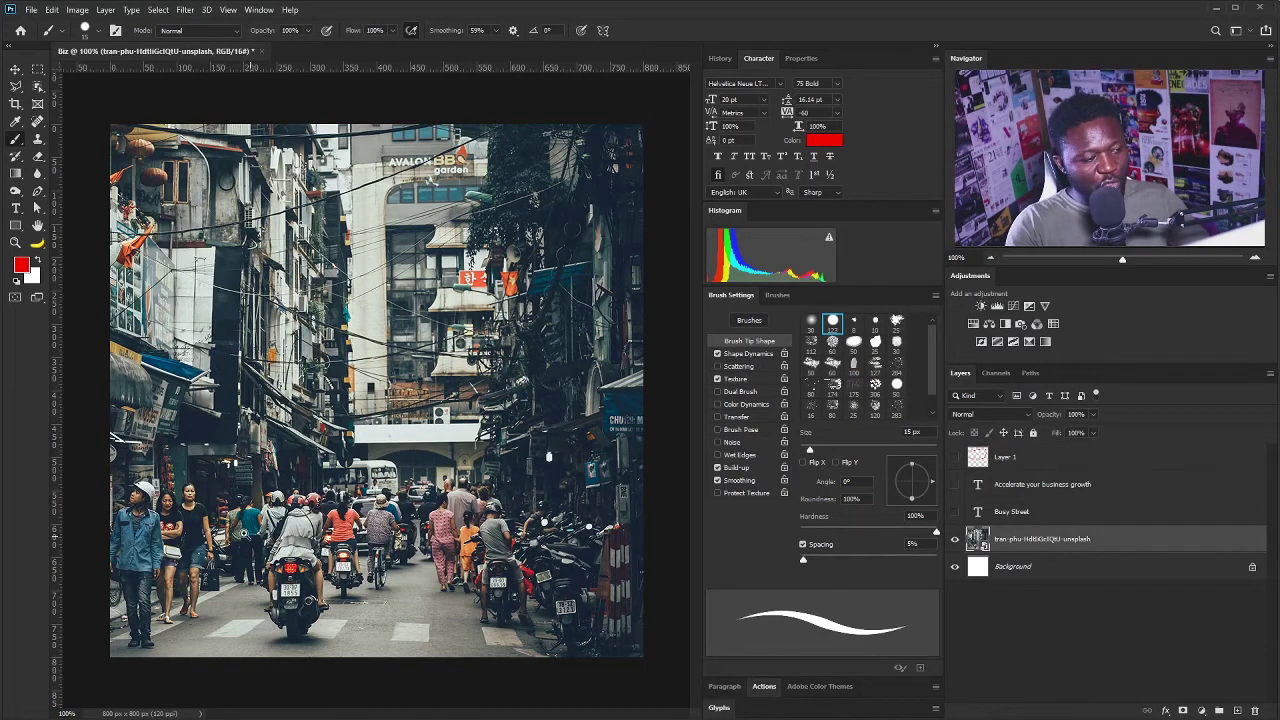
pyautogui.scroll(3, 240, 530)
pyautogui.moveTo(223, 547); pyautogui.dragTo(428, 488)
pyautogui.scroll(2, 425, 445)
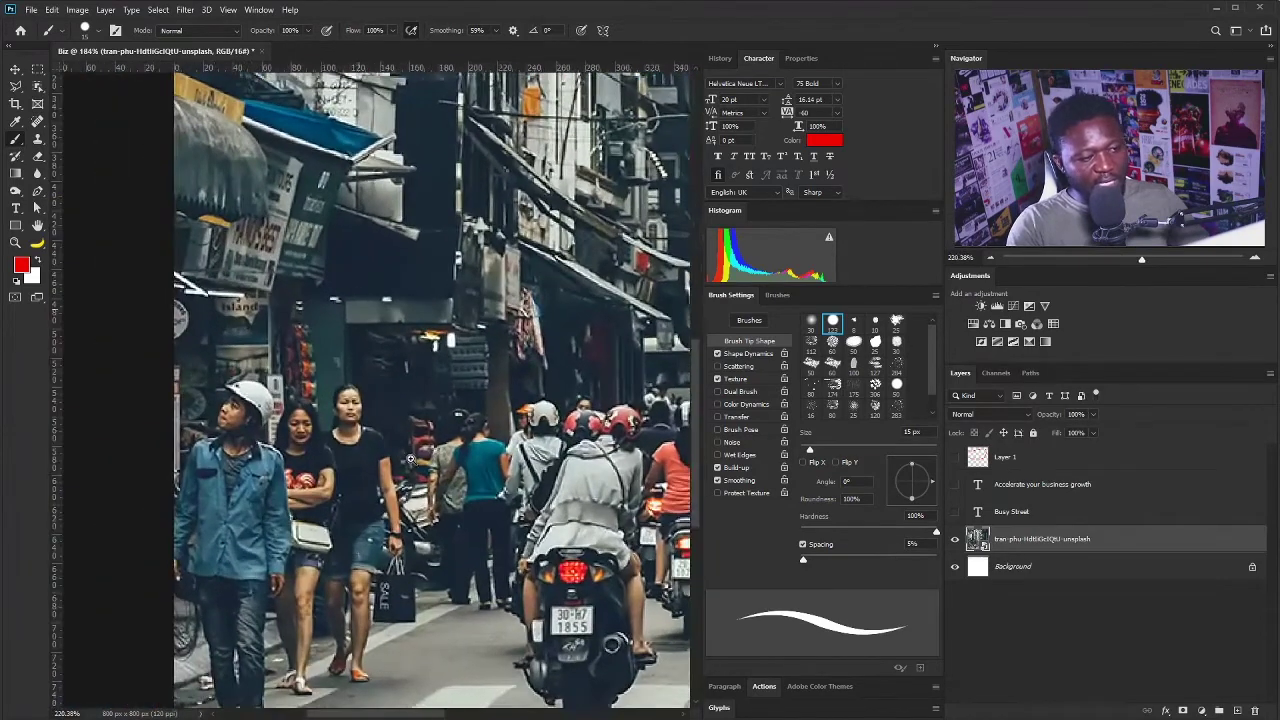
pyautogui.moveTo(425, 430); pyautogui.dragTo(387, 484)
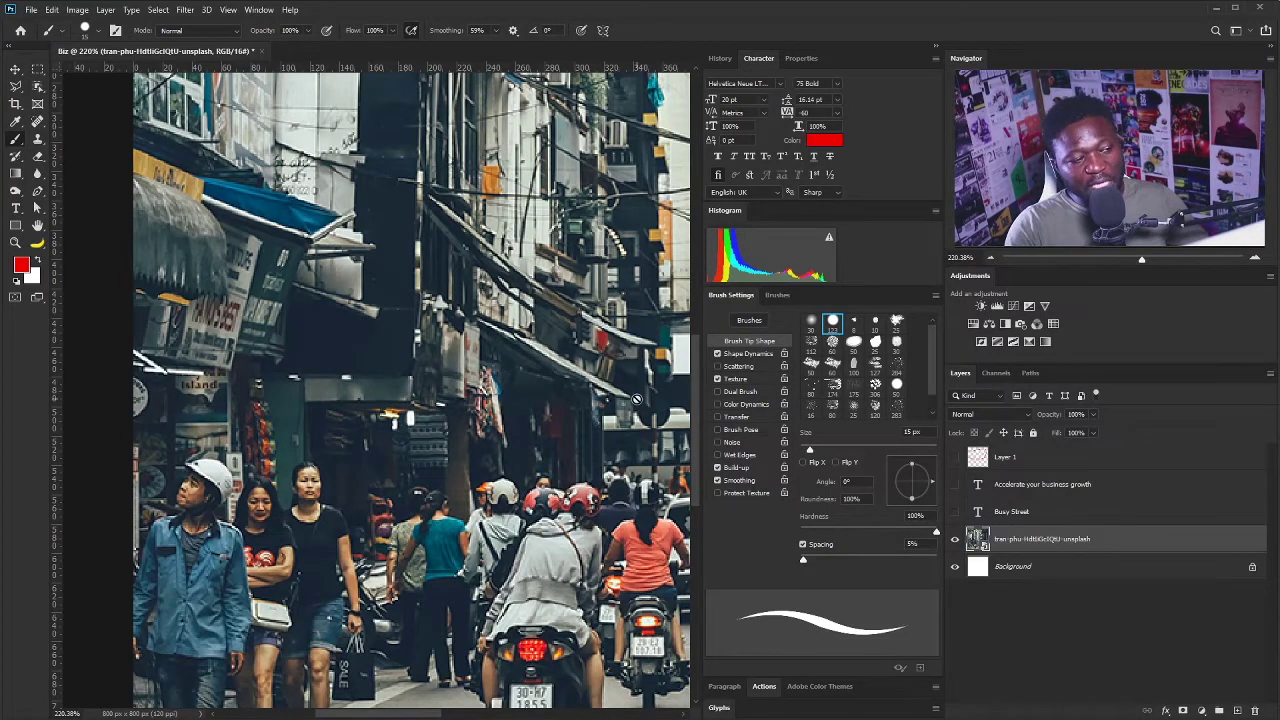
pyautogui.moveTo(376, 578); pyautogui.dragTo(352, 532)
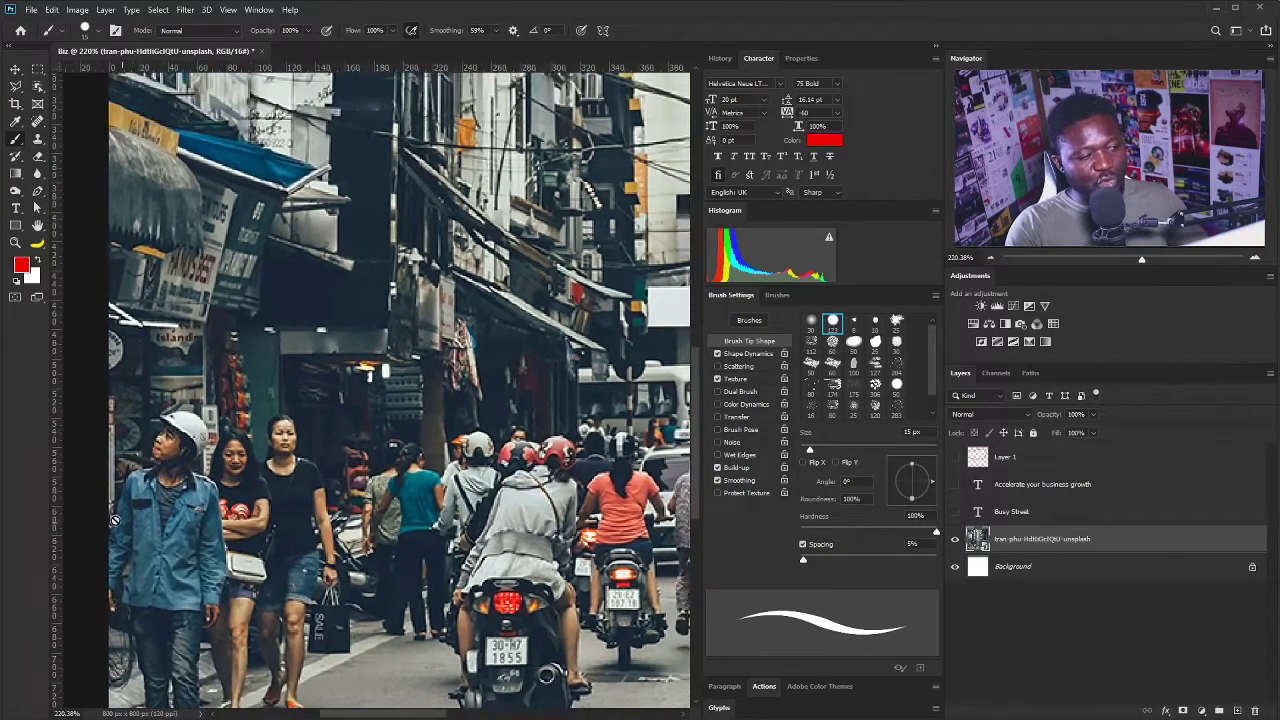
pyautogui.moveTo(582, 474)
pyautogui.mouseDown()
pyautogui.moveTo(479, 492)
pyautogui.moveTo(505, 429)
pyautogui.mouseUp()
pyautogui.moveTo(642, 456); pyautogui.dragTo(606, 580)
pyautogui.moveTo(439, 578); pyautogui.dragTo(490, 505)
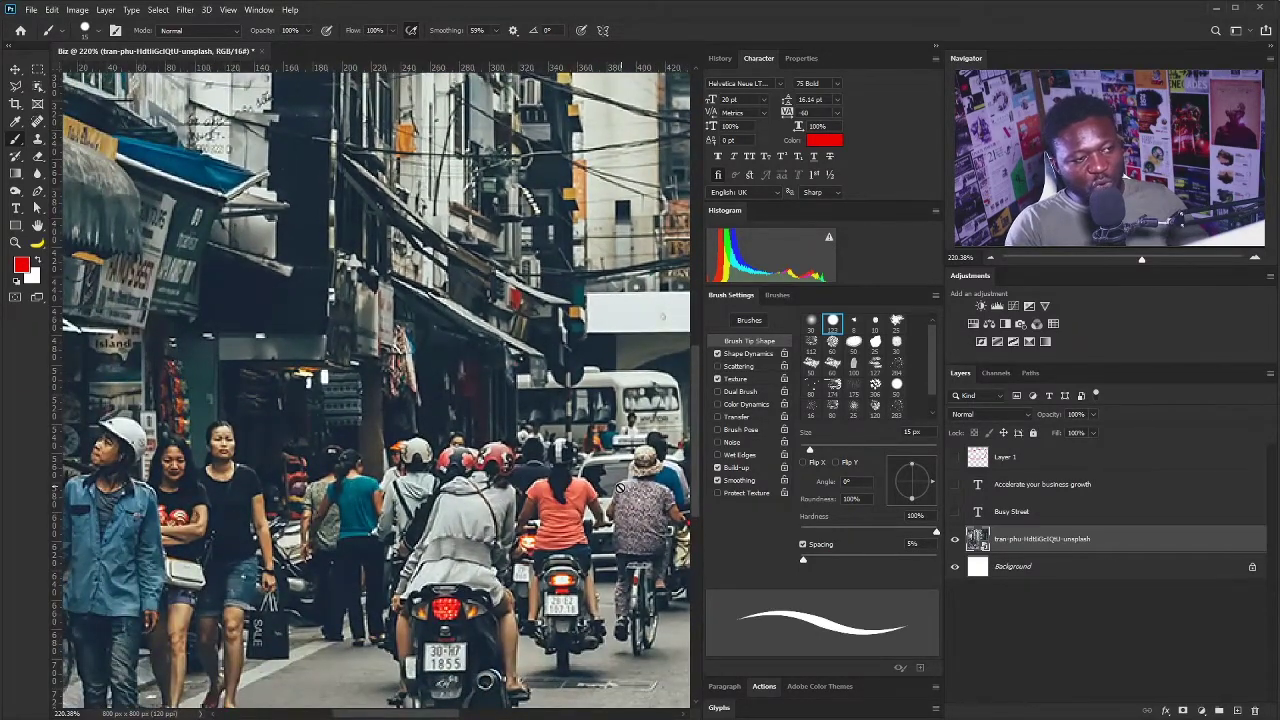
pyautogui.moveTo(349, 258); pyautogui.dragTo(470, 504)
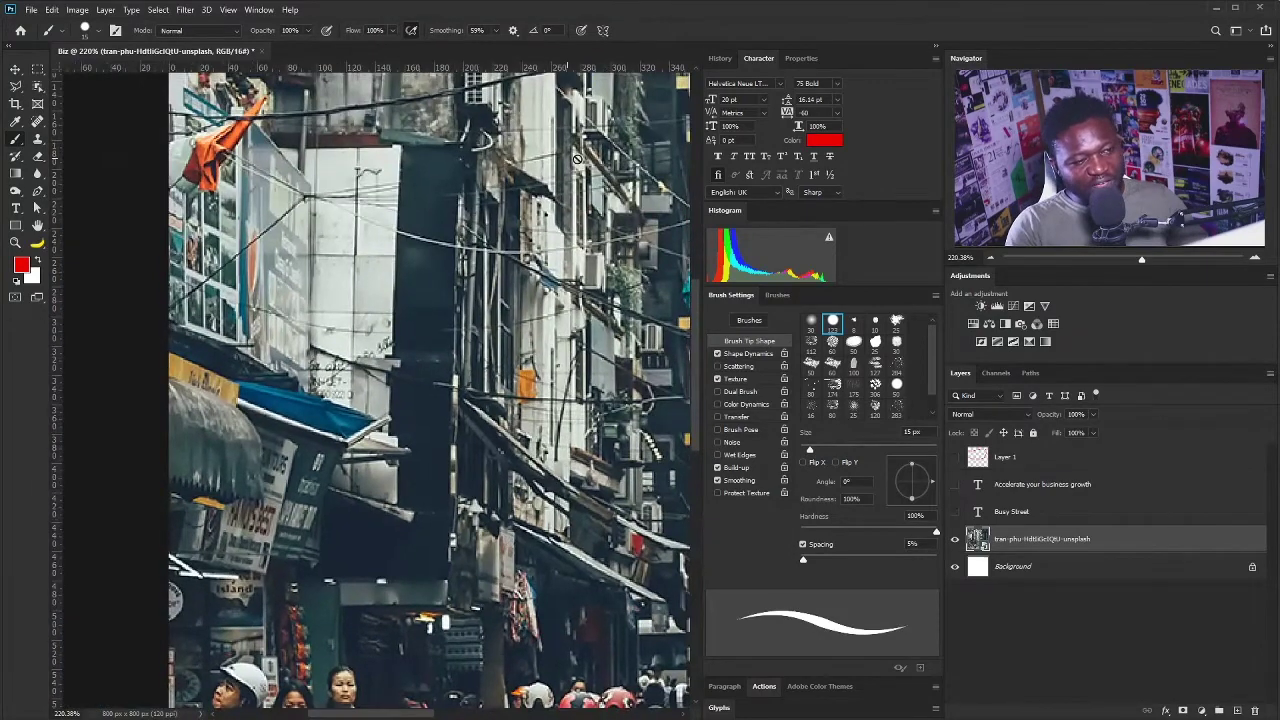
pyautogui.hscroll(4, 578, 280)
pyautogui.scroll(-2, 578, 350)
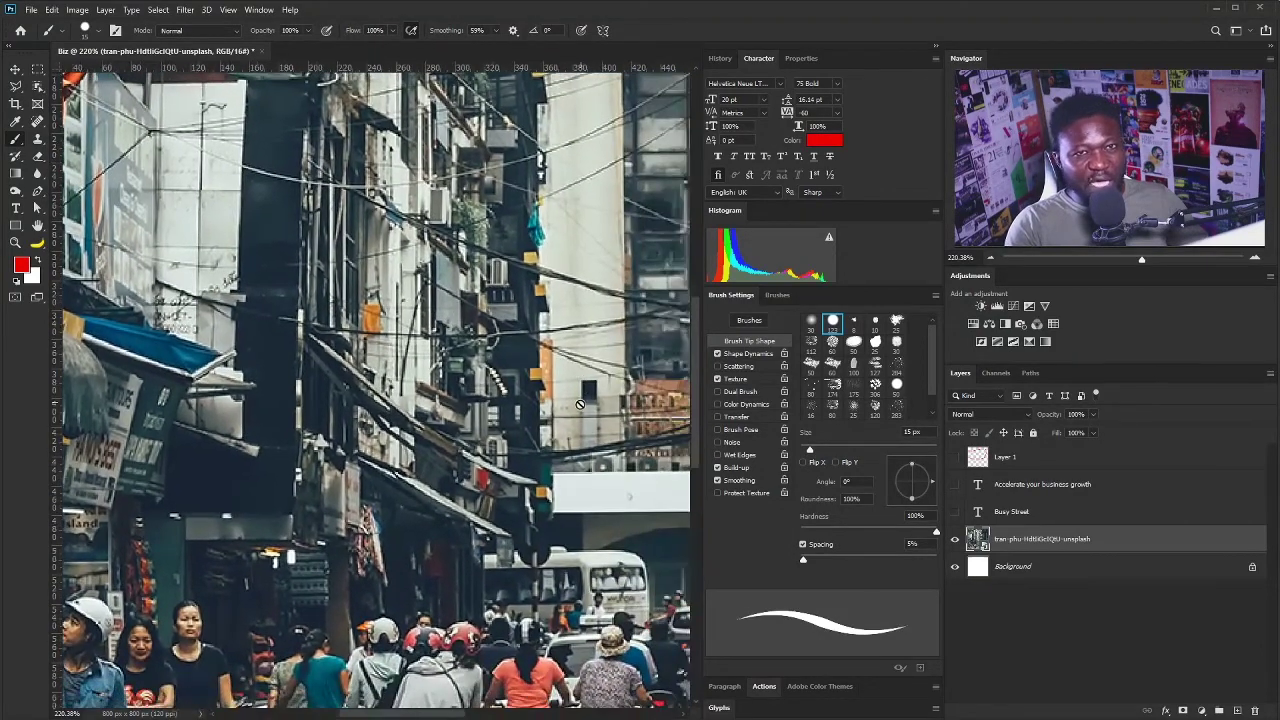
# - Start a Pen path beside the man in the white helmet and trace the crowd's upper outline to the rider in the orange shirt
pyautogui.scroll(-4, 338, 537)
pyautogui.hscroll(-5, 338, 537)
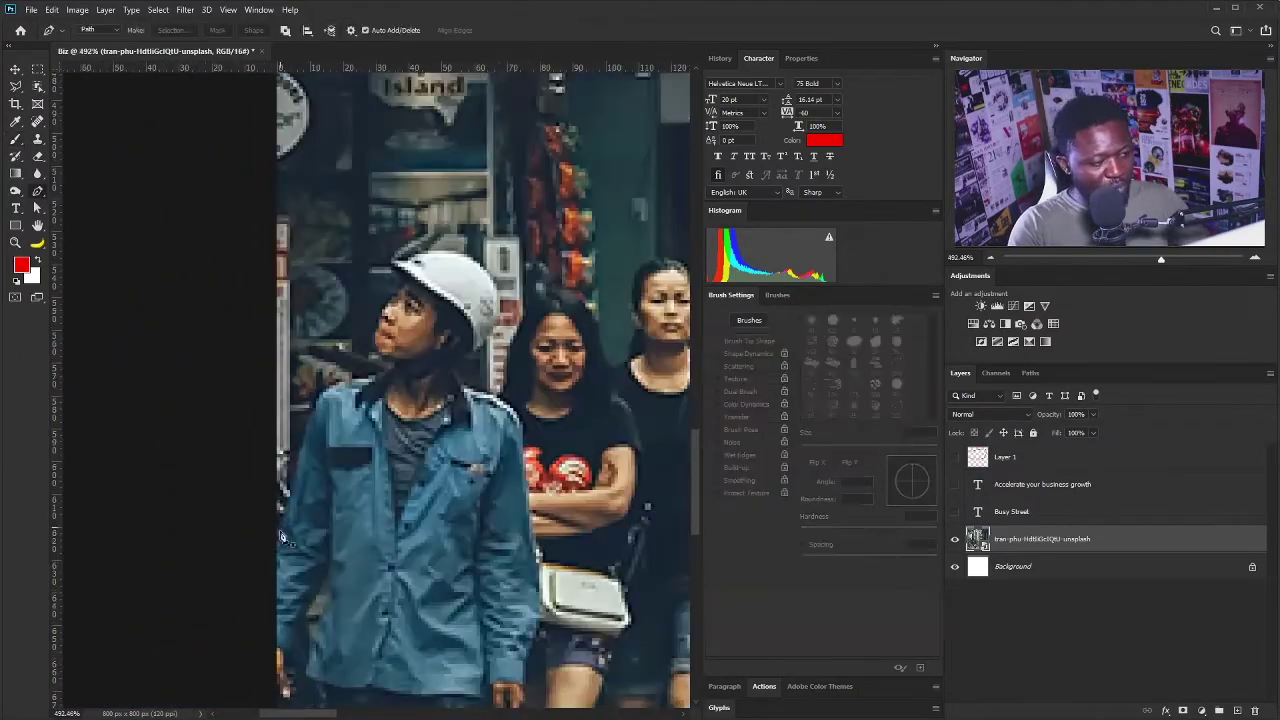
pyautogui.click(285, 537)
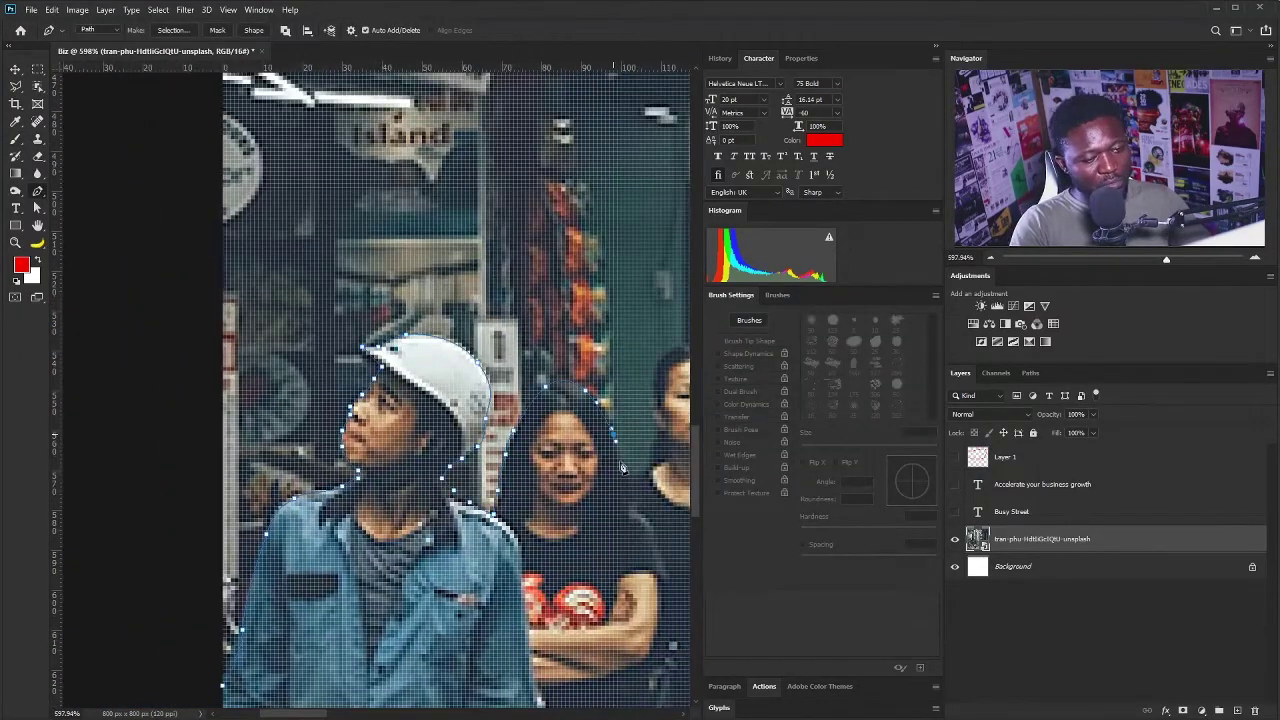
pyautogui.hscroll(10, 489, 428)
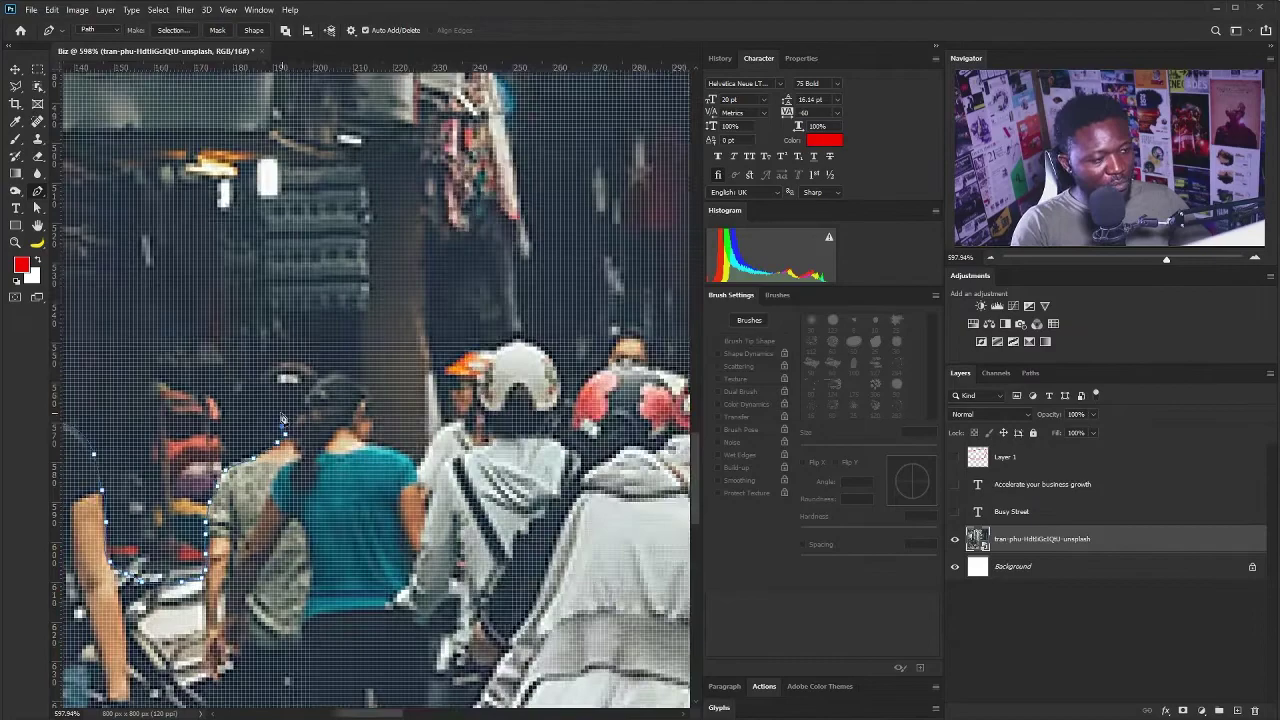
pyautogui.scroll(-6, 380, 362)
pyautogui.click(392, 362)
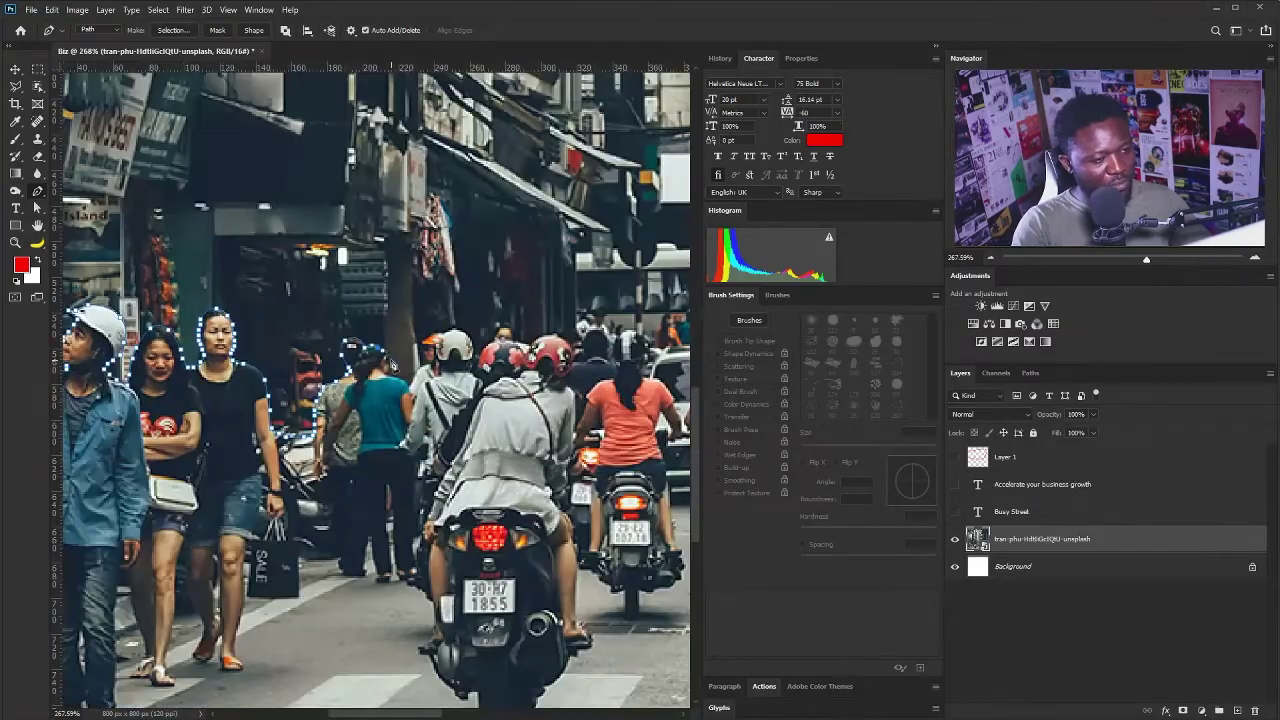
pyautogui.click(400, 382)
pyautogui.scroll(4, 400, 382)
pyautogui.click(458, 318)
pyautogui.hscroll(4, 478, 310)
pyautogui.click(505, 368)
pyautogui.hscroll(4, 530, 380)
pyautogui.hscroll(3, 365, 358)
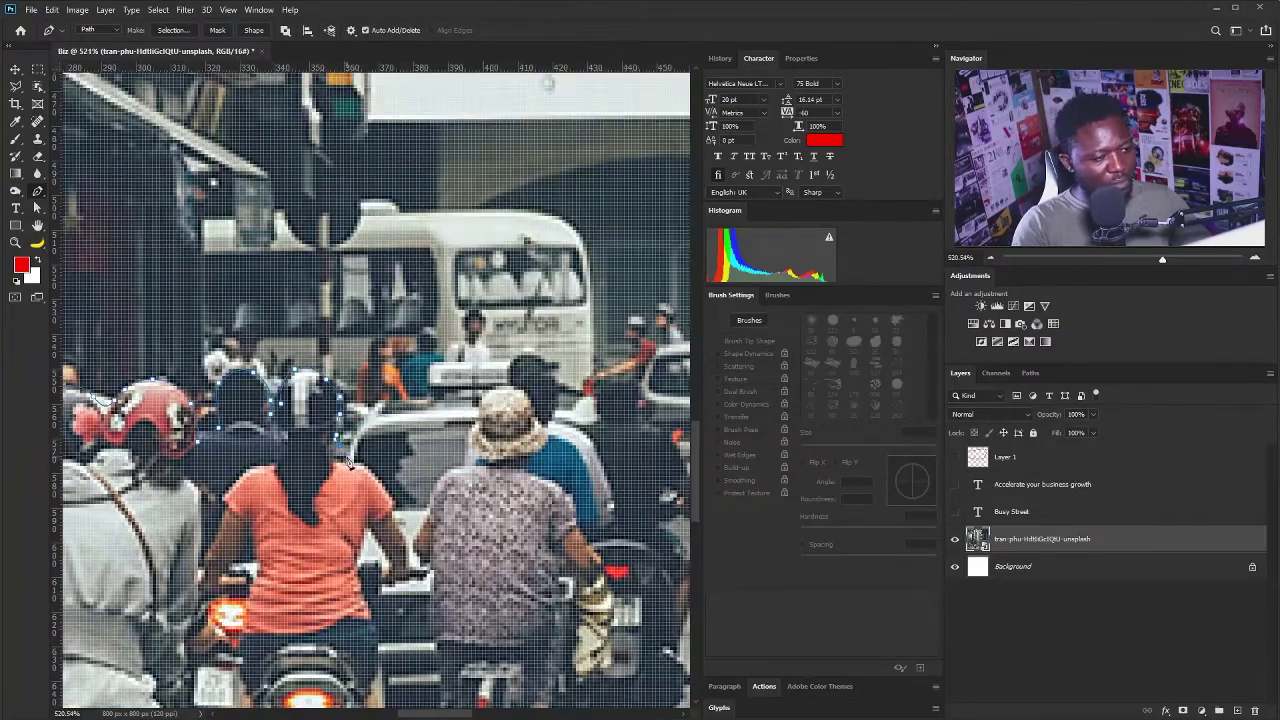
# - Continue the Pen path over the remaining pedestrians' heads and the parked motorcycles to the photo's right edge
pyautogui.hscroll(3, 490, 395)
pyautogui.hscroll(8, 491, 397)
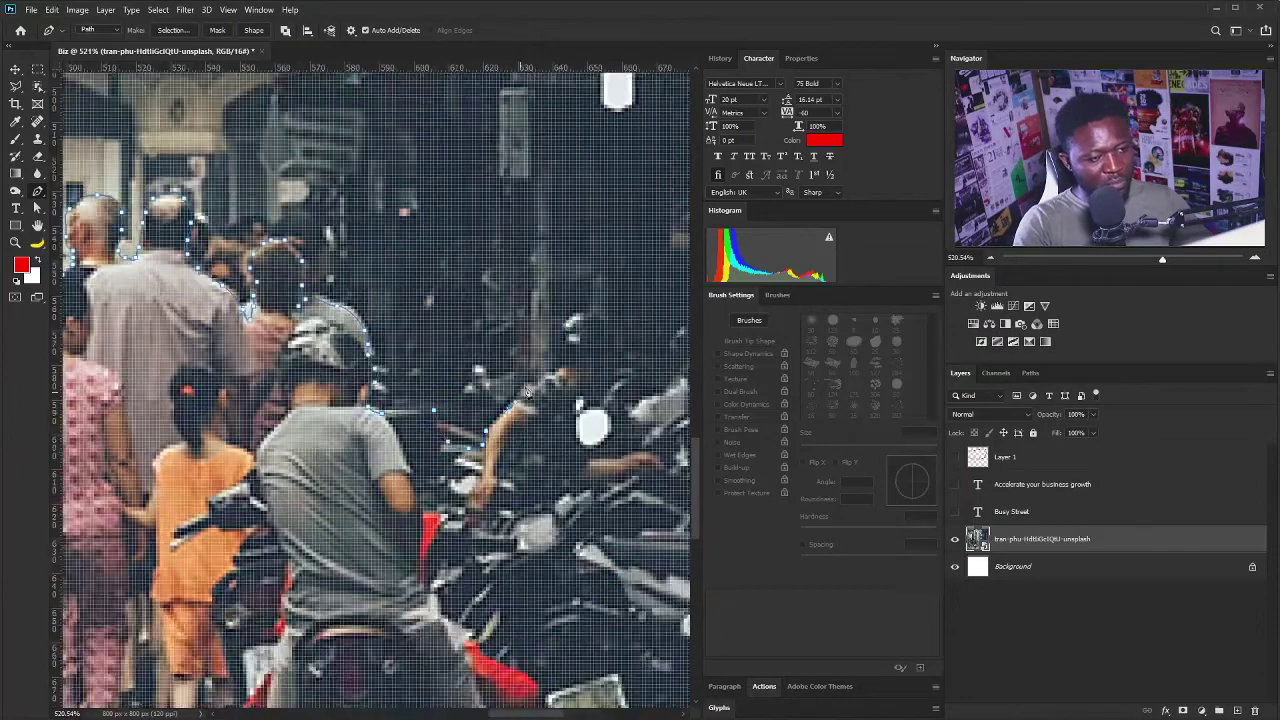
pyautogui.moveTo(528, 392); pyautogui.dragTo(358, 492)
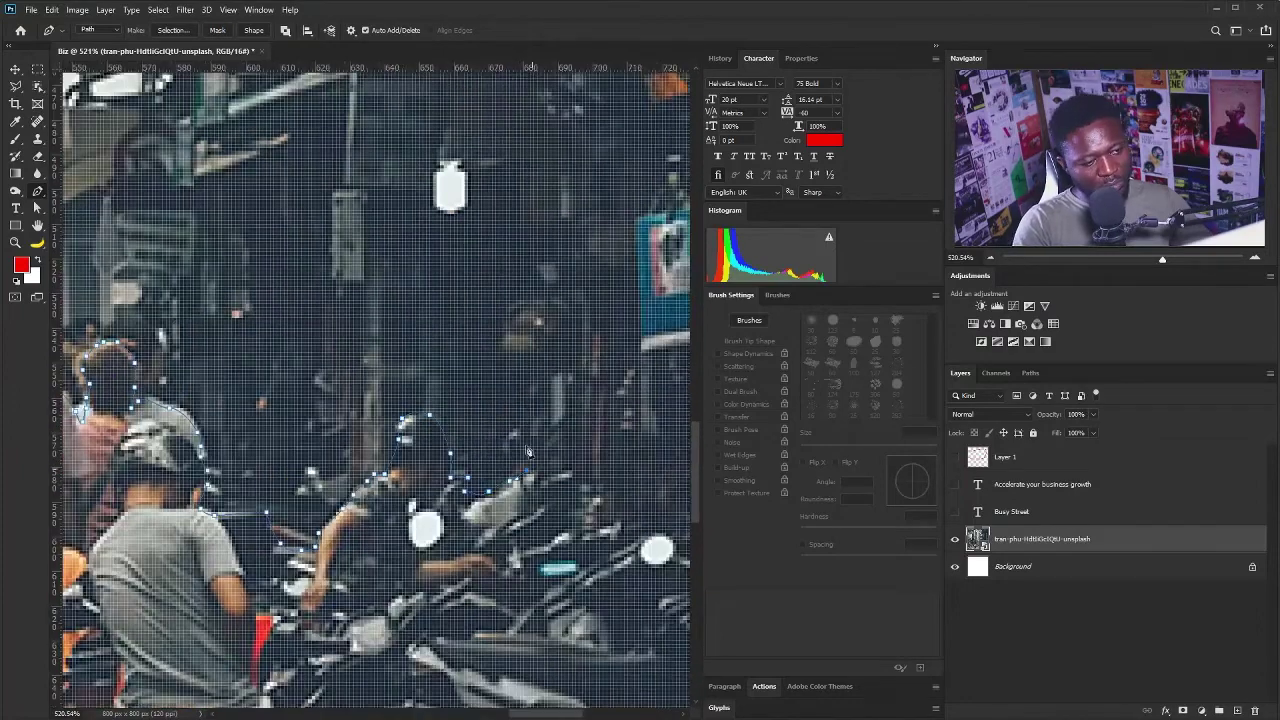
pyautogui.scroll(-3, 479, 489)
# - Close the path around the outside of the canvas below the street and convert it to a selection
pyautogui.scroll(-6, 551, 329)
pyautogui.click(615, 644)
pyautogui.click(328, 672)
pyautogui.click(162, 669)
pyautogui.click(110, 601)
pyautogui.click(154, 515)
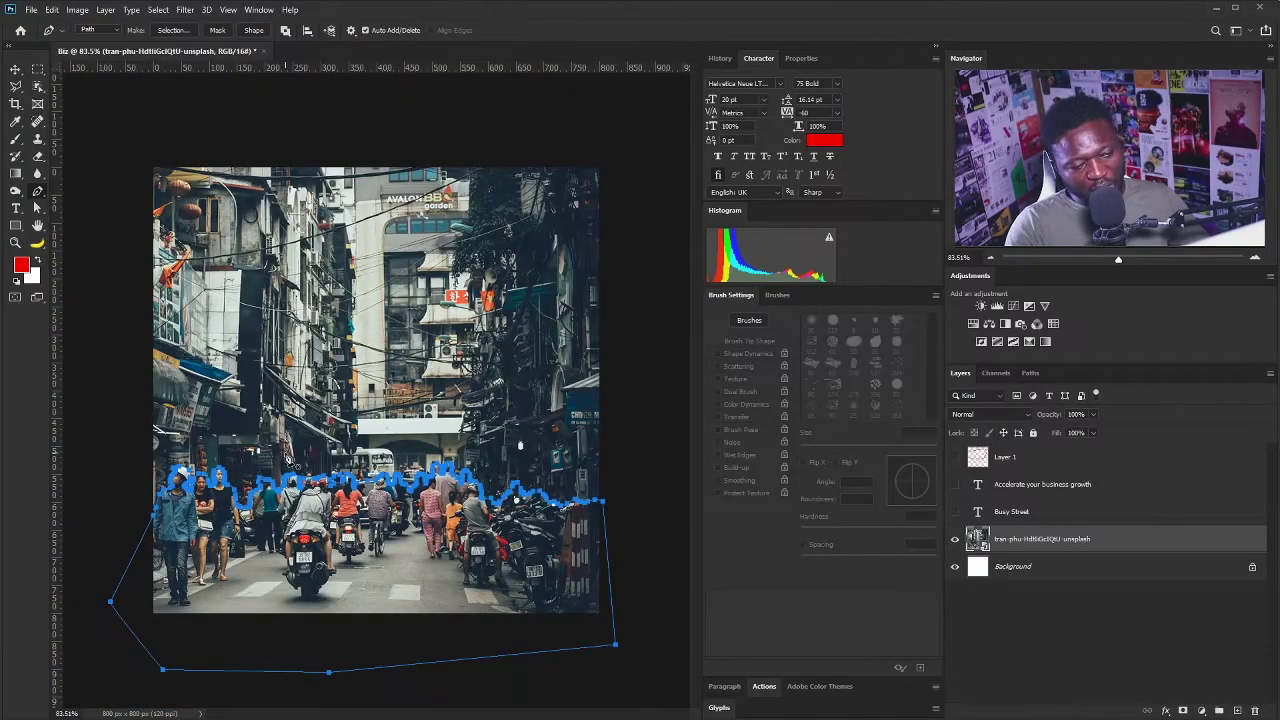
pyautogui.hotkey('ctrl', 'Return')
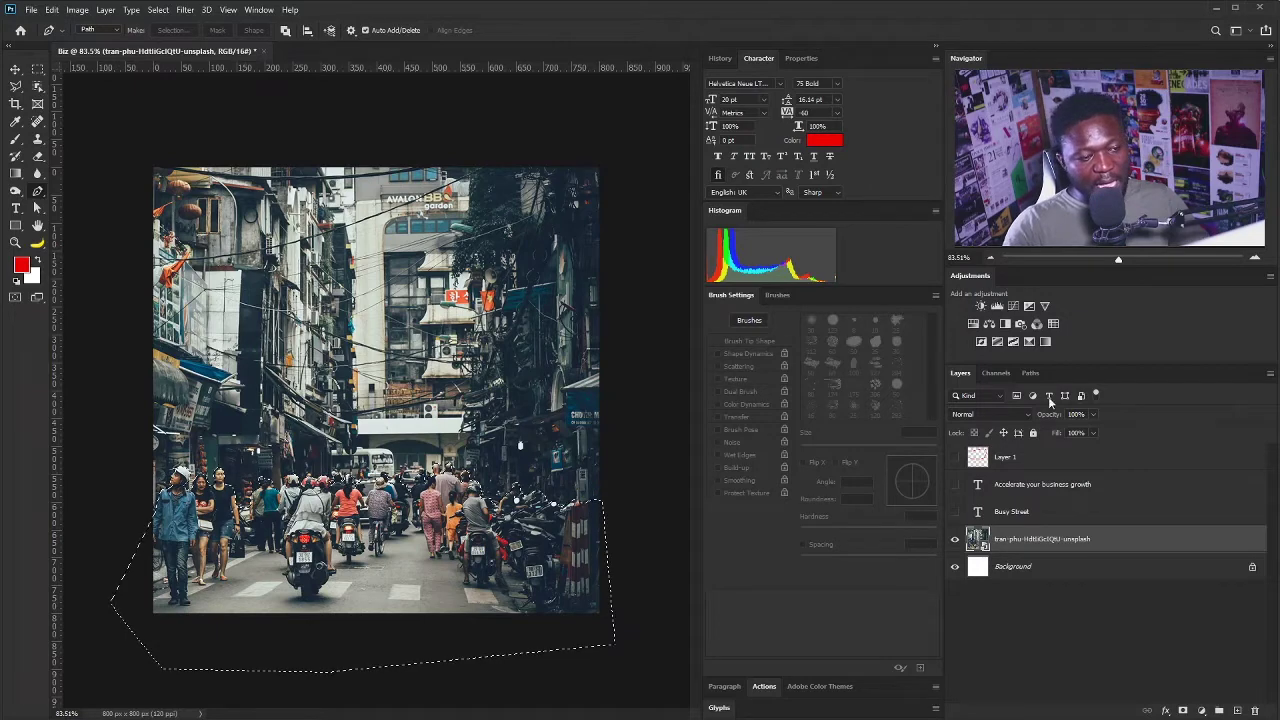
# - Add a Curves adjustment masked to the selected crowd area and darken it by lowering the curve's white end and midtones
pyautogui.click(1013, 307)
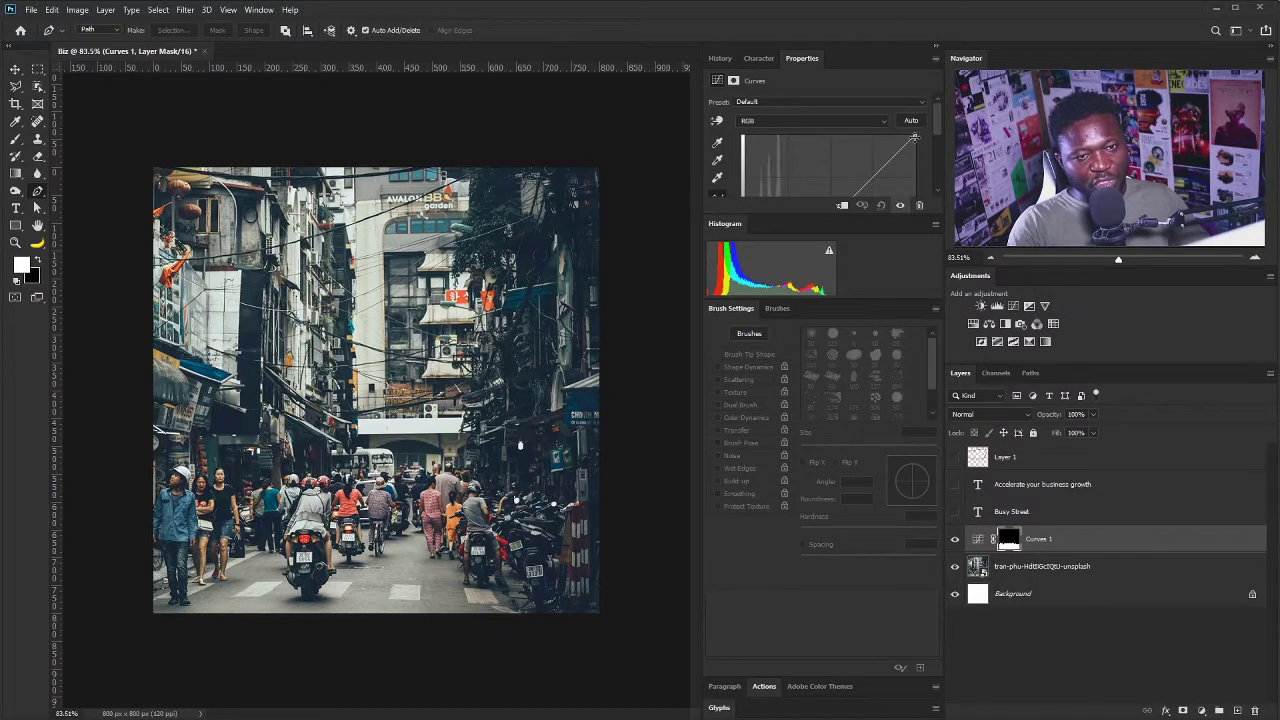
pyautogui.scroll(-2, 913, 137)
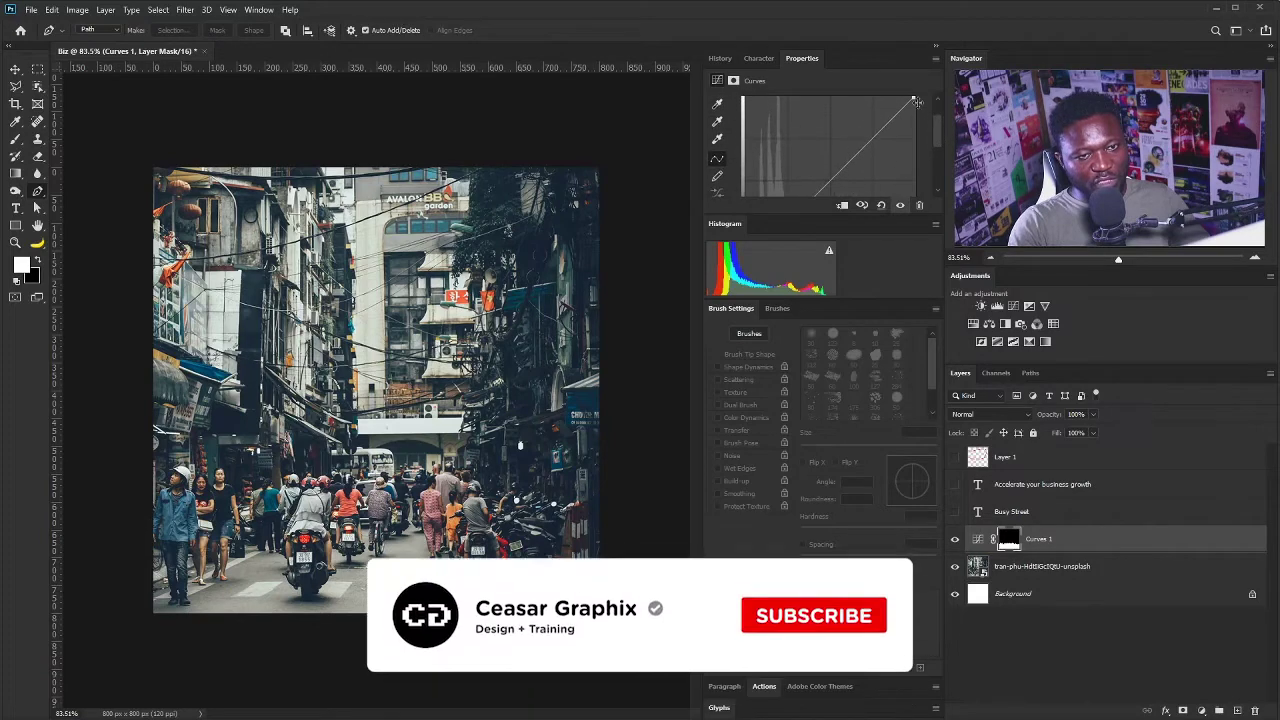
pyautogui.moveTo(917, 102); pyautogui.dragTo(919, 121)
pyautogui.moveTo(922, 145); pyautogui.dragTo(929, 160)
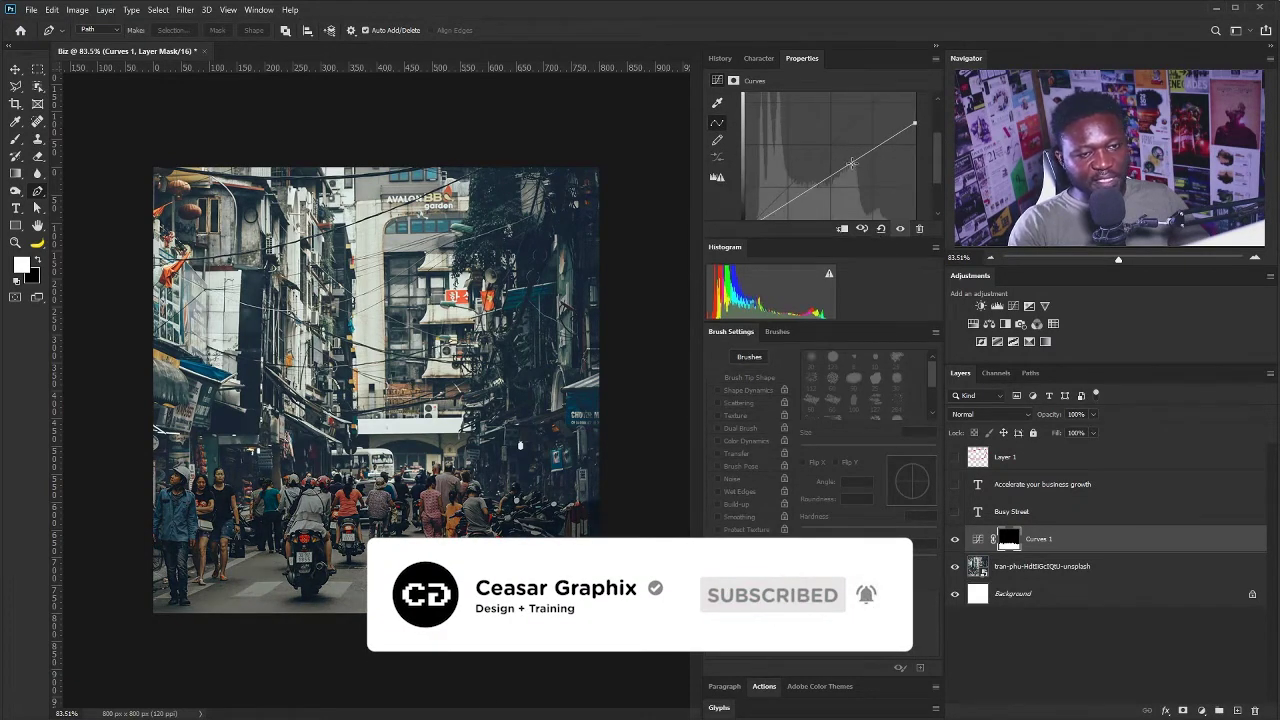
pyautogui.moveTo(851, 162); pyautogui.dragTo(858, 178)
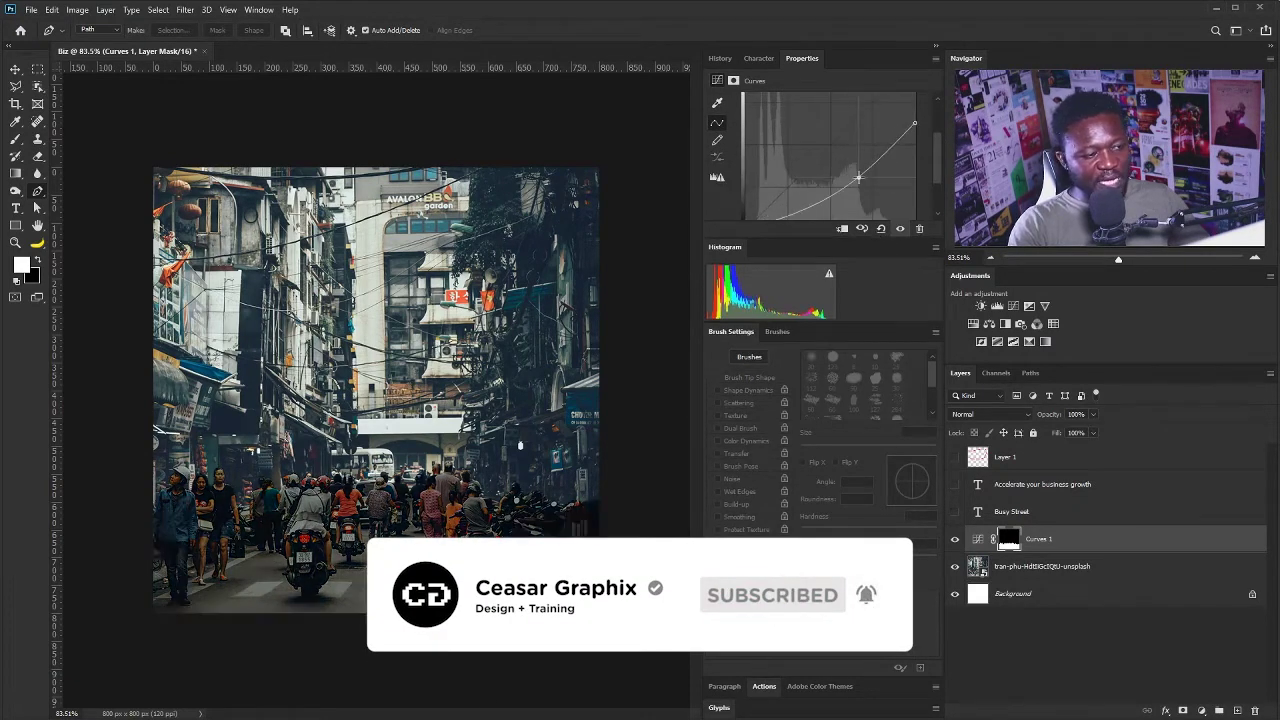
pyautogui.moveTo(914, 123); pyautogui.dragTo(917, 141)
pyautogui.moveTo(859, 176); pyautogui.dragTo(861, 182)
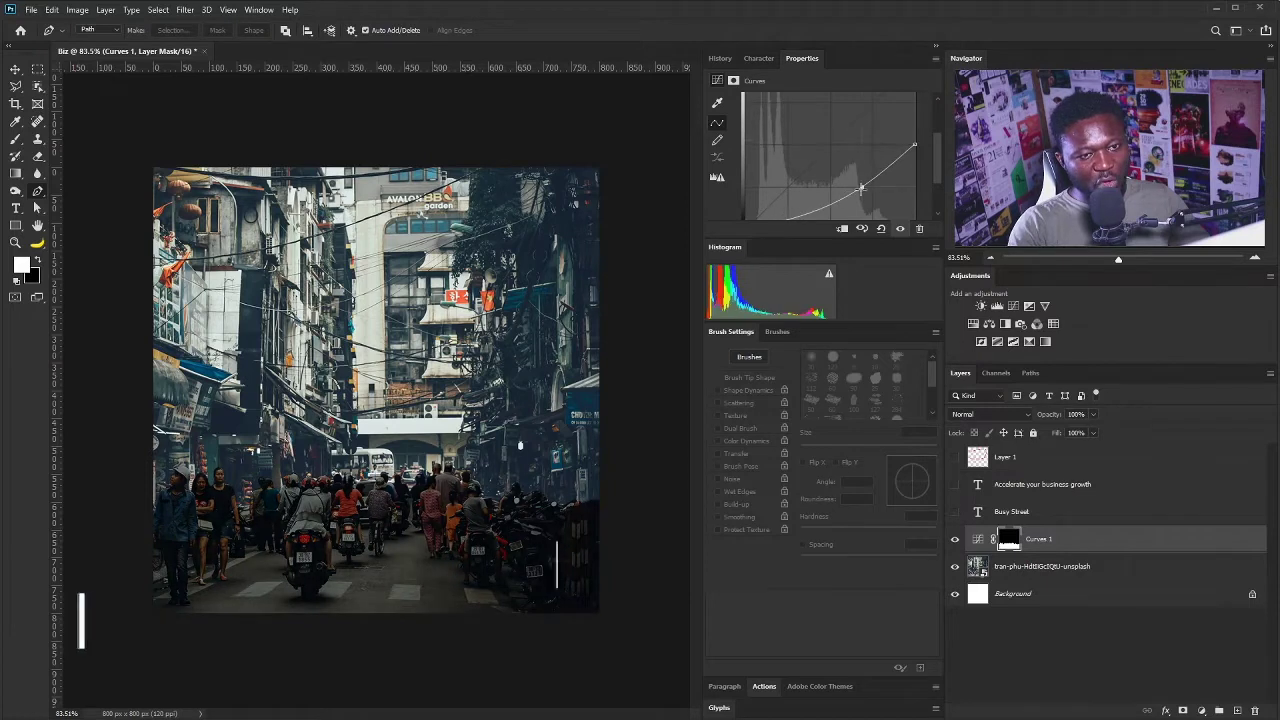
# - Invert the Curves layer mask so the darkening applies to the buildings instead of the crowd
pyautogui.click(1008, 541)
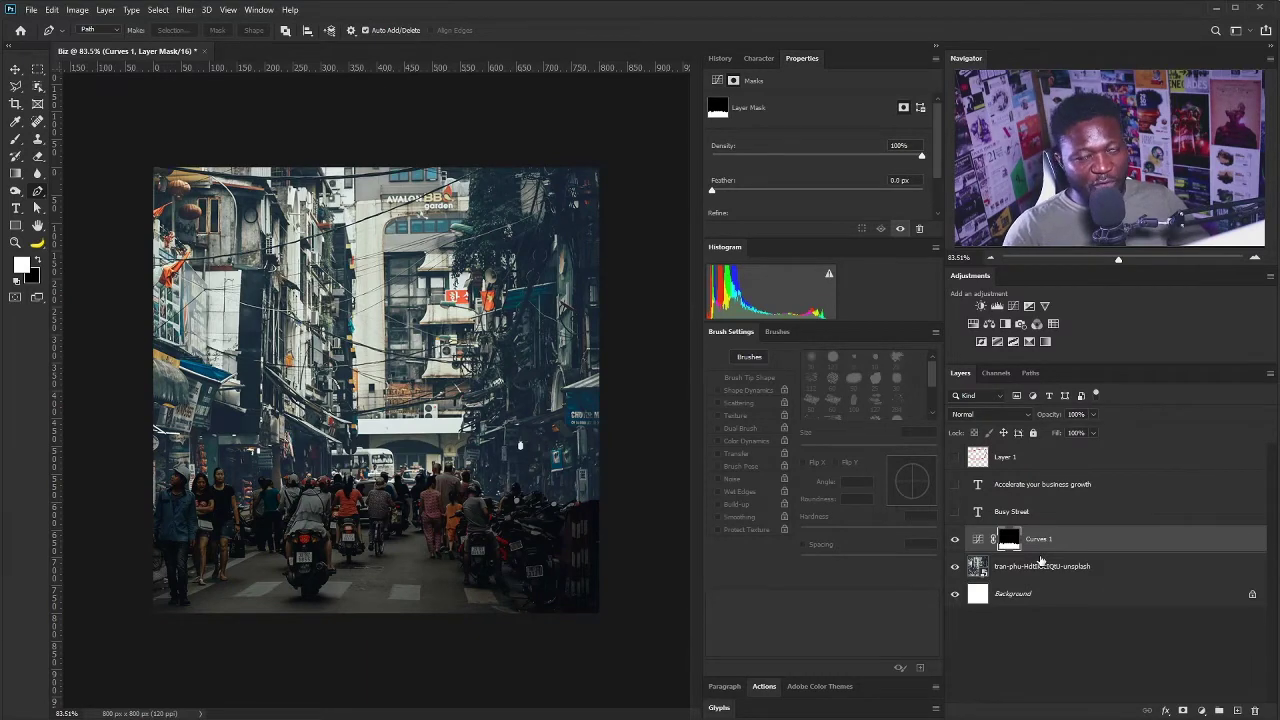
pyautogui.hotkey('ctrl', 'i')
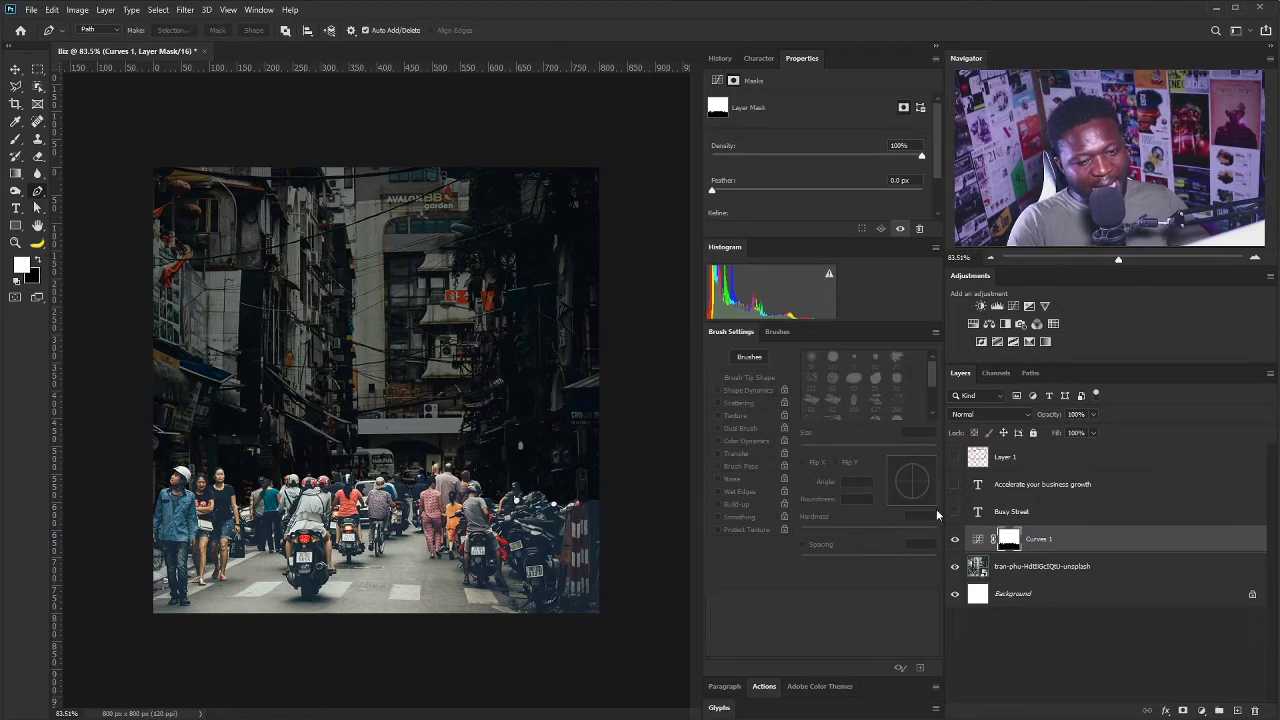
pyautogui.press('v')
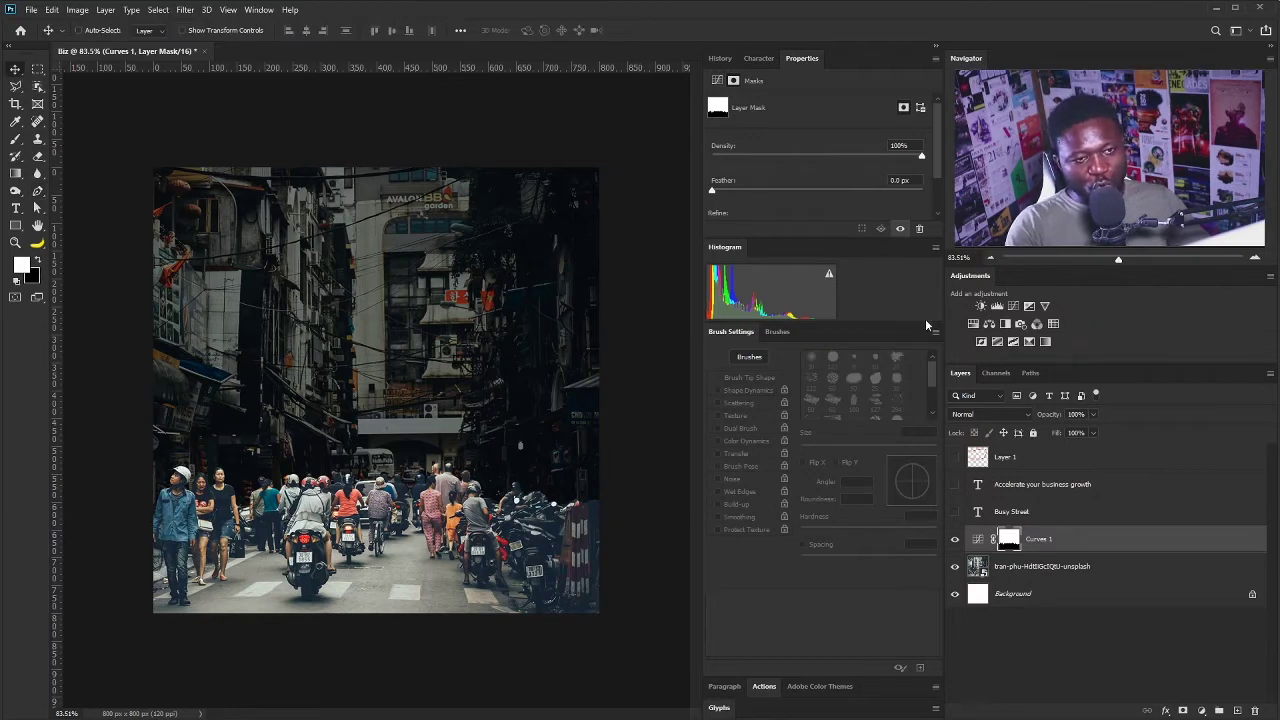
# - Reshape the buildings' curve with black output 24, a midtone point at input 176, output 52, and white output 70
pyautogui.click(978, 540)
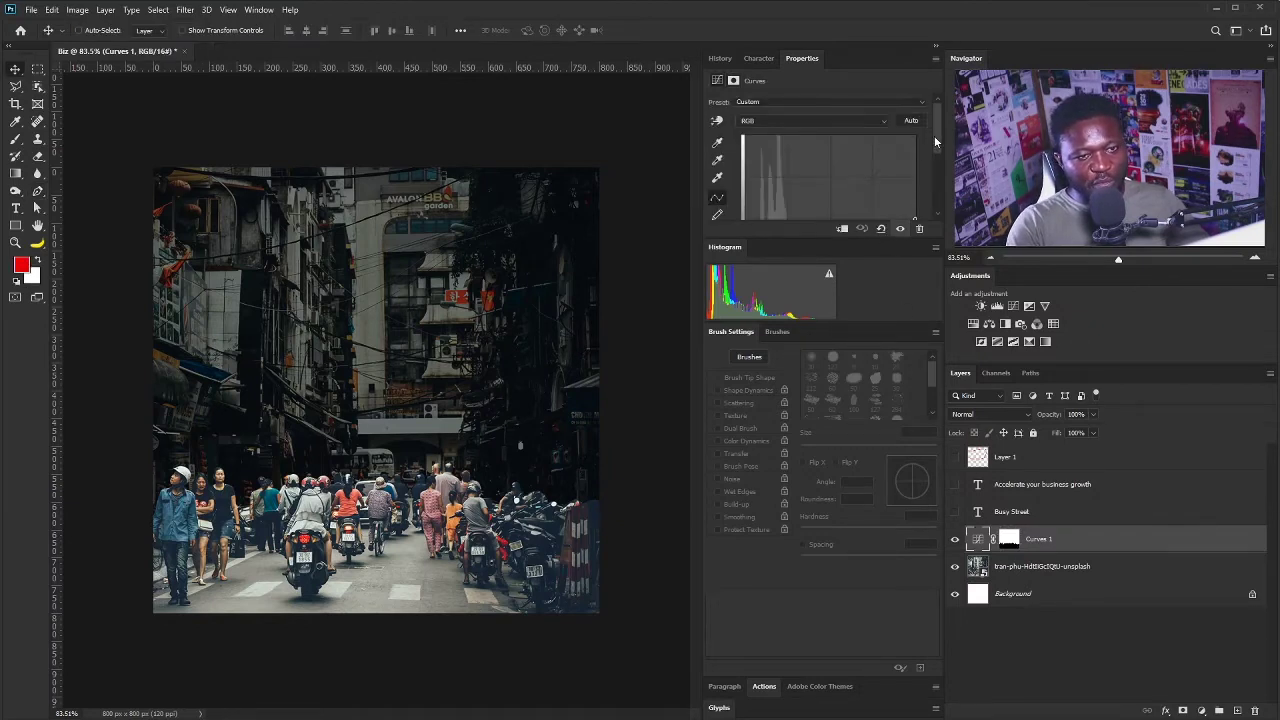
pyautogui.moveTo(940, 136); pyautogui.dragTo(937, 176)
pyautogui.moveTo(861, 175)
pyautogui.mouseDown()
pyautogui.moveTo(857, 186)
pyautogui.moveTo(861, 172)
pyautogui.mouseUp()
pyautogui.moveTo(914, 136); pyautogui.dragTo(914, 169)
pyautogui.moveTo(863, 172); pyautogui.dragTo(938, 187)
pyautogui.moveTo(744, 187); pyautogui.dragTo(745, 171)
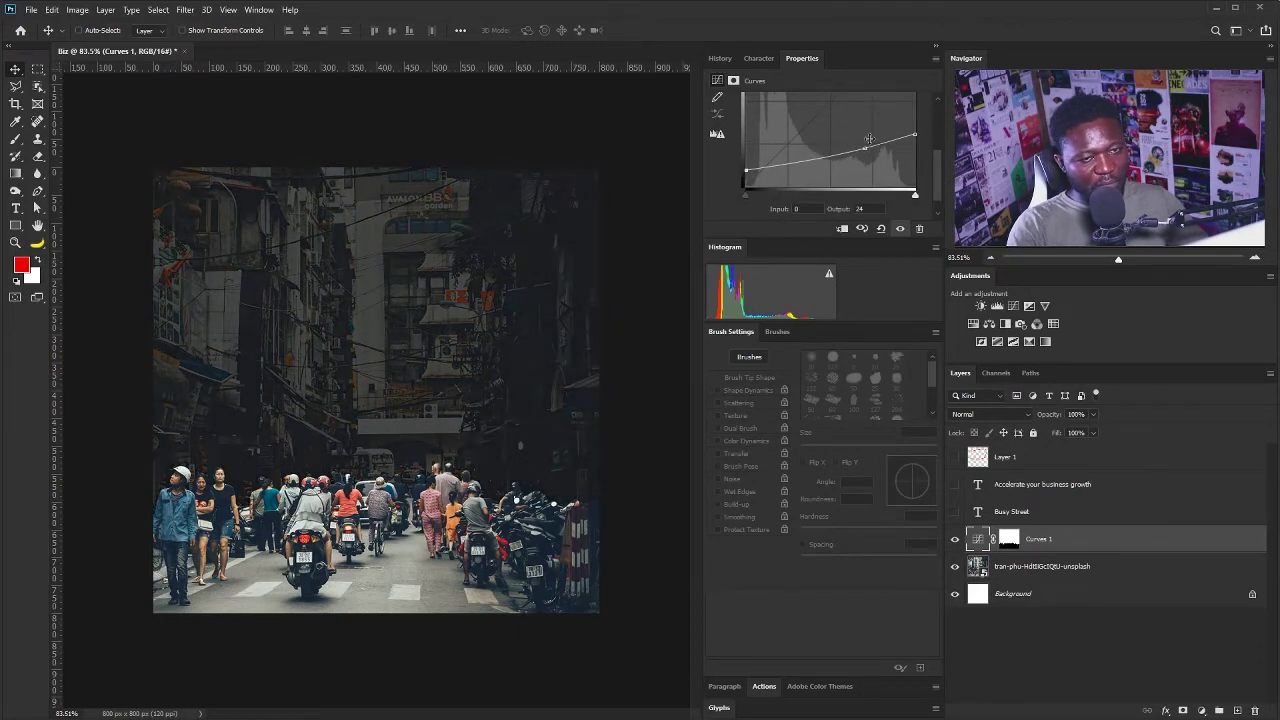
pyautogui.moveTo(864, 149); pyautogui.dragTo(863, 153)
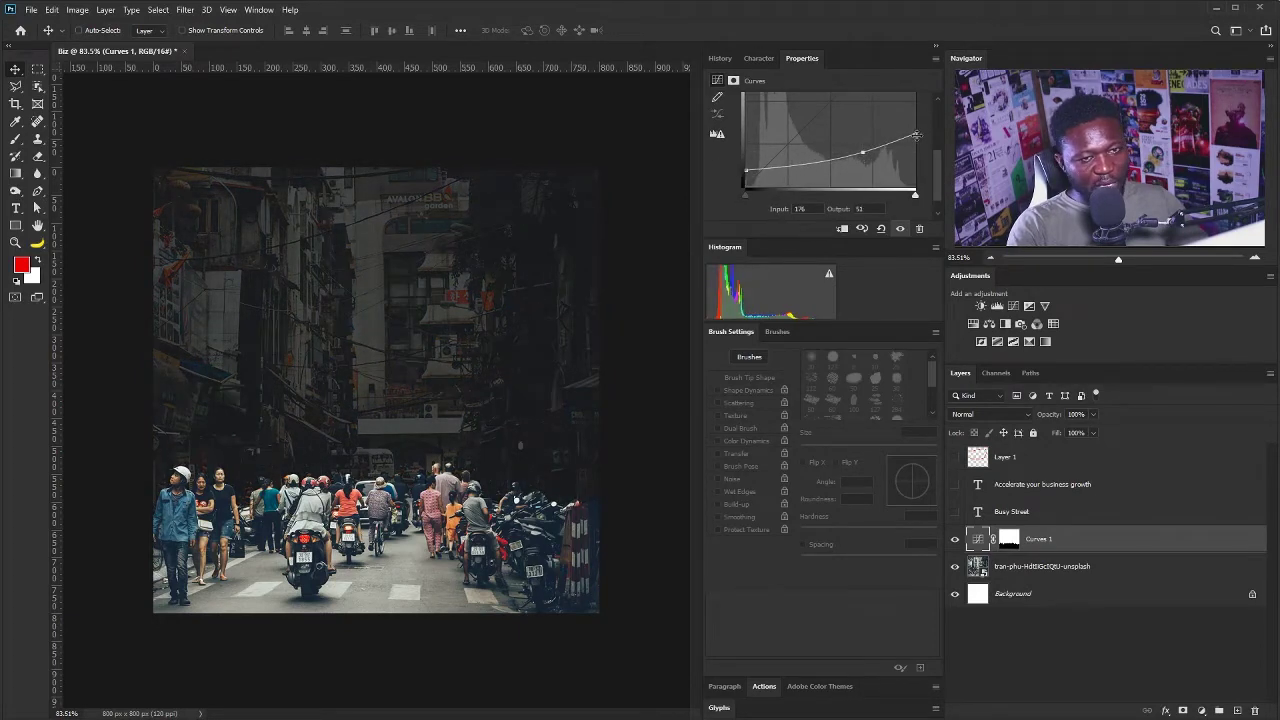
pyautogui.moveTo(914, 137); pyautogui.dragTo(915, 143)
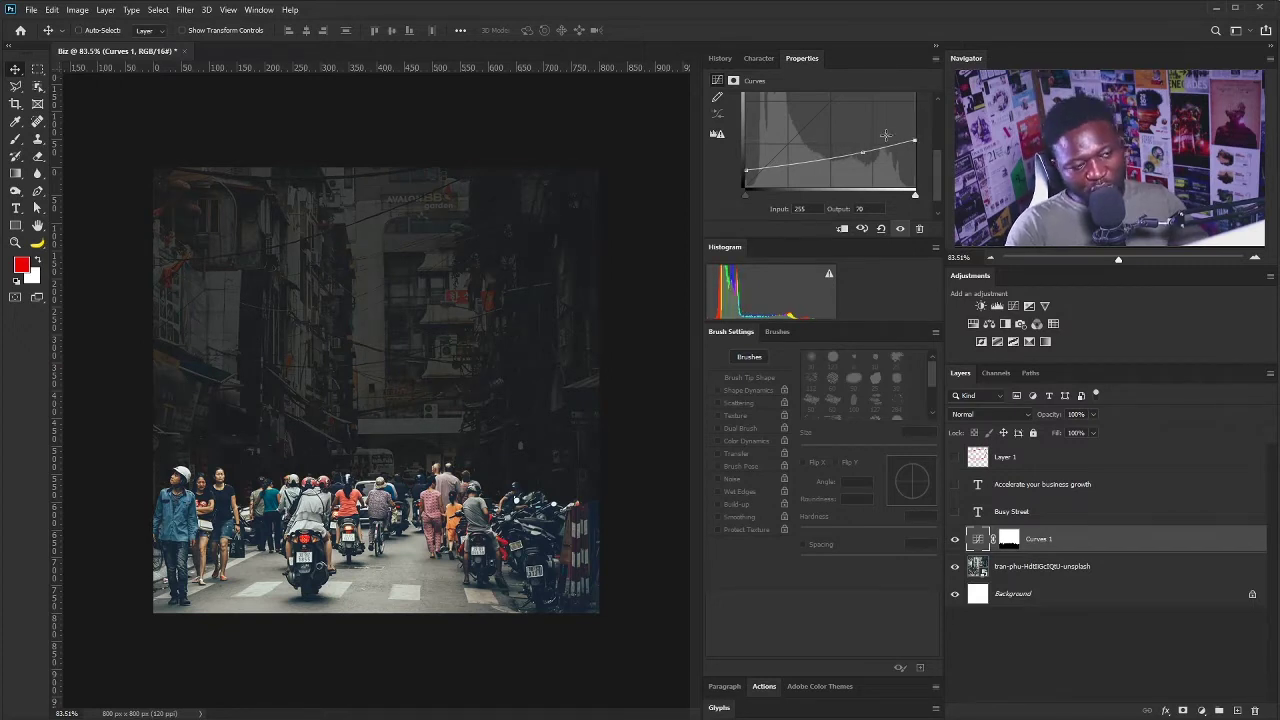
# - Show the "Busy Street" heading and the tagline again, with the heading layer selected
pyautogui.click(955, 512)
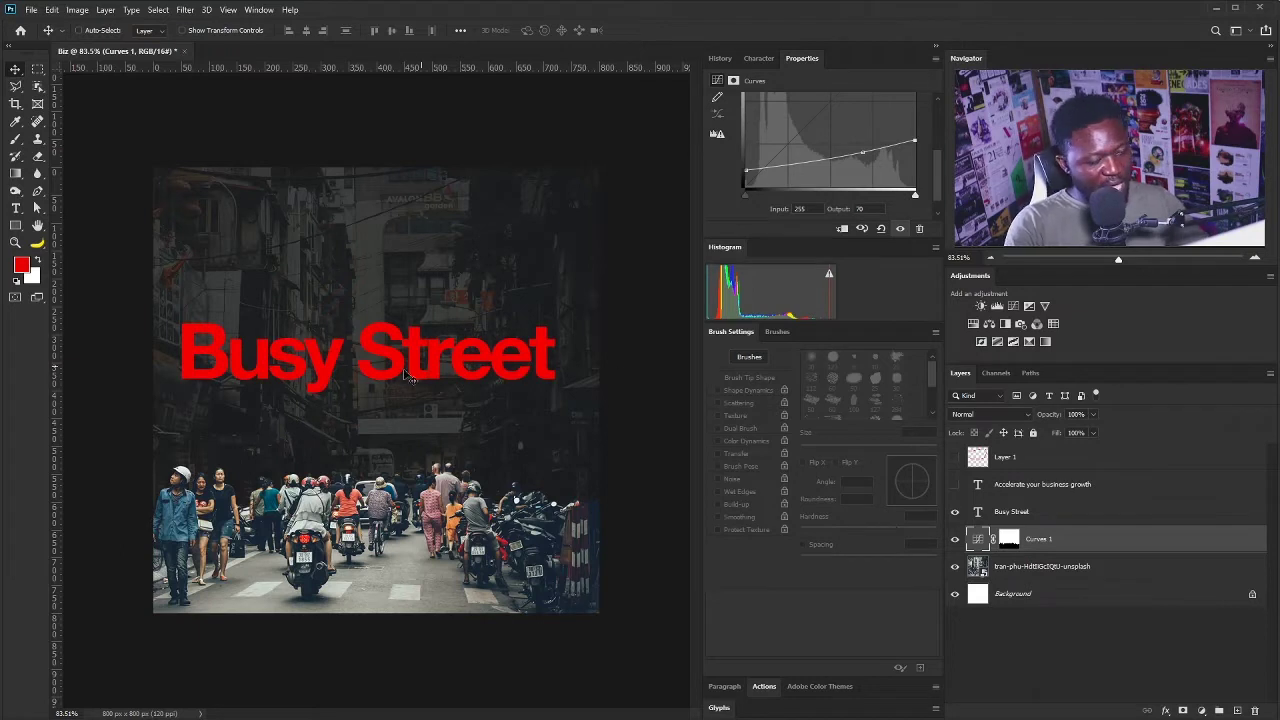
pyautogui.moveTo(408, 366); pyautogui.dragTo(476, 374)
pyautogui.click(955, 484)
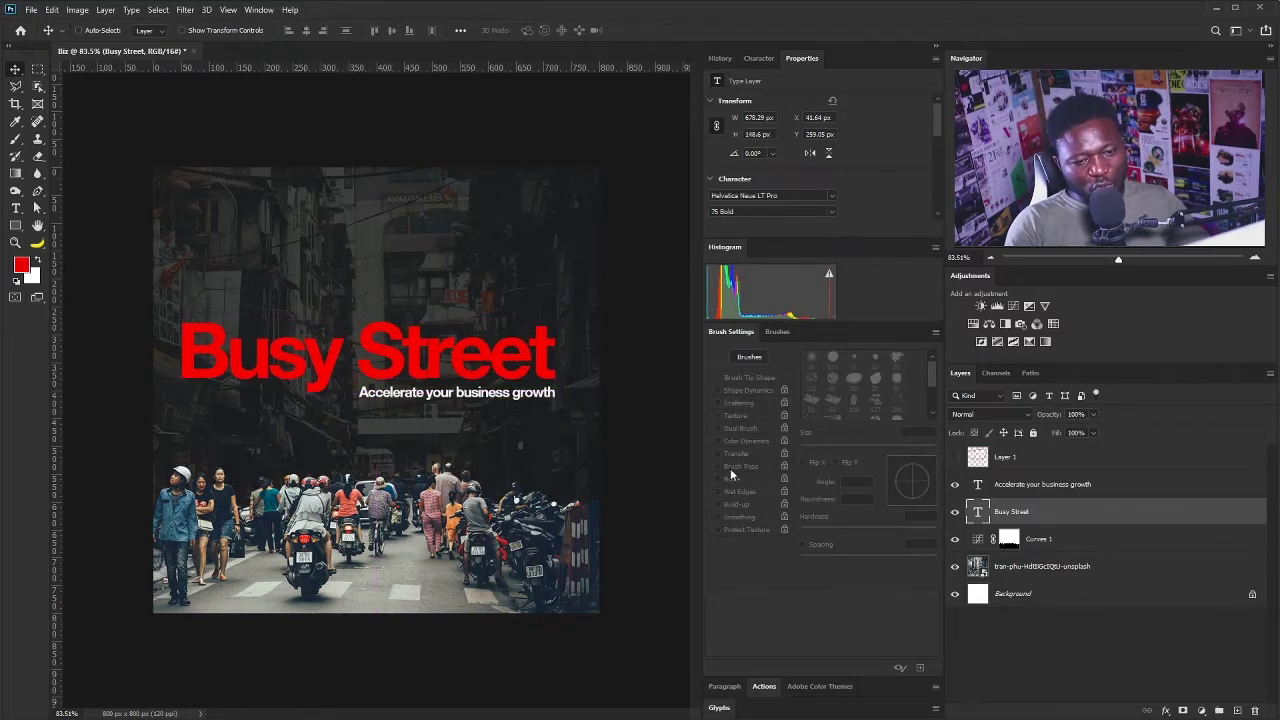
# - Break the "Busy Street" heading into two lines and place it directly above the tagline, aligned with the tagline's edges
pyautogui.moveTo(415, 368); pyautogui.dragTo(423, 335)
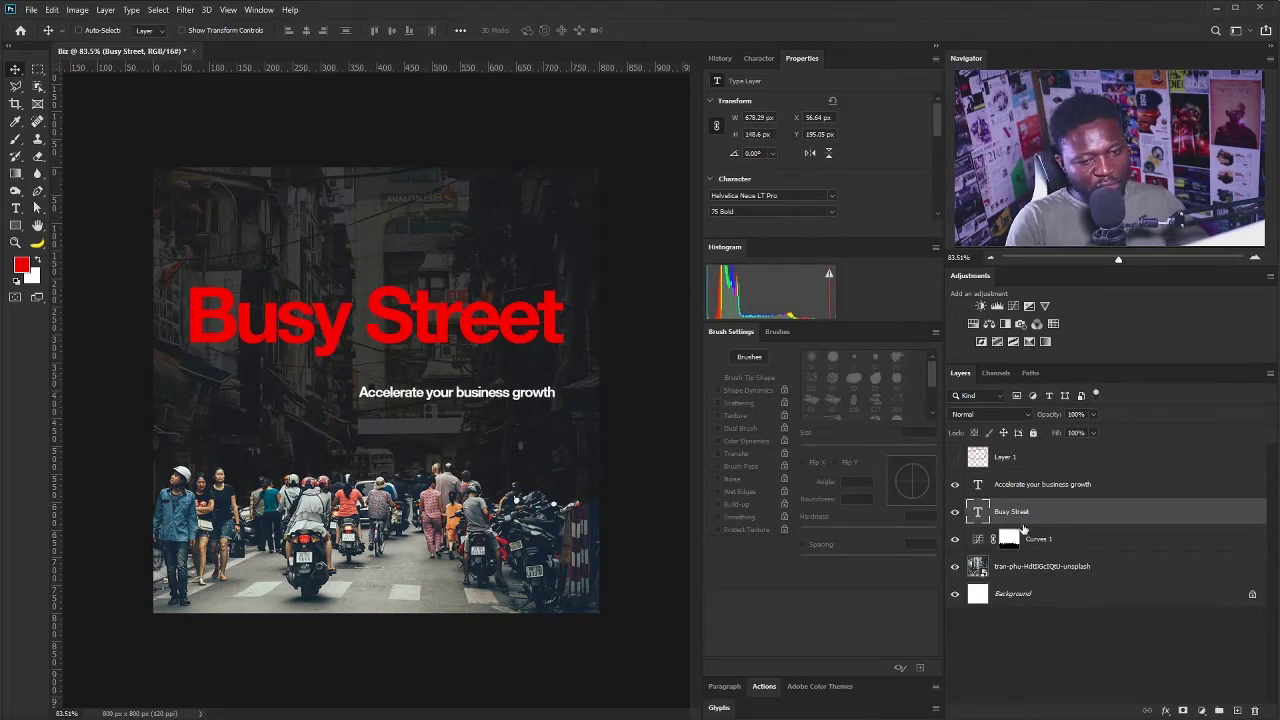
pyautogui.press('t')
pyautogui.click(364, 325)
pyautogui.press('Return')
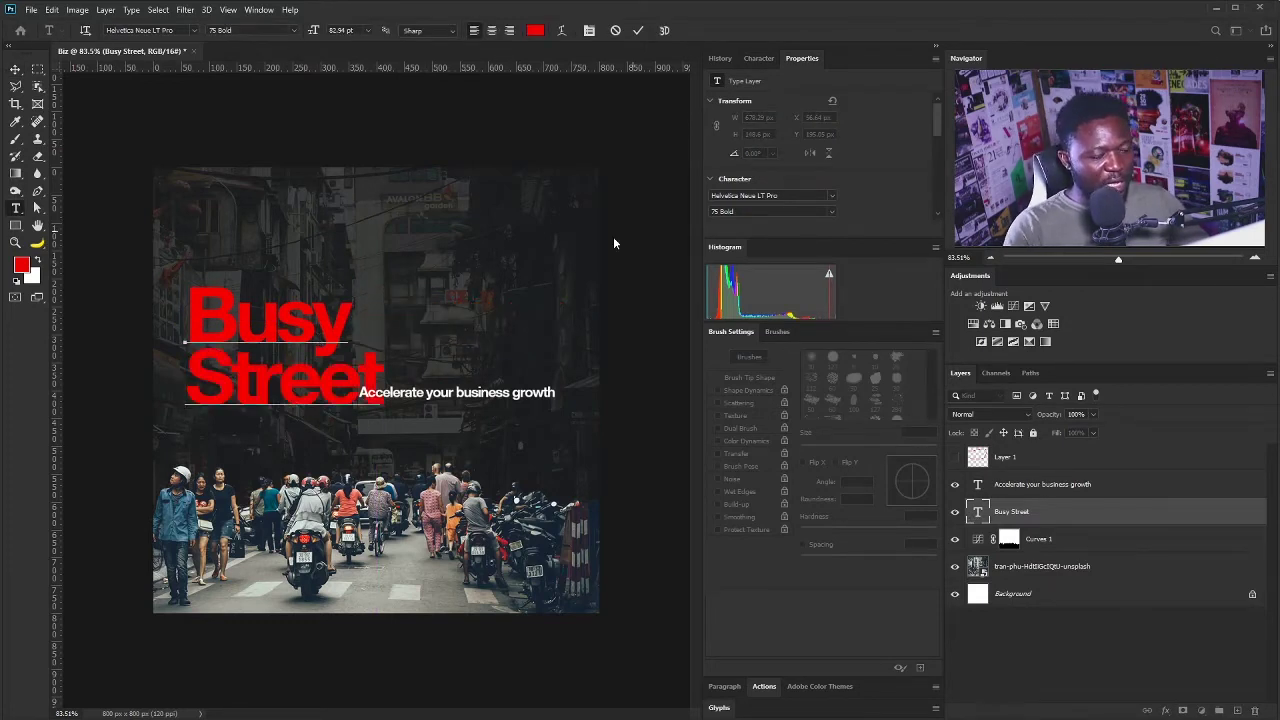
pyautogui.click(15, 69)
pyautogui.moveTo(501, 350); pyautogui.dragTo(501, 347)
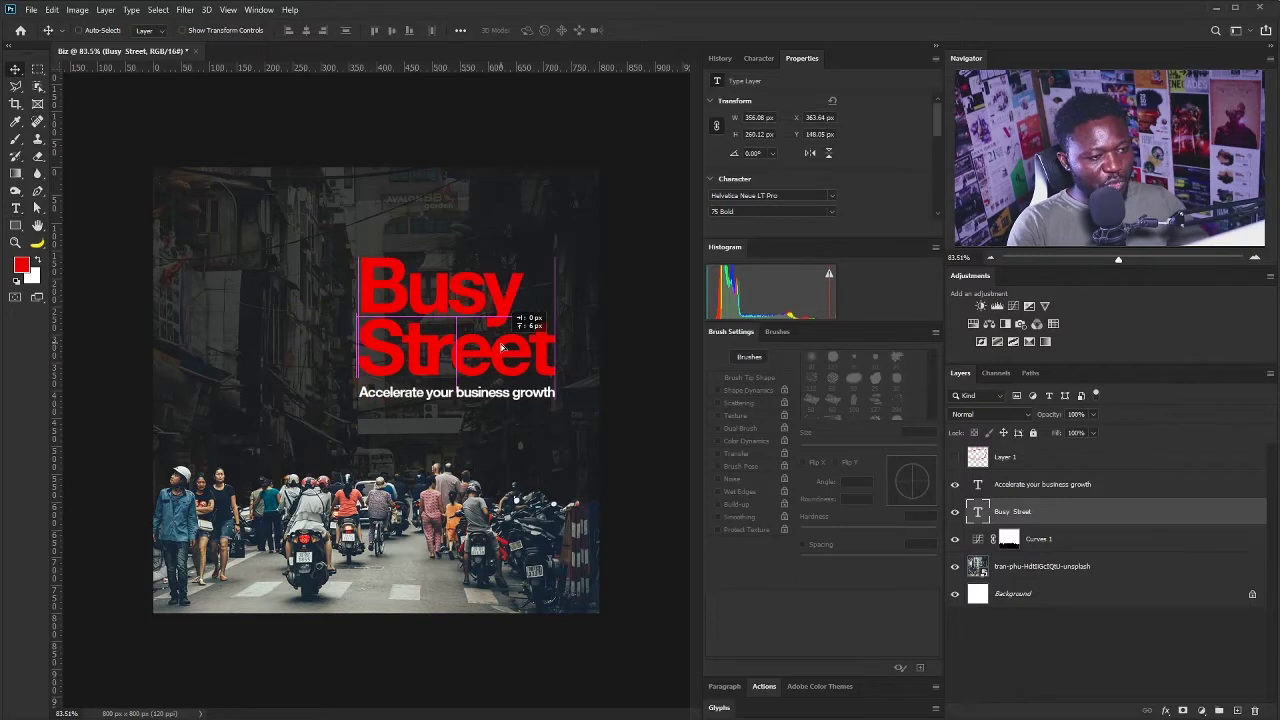
# - Scale the heading and tagline up together to about 111% and reposition them above the crowd
pyautogui.keyDown('shift'); pyautogui.click(1028, 484); pyautogui.keyUp('shift')
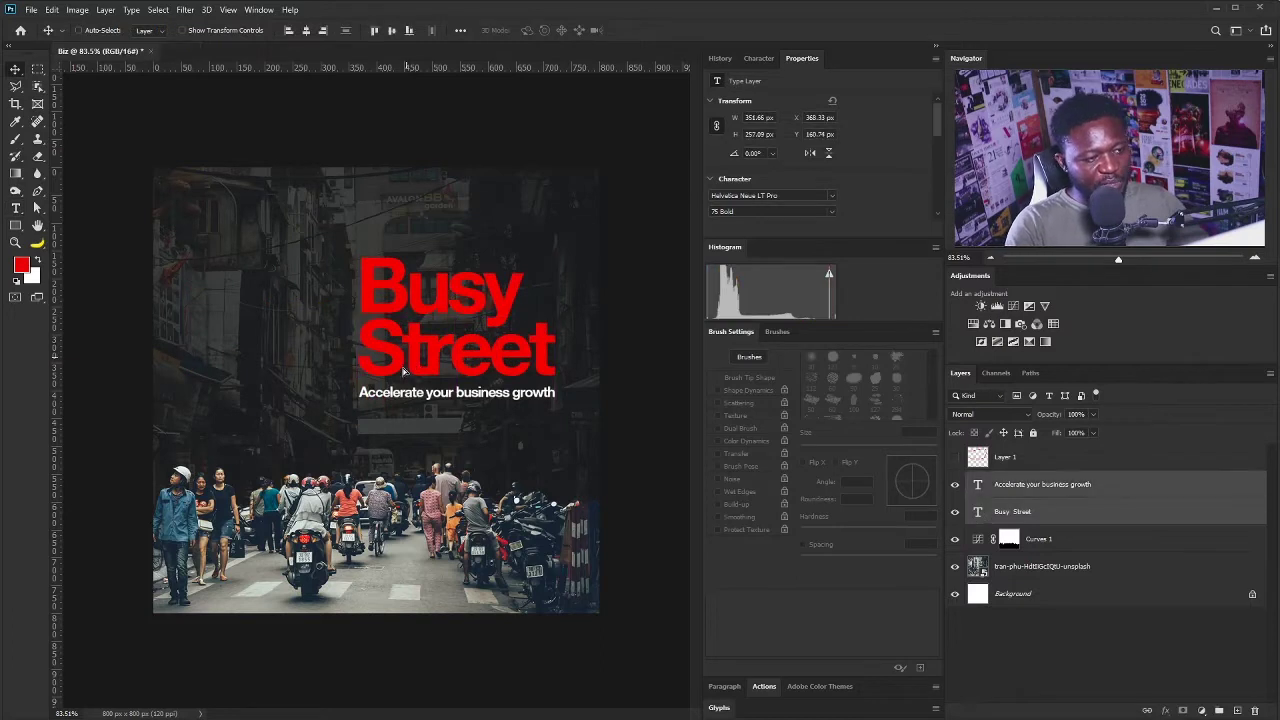
pyautogui.moveTo(408, 330); pyautogui.dragTo(397, 376)
pyautogui.hotkey('ctrl', 't')
pyautogui.moveTo(546, 301); pyautogui.dragTo(556, 281)
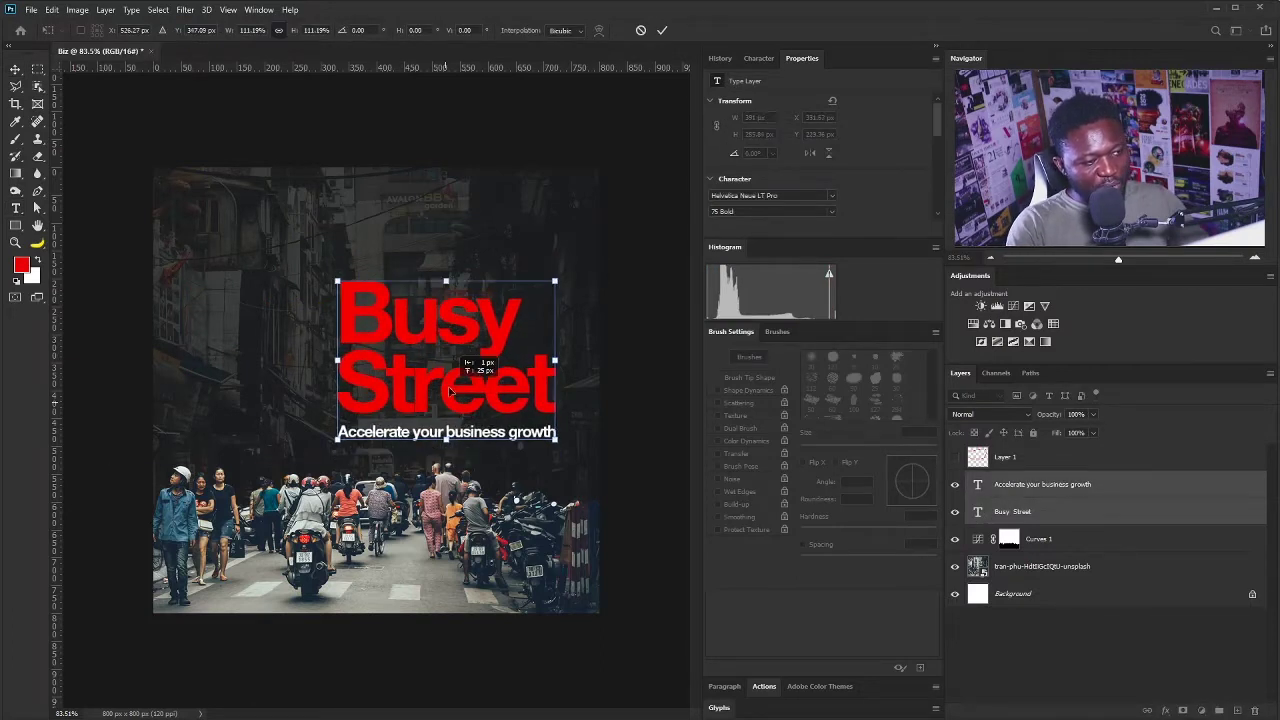
pyautogui.press('Return')
pyautogui.moveTo(472, 412); pyautogui.dragTo(455, 385)
# - Set the heading to all caps and scale it down to fit within the canvas above the tagline
pyautogui.click(1000, 508)
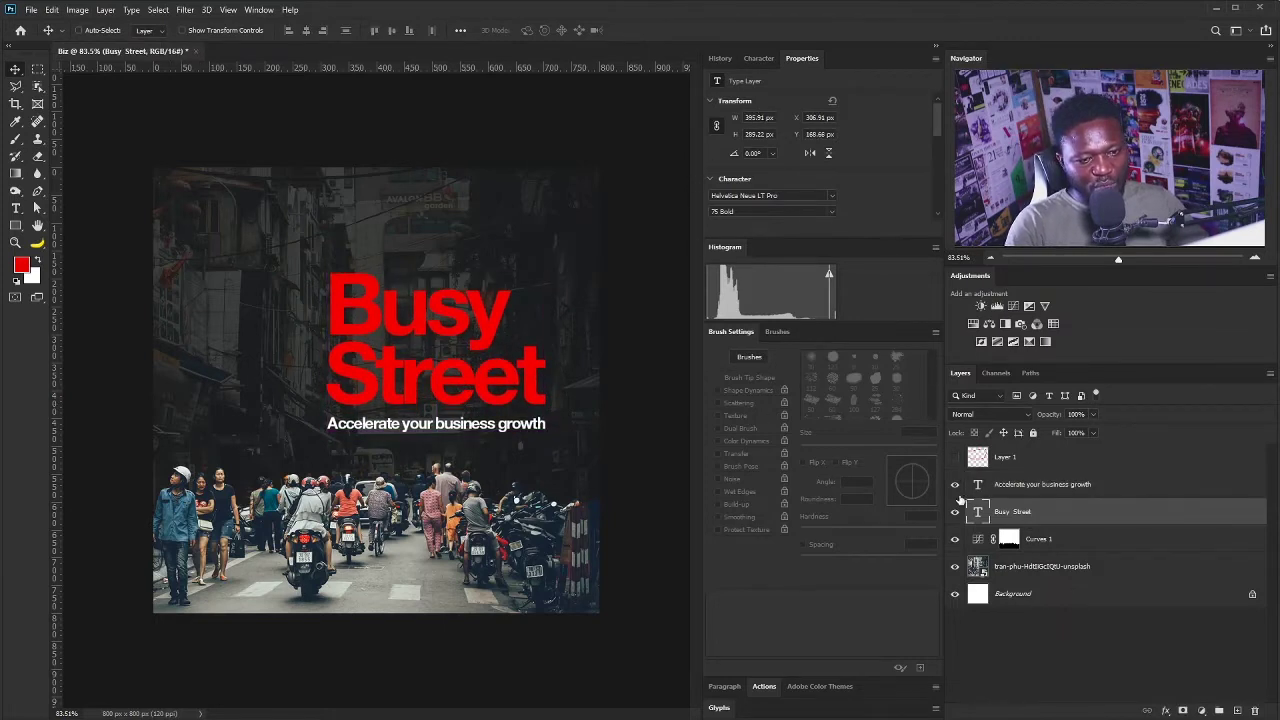
pyautogui.click(759, 58)
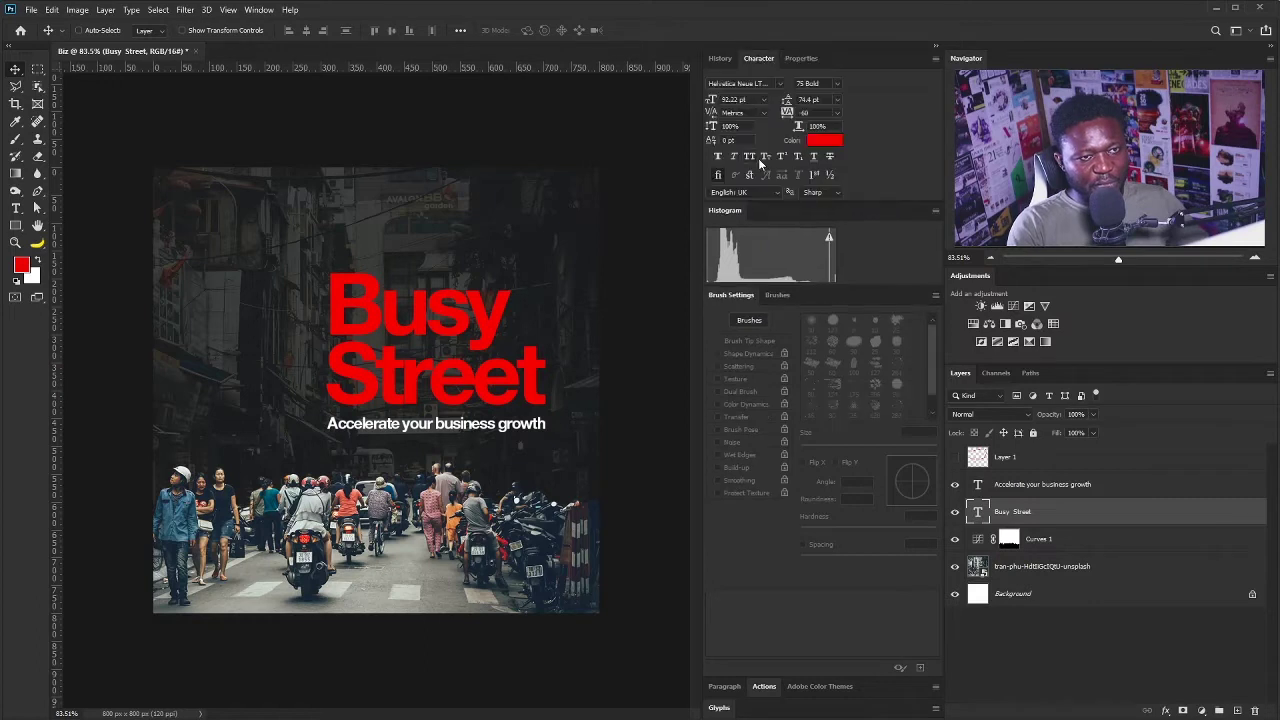
pyautogui.click(749, 156)
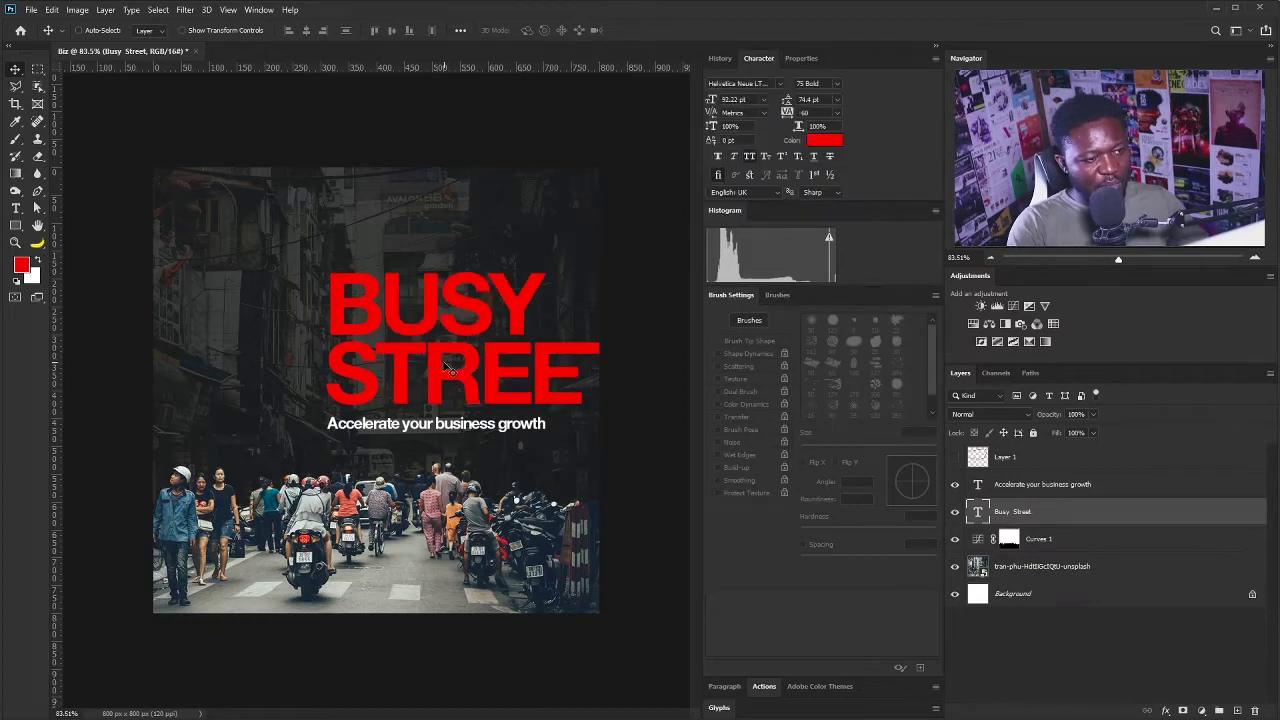
pyautogui.moveTo(447, 359); pyautogui.dragTo(447, 368)
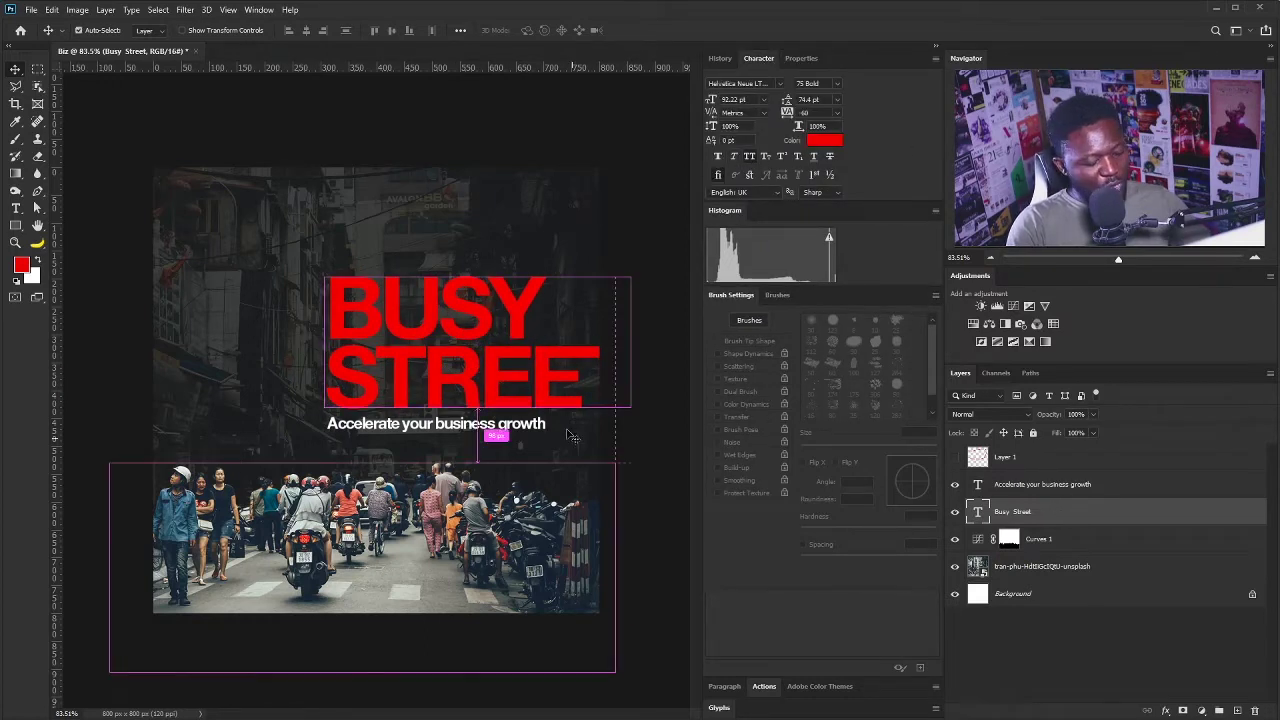
pyautogui.hotkey('ctrl', 't')
pyautogui.moveTo(630, 265); pyautogui.dragTo(583, 289)
pyautogui.press('Return')
# - Enlarge the heading and tagline together slightly and reposition them within the right part of the canvas
pyautogui.keyDown('shift'); pyautogui.click(500, 423); pyautogui.keyUp('shift')
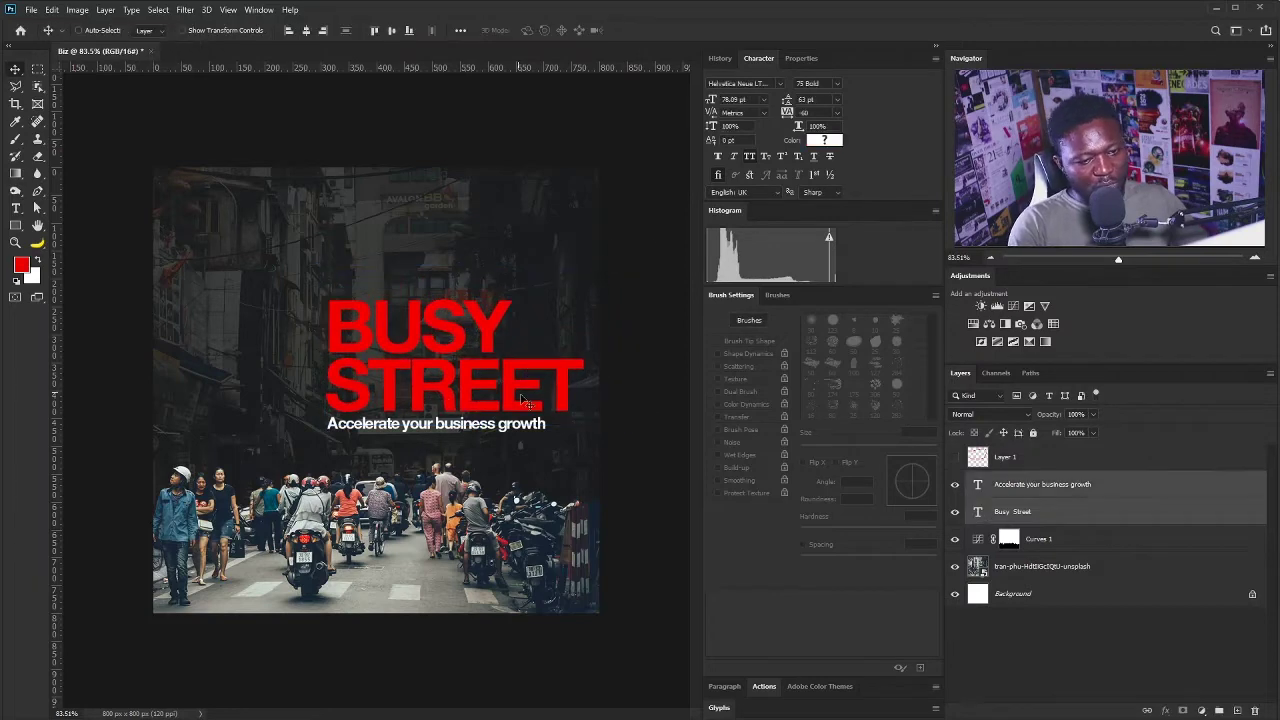
pyautogui.moveTo(500, 400); pyautogui.dragTo(462, 400)
pyautogui.hotkey('ctrl', 't')
pyautogui.moveTo(545, 300); pyautogui.dragTo(557, 293)
pyautogui.press('Return')
pyautogui.click(1006, 512)
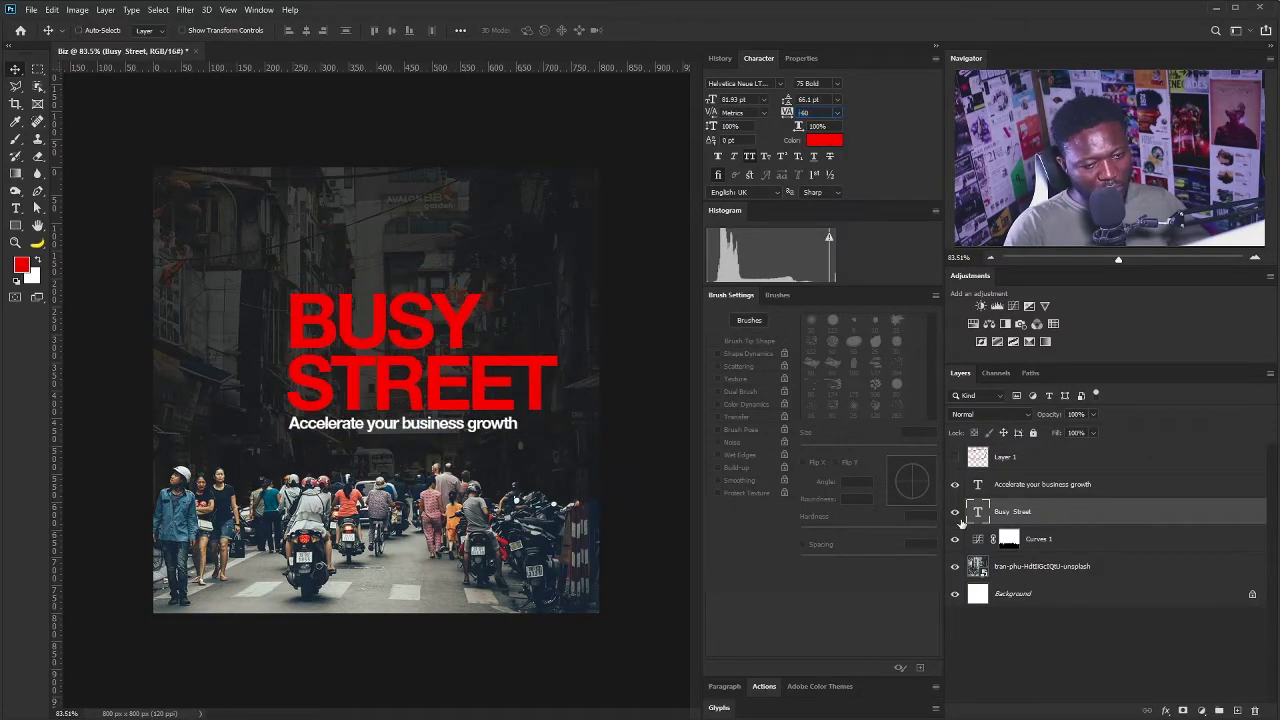
pyautogui.keyDown('shift'); pyautogui.click(1042, 484); pyautogui.keyUp('shift')
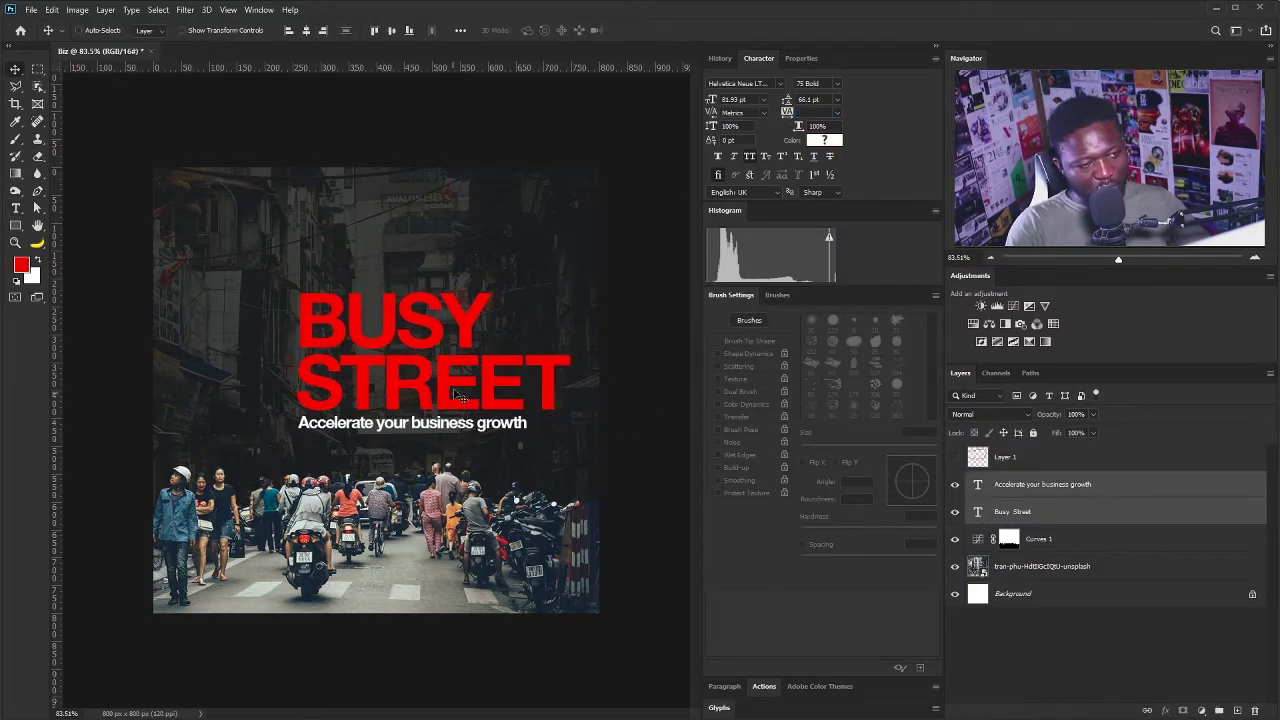
pyautogui.moveTo(452, 397); pyautogui.dragTo(464, 404)
# - Change the heading's text color to cyan 0dfff1
pyautogui.click(1006, 512)
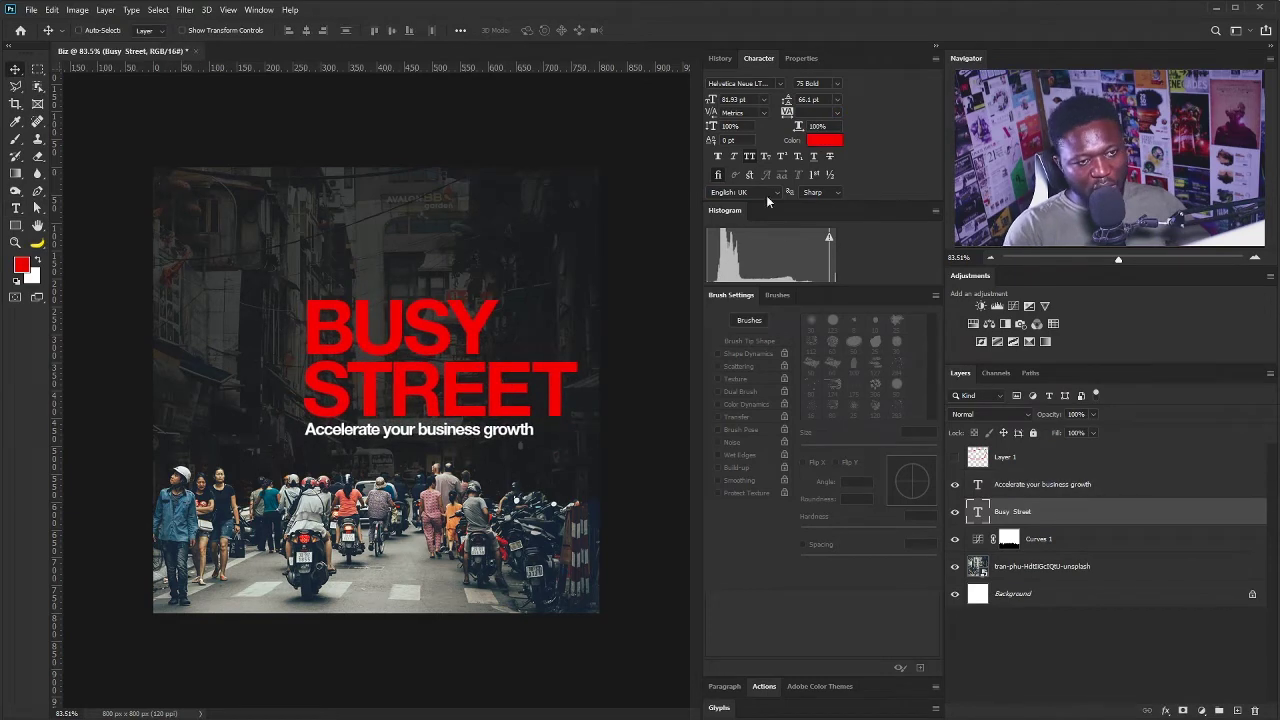
pyautogui.click(824, 140)
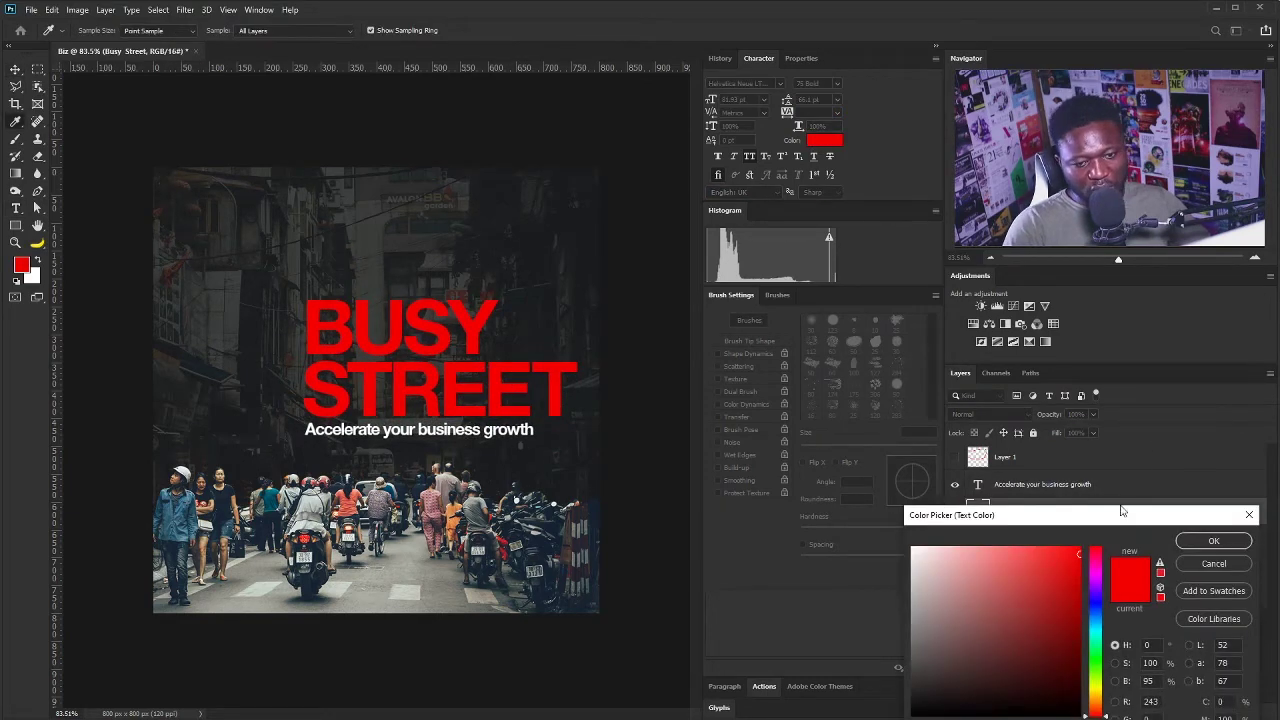
pyautogui.moveTo(1116, 511); pyautogui.dragTo(953, 251)
pyautogui.write('0dfff1')
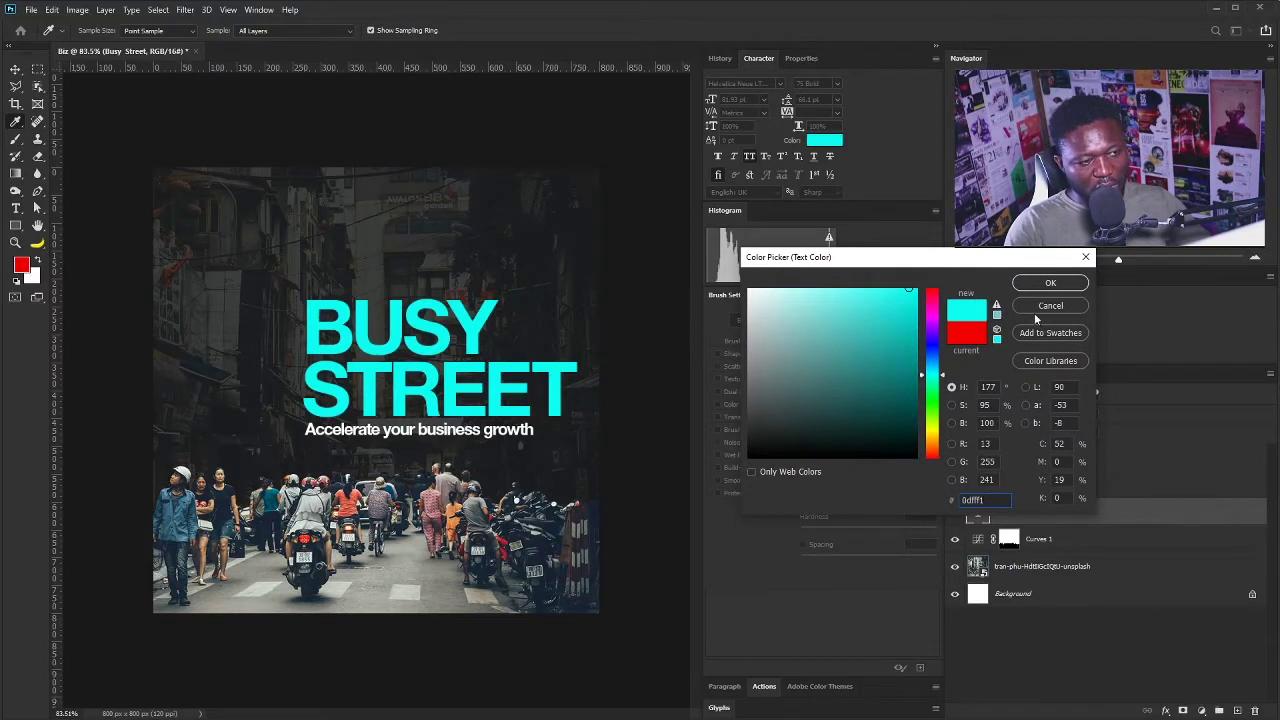
pyautogui.click(1057, 284)
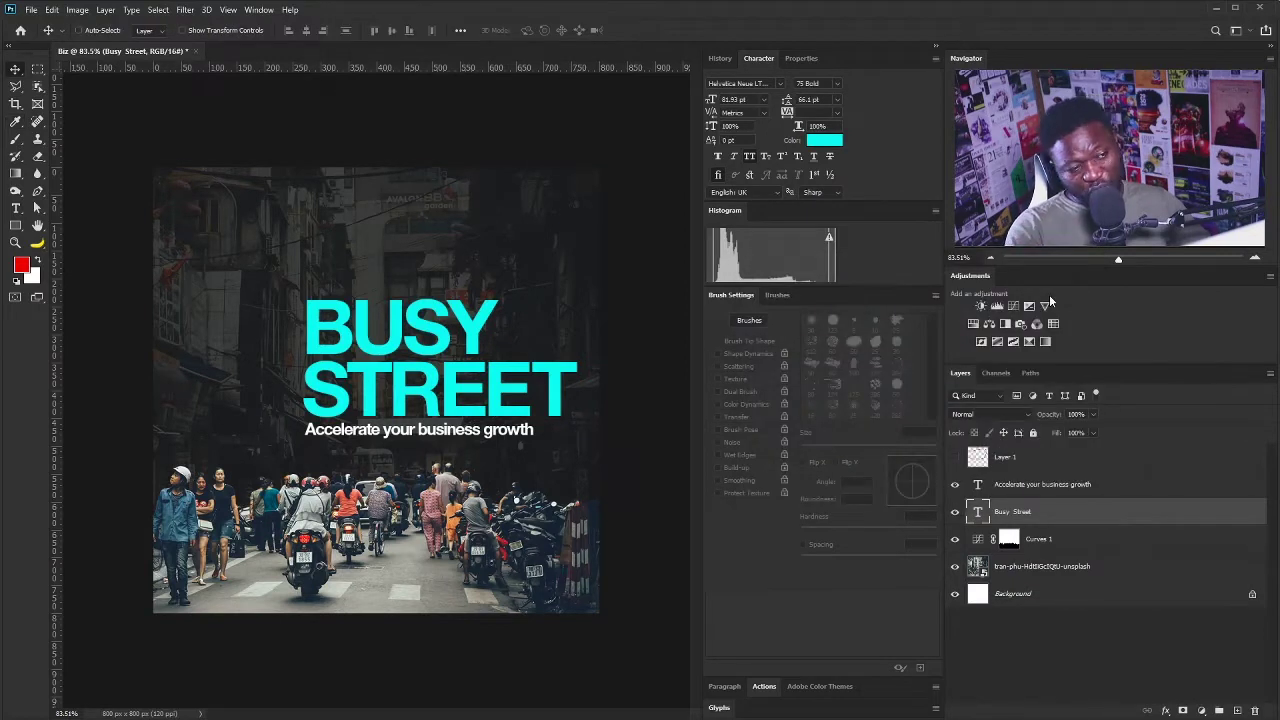
# - Scale the heading and tagline down together and move them slightly lower and to the right, just above the crowd
pyautogui.click(1011, 503)
pyautogui.click(1022, 485)
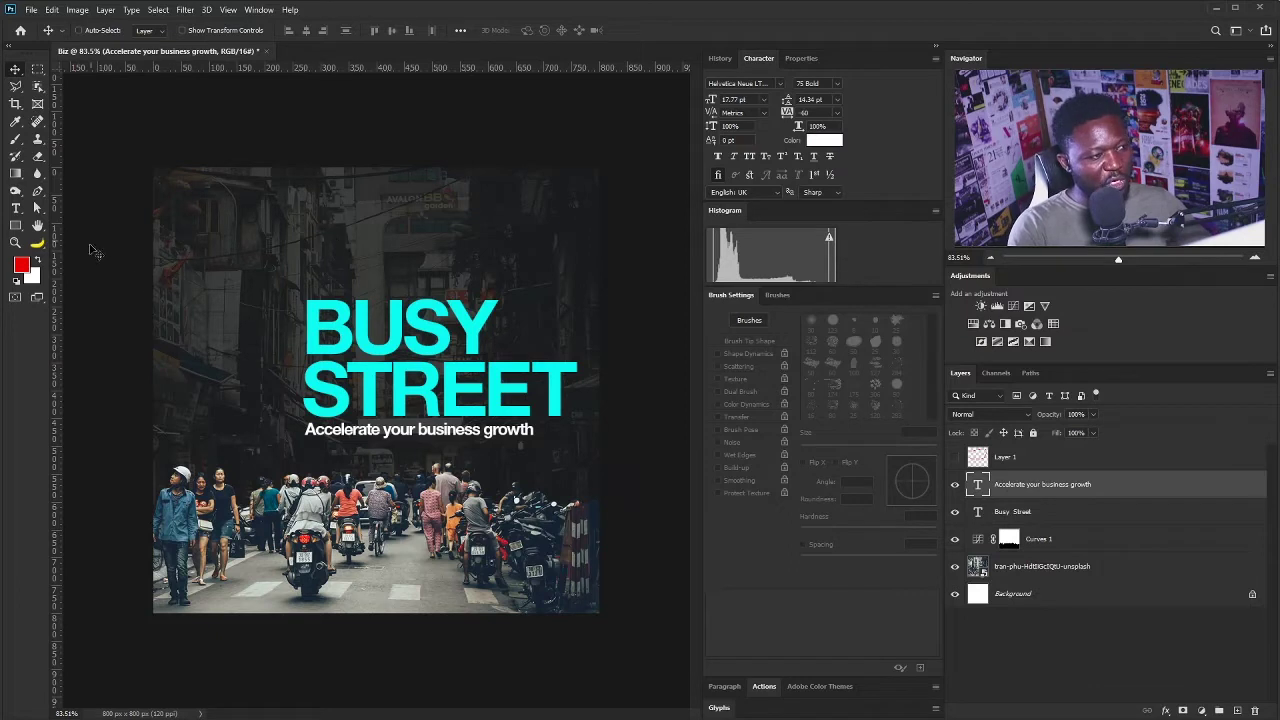
pyautogui.keyDown('shift'); pyautogui.click(1011, 511); pyautogui.keyUp('shift')
pyautogui.hotkey('ctrl', 't')
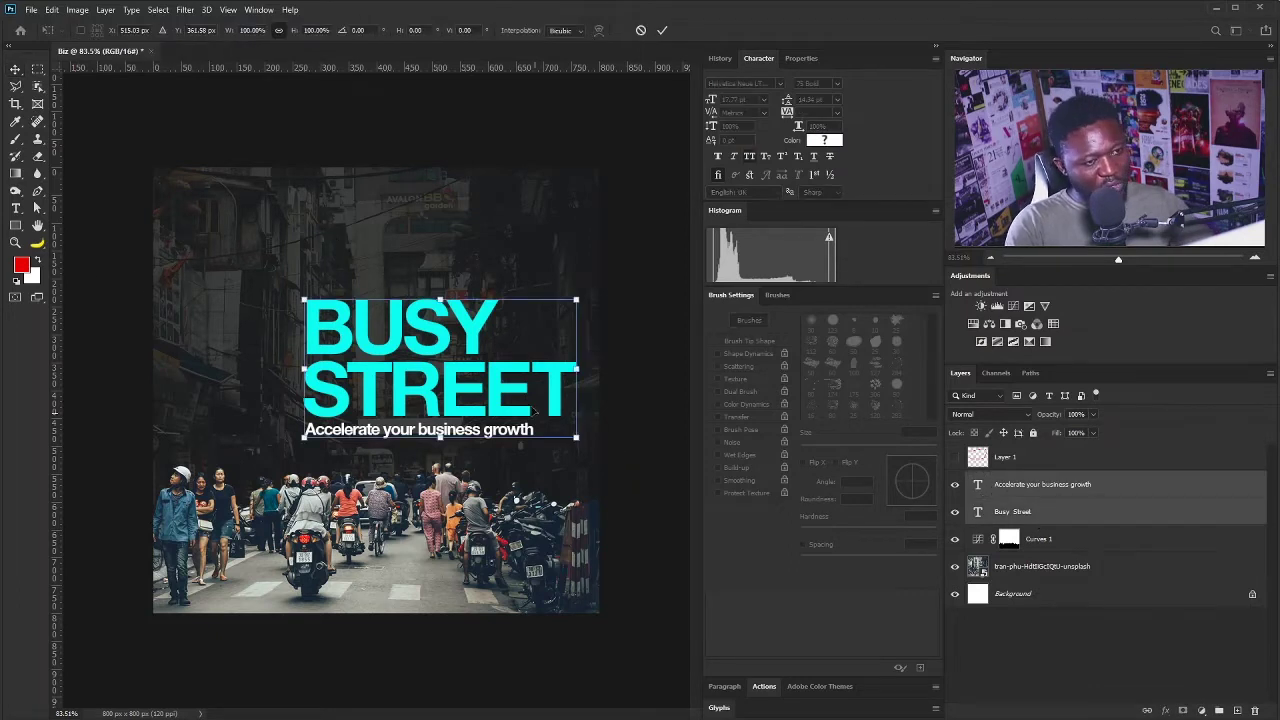
pyautogui.moveTo(579, 298); pyautogui.dragTo(556, 314)
pyautogui.moveTo(520, 410); pyautogui.dragTo(538, 418)
pyautogui.press('Return')
# - Add a "6pm" text layer in the upper right of the image and enlarge it
pyautogui.click(21, 206)
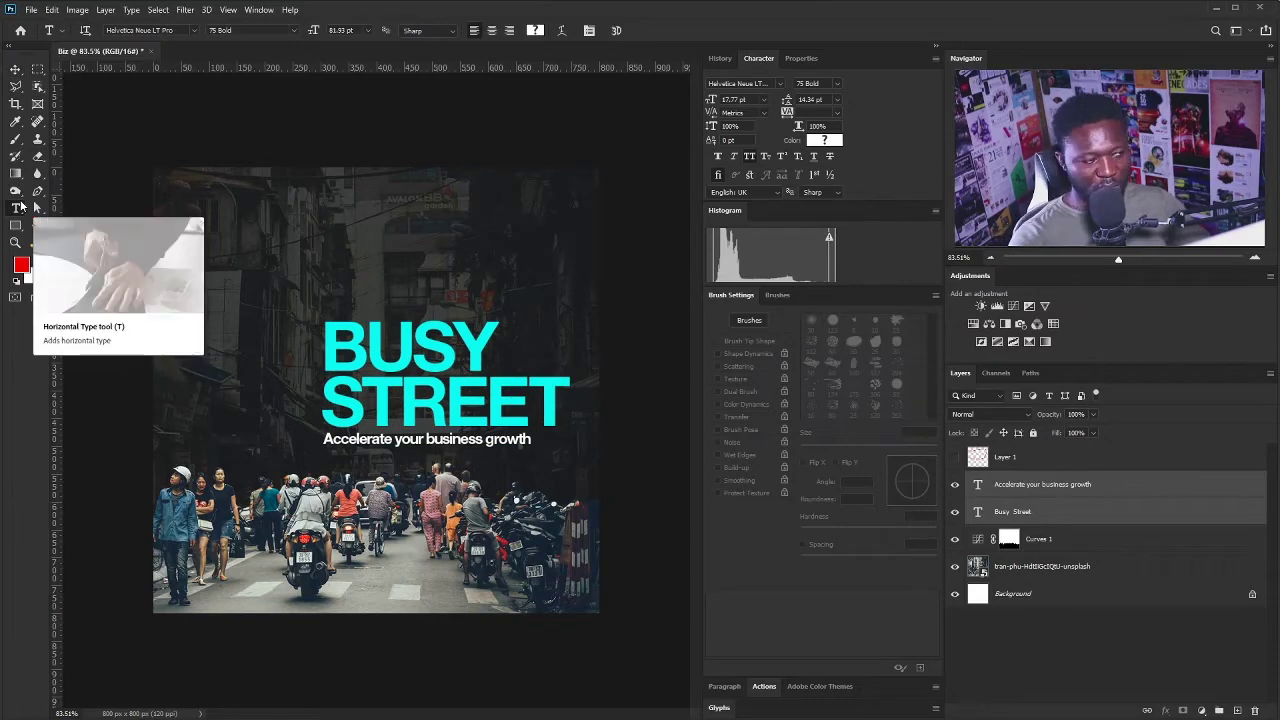
pyautogui.click(417, 210)
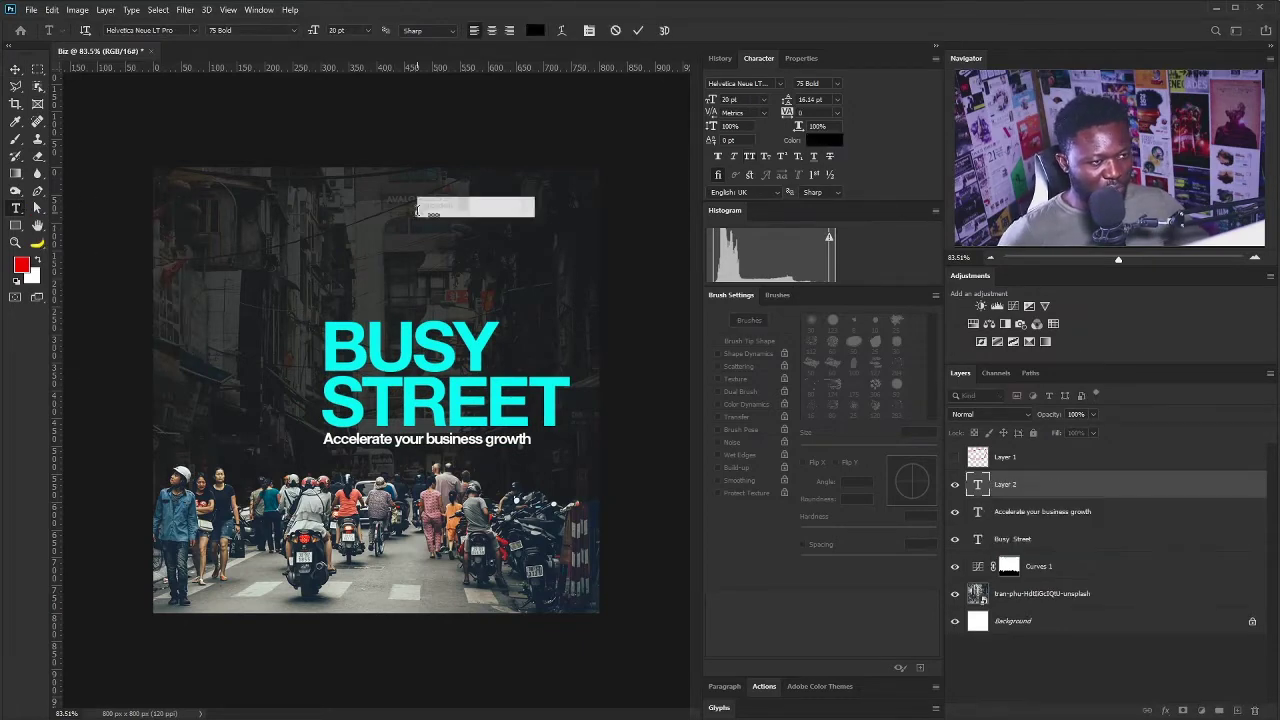
pyautogui.write('6pm')
pyautogui.hotkey('ctrl', 'Return')
pyautogui.hotkey('ctrl', 't')
pyautogui.moveTo(456, 216); pyautogui.dragTo(495, 236)
pyautogui.moveTo(456, 216); pyautogui.dragTo(530, 212)
pyautogui.press('Return')
# - Make the "6pm" text white and set its font style to 25 Ultra Light
pyautogui.click(824, 140)
pyautogui.click(738, 242)
pyautogui.press('Return')
pyautogui.click(837, 84)
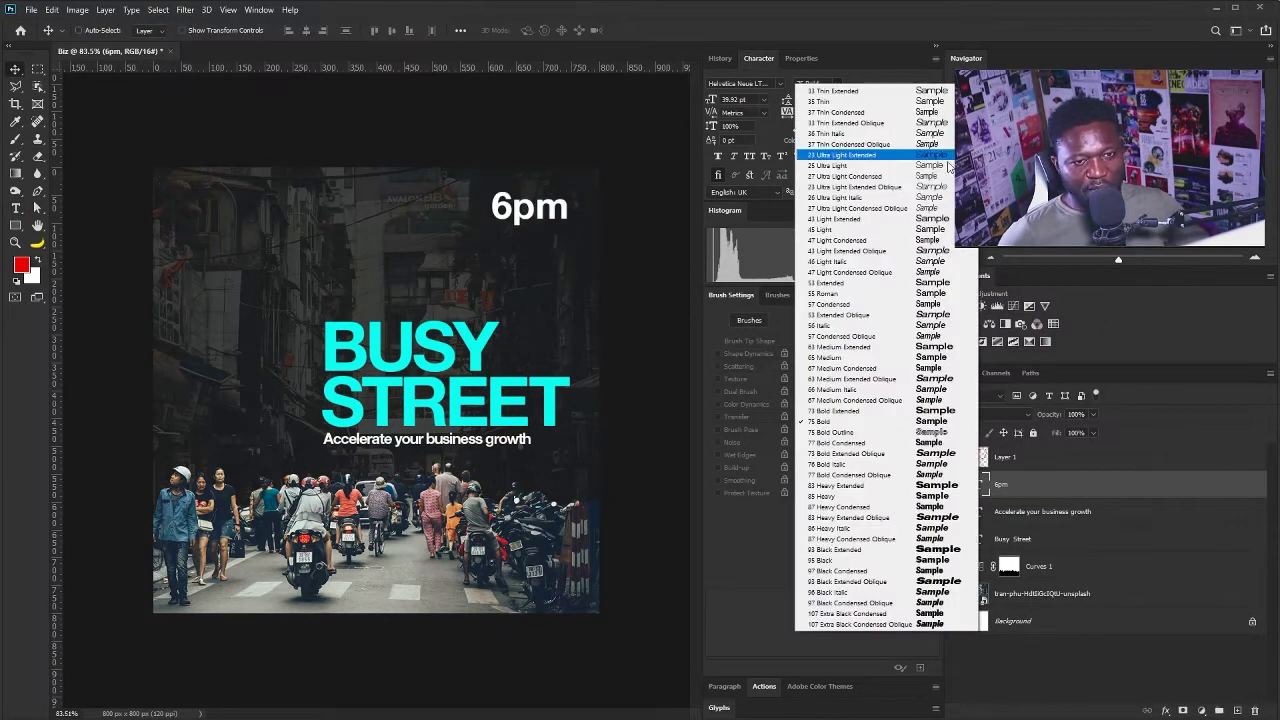
pyautogui.click(941, 165)
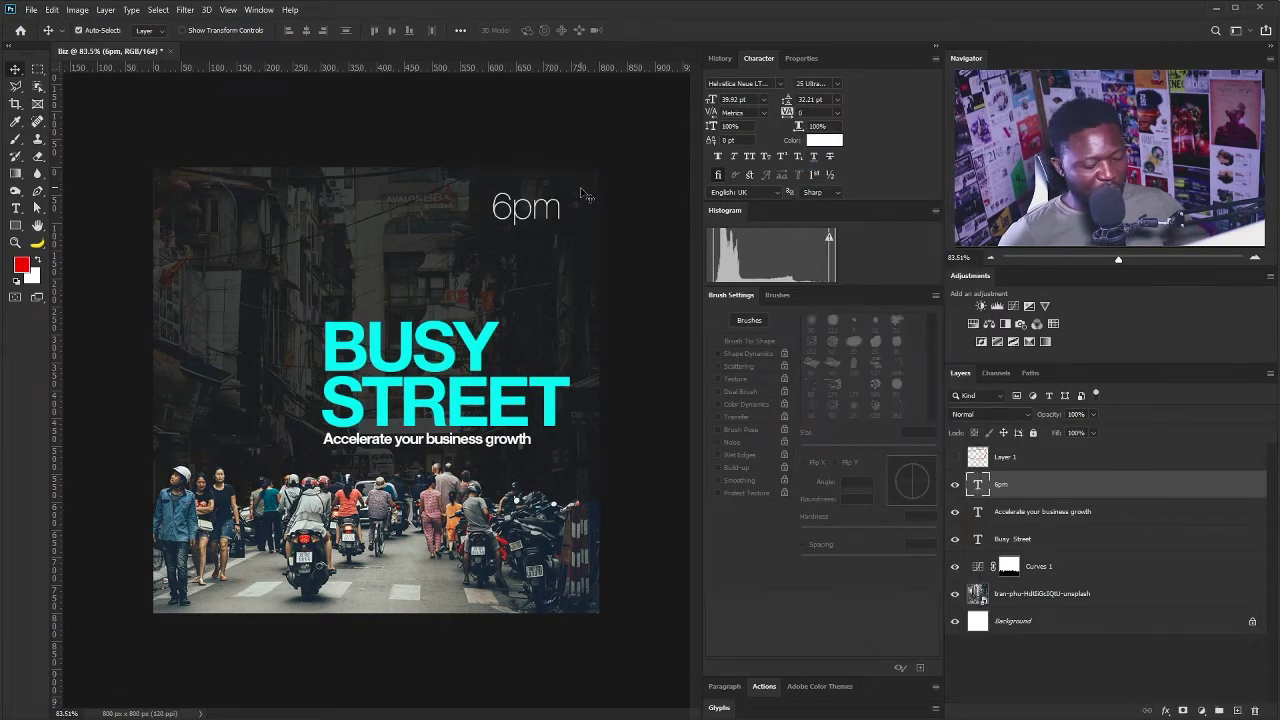
# - Scale the "6pm" text down slightly and align its right edge with the heading's right edge
pyautogui.hotkey('ctrl', 't')
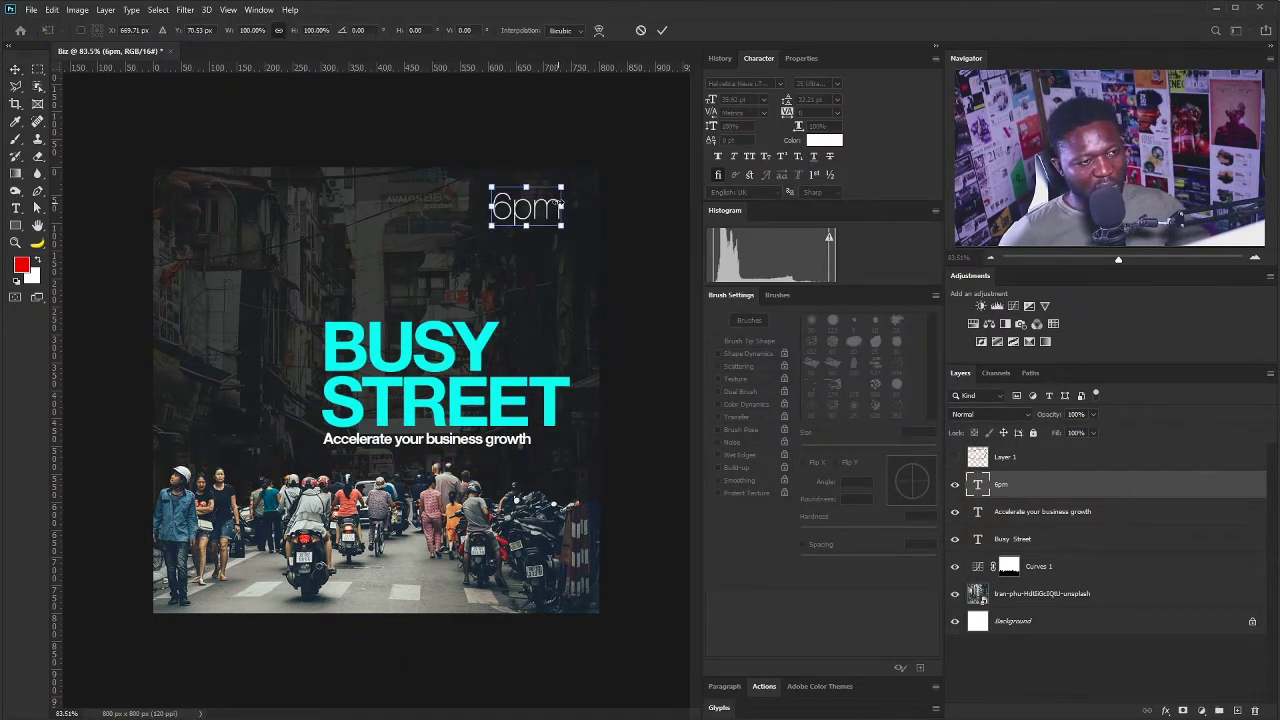
pyautogui.moveTo(562, 186); pyautogui.dragTo(562, 215)
pyautogui.press('Return')
pyautogui.press('Return')
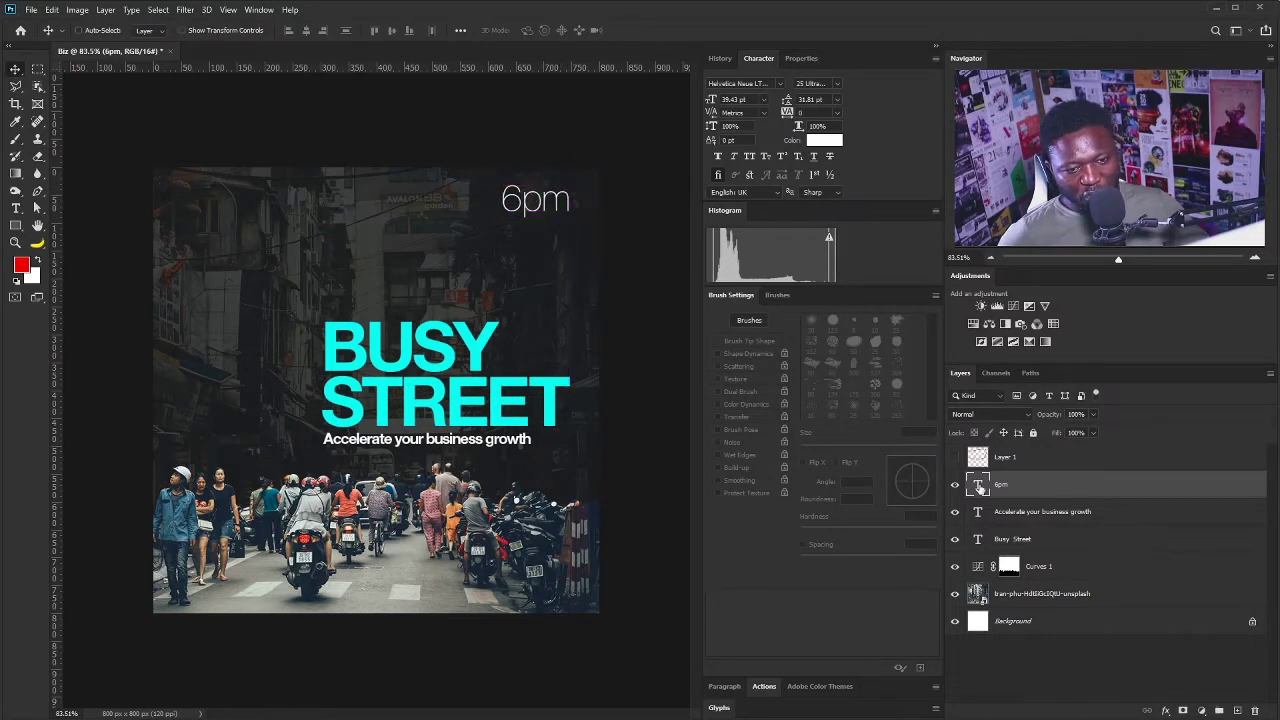
# - Duplicate the "6pm" text and change the copy to a smaller two-line "Saturday April 8" below the time
pyautogui.hotkey('ctrl', 'j')
pyautogui.doubleClick(978, 486)
pyautogui.write('Saturday April 8')
pyautogui.press('Return')
pyautogui.hotkey('ctrl', 'a')
pyautogui.click(812, 99)
# - Scale the time and date texts down together and shift them slightly toward the image's right edge
pyautogui.keyDown('shift'); pyautogui.click(1040, 511); pyautogui.keyUp('shift')
pyautogui.hotkey('ctrl', 't')
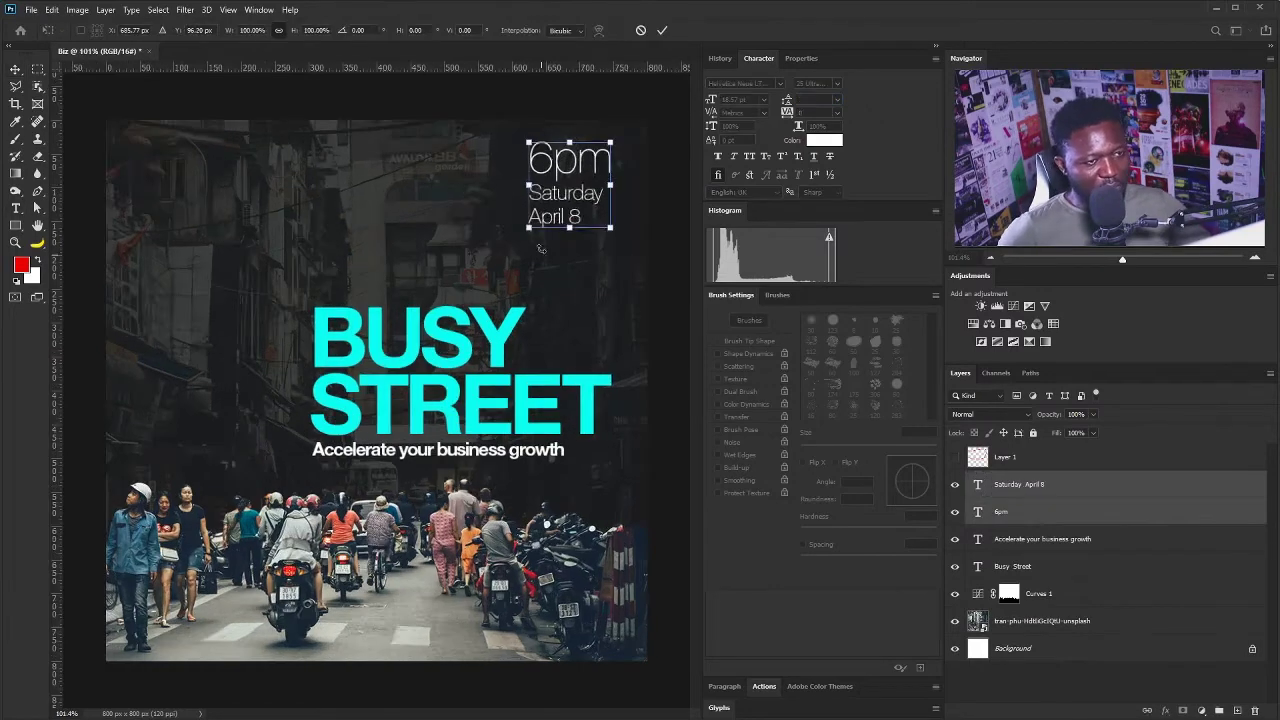
pyautogui.moveTo(529, 228); pyautogui.dragTo(537, 219)
pyautogui.moveTo(581, 174); pyautogui.dragTo(588, 178)
pyautogui.press('Return')
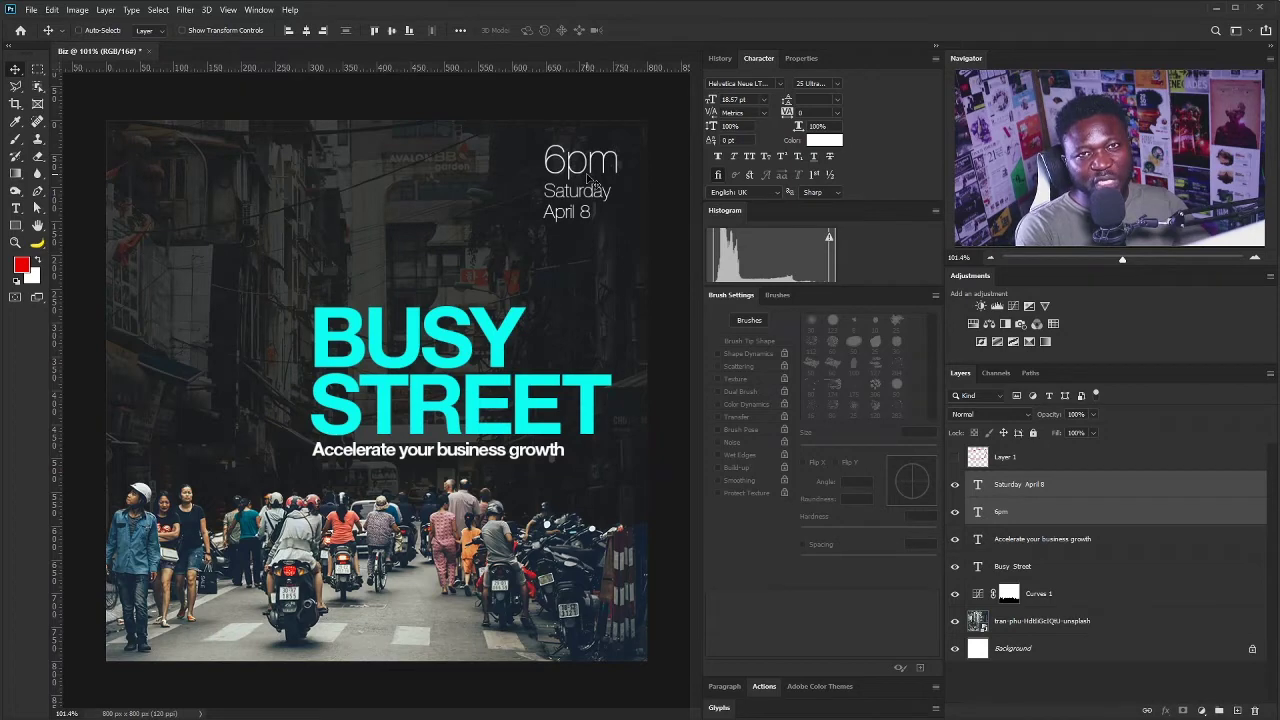
pyautogui.moveTo(582, 168); pyautogui.dragTo(584, 168)
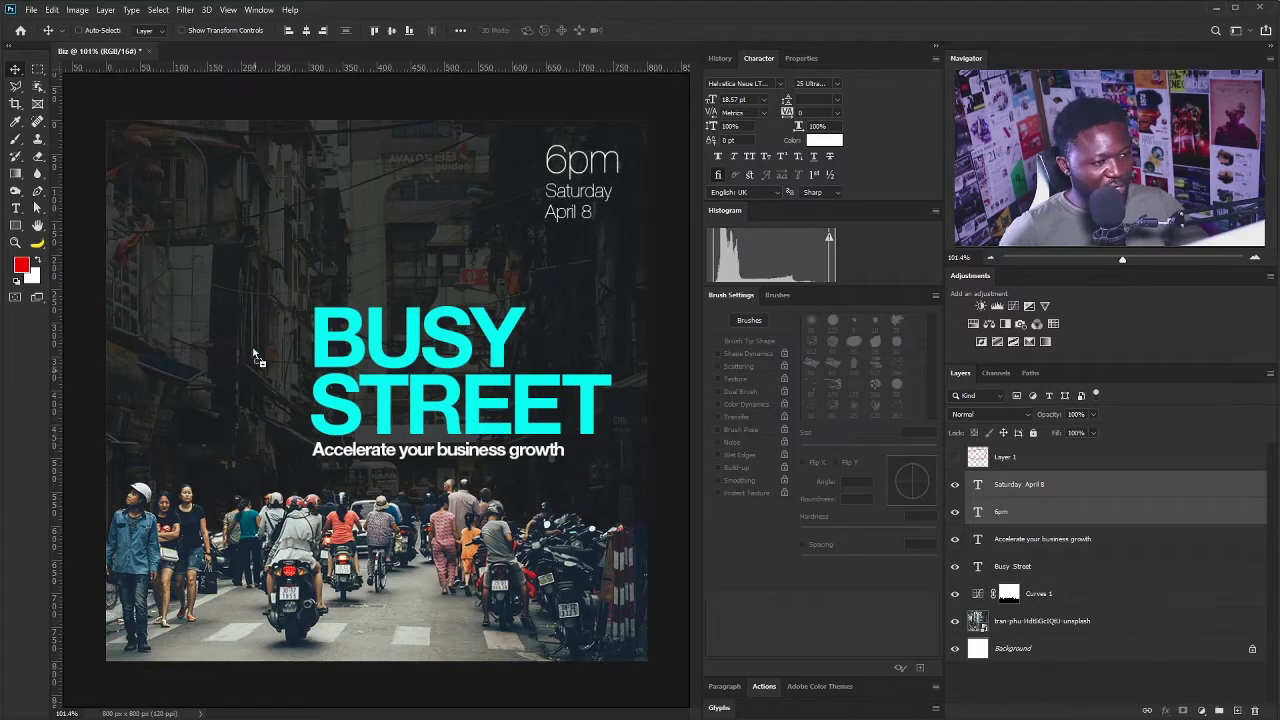
# - Place the white Jimmy Biz Show logo in the image, scaled down and positioned left of the heading
pyautogui.moveTo(252, 356); pyautogui.dragTo(212, 358)
pyautogui.moveTo(416, 376); pyautogui.dragTo(266, 356)
pyautogui.moveTo(318, 317); pyautogui.dragTo(262, 318)
pyautogui.press('Return')
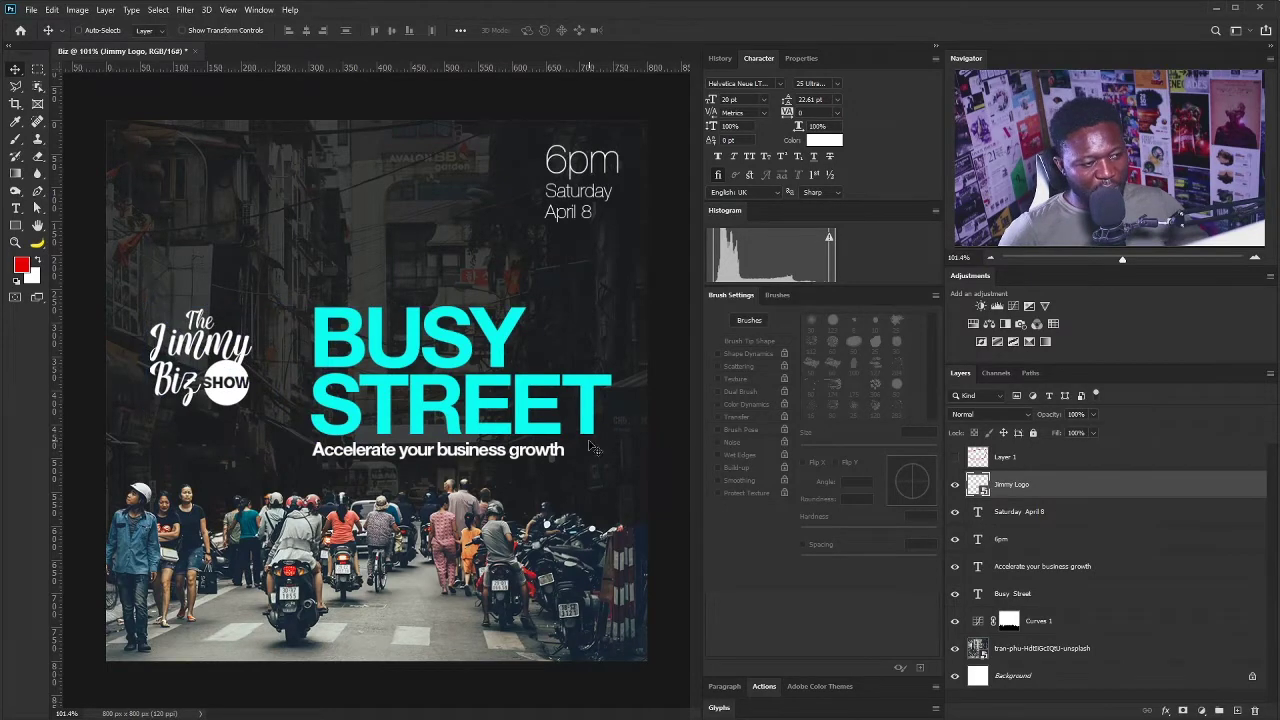
# - Align the tagline to the heading's right edge and scale it down to about 79%
pyautogui.rightClick(516, 452)
pyautogui.click(556, 458)
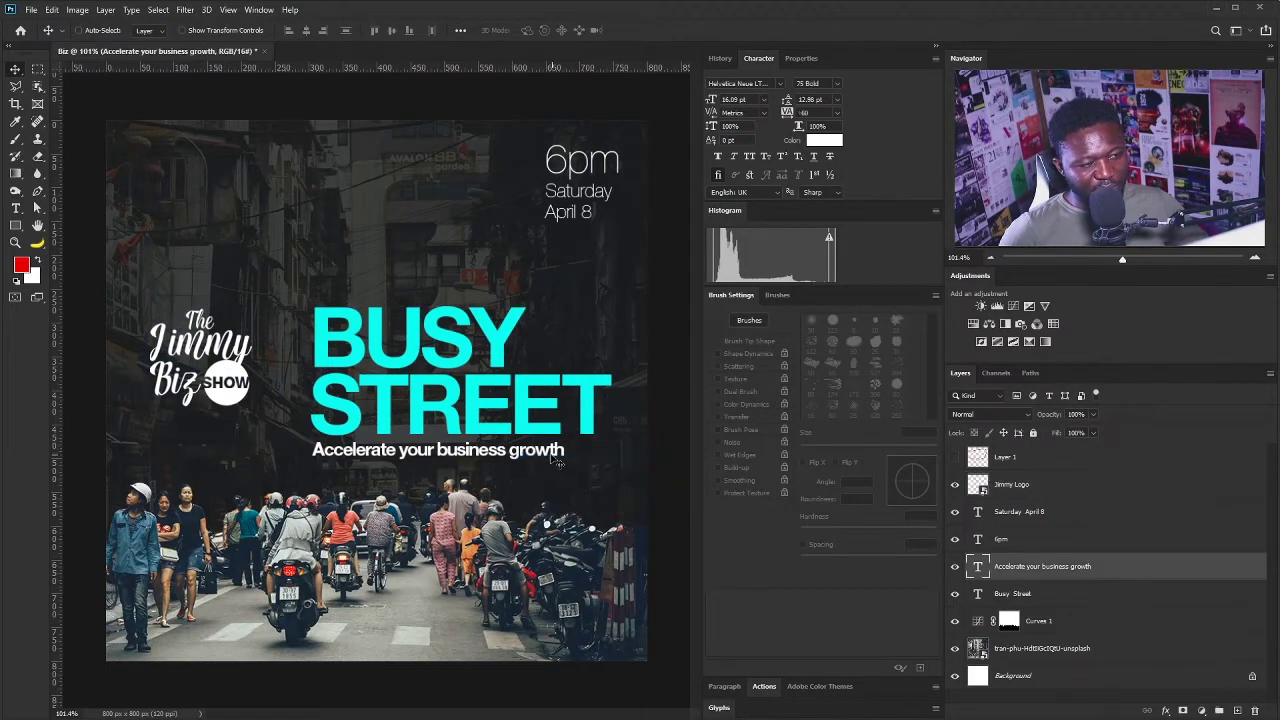
pyautogui.moveTo(550, 456); pyautogui.dragTo(598, 453)
pyautogui.hotkey('ctrl', 't')
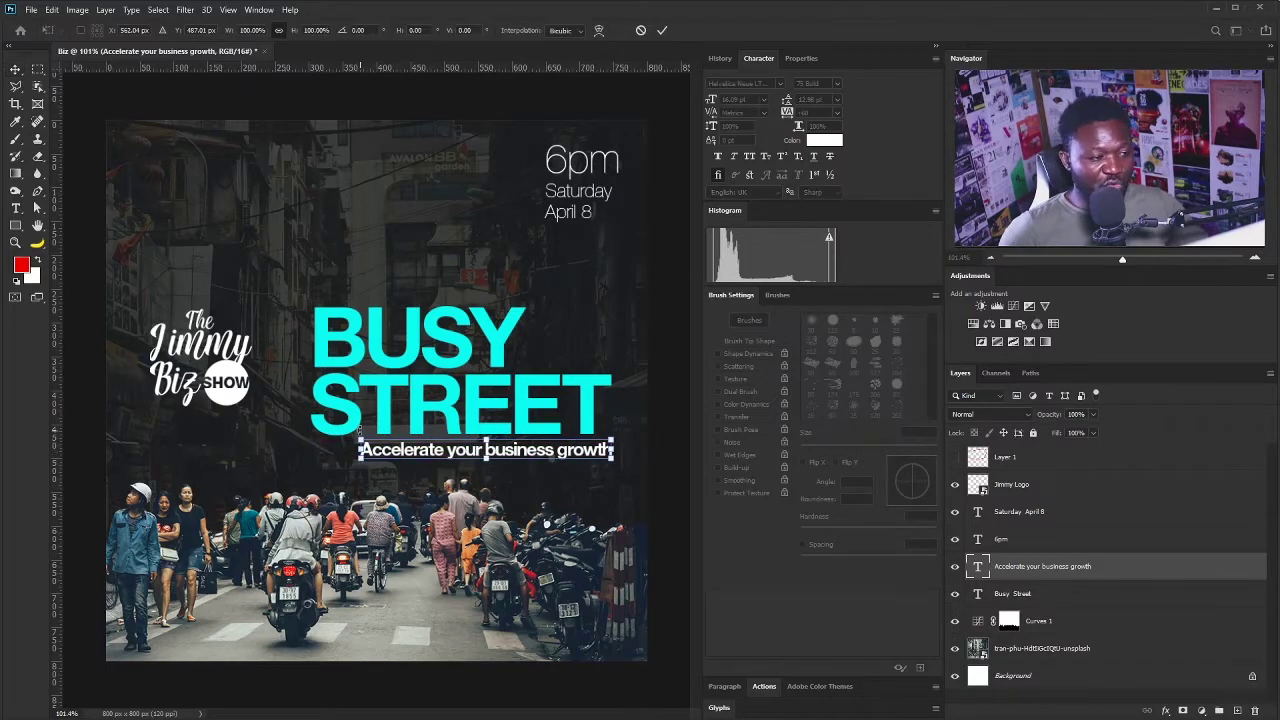
pyautogui.moveTo(357, 437); pyautogui.dragTo(411, 442)
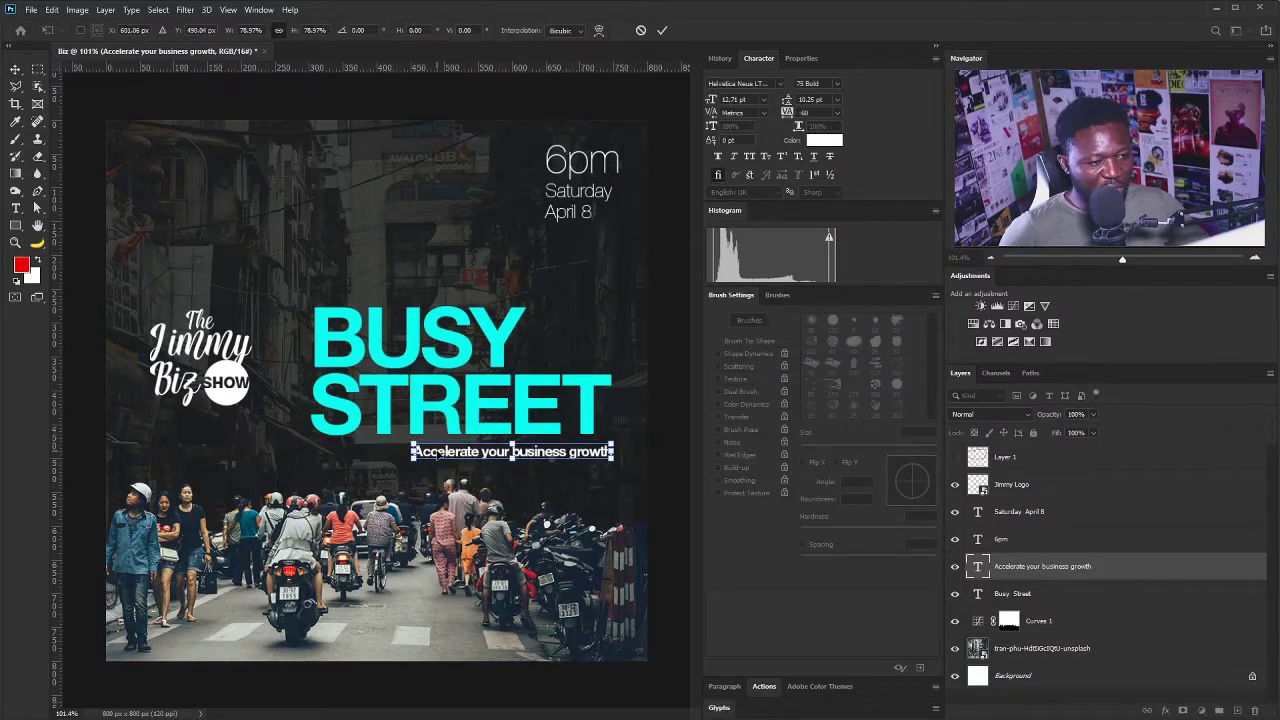
pyautogui.press('Return')
# - Draw a white vertical line shape of 3 x 218 px between logo and heading, with a horizontal guide at the heading's top
pyautogui.click(1237, 711)
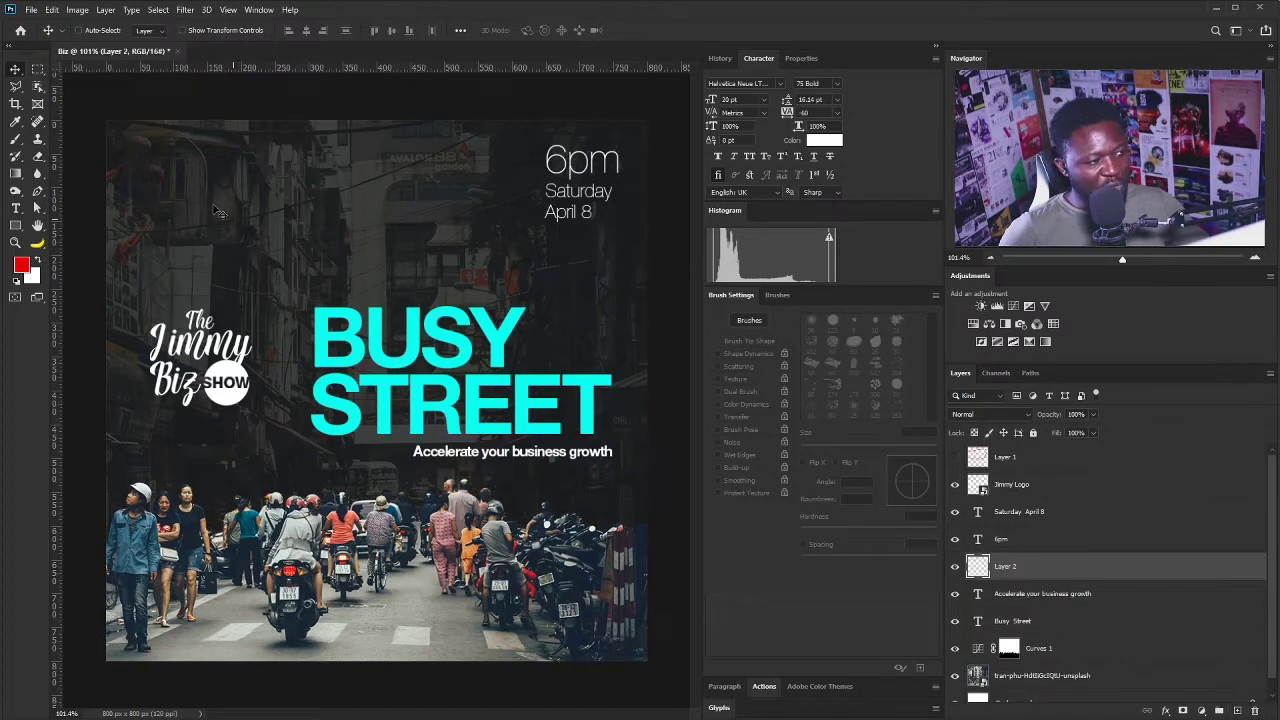
pyautogui.click(16, 225)
pyautogui.moveTo(287, 306); pyautogui.dragTo(289, 452)
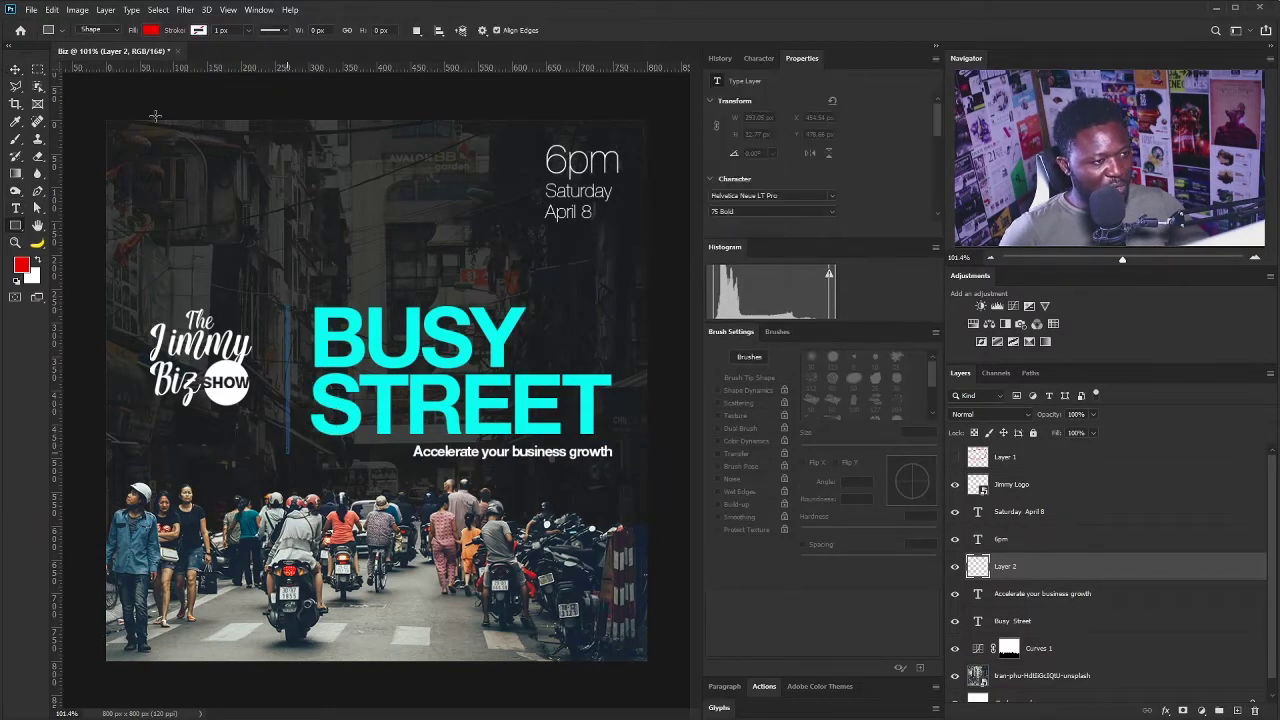
pyautogui.moveTo(450, 67); pyautogui.dragTo(405, 306)
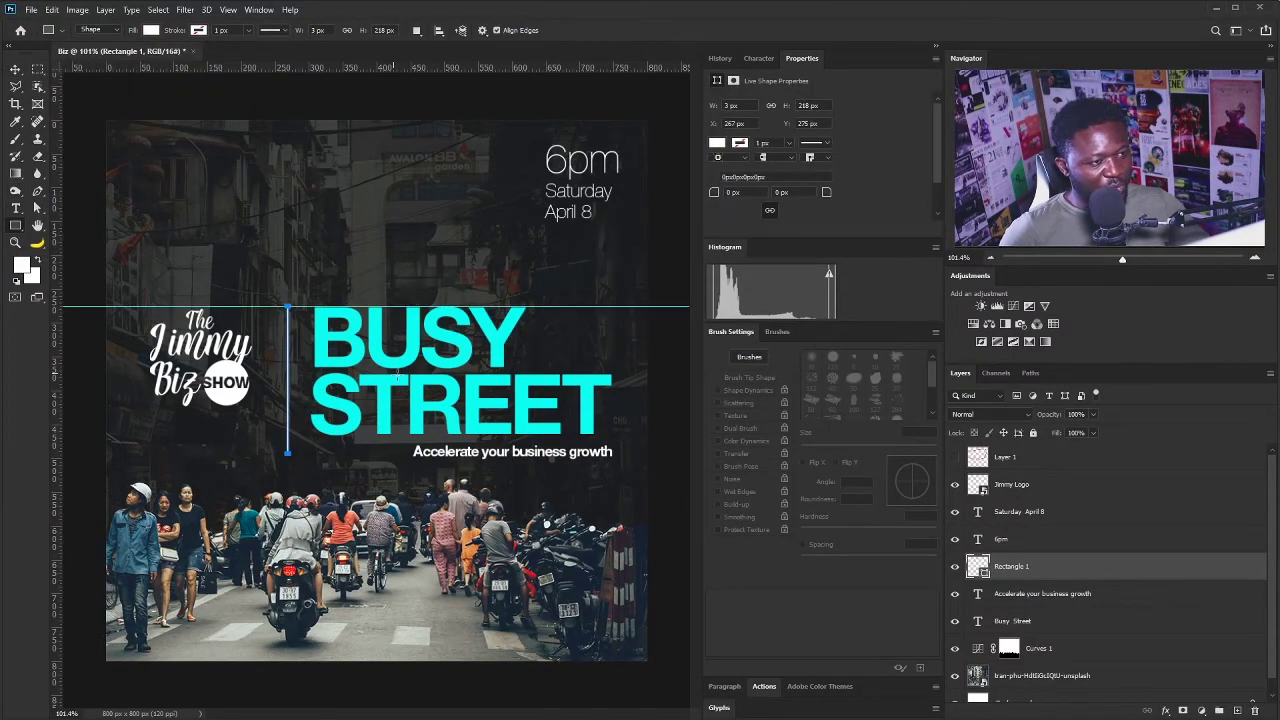
pyautogui.click(17, 69)
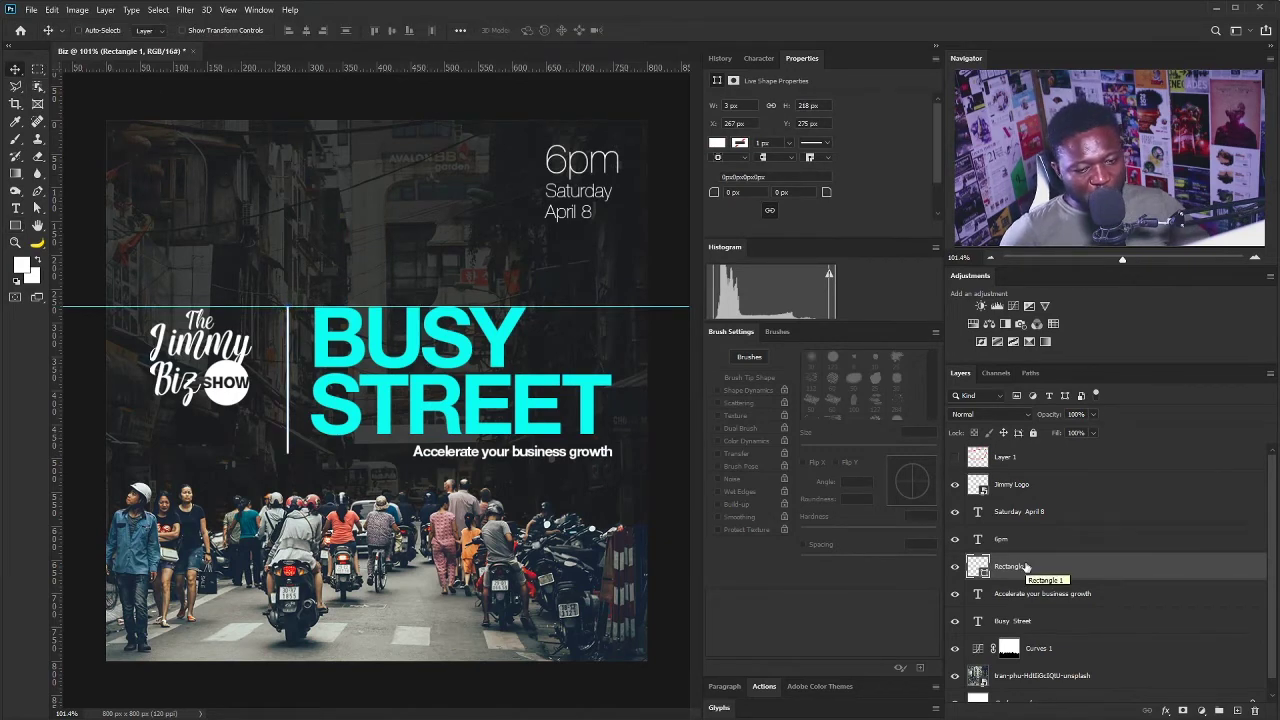
# - Duplicate the white vertical line and rotate the copy into a horizontal line starting at the original's lower end
pyautogui.moveTo(1027, 568); pyautogui.dragTo(1238, 710)
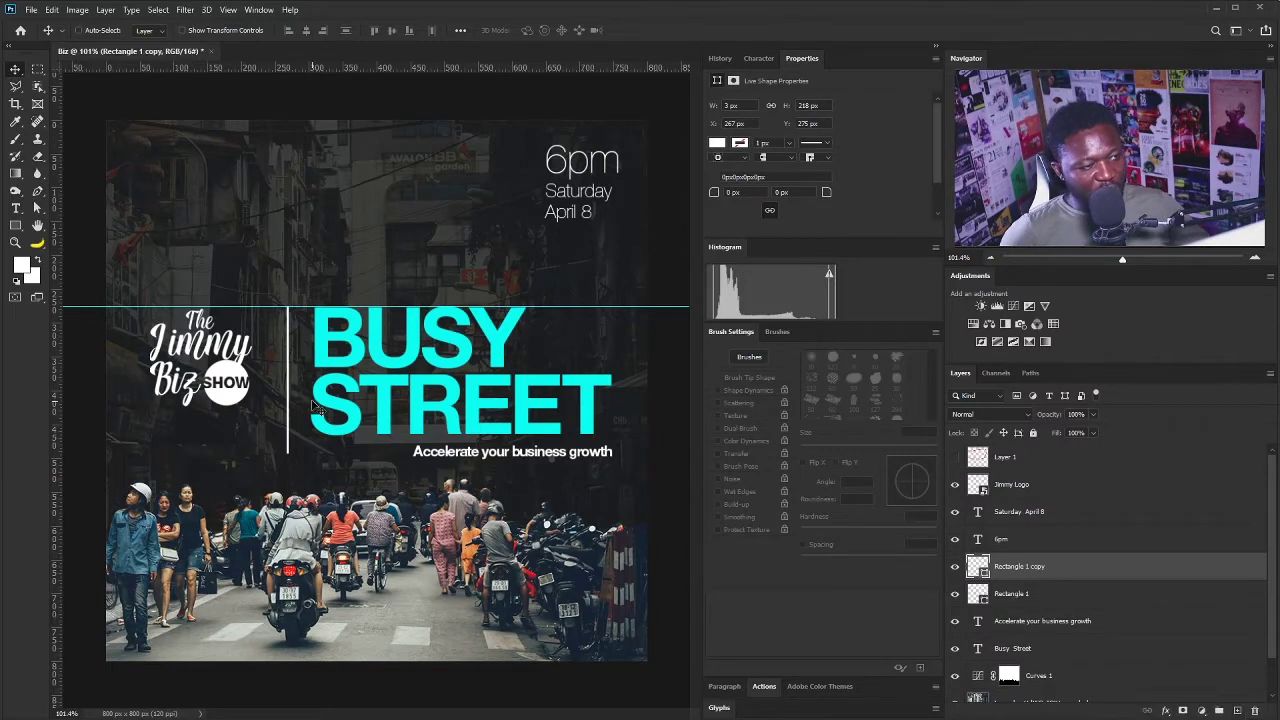
pyautogui.moveTo(314, 405)
pyautogui.mouseDown()
pyautogui.moveTo(300, 470)
pyautogui.moveTo(270, 512)
pyautogui.moveTo(314, 405)
pyautogui.mouseUp()
pyautogui.press('ctrl')
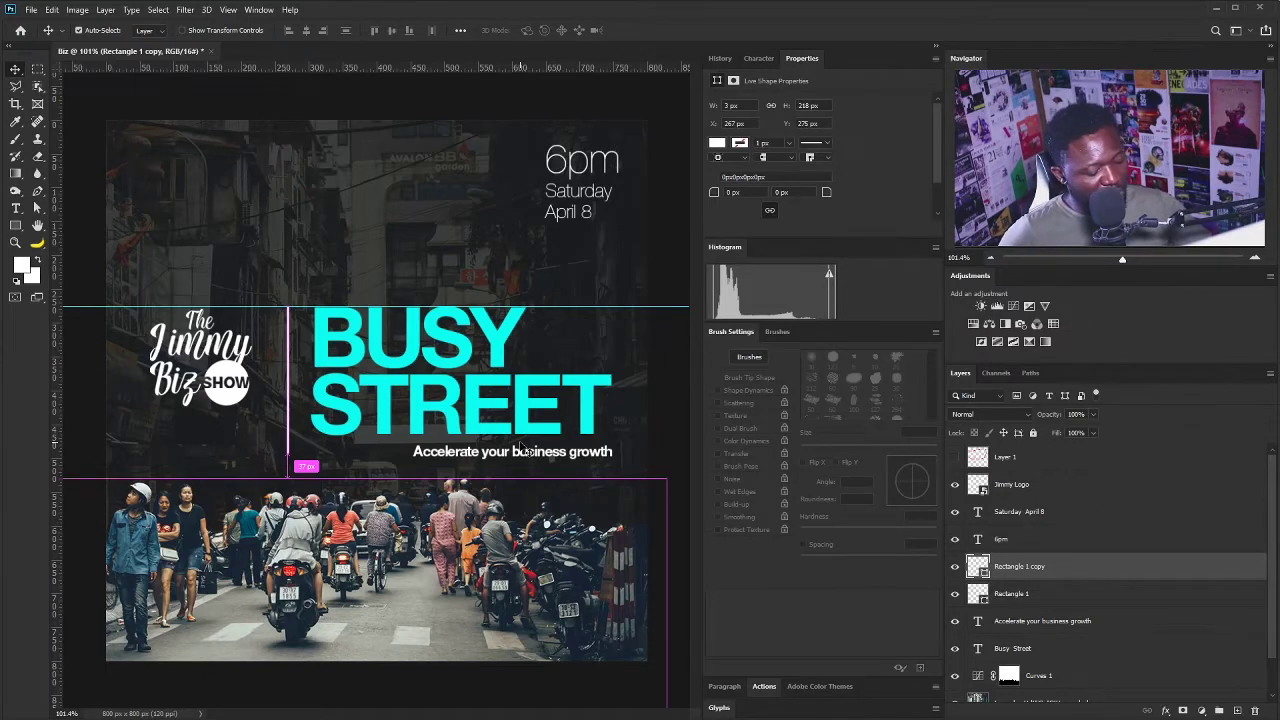
pyautogui.hotkey('ctrl', 't')
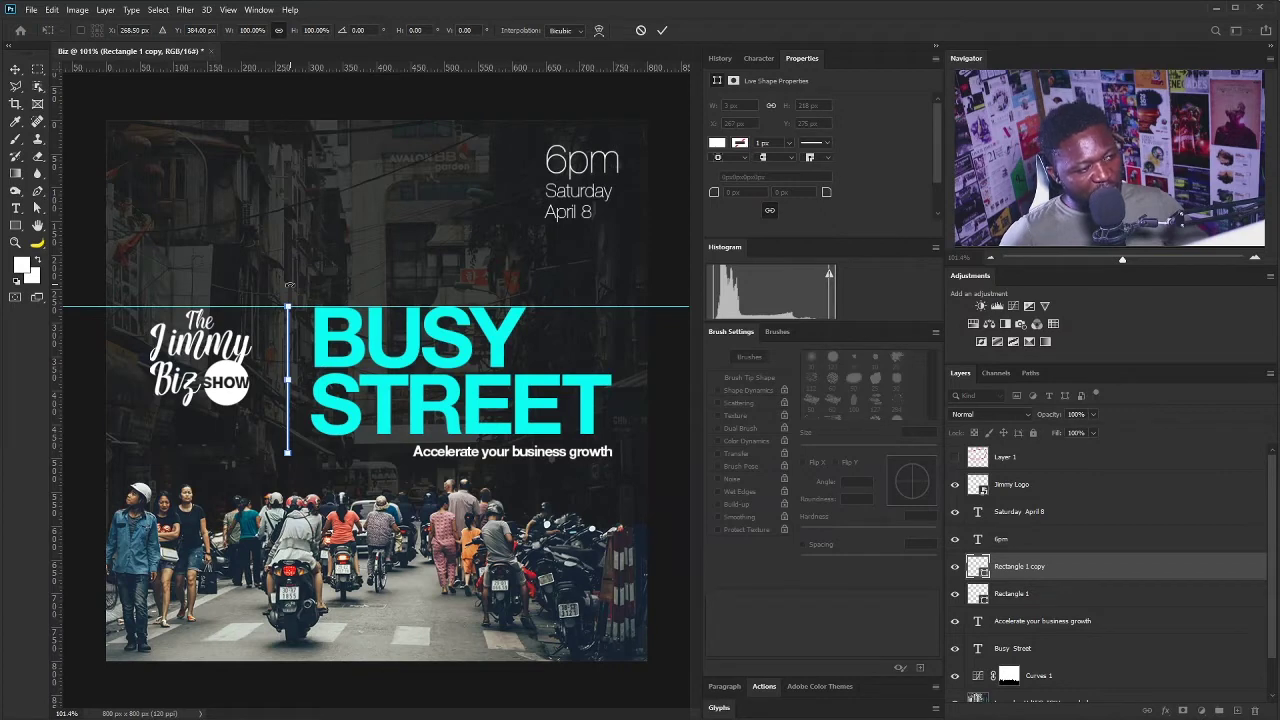
pyautogui.moveTo(289, 284); pyautogui.dragTo(511, 455)
pyautogui.press('Return')
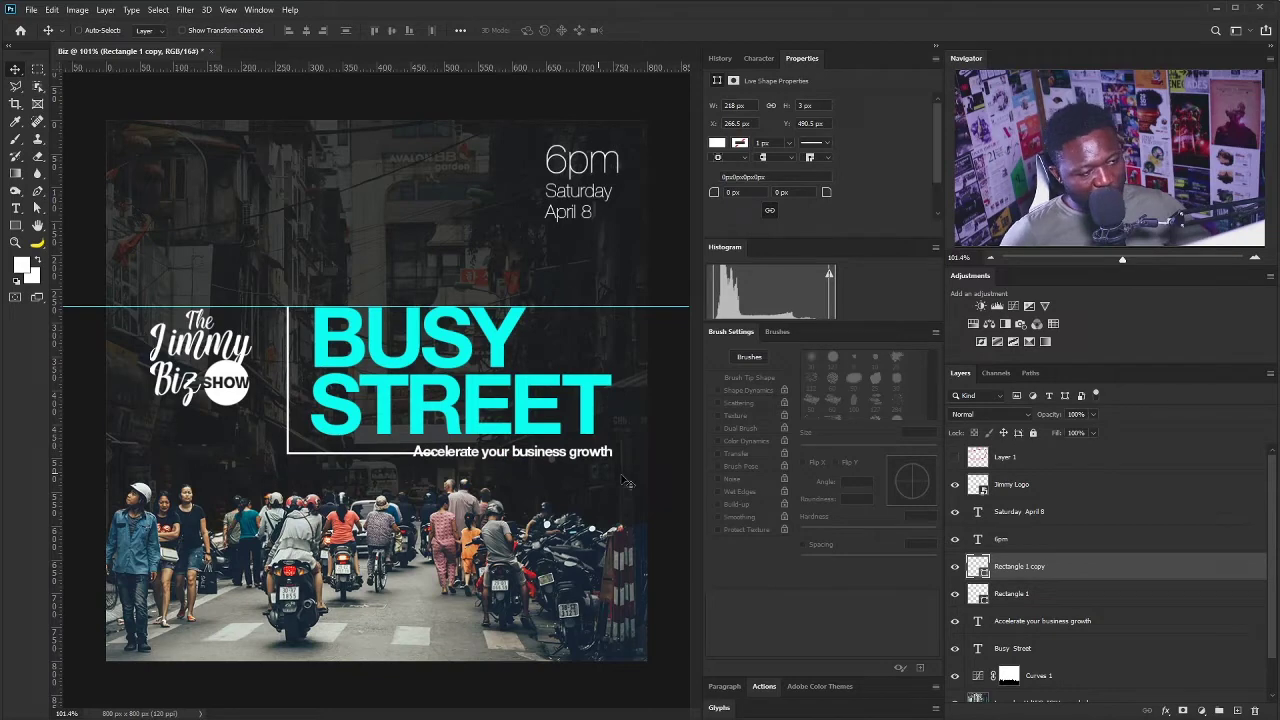
# - Scale the horizontal line down to about 171 px long so it ends just before the tagline
pyautogui.press('ctrl')
pyautogui.hotkey('ctrl', 't')
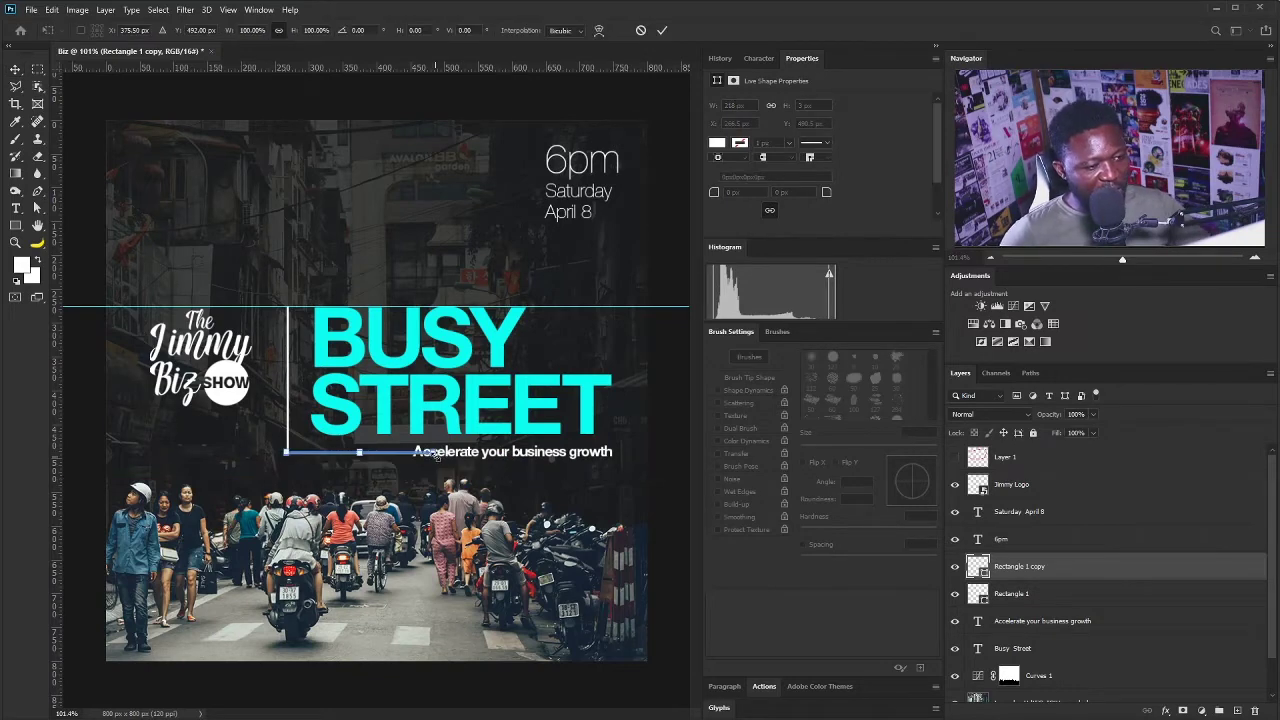
pyautogui.moveTo(436, 453); pyautogui.dragTo(402, 455)
pyautogui.press('Return')
# - Nudge the tagline in line with the horizontal line, add a vertical guide at the heading's right edge and enlarge the tagline to reach it
pyautogui.moveTo(600, 452); pyautogui.dragTo(597, 452)
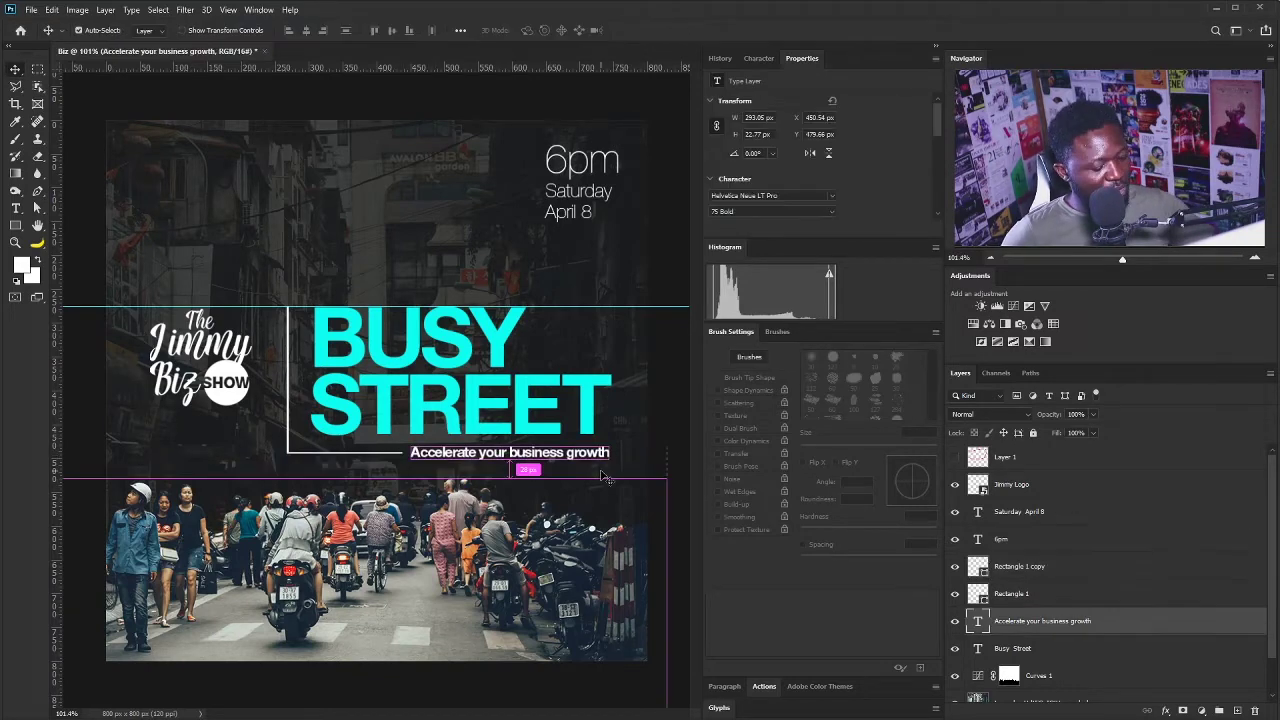
pyautogui.moveTo(58, 367); pyautogui.dragTo(617, 358)
pyautogui.scroll(5, 598, 378)
pyautogui.hotkey('ctrl', 't')
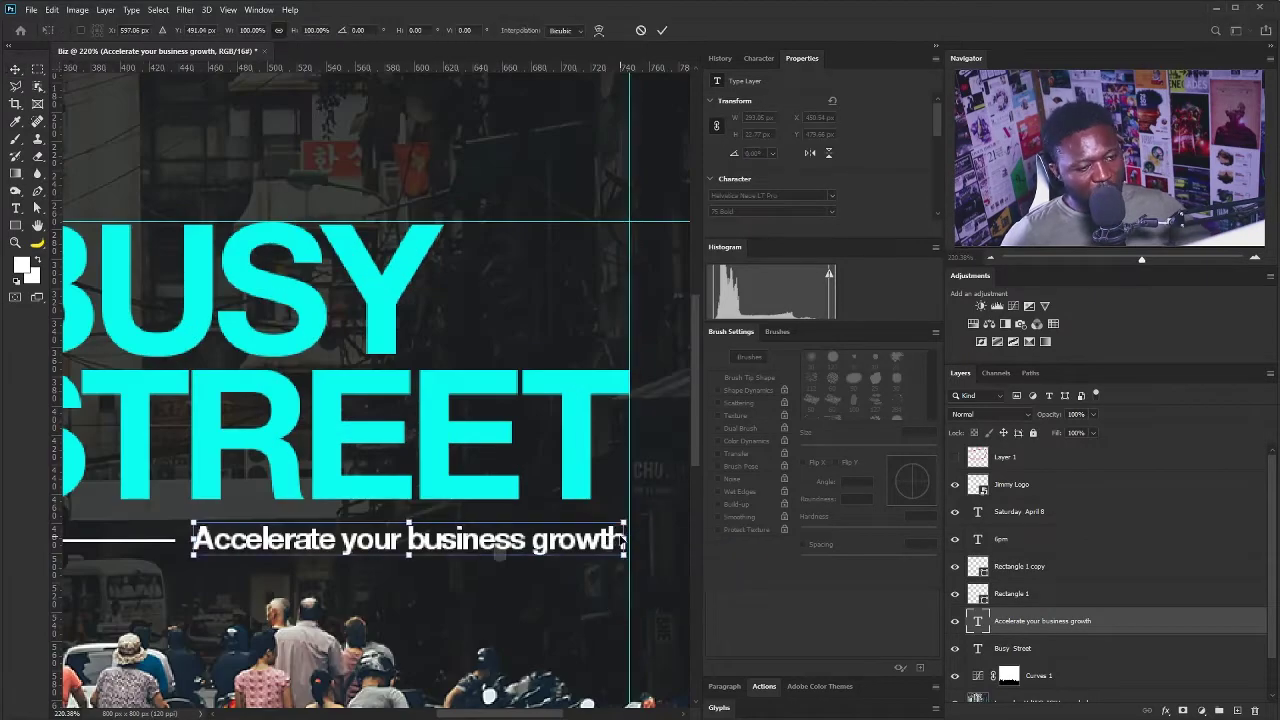
pyautogui.moveTo(623, 540); pyautogui.dragTo(629, 540)
pyautogui.press('Return')
# - Move the time and date texts together so the 6pm text's right edge meets the vertical guide
pyautogui.hotkey('ctrl', '0')
pyautogui.keyDown('ctrl'); pyautogui.click(582, 162); pyautogui.keyUp('ctrl')
pyautogui.moveTo(582, 191); pyautogui.dragTo(574, 191)
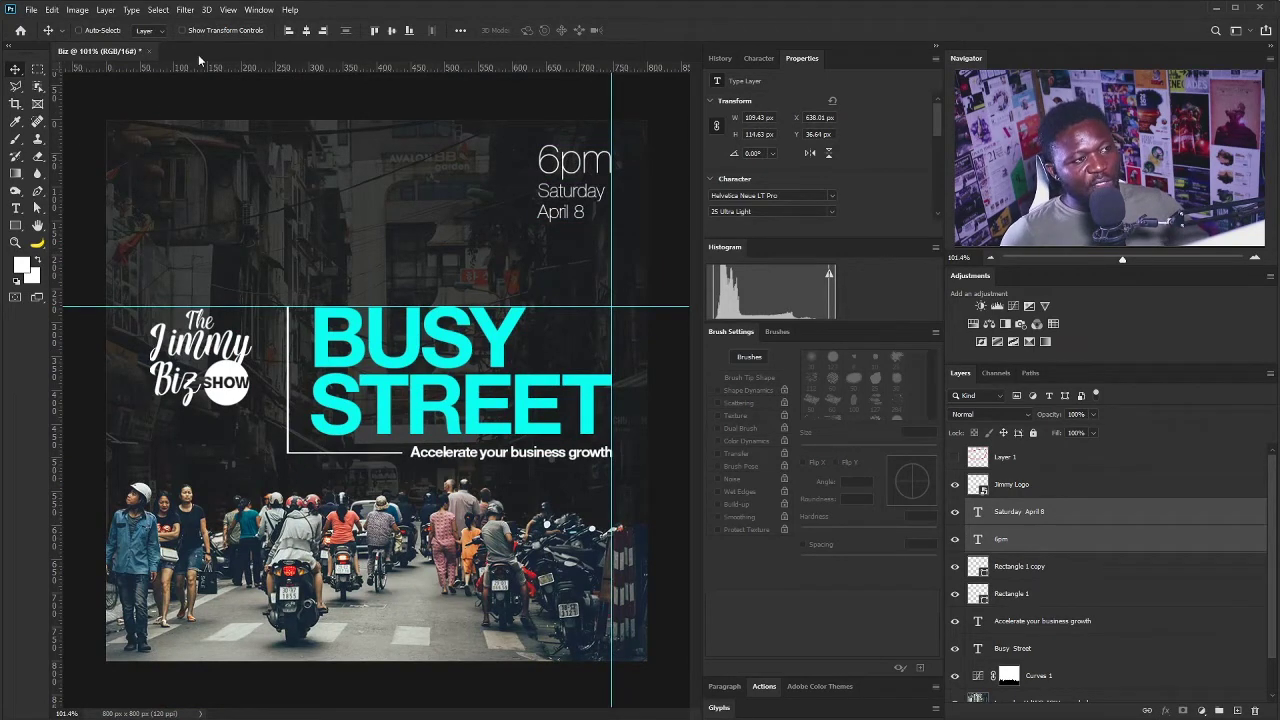
pyautogui.click(226, 10)
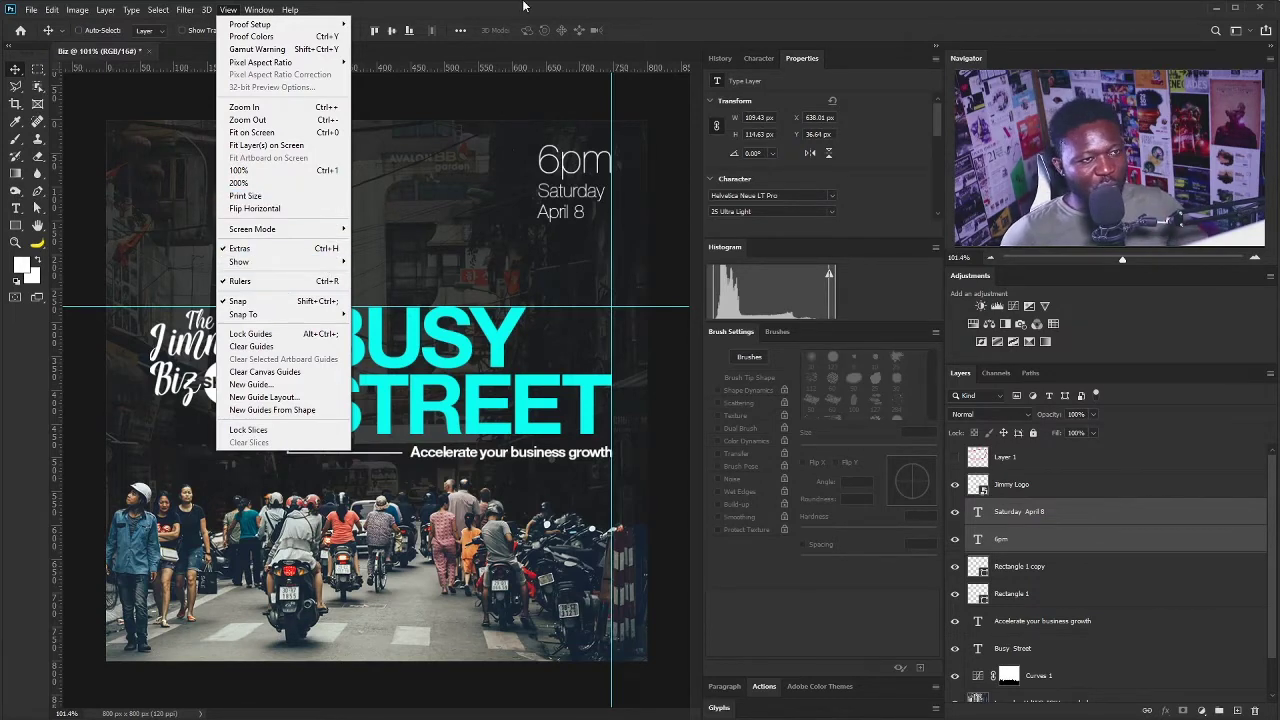
pyautogui.click(675, 7)
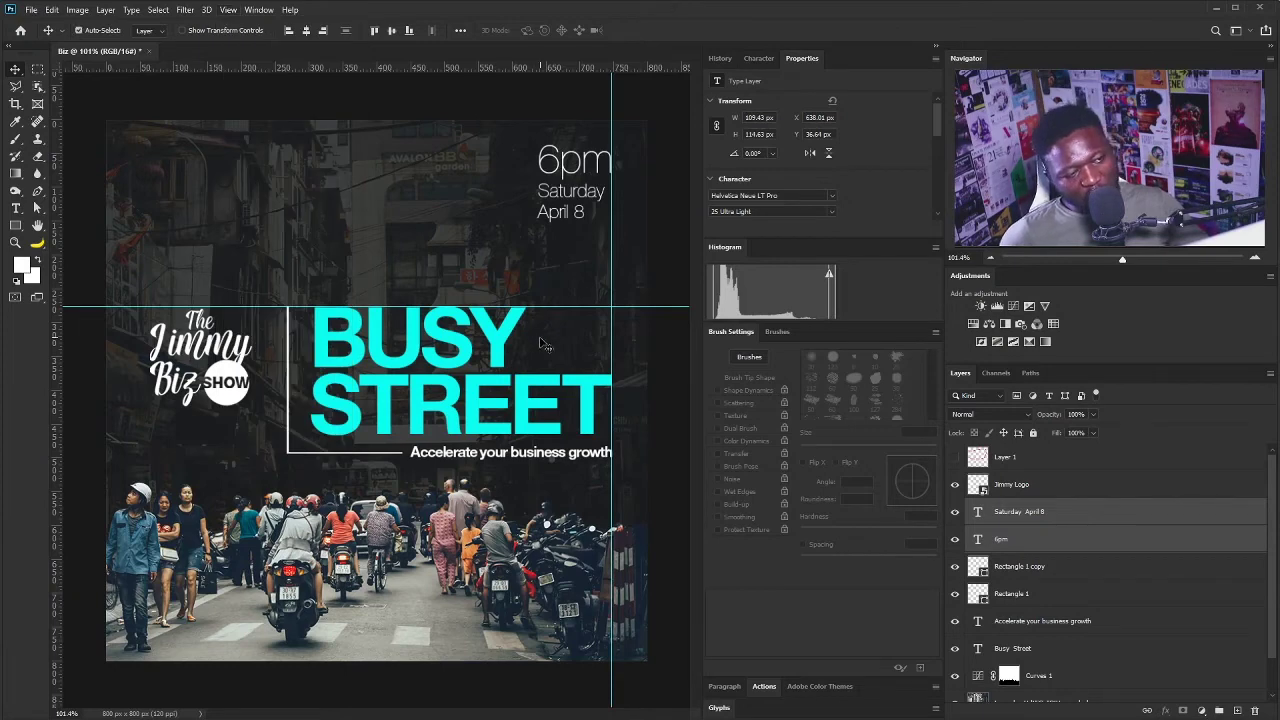
pyautogui.hotkey('ctrl', '0')
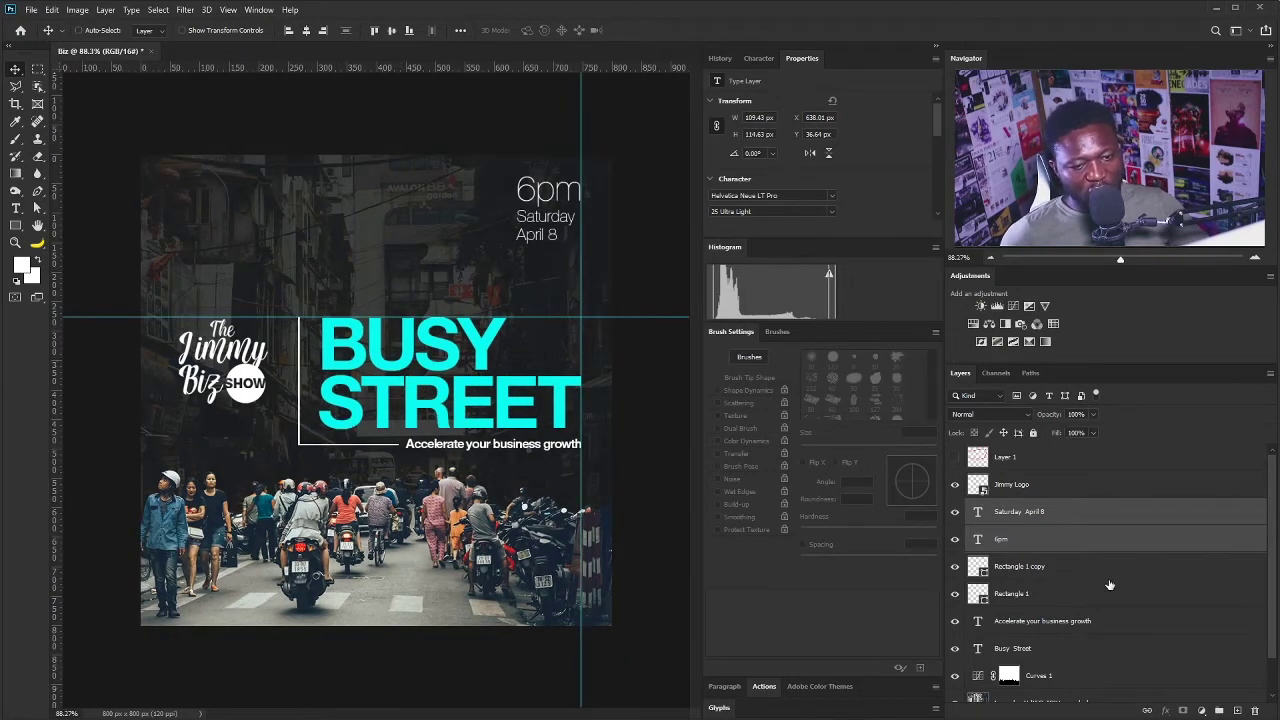
# - Rename the horizontal line's layer to Linees and merge it with the vertical line's layer
pyautogui.click(1115, 540)
pyautogui.click(1030, 566)
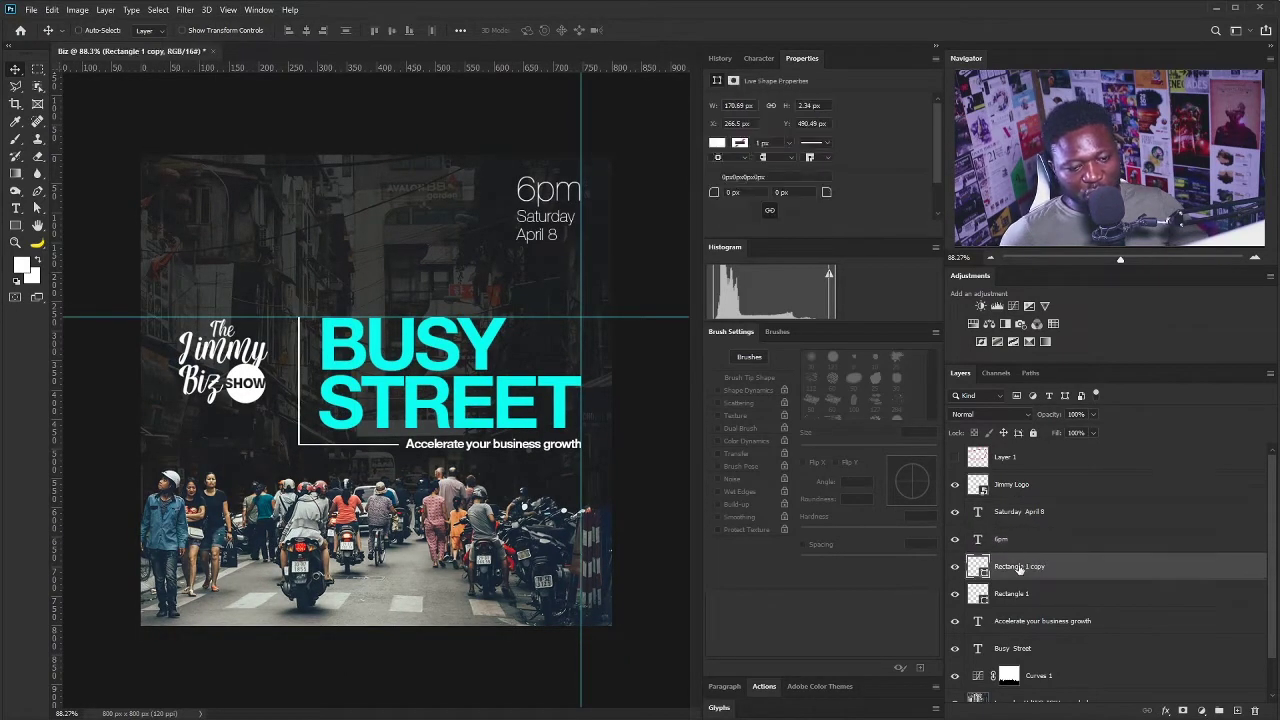
pyautogui.doubleClick(1019, 567)
pyautogui.press('BackSpace')
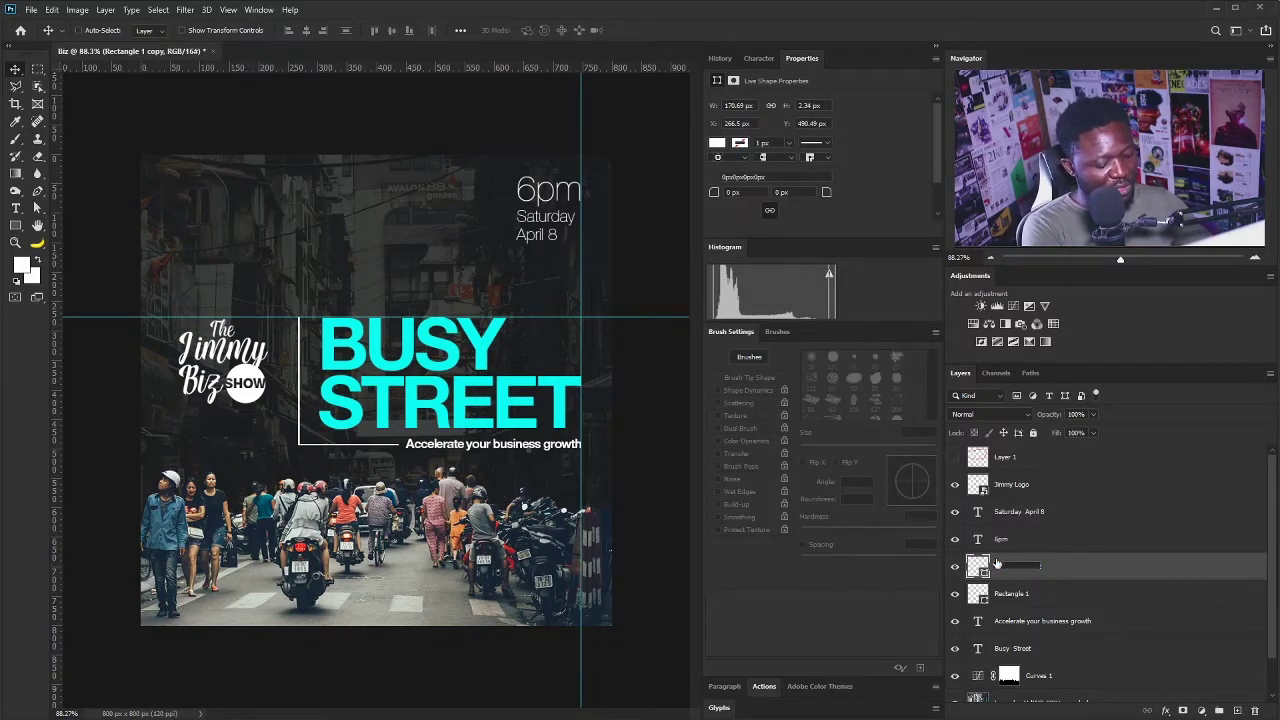
pyautogui.write('Linee')
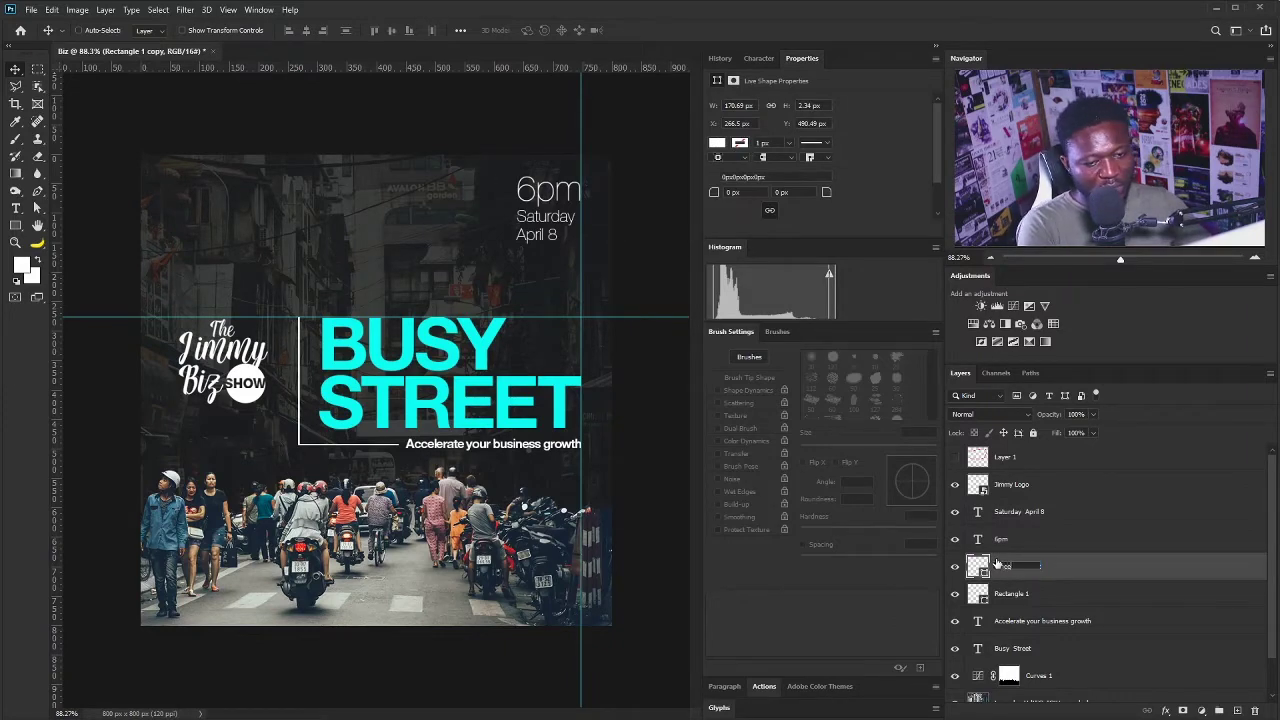
pyautogui.write('s')
pyautogui.keyDown('shift'); pyautogui.click(1046, 592); pyautogui.keyUp('shift')
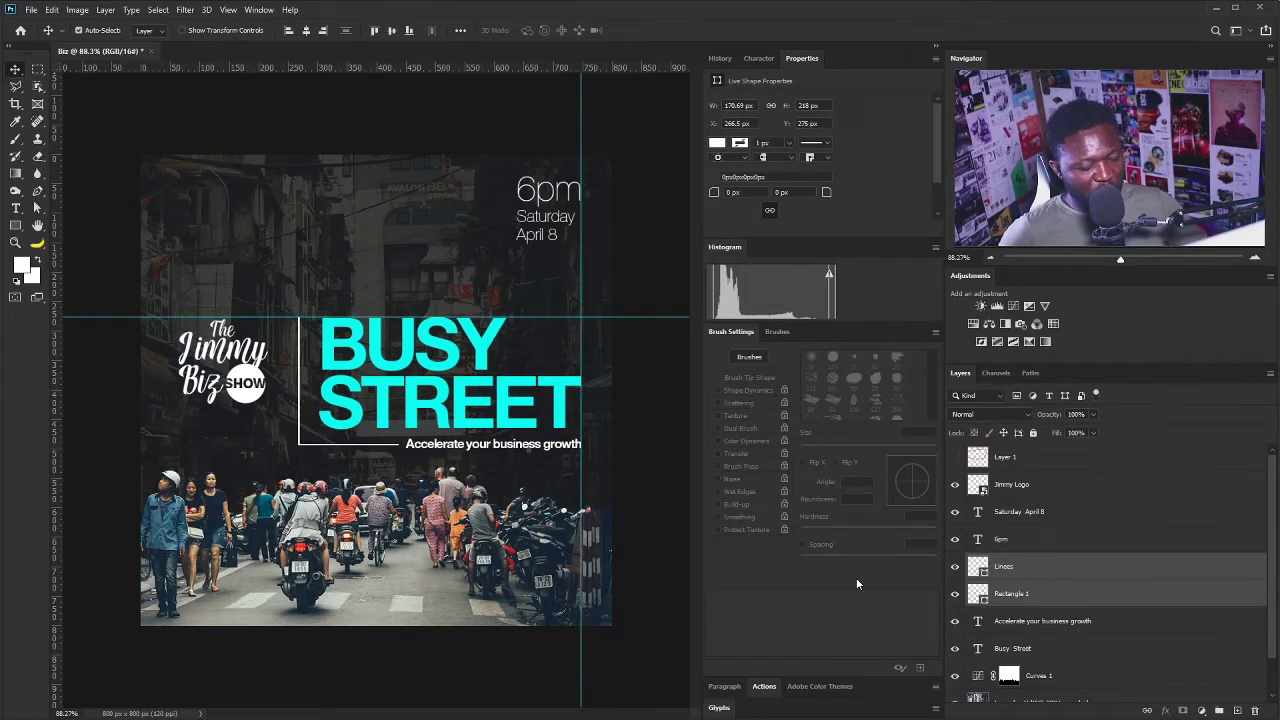
pyautogui.hotkey('ctrl', 'e')
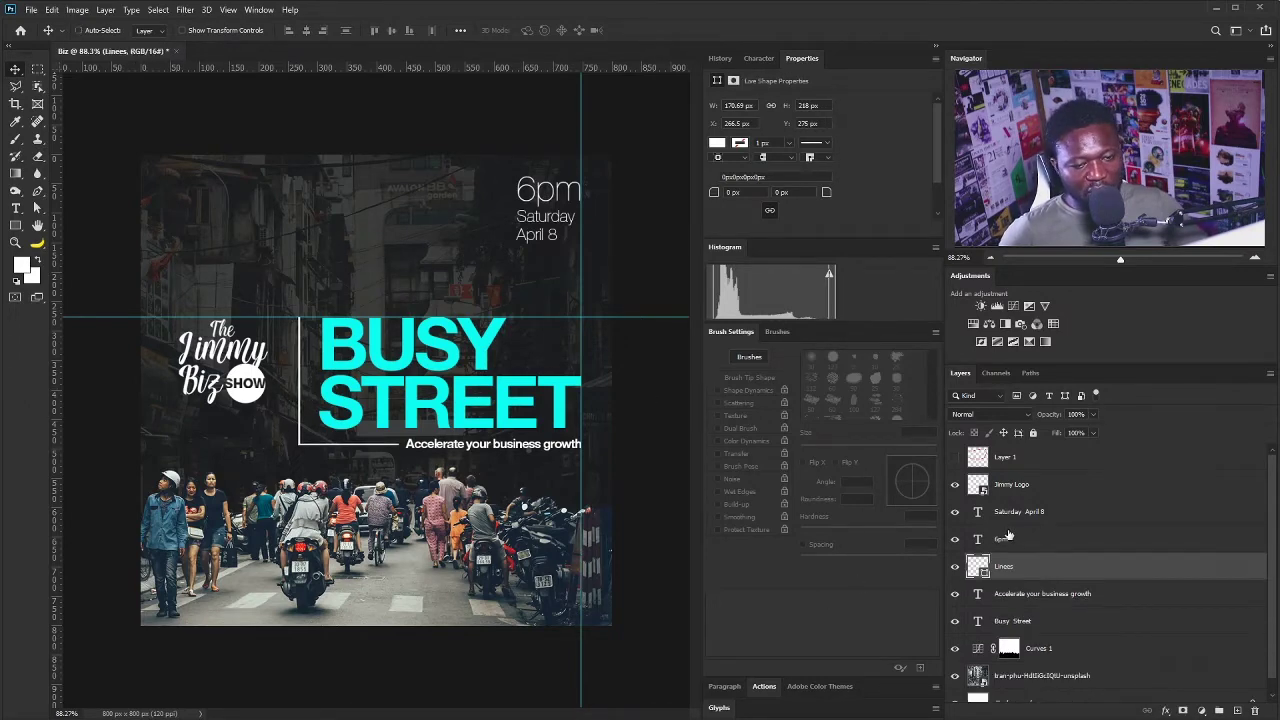
# - Toggle the merged lines layer off and on to compare the design with and without it
pyautogui.click(955, 568)
pyautogui.click(955, 568)
pyautogui.click(955, 568)
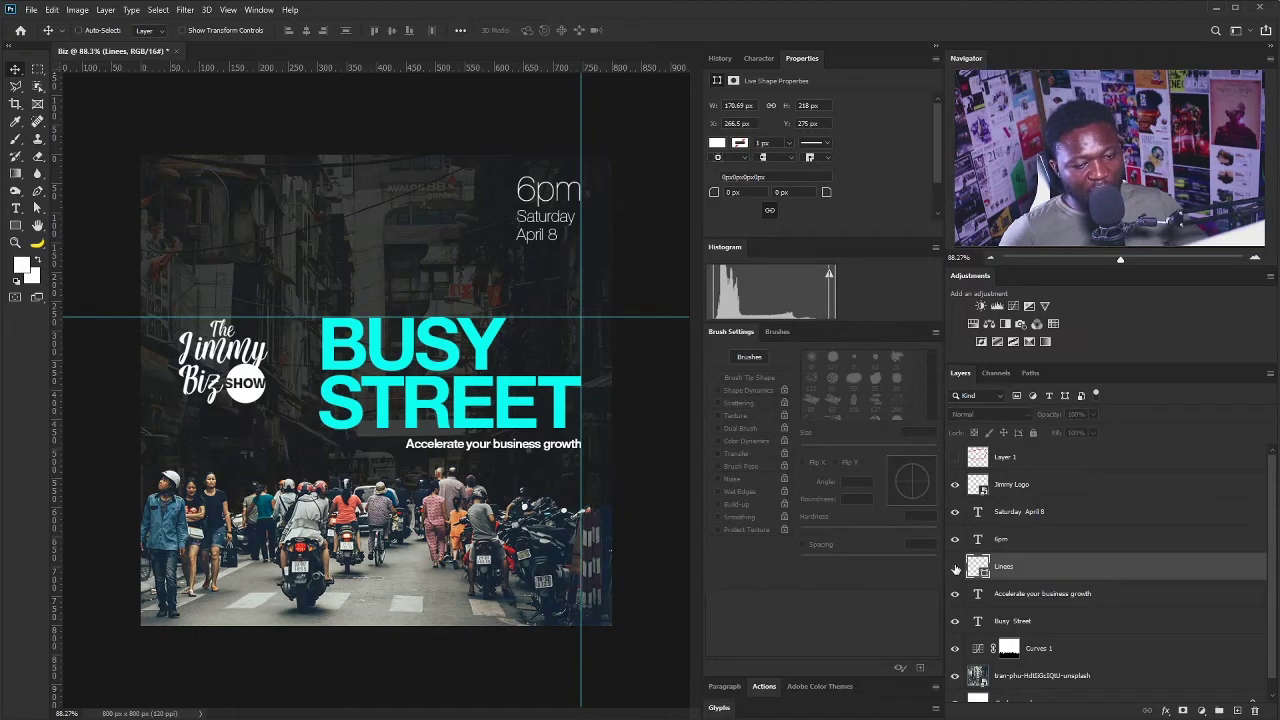
pyautogui.click(955, 568)
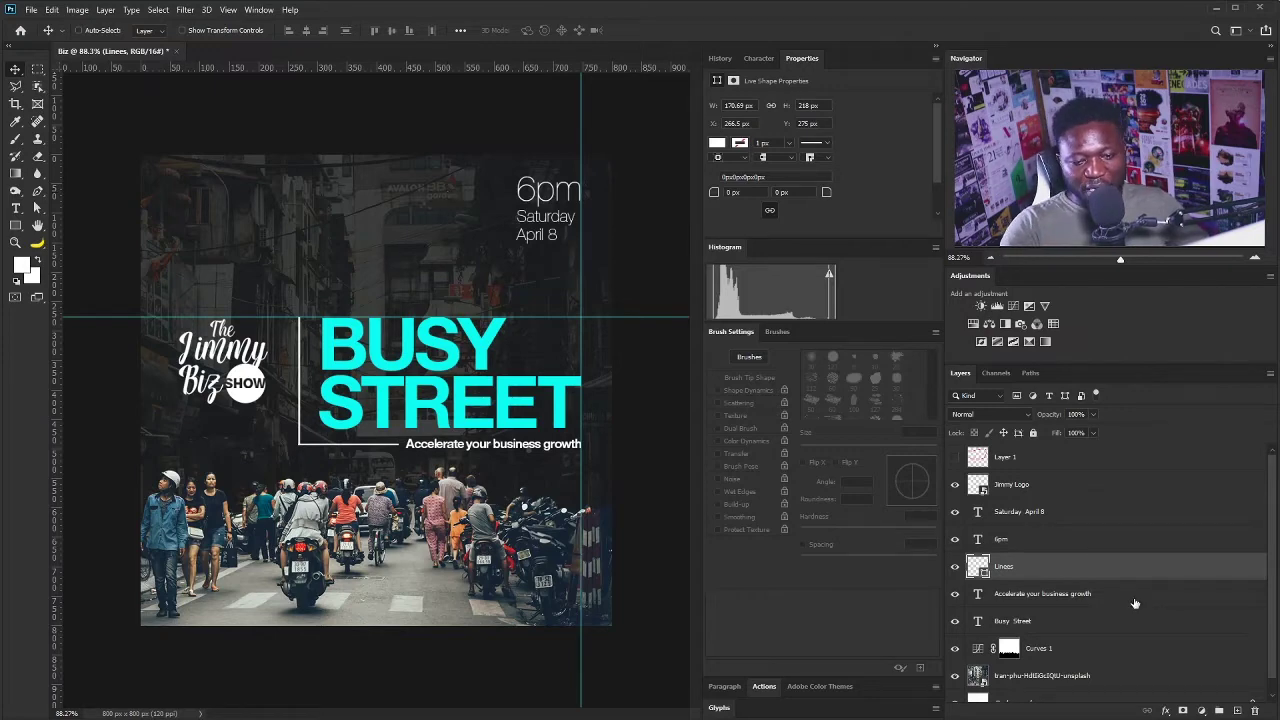
# - On a new layer, draw a curved pen path about 258 x 285 px from the lines' corner up to a point above the heading
pyautogui.click(1237, 710)
pyautogui.press('b')
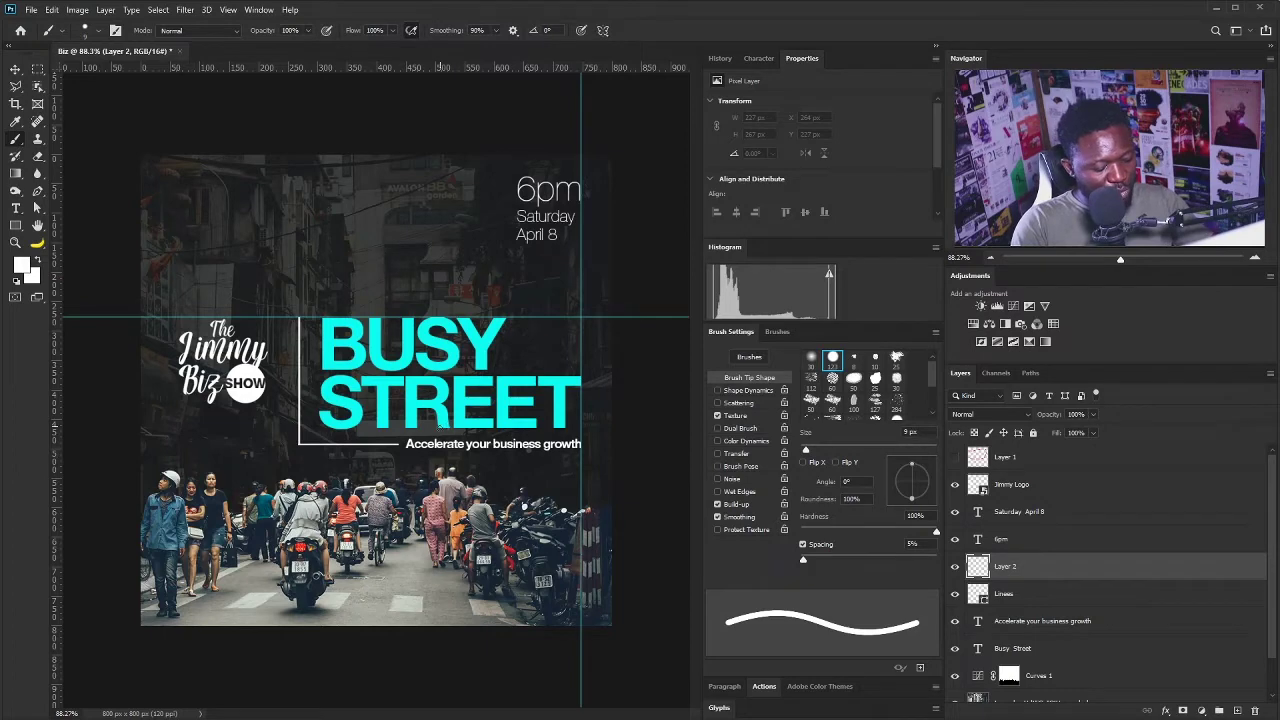
pyautogui.press('p')
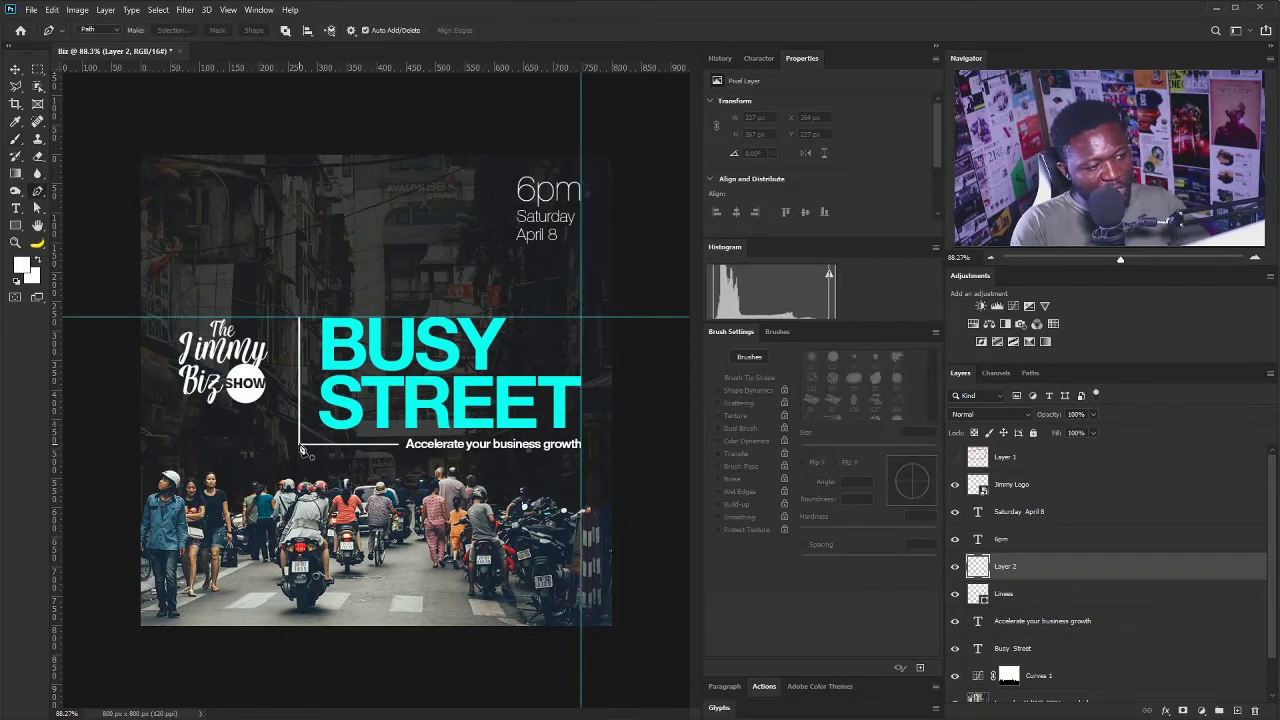
pyautogui.click(300, 446)
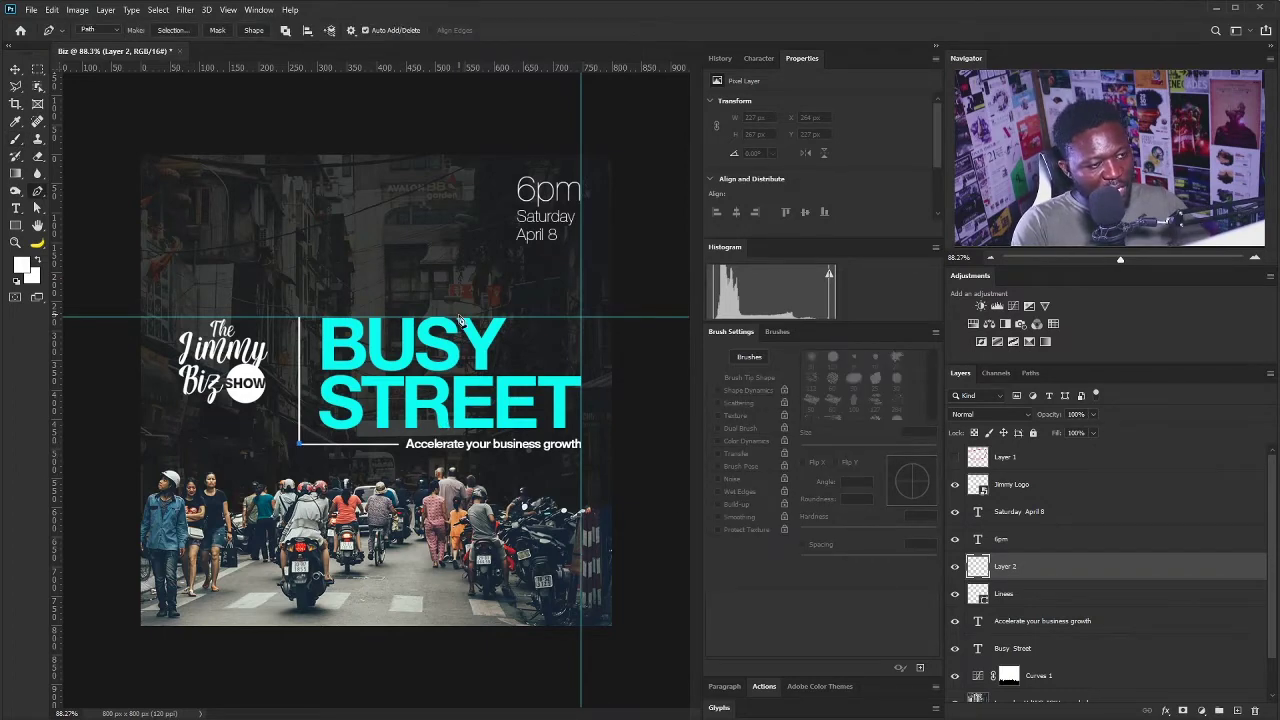
pyautogui.moveTo(457, 306); pyautogui.dragTo(455, 151)
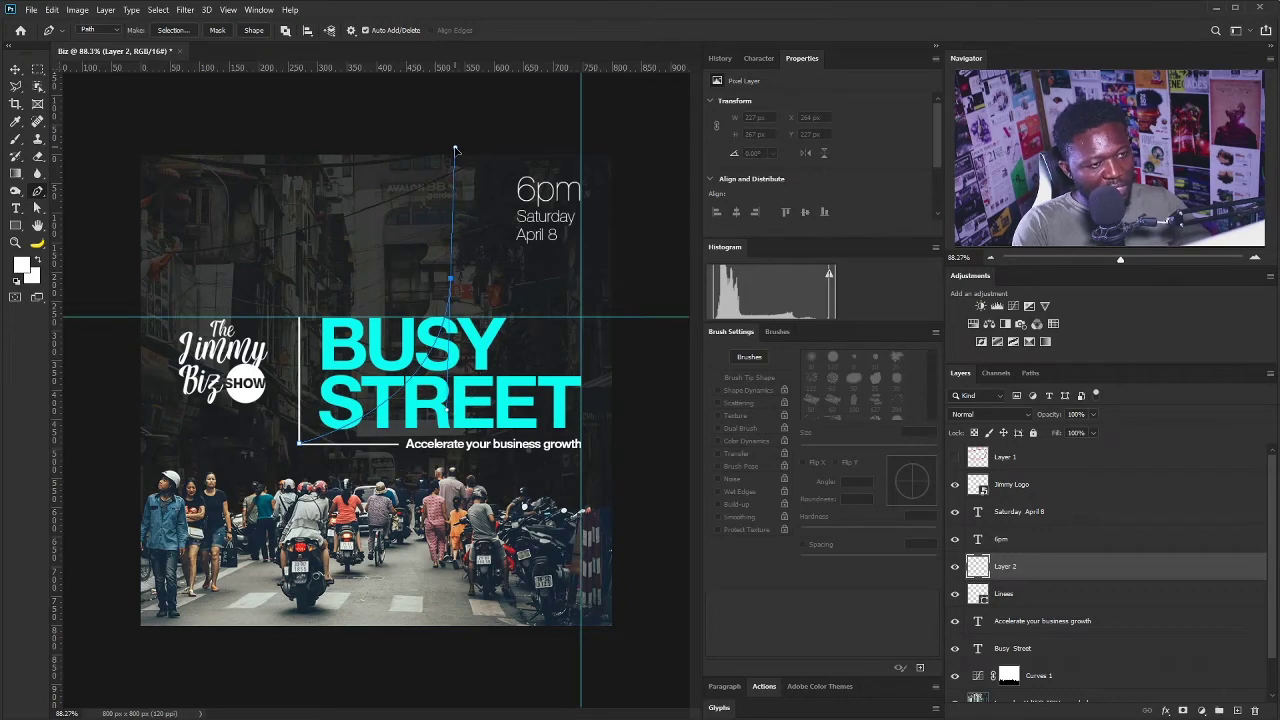
pyautogui.moveTo(455, 151); pyautogui.dragTo(455, 149)
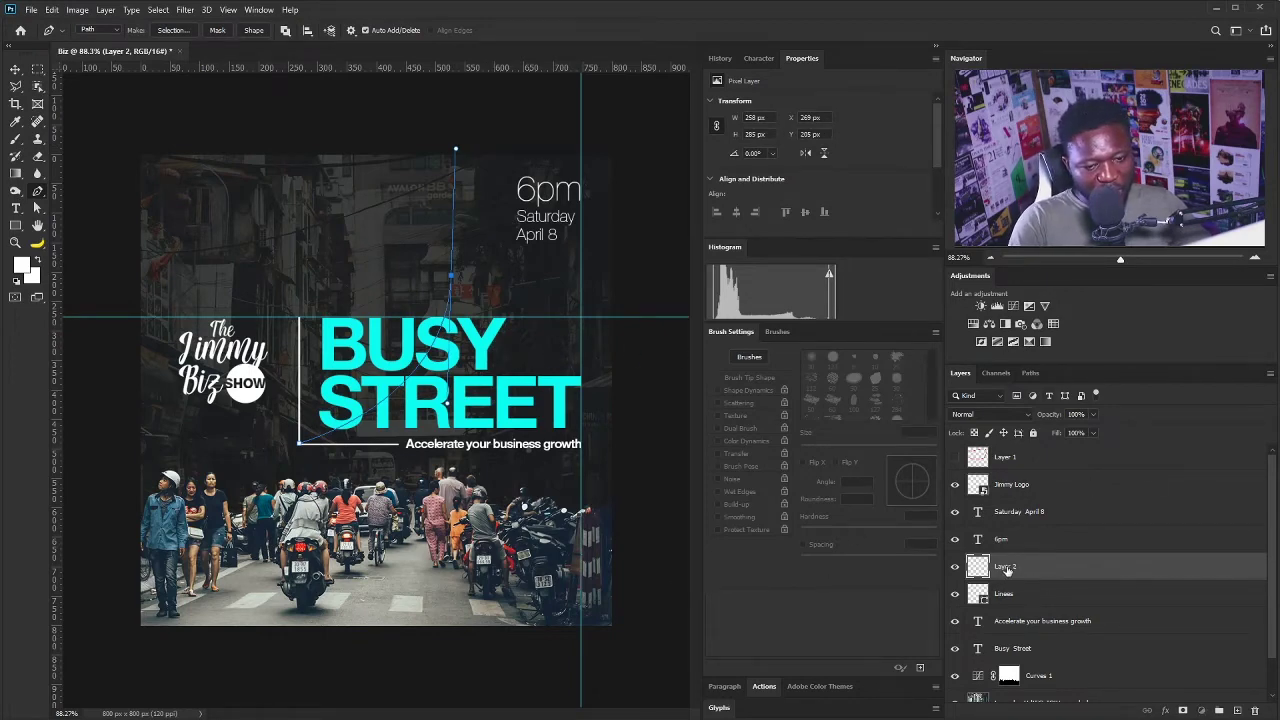
# - Rename the new empty layer to Growth
pyautogui.doubleClick(1005, 567)
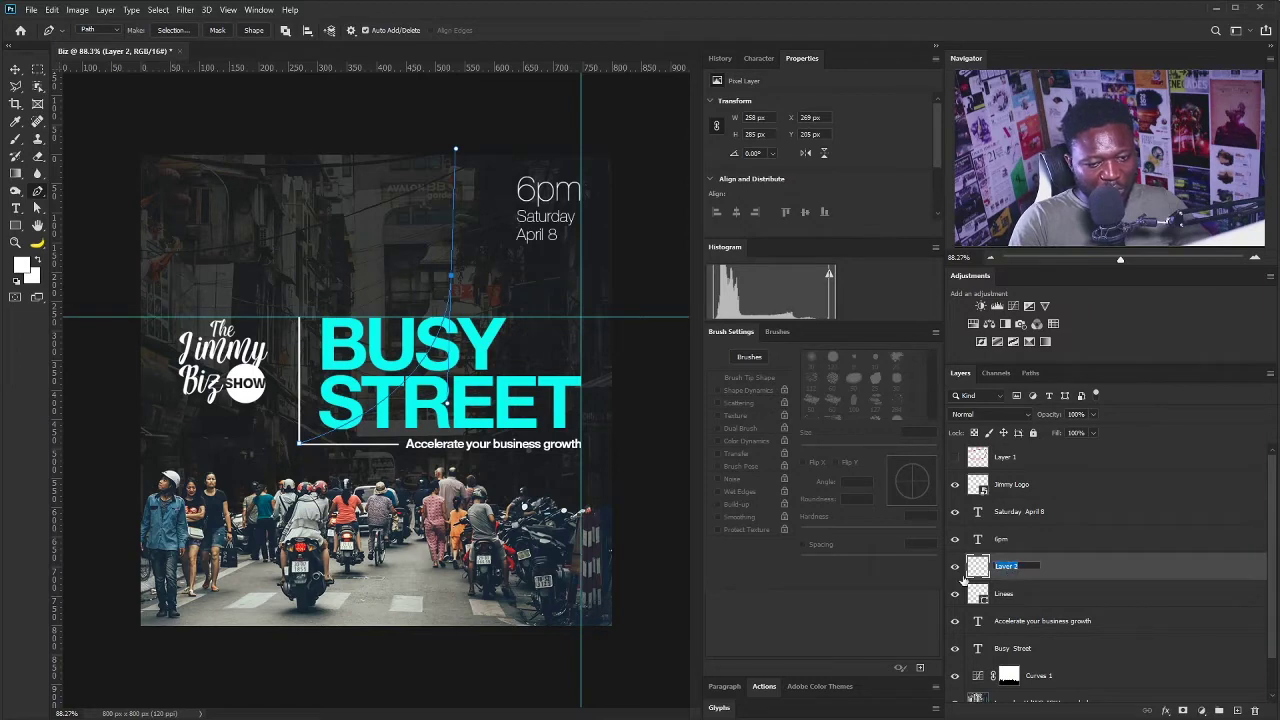
pyautogui.write('Growth')
pyautogui.press('Return')
# - Set the hard round brush's size to 8 px
pyautogui.press('b')
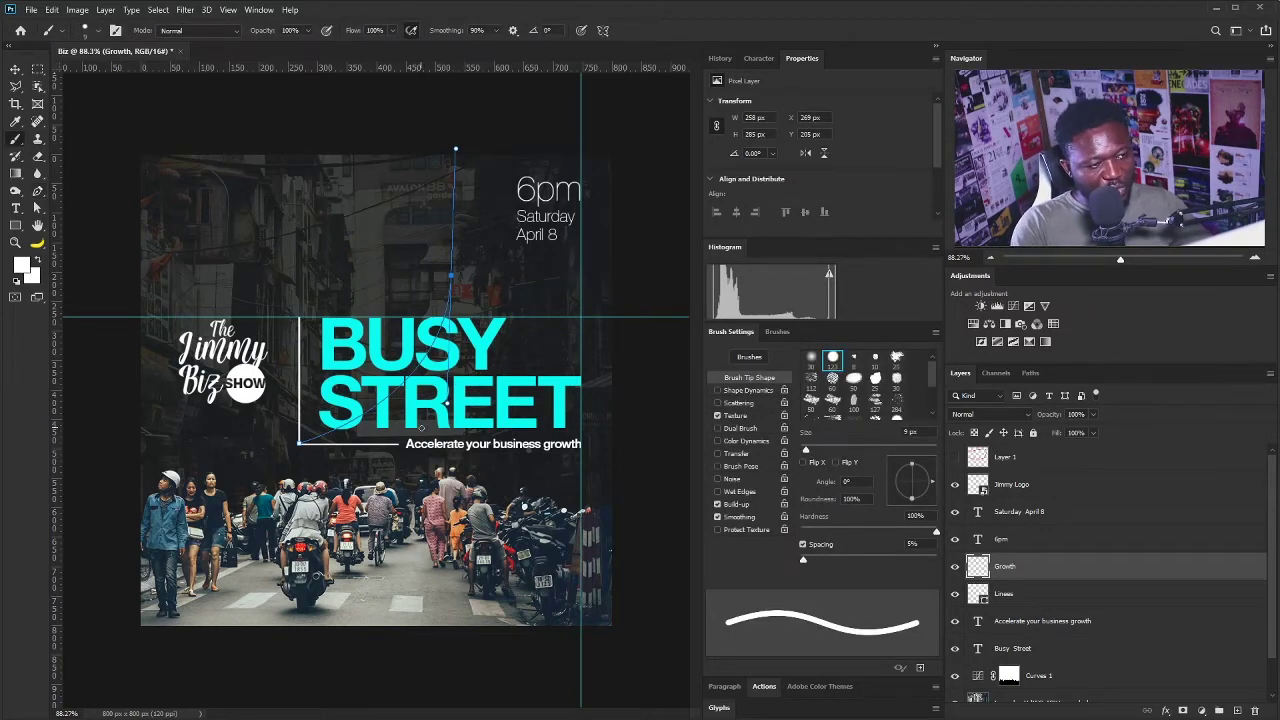
pyautogui.scroll(2, 378, 398)
pyautogui.scroll(1, 390, 412)
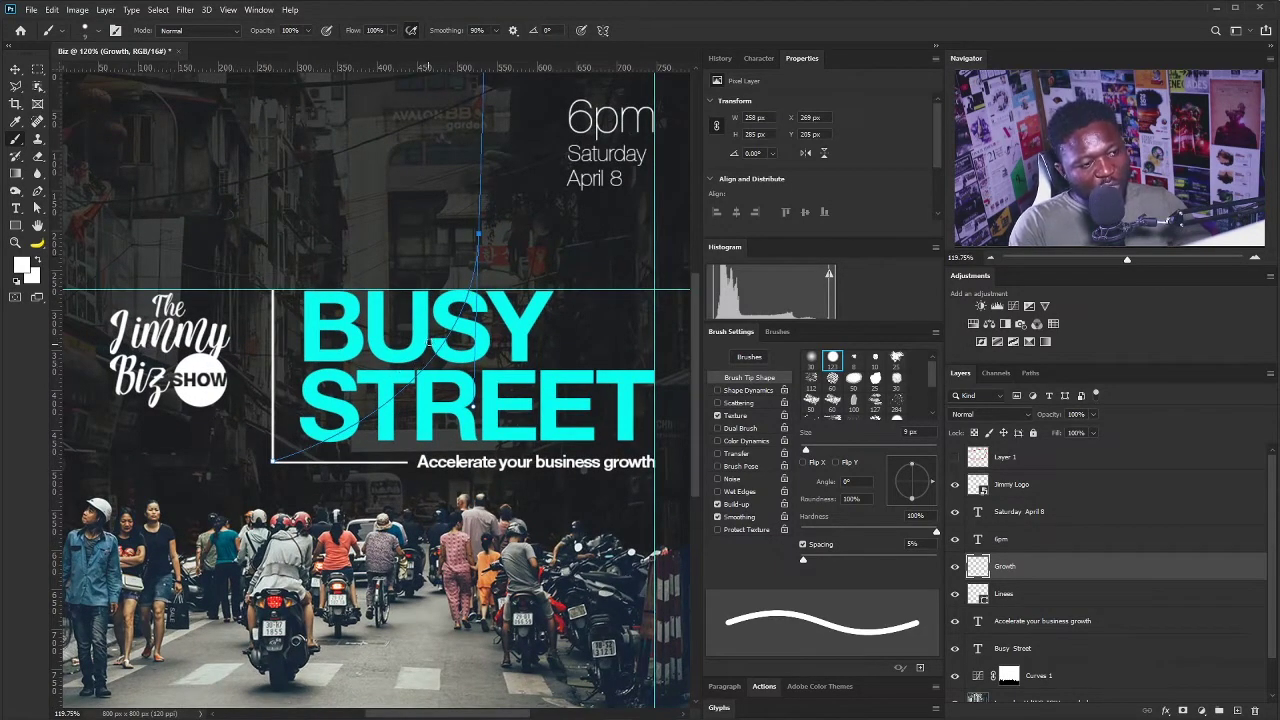
pyautogui.press('[')
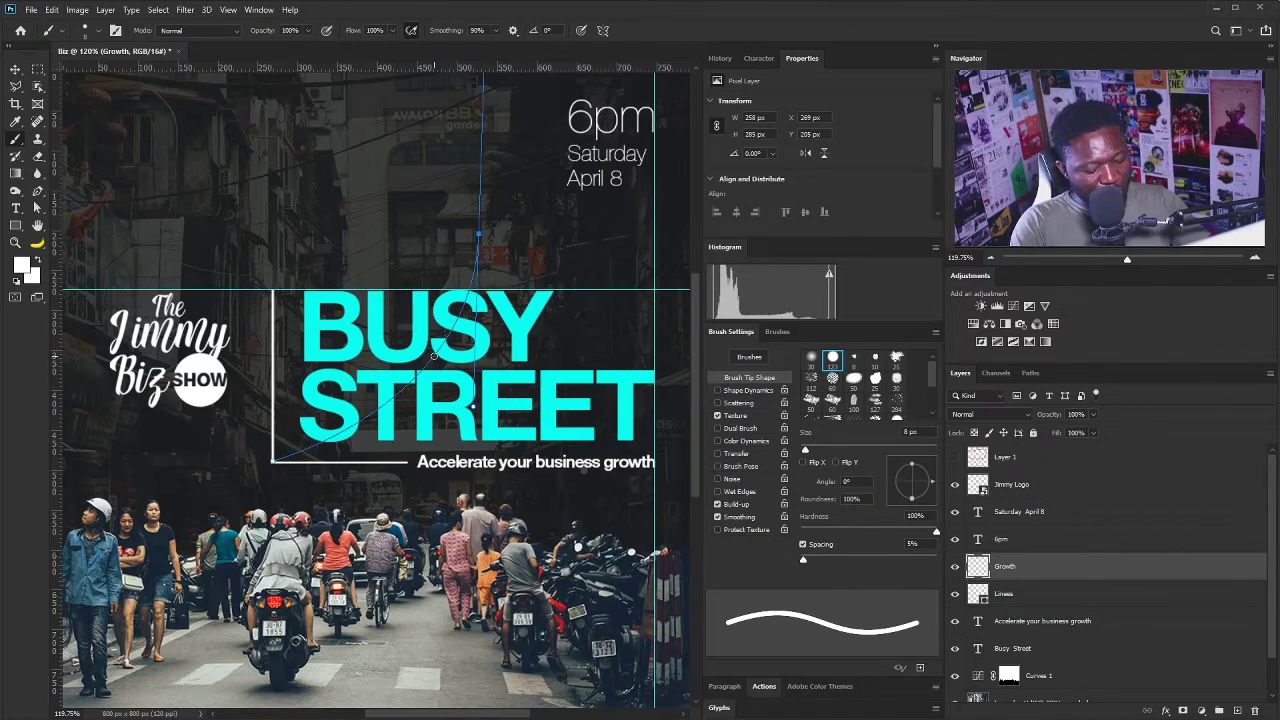
pyautogui.press('[')
pyautogui.press(']')
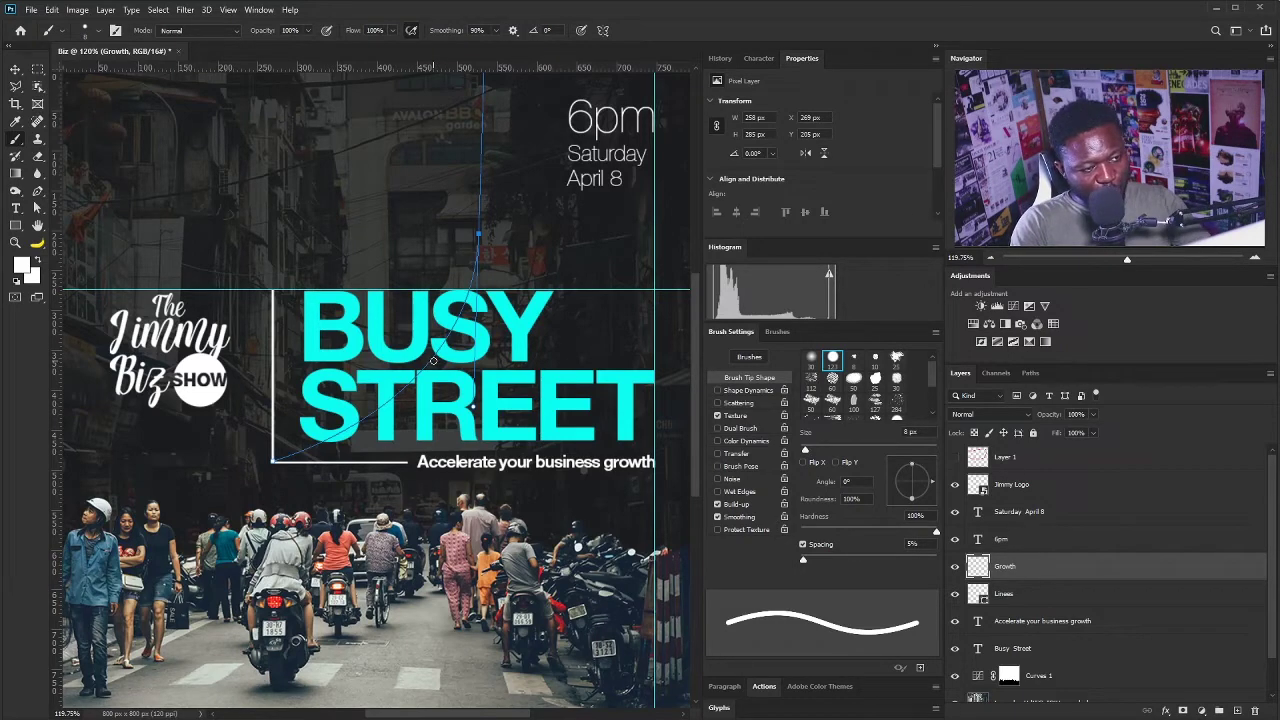
# - Stroke the curved path in white on the Growth layer with pressure simulation off, and dismiss the path
pyautogui.press('p')
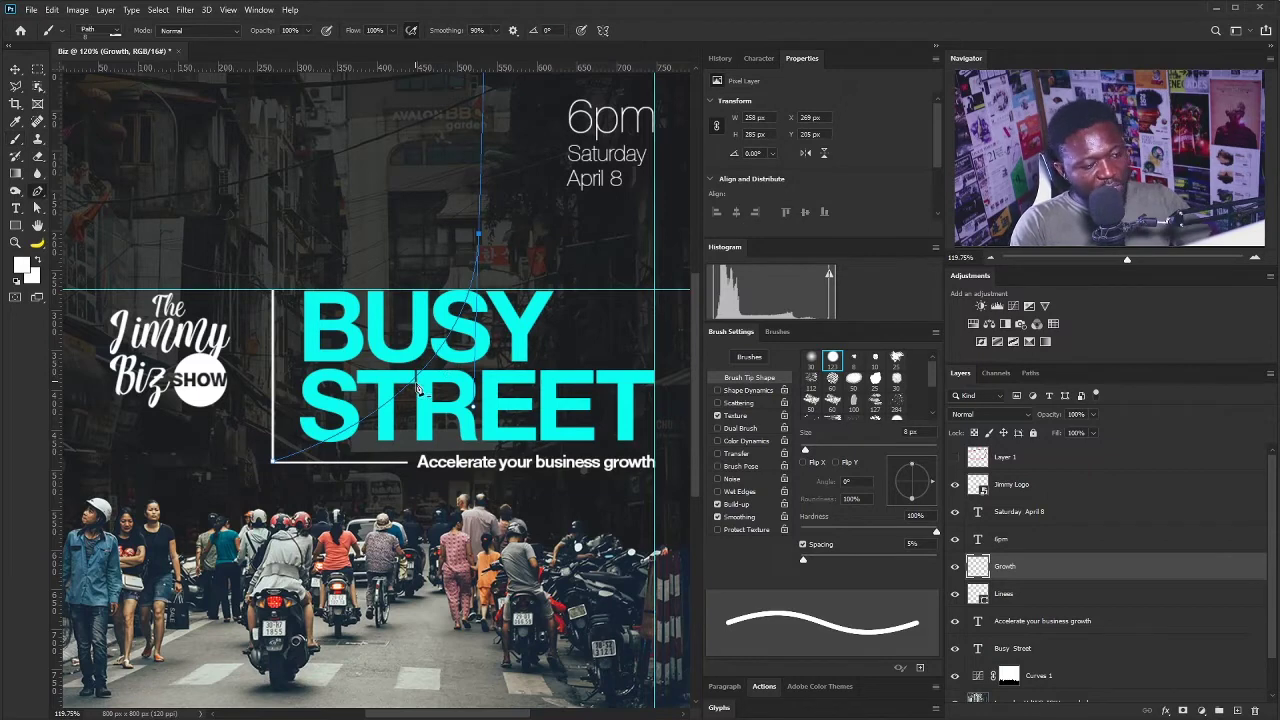
pyautogui.rightClick(409, 382)
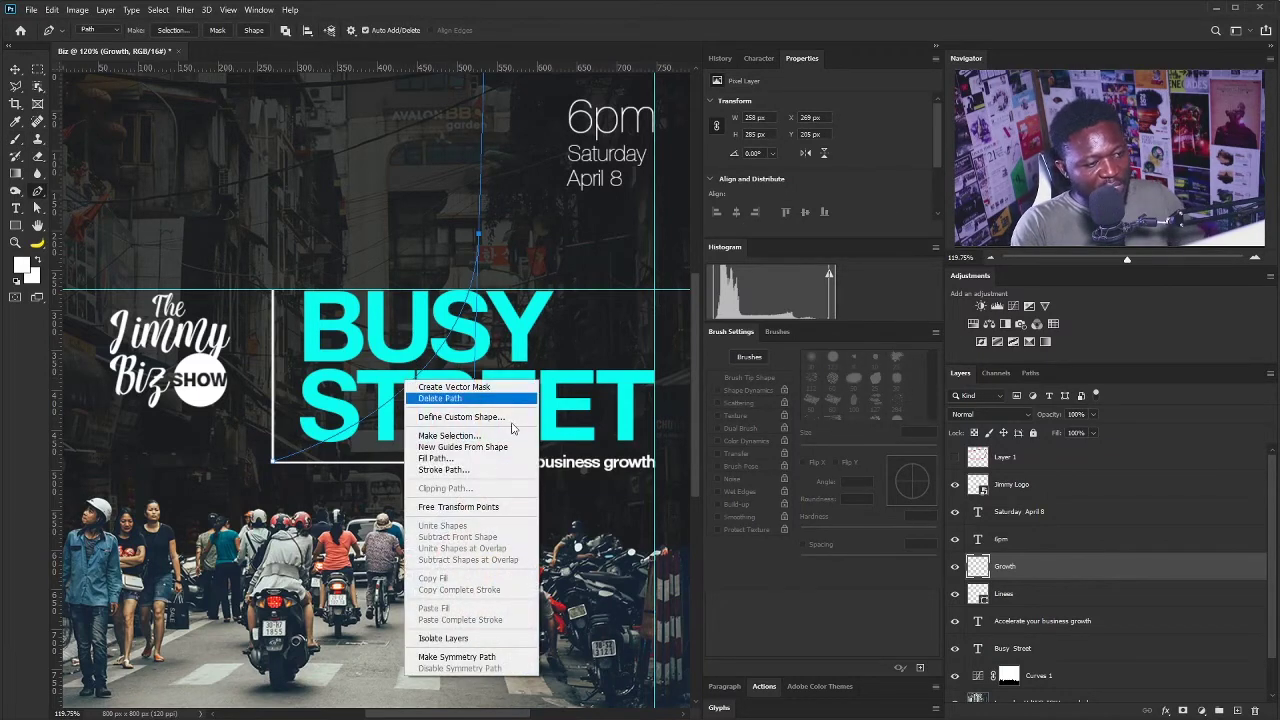
pyautogui.click(458, 477)
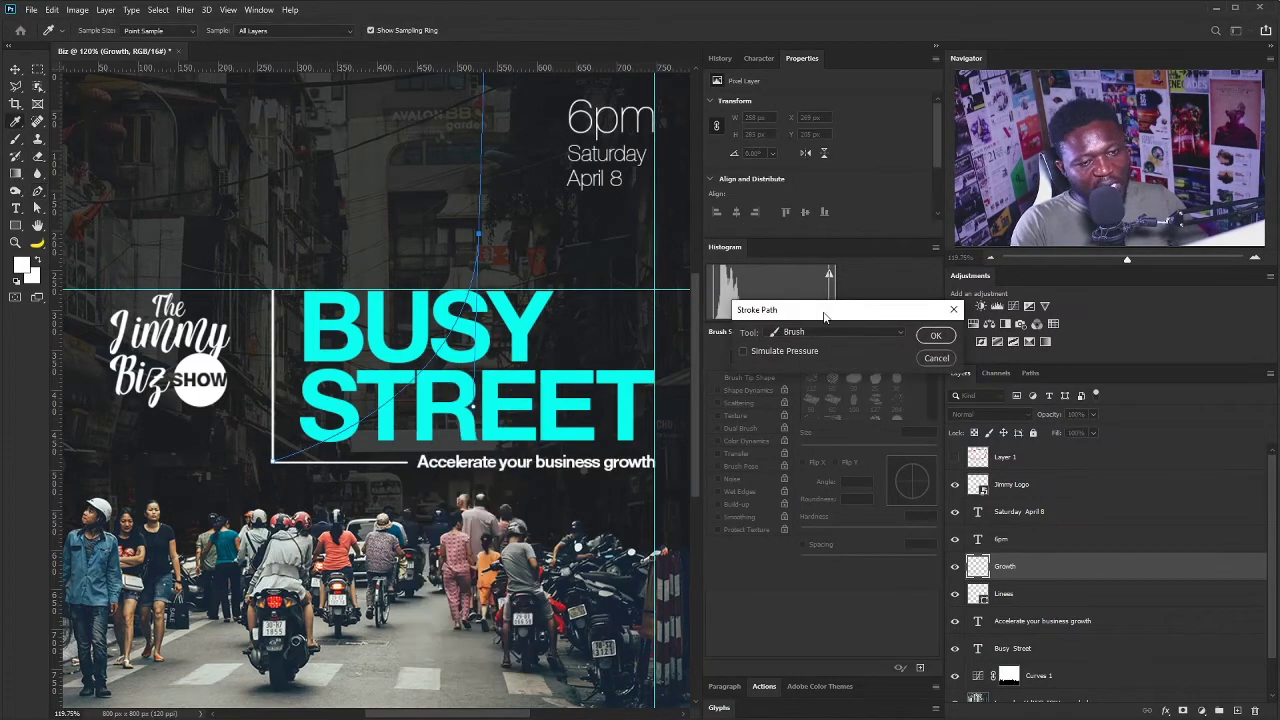
pyautogui.moveTo(831, 316)
pyautogui.mouseDown()
pyautogui.moveTo(749, 333)
pyautogui.moveTo(529, 463)
pyautogui.moveTo(727, 359)
pyautogui.mouseUp()
pyautogui.click(802, 374)
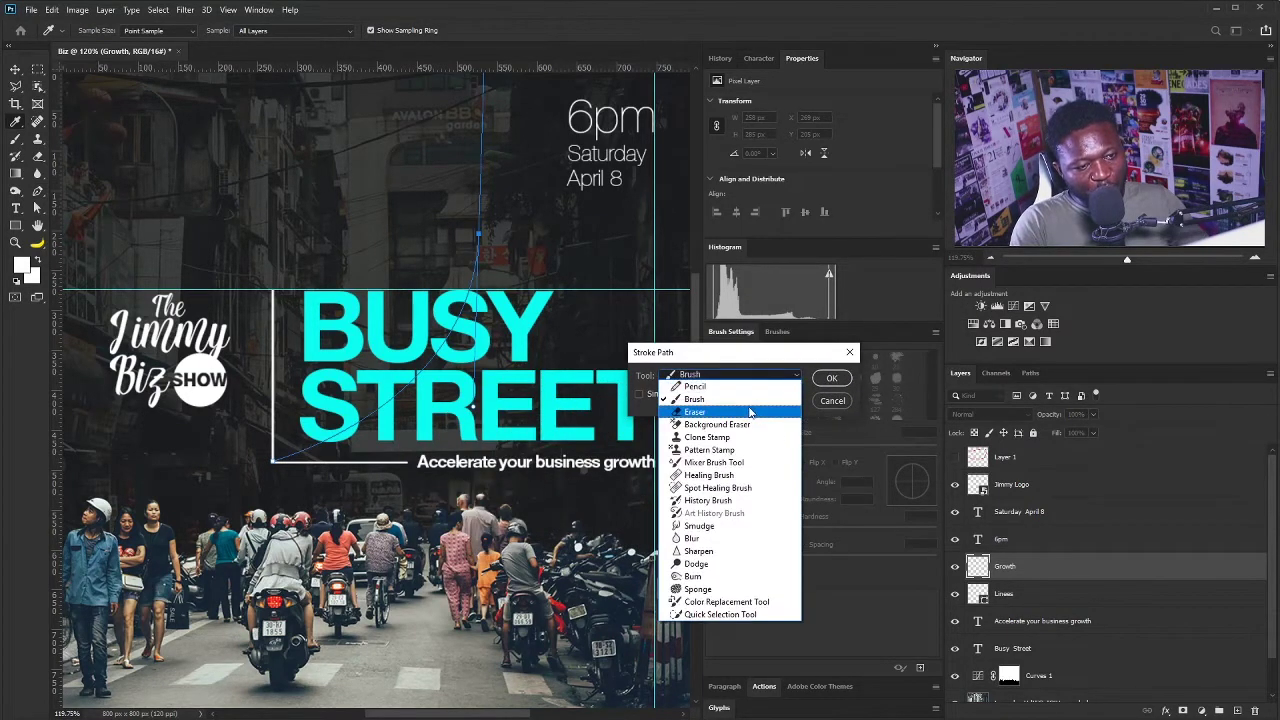
pyautogui.click(794, 374)
pyautogui.click(794, 374)
pyautogui.scroll(2, 700, 420)
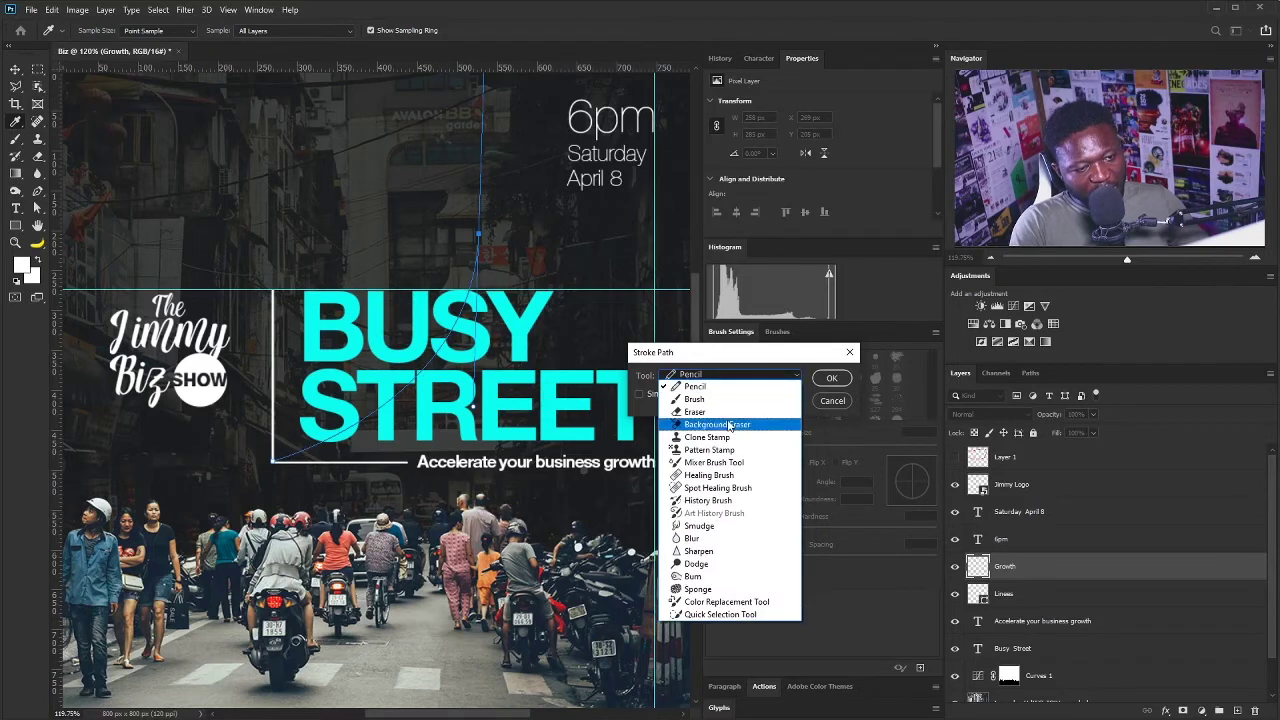
pyautogui.click(700, 388)
pyautogui.click(834, 378)
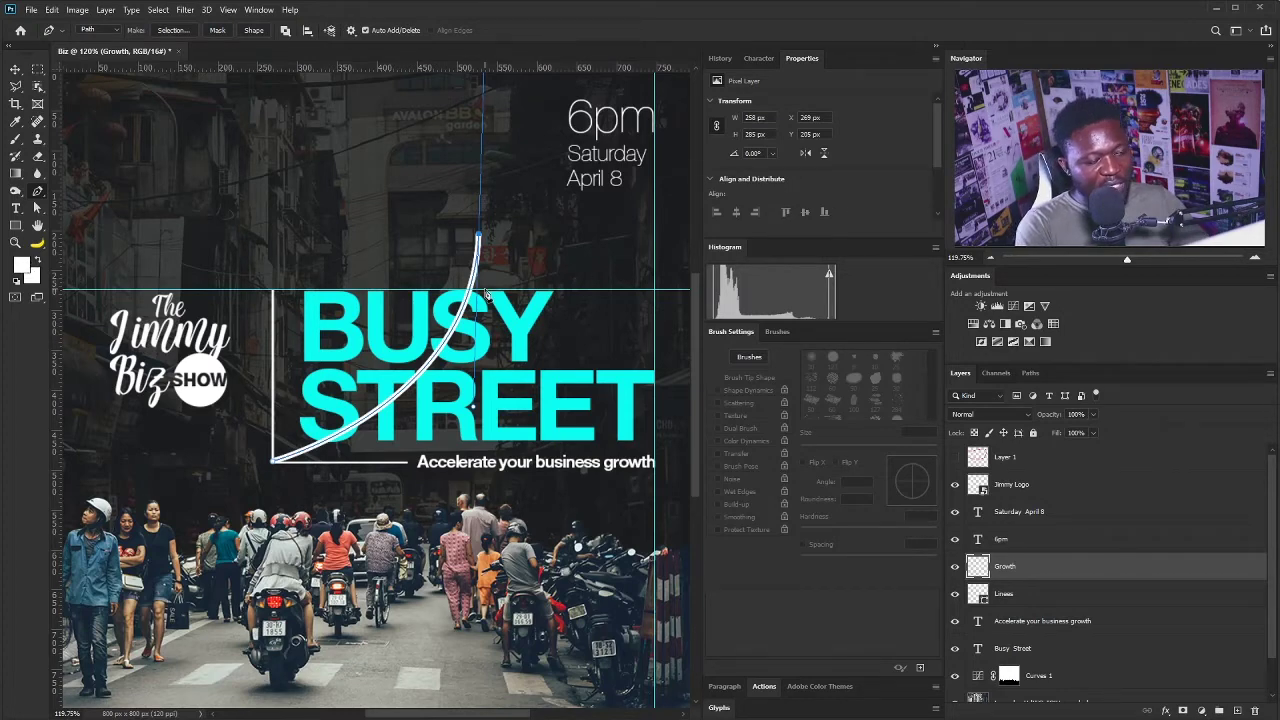
pyautogui.press('Return')
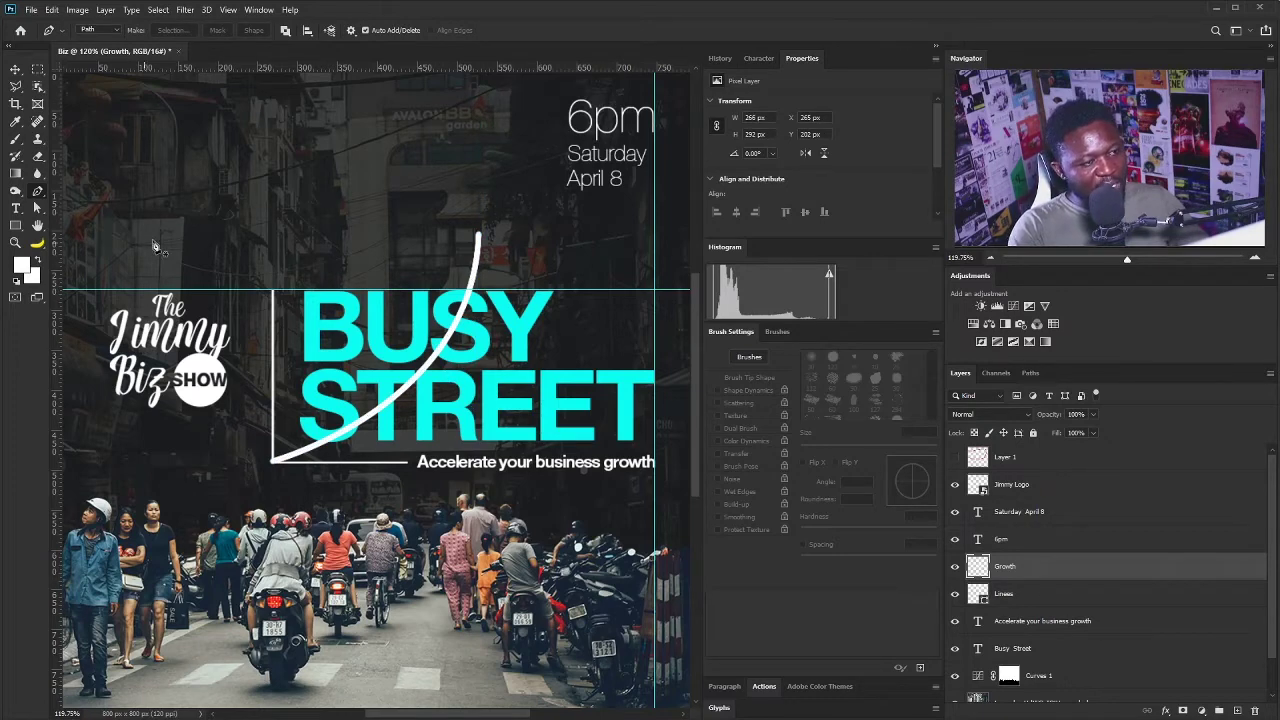
# - On a new layer, brush a white arrowhead about 58 x 57 px at the growth curve's upper end
pyautogui.click(1238, 711)
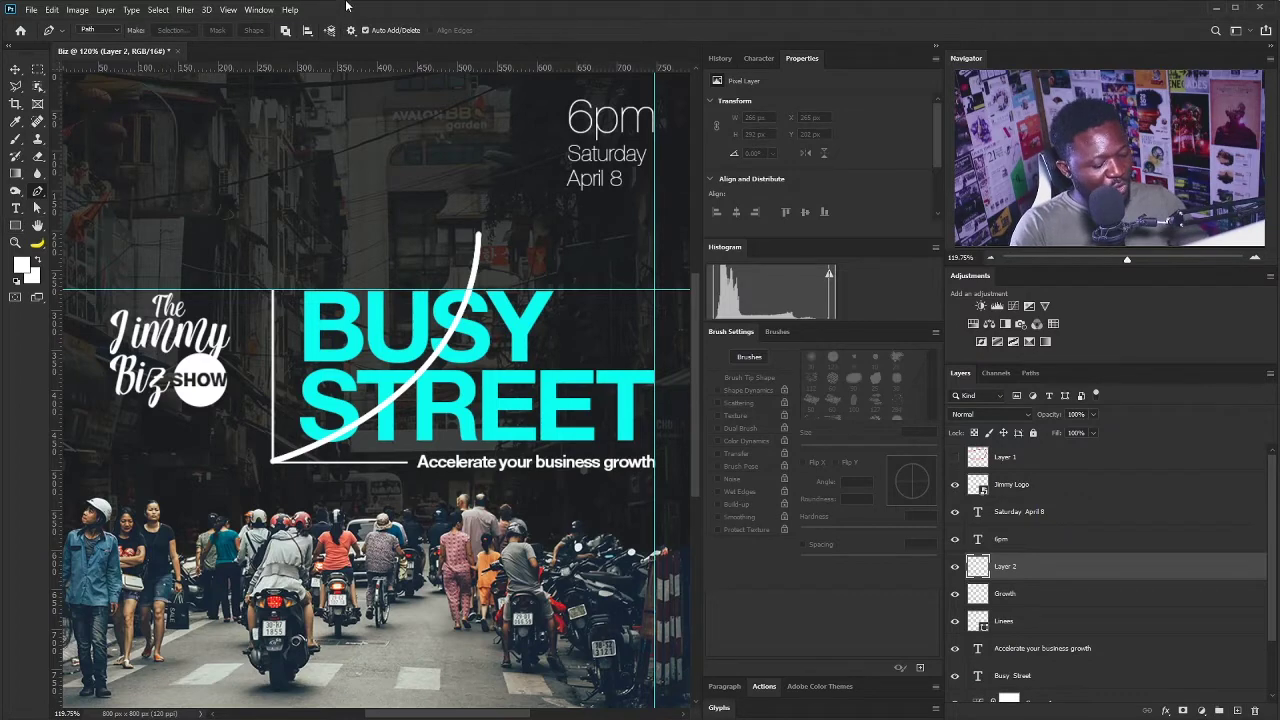
pyautogui.press('b')
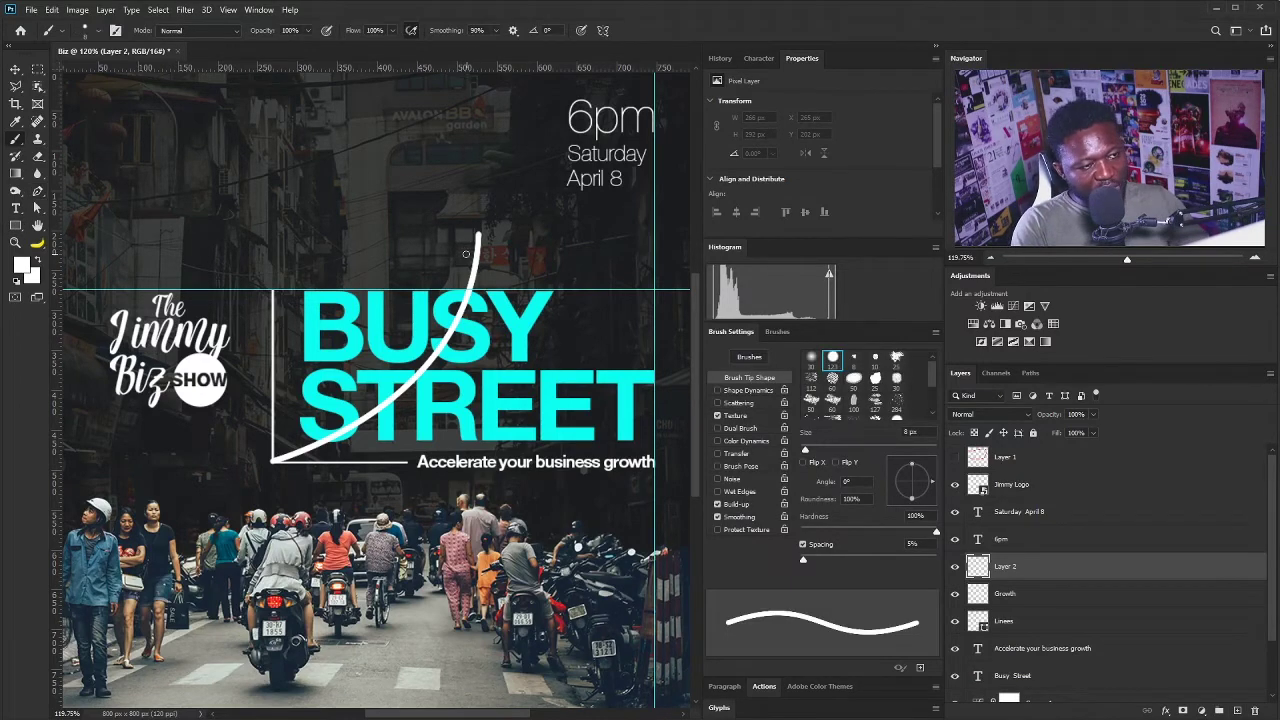
pyautogui.moveTo(453, 260)
pyautogui.mouseDown()
pyautogui.moveTo(491, 214)
pyautogui.moveTo(492, 284)
pyautogui.mouseUp()
pyautogui.hotkey('ctrl', 'z')
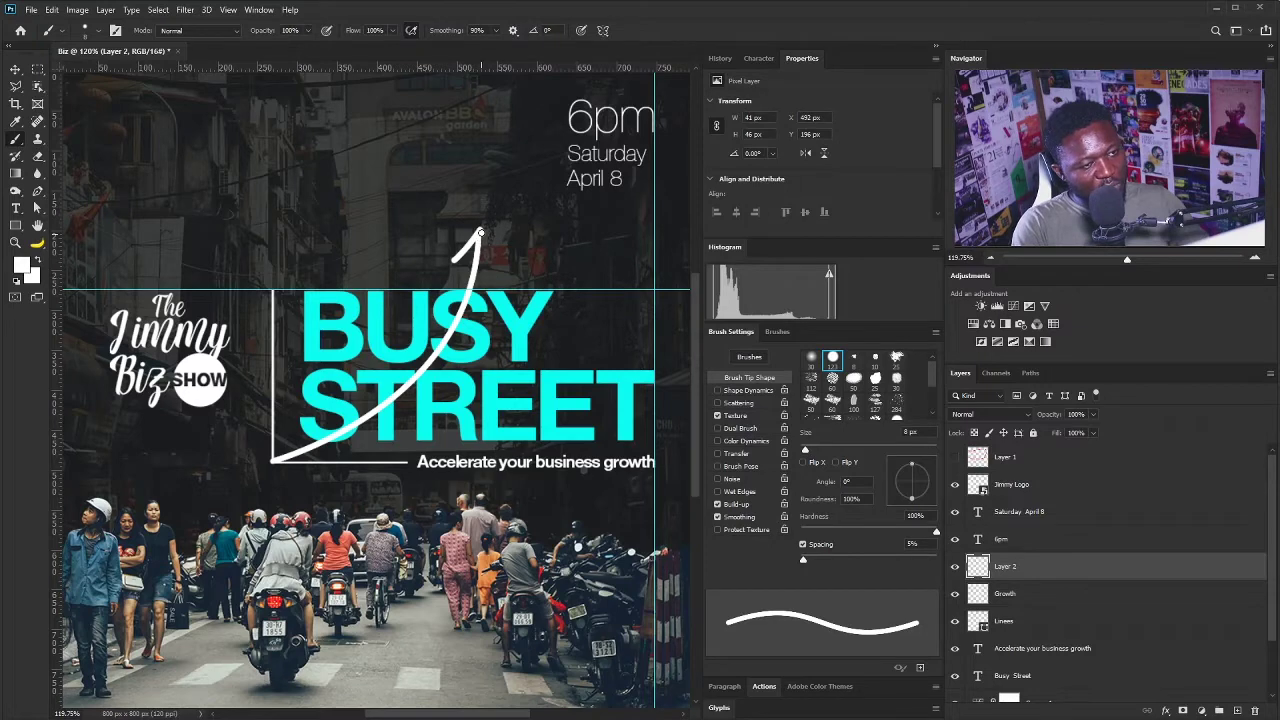
pyautogui.moveTo(481, 234); pyautogui.dragTo(499, 285)
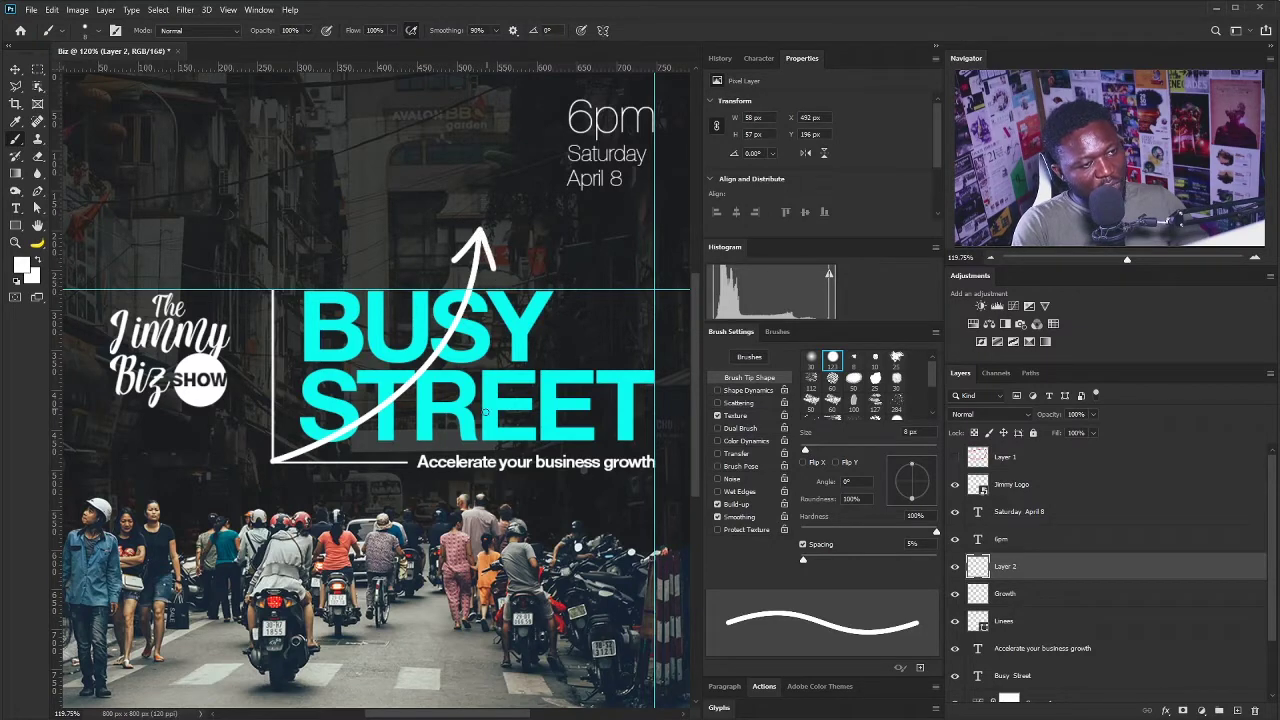
pyautogui.scroll(-2, 476, 349)
pyautogui.scroll(1, 476, 349)
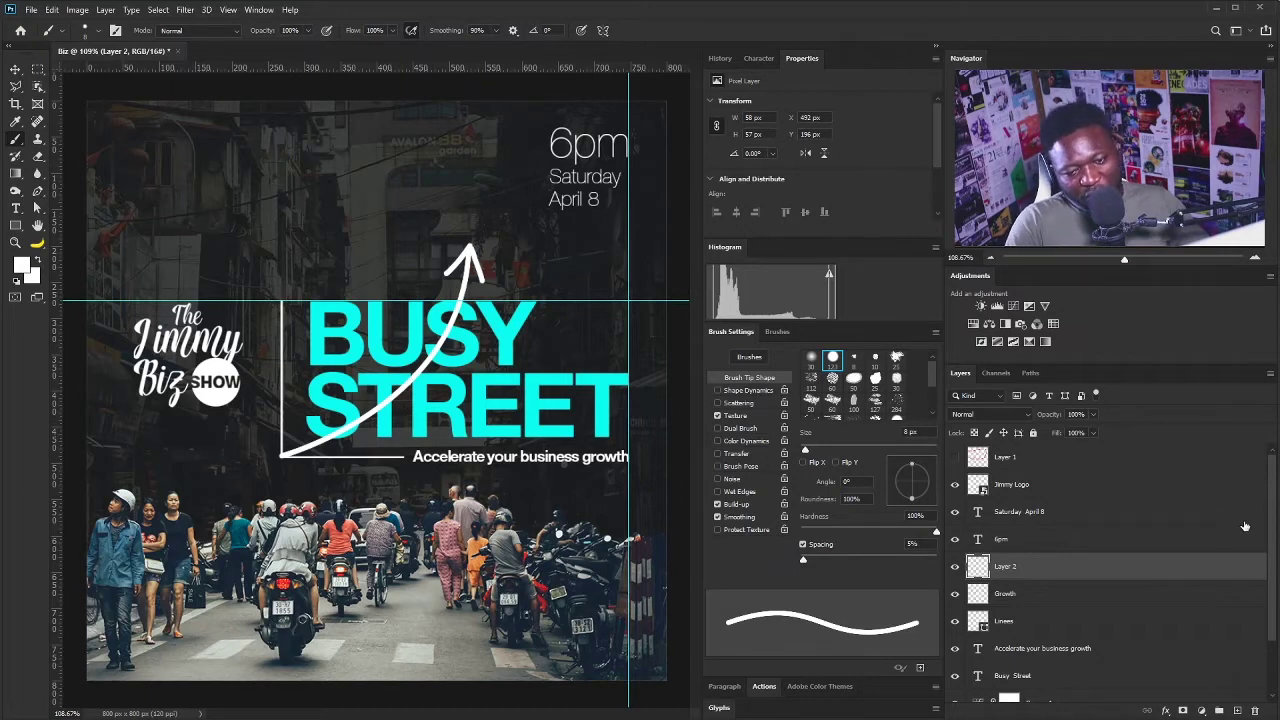
# - Rename the arrowhead layer as Growth and merge it with the curve's Growth layer
pyautogui.doubleClick(1006, 567)
pyautogui.write('A')
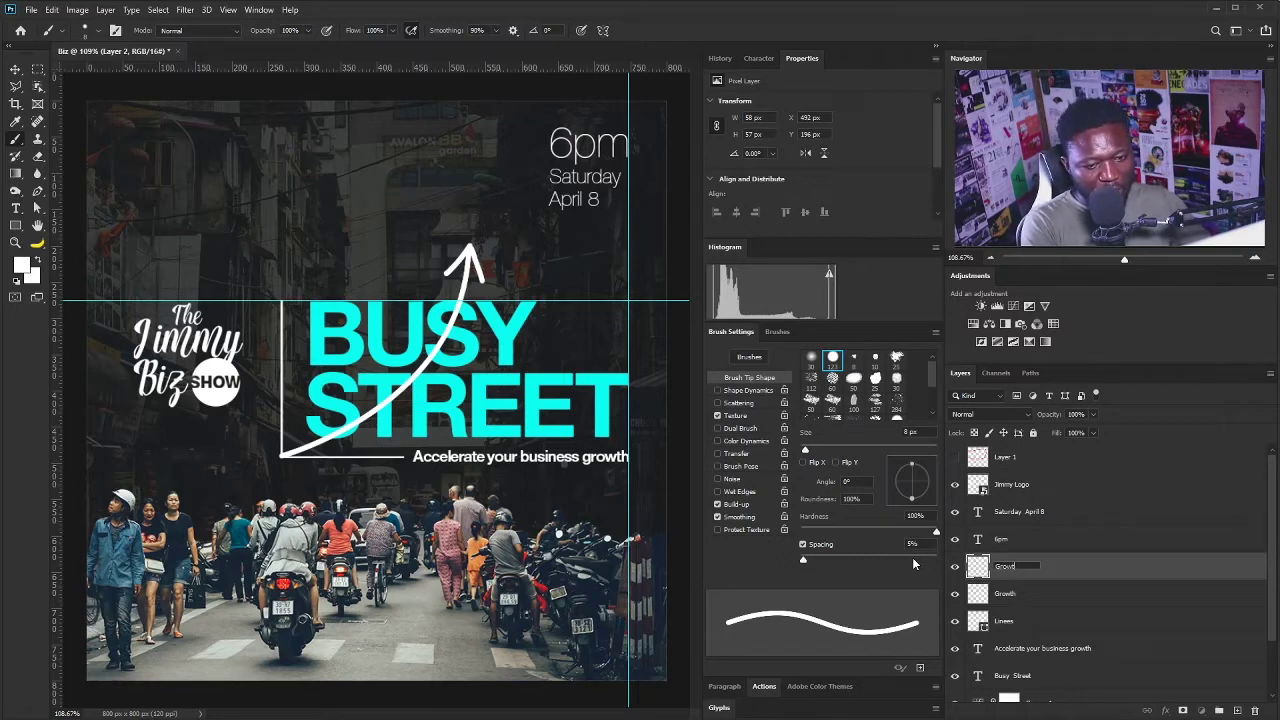
pyautogui.keyDown('shift'); pyautogui.click(1038, 597); pyautogui.keyUp('shift')
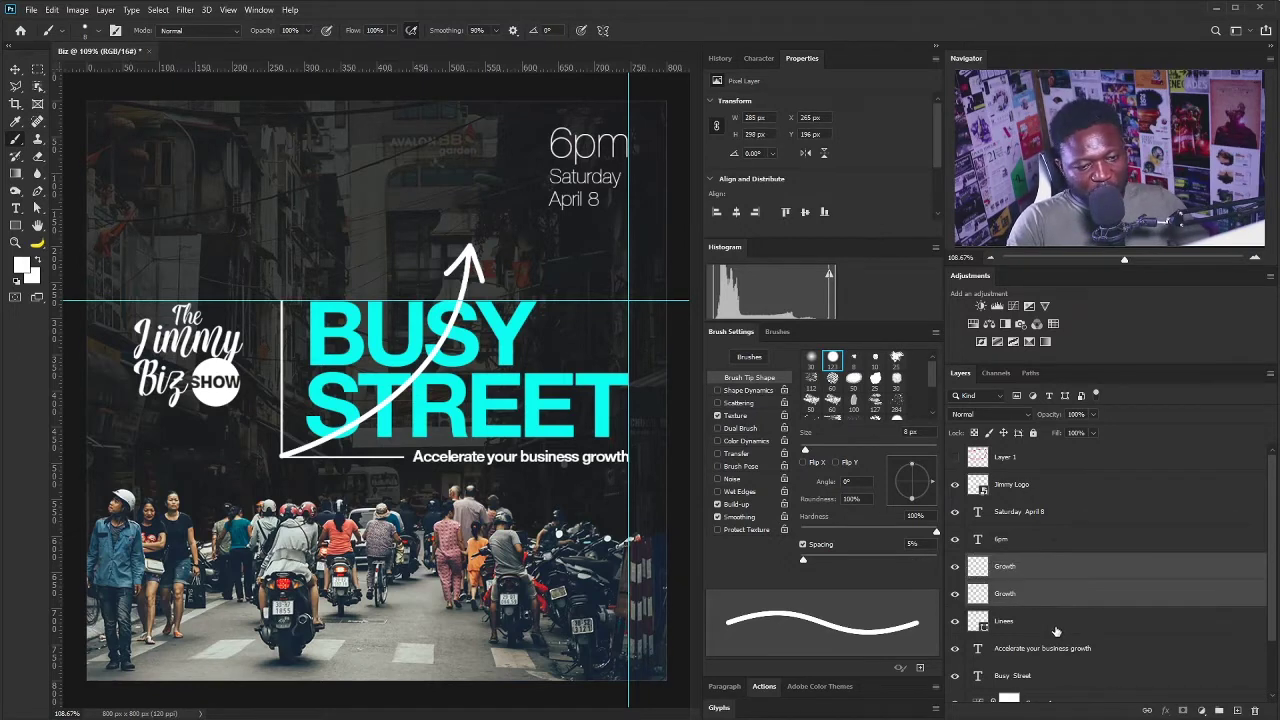
pyautogui.hotkey('ctrl', 'e')
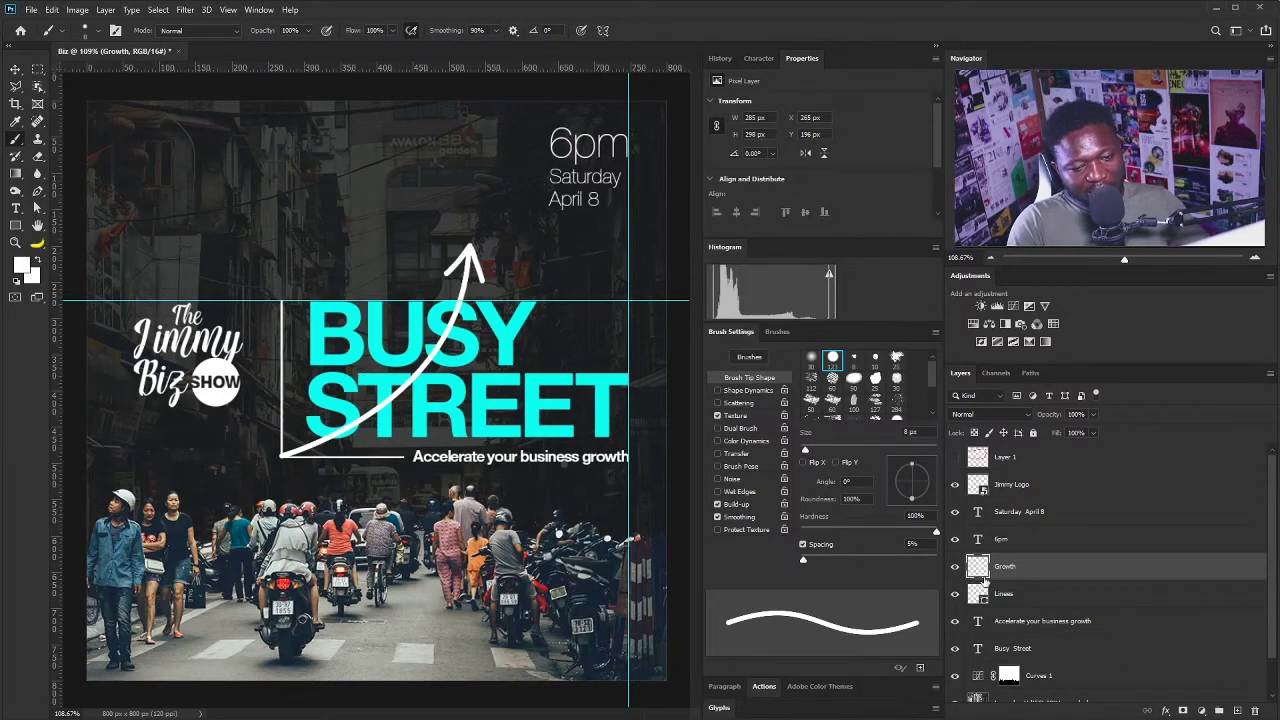
# - Load the BUSY STREET heading's outline as a selection and expand it by 6 pixels
pyautogui.keyDown('ctrl'); pyautogui.click(978, 648); pyautogui.keyUp('ctrl')
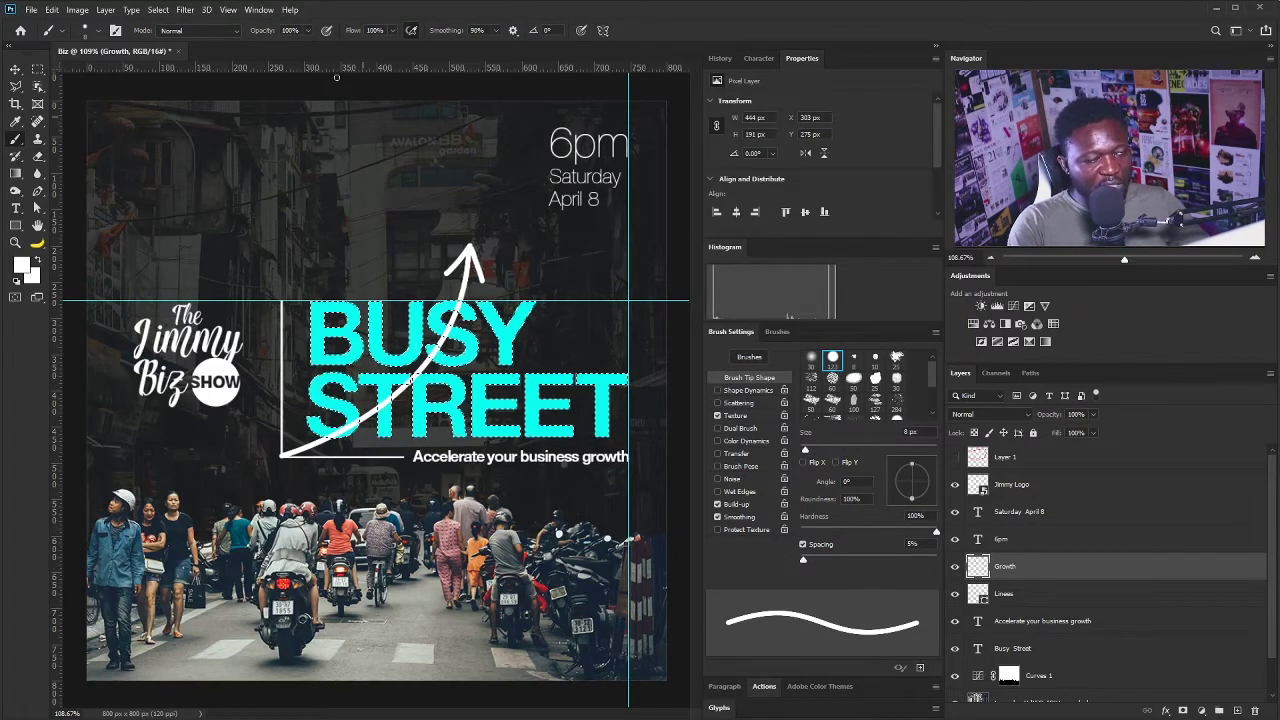
pyautogui.click(163, 12)
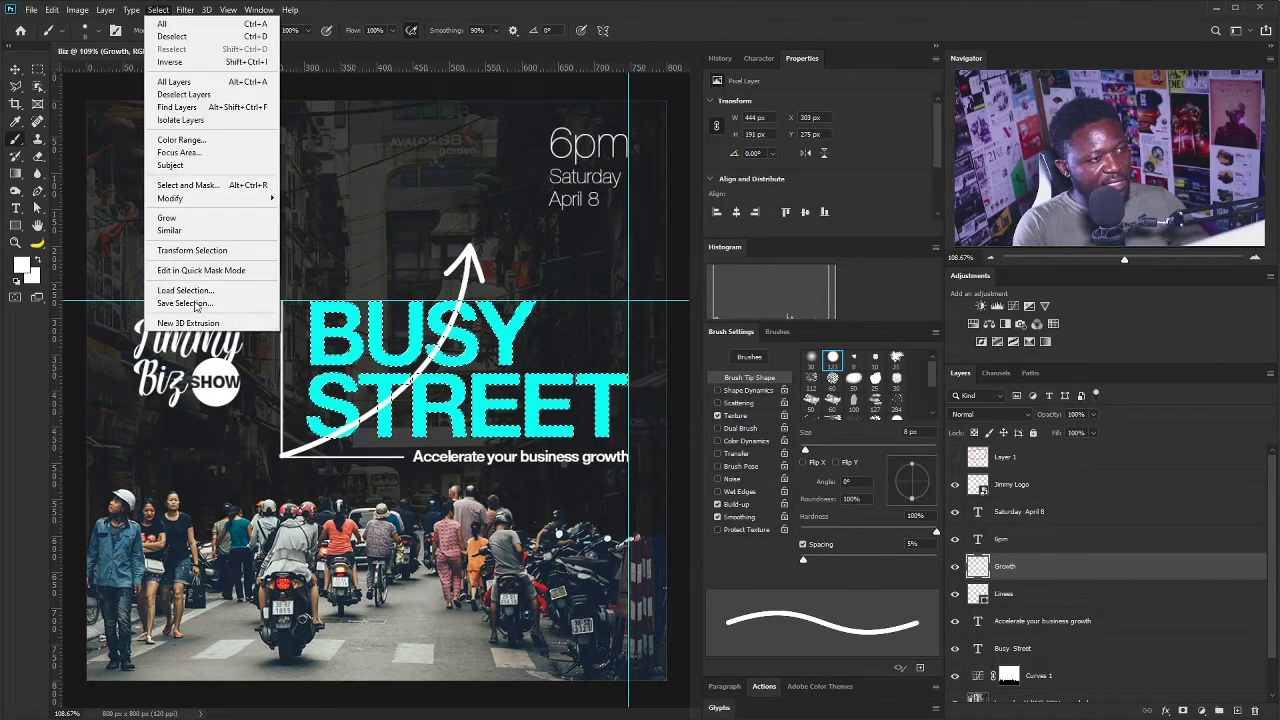
pyautogui.moveTo(254, 201)
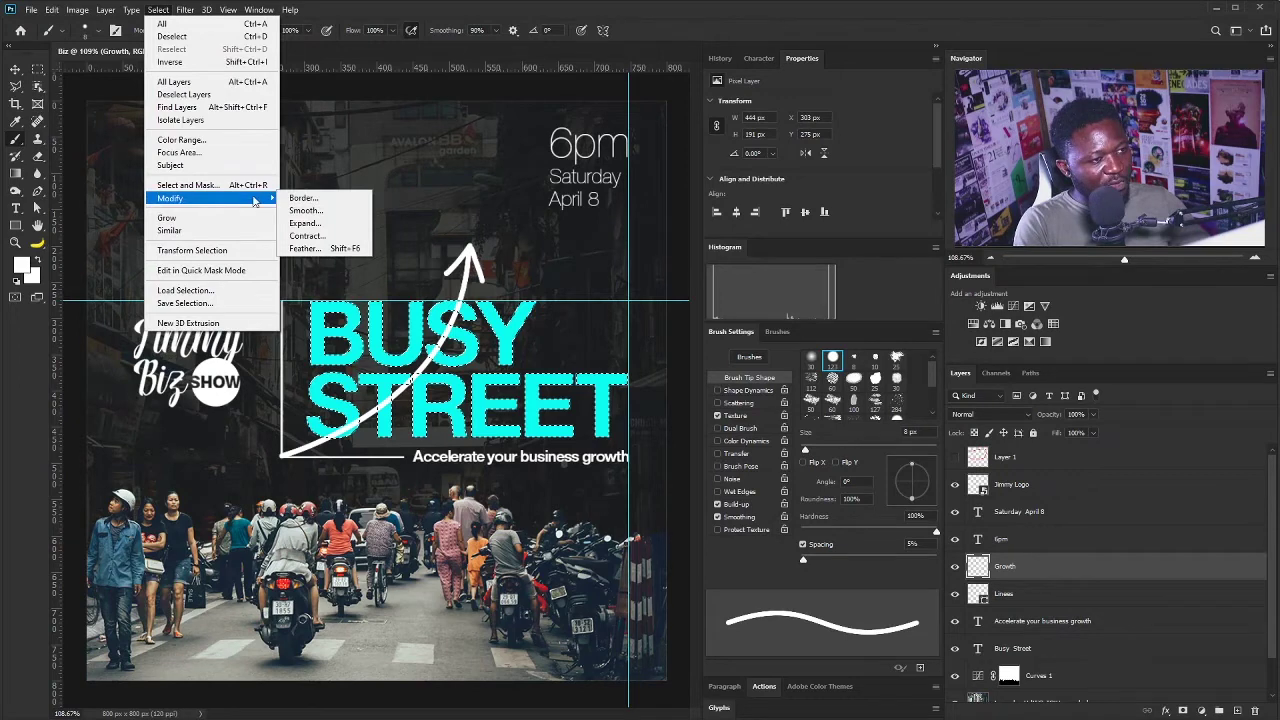
pyautogui.click(325, 223)
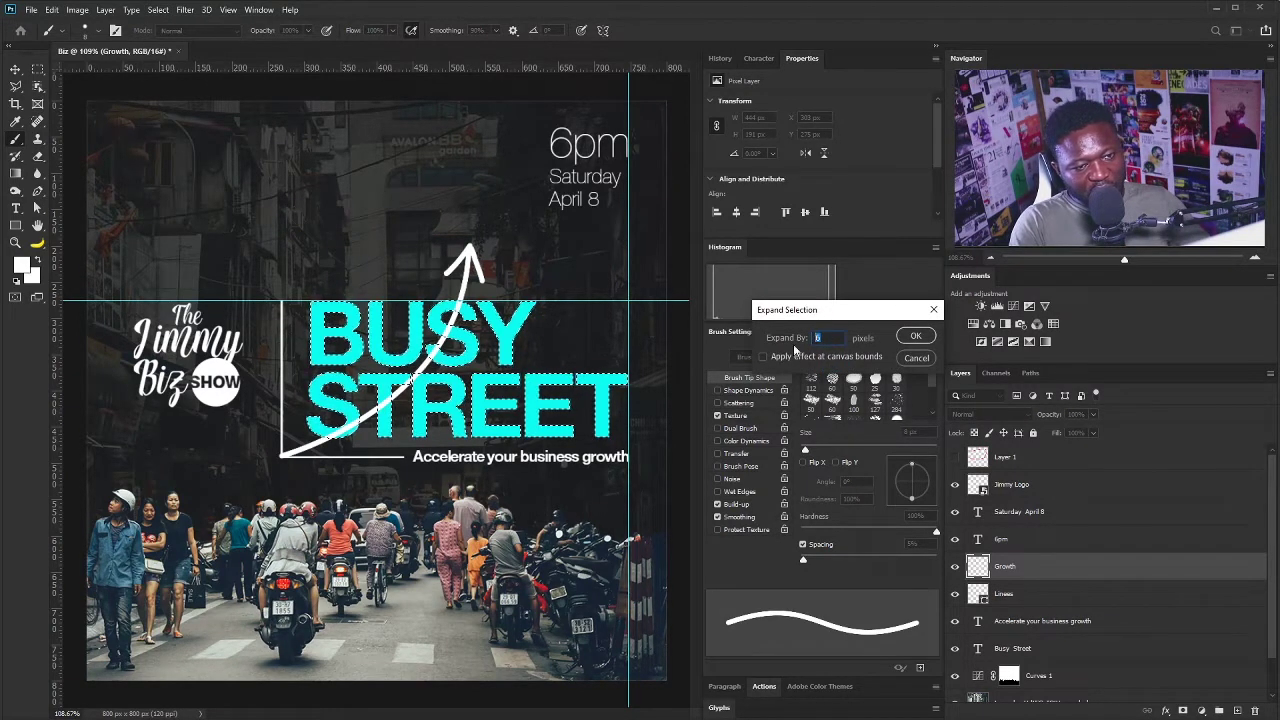
pyautogui.click(916, 337)
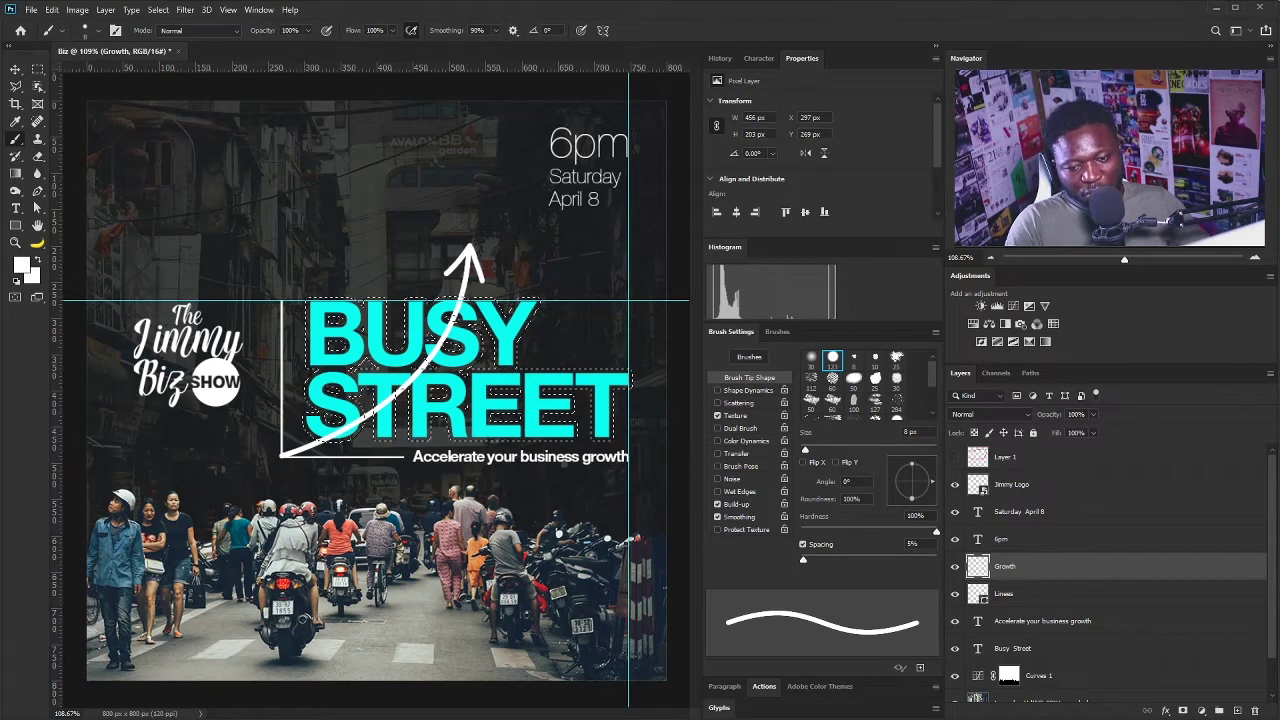
# - Mask the Growth layer so the arrow is hidden inside the expanded heading selection, and hide the guides
pyautogui.scroll(-2, 1221, 650)
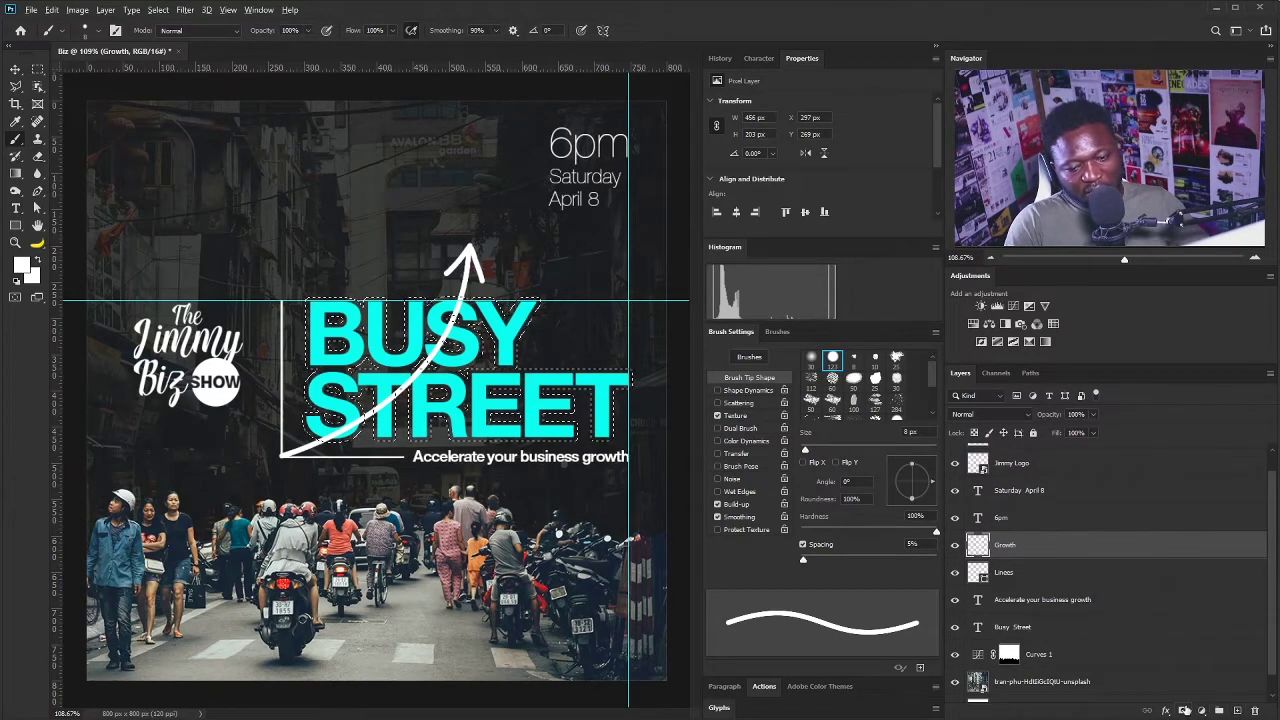
pyautogui.click(1183, 710)
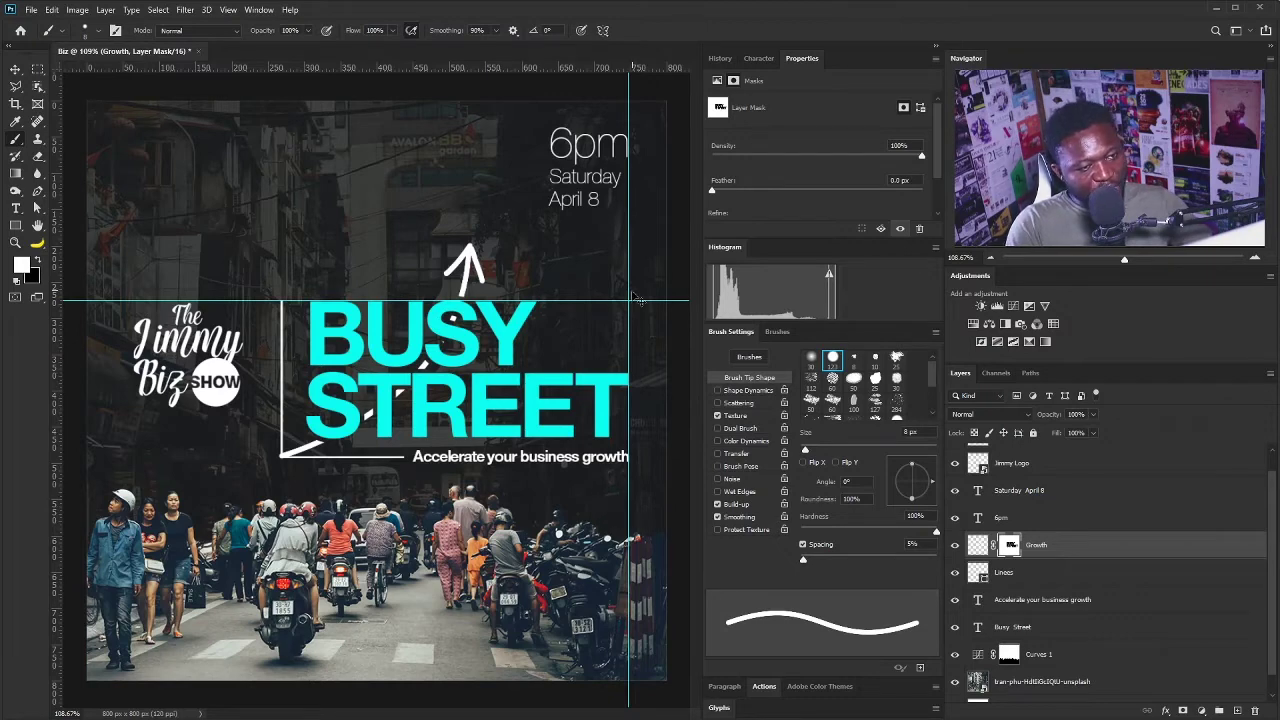
pyautogui.hotkey('ctrl', ';')
pyautogui.moveTo(520, 342); pyautogui.dragTo(360, 408)
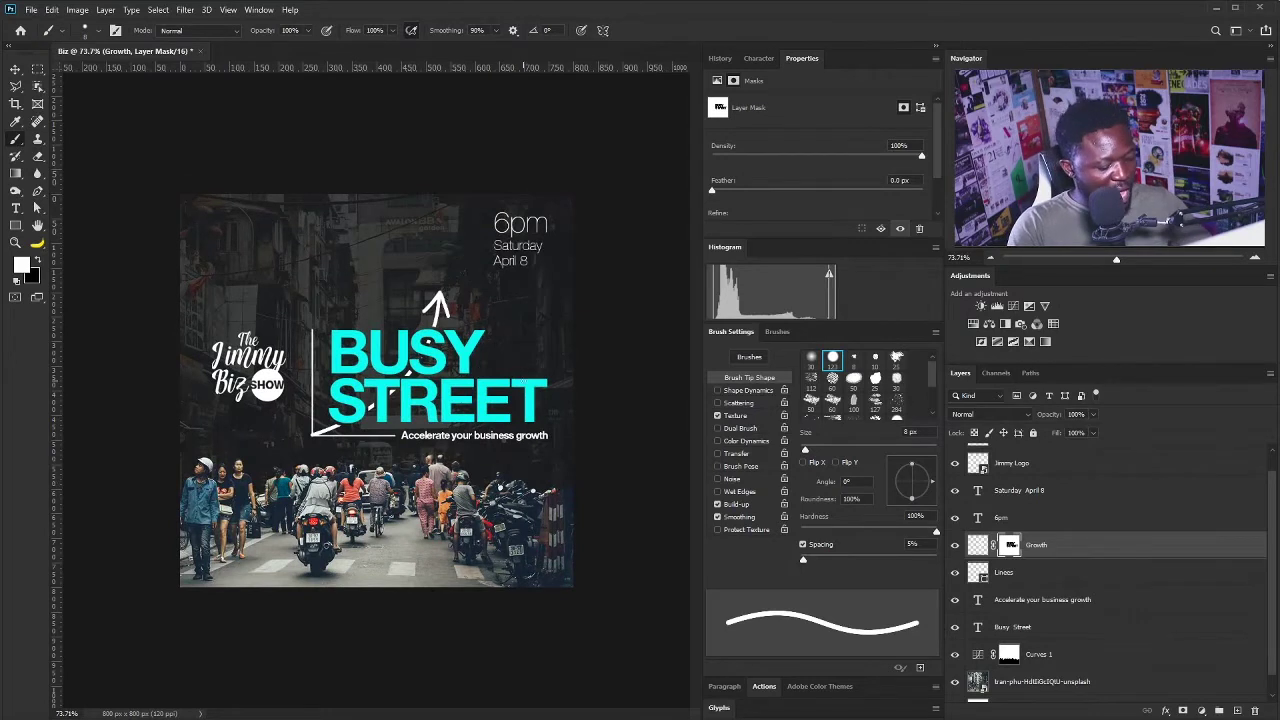
# - Group all layers from Busy Street up to the logo and delete the hidden Layer 1
pyautogui.press('v')
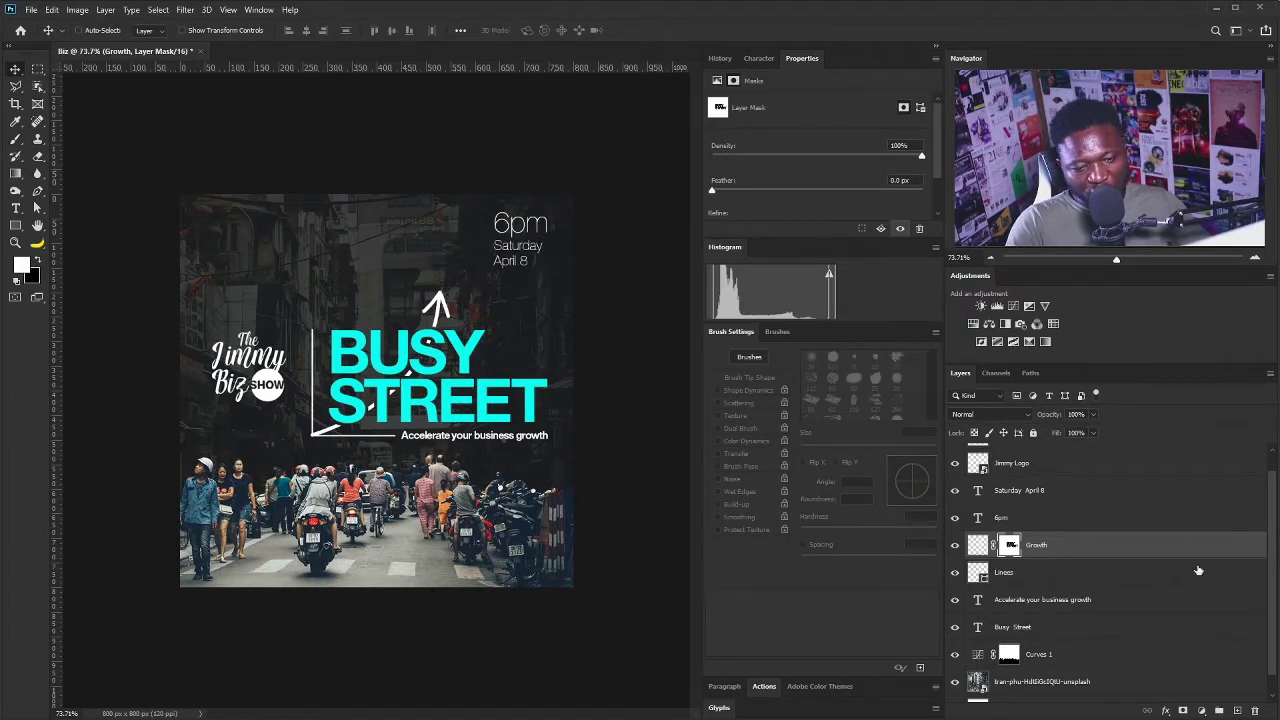
pyautogui.click(1129, 622)
pyautogui.scroll(-1, 1129, 622)
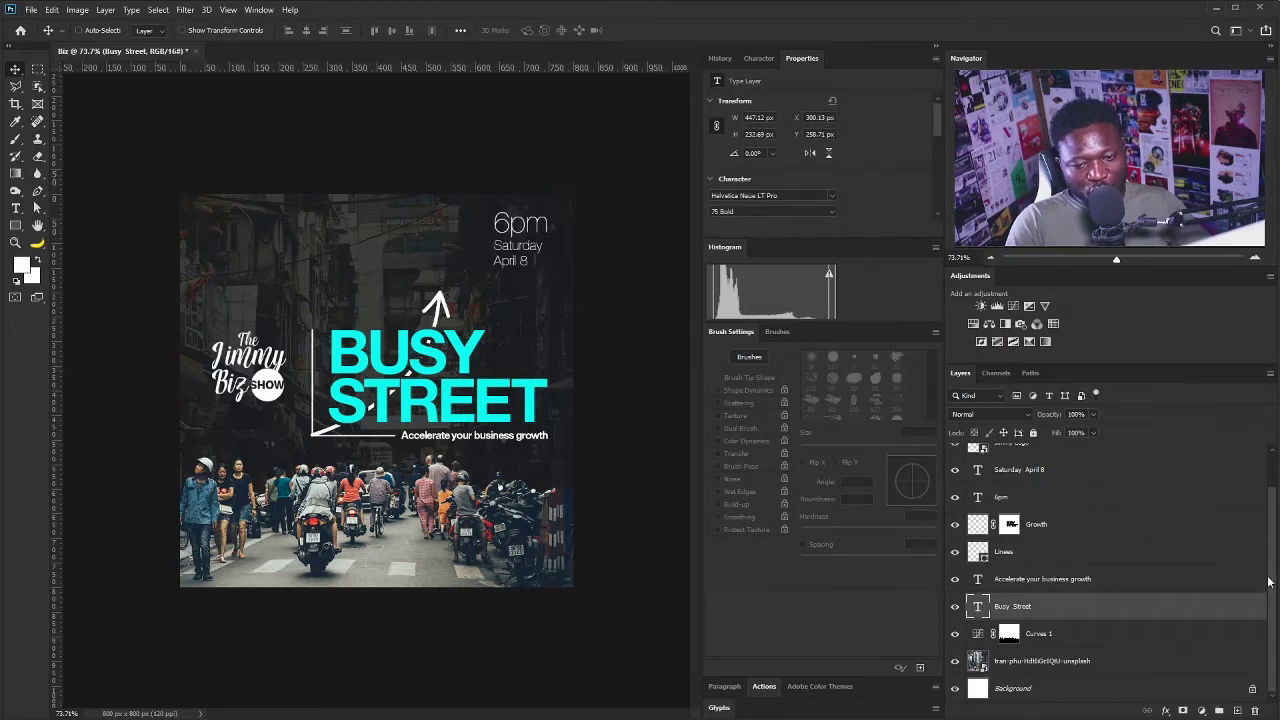
pyautogui.scroll(2, 1268, 575)
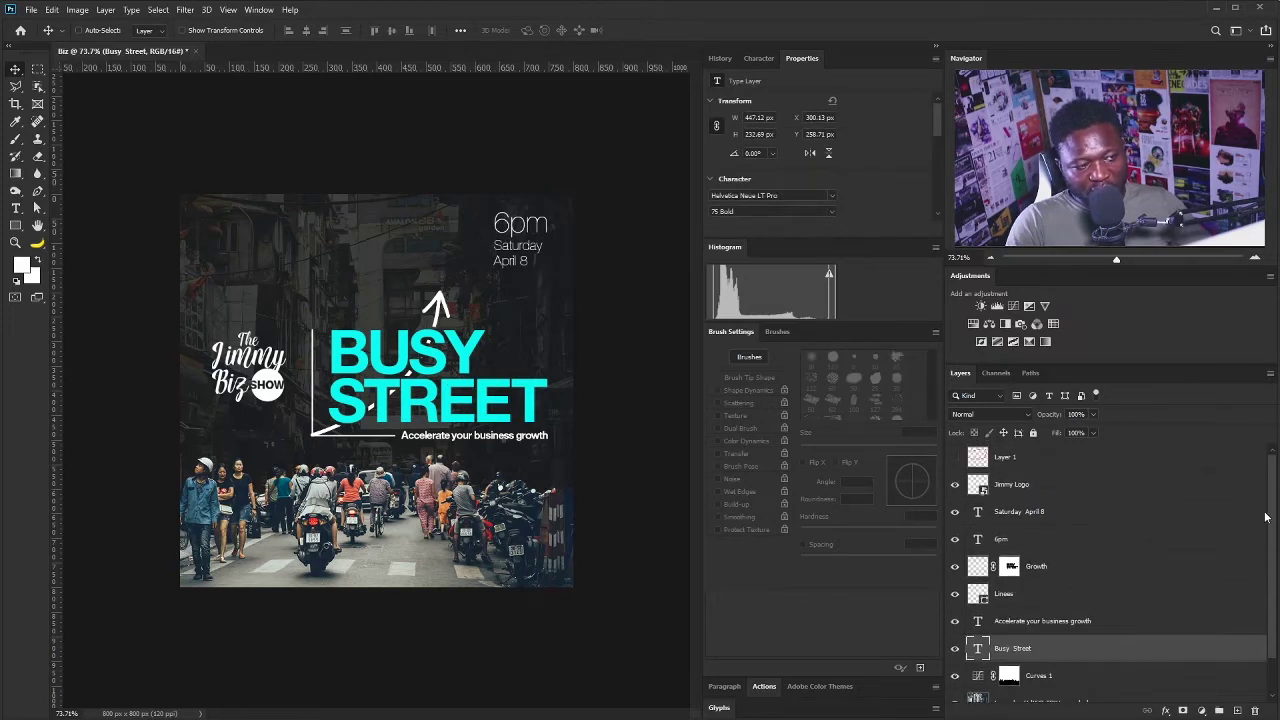
pyautogui.keyDown('shift'); pyautogui.click(1043, 490); pyautogui.keyUp('shift')
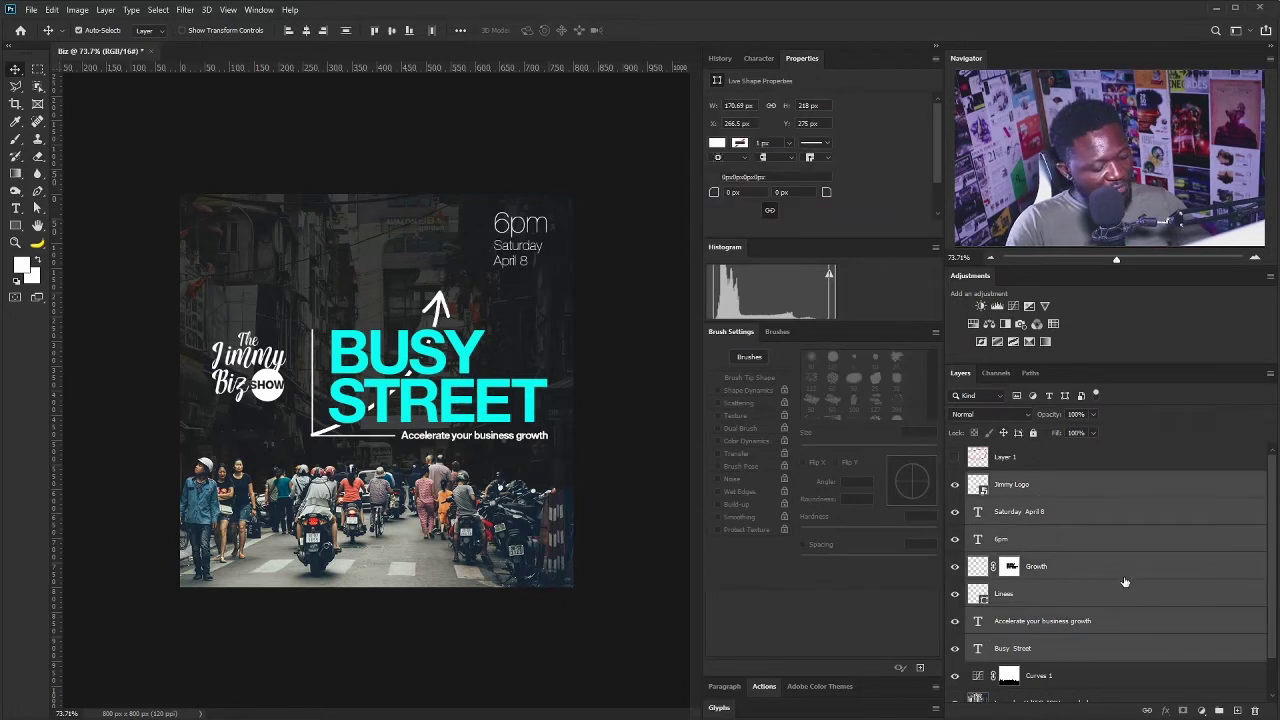
pyautogui.hotkey('ctrl', 'g')
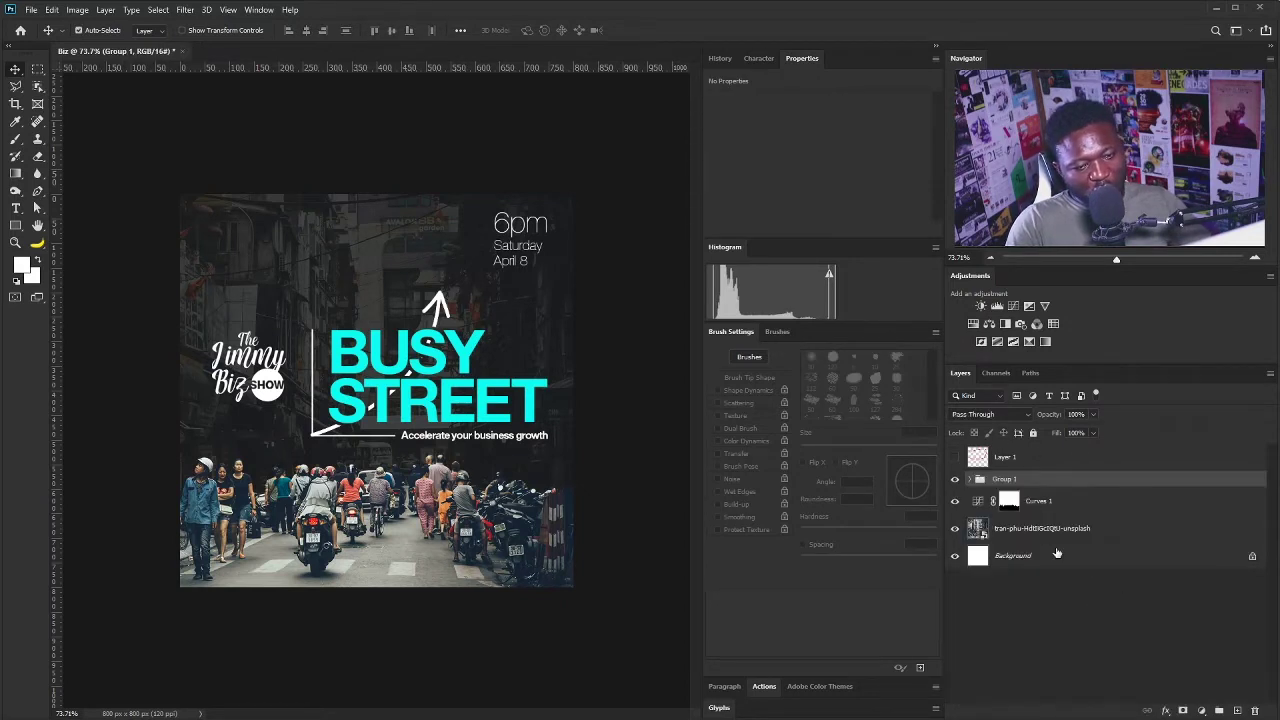
pyautogui.moveTo(1054, 461); pyautogui.dragTo(1254, 709)
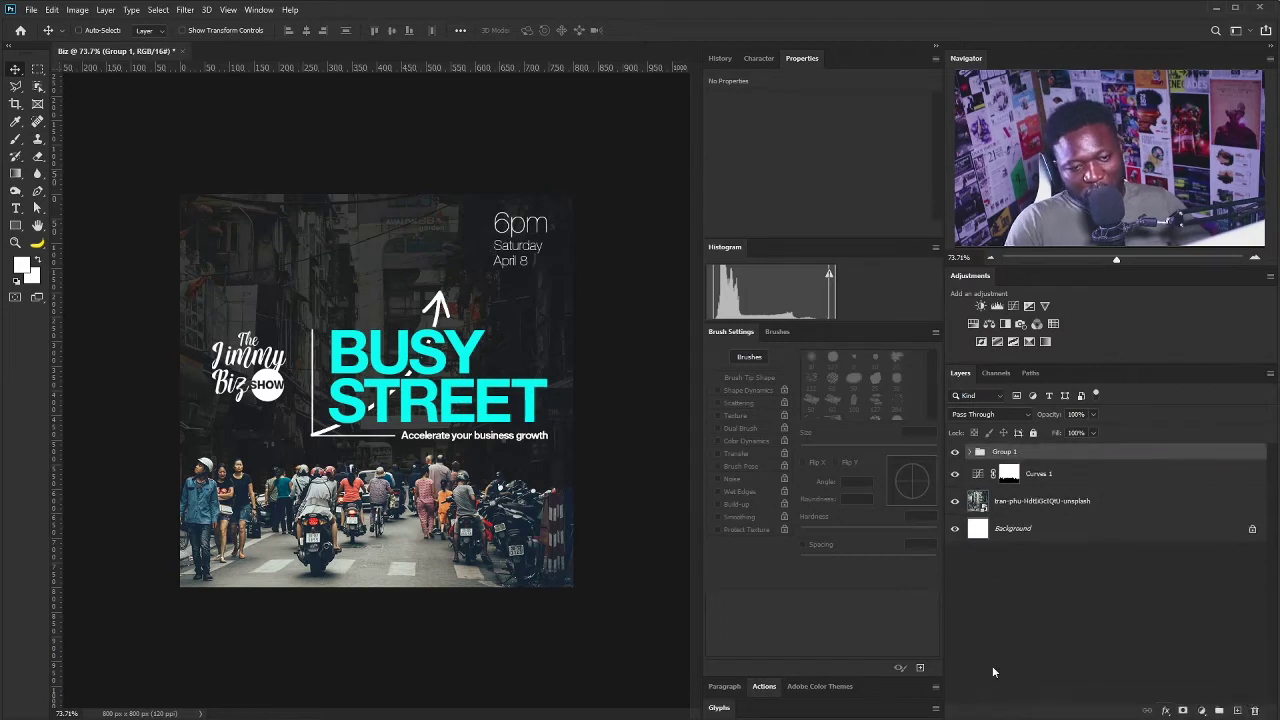
# - Toggle the new group's visibility off and on to check its contents, and rename the group as Option_1
pyautogui.click(954, 452)
pyautogui.click(954, 452)
pyautogui.doubleClick(1005, 452)
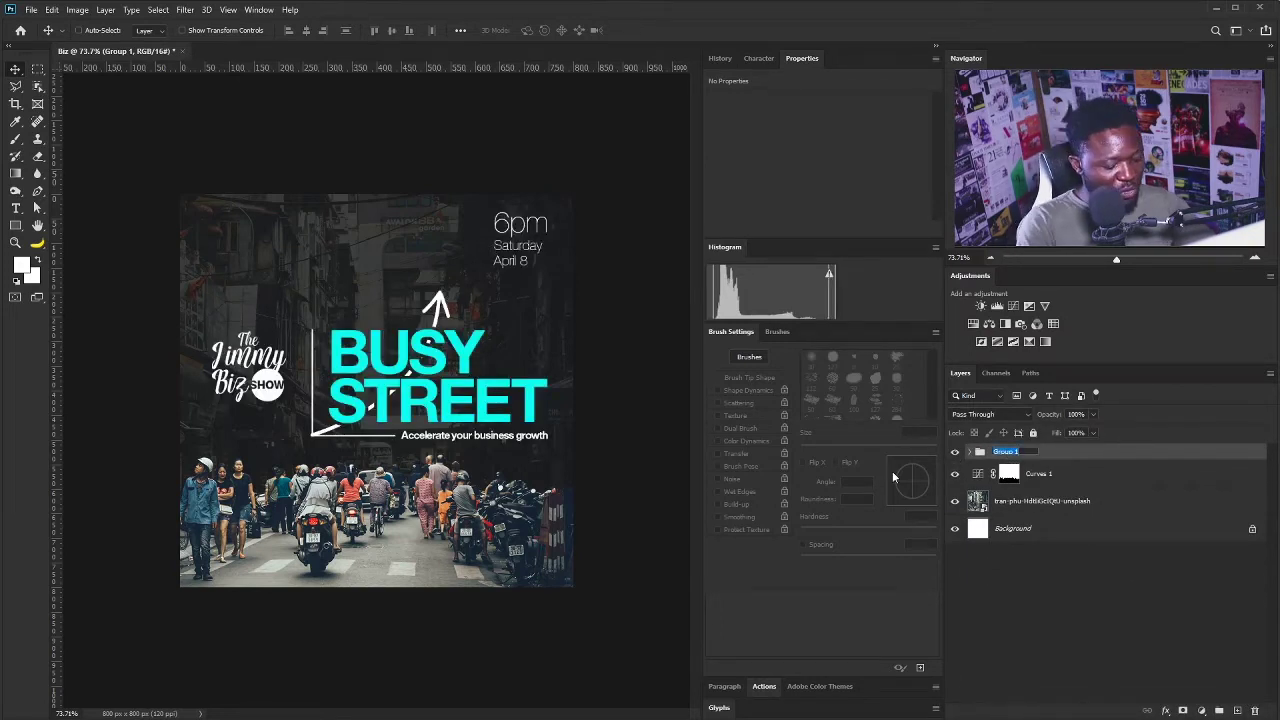
pyautogui.write('Option ')
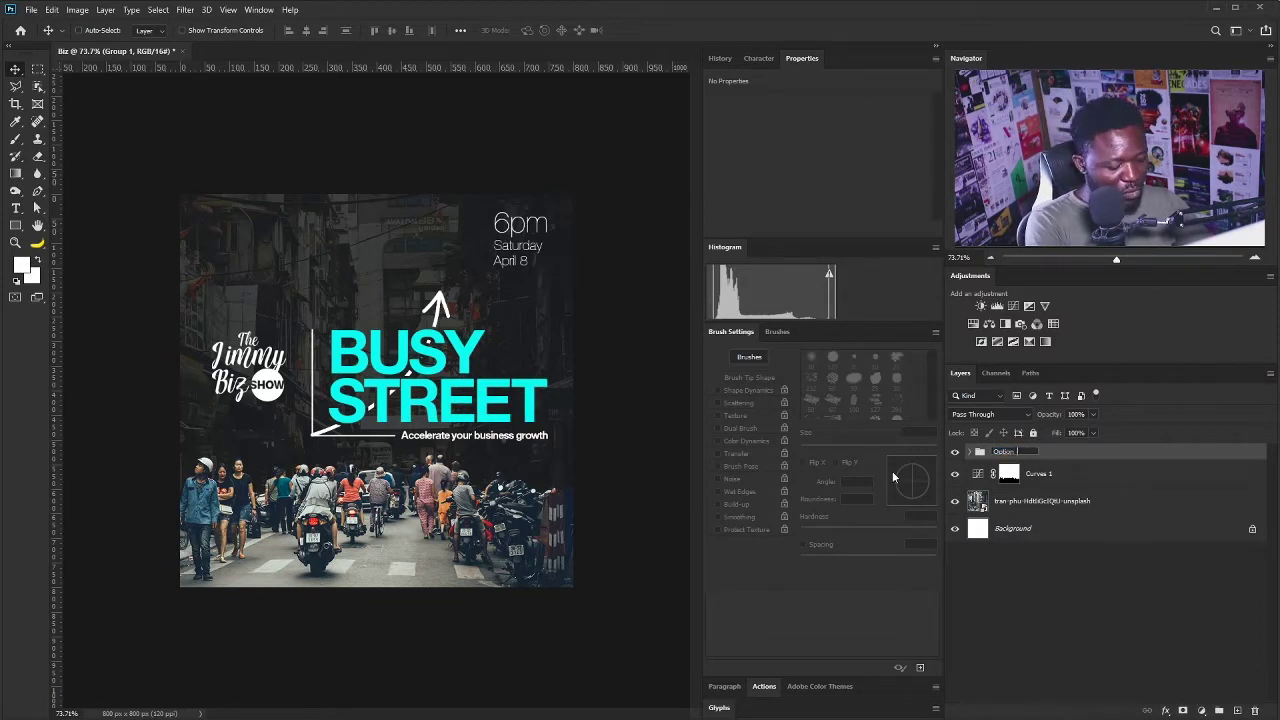
pyautogui.write('1')
pyautogui.press('Return')
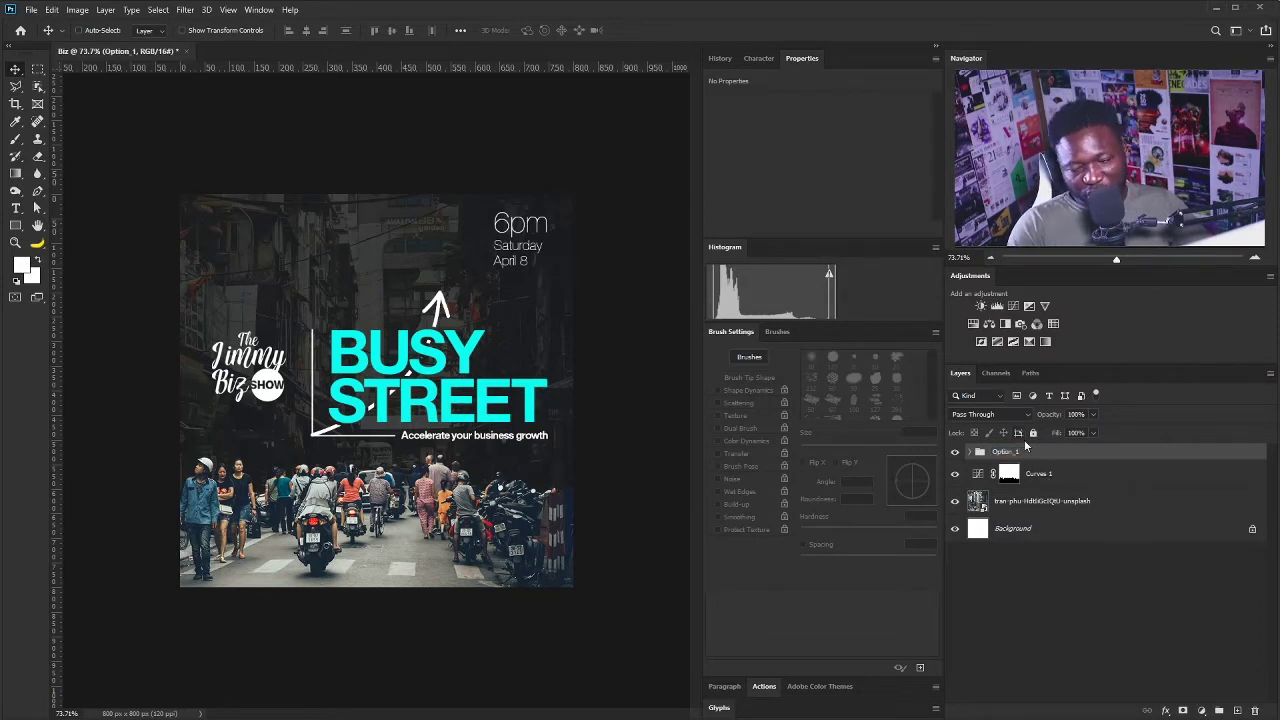
# - Duplicate the Option_1 group as Option_2 and hide the original group
pyautogui.moveTo(1050, 455); pyautogui.dragTo(1237, 710)
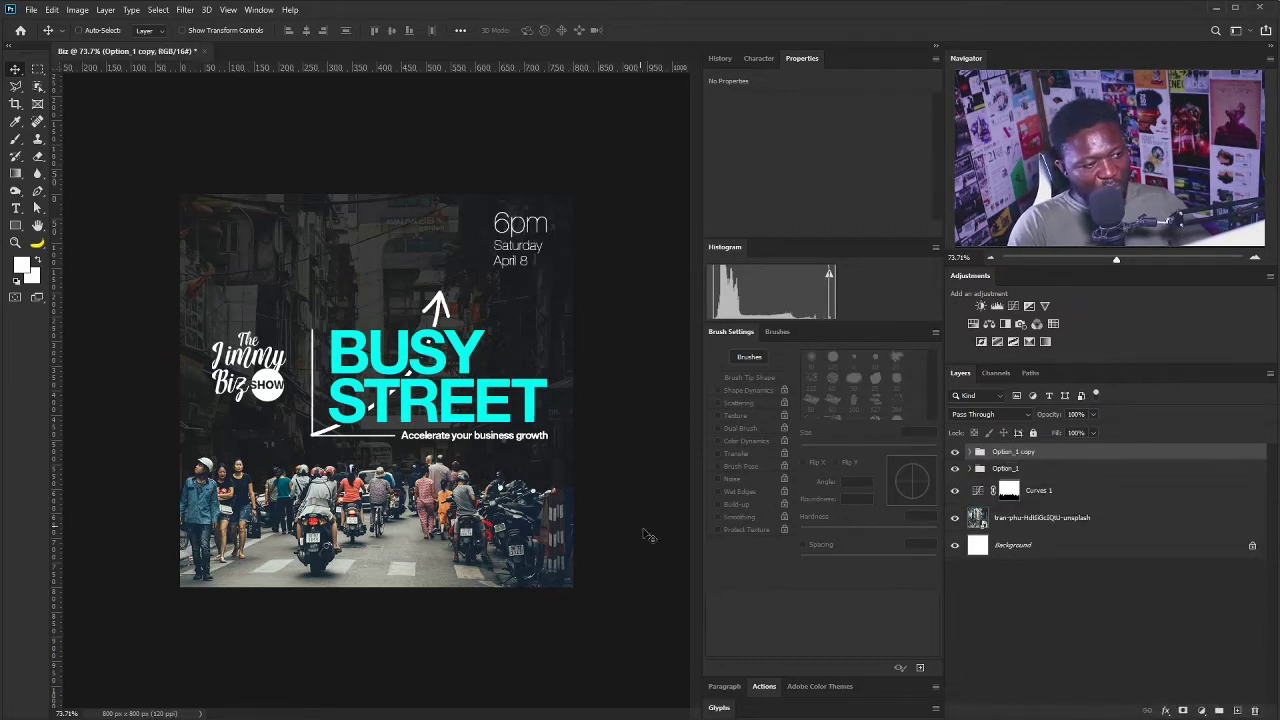
pyautogui.click(955, 469)
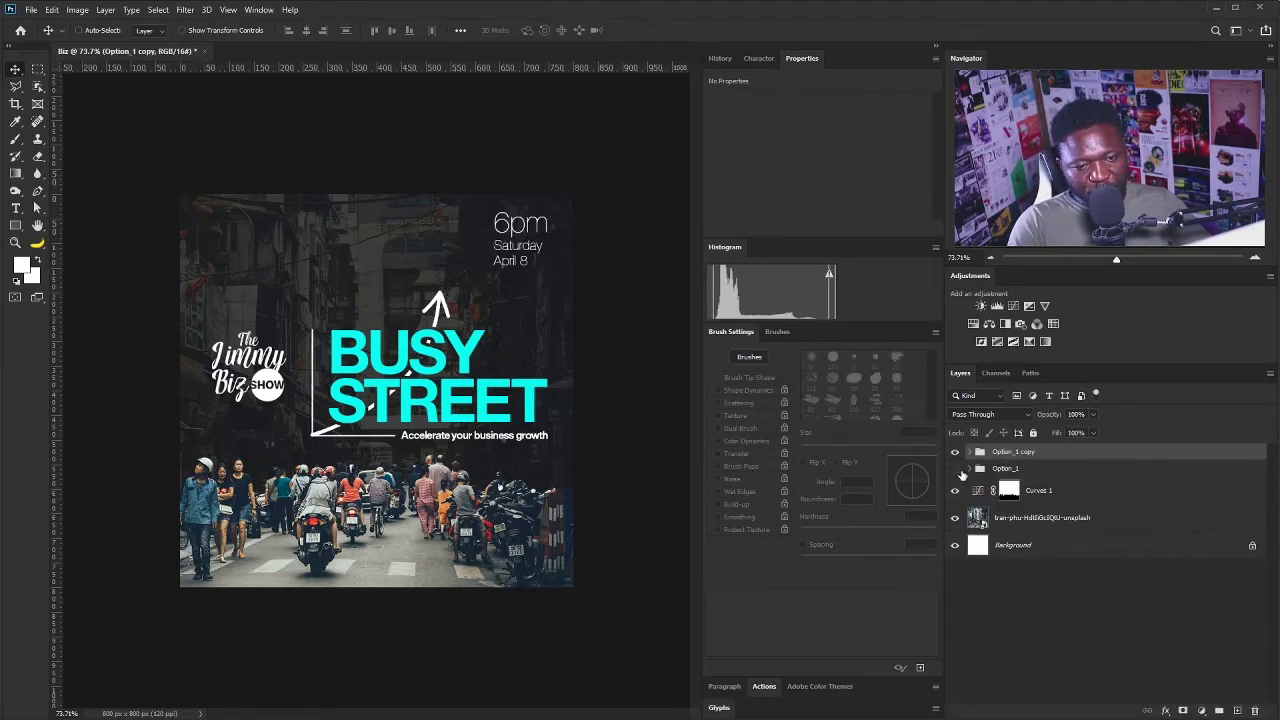
pyautogui.doubleClick(1010, 453)
pyautogui.moveTo(1018, 452); pyautogui.dragTo(1058, 451)
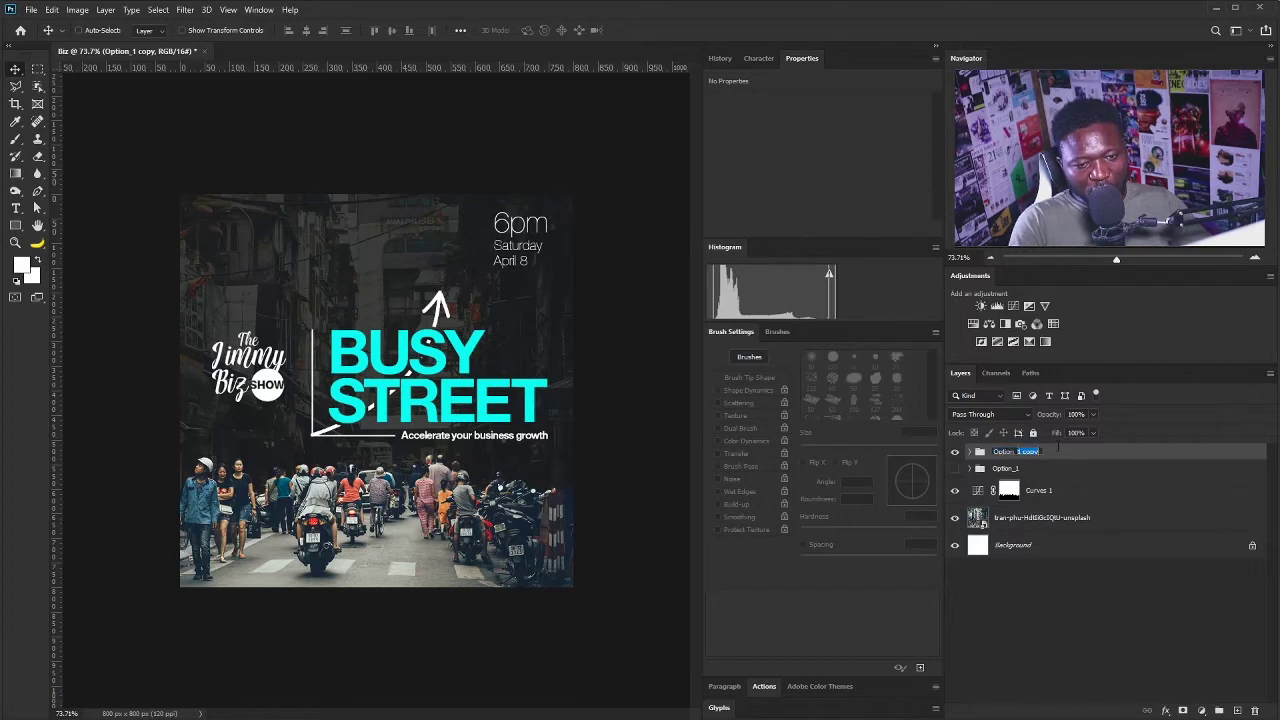
pyautogui.write('2')
pyautogui.press('Return')
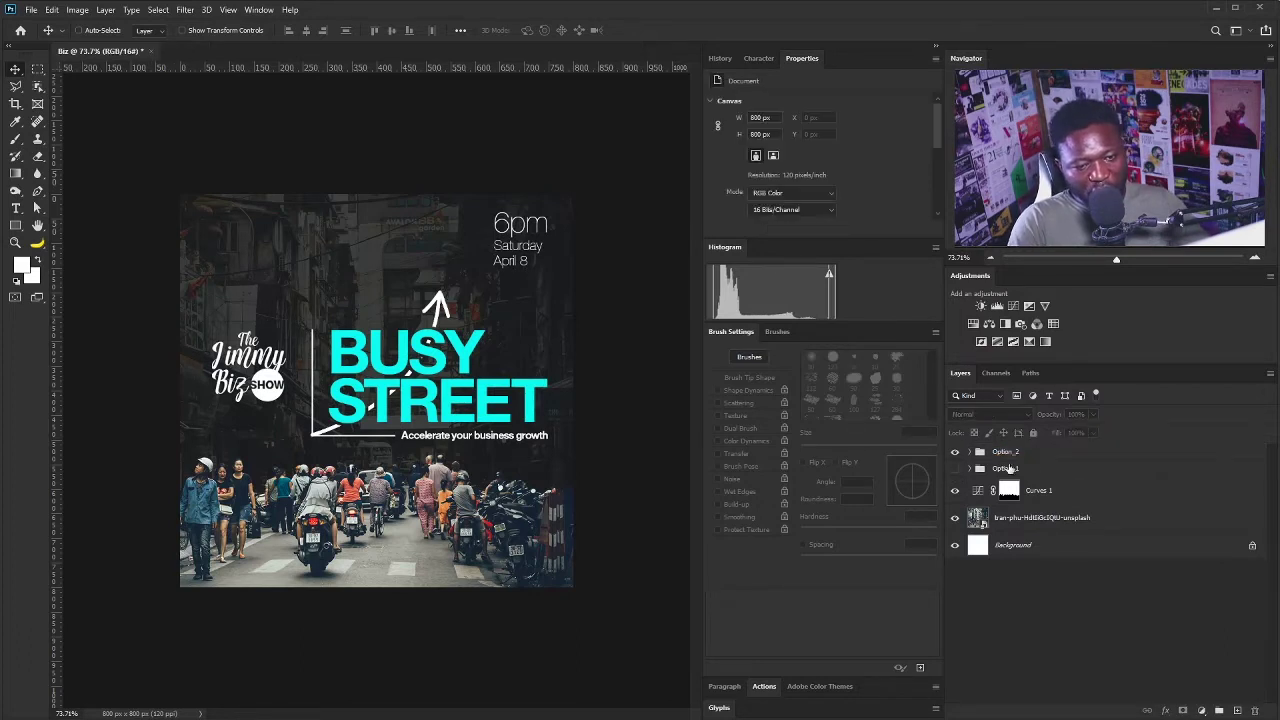
# - Expand the Option_2 group and hide its logo layer
pyautogui.click(970, 452)
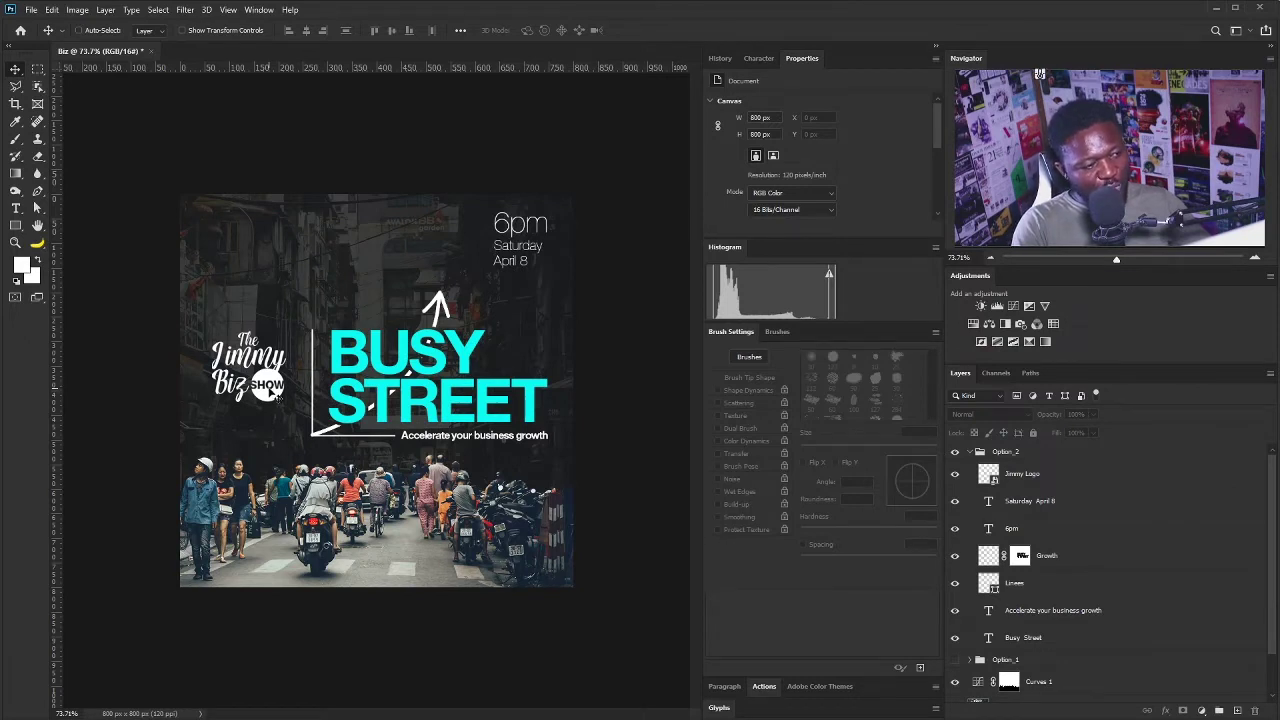
pyautogui.rightClick(272, 390)
pyautogui.click(291, 409)
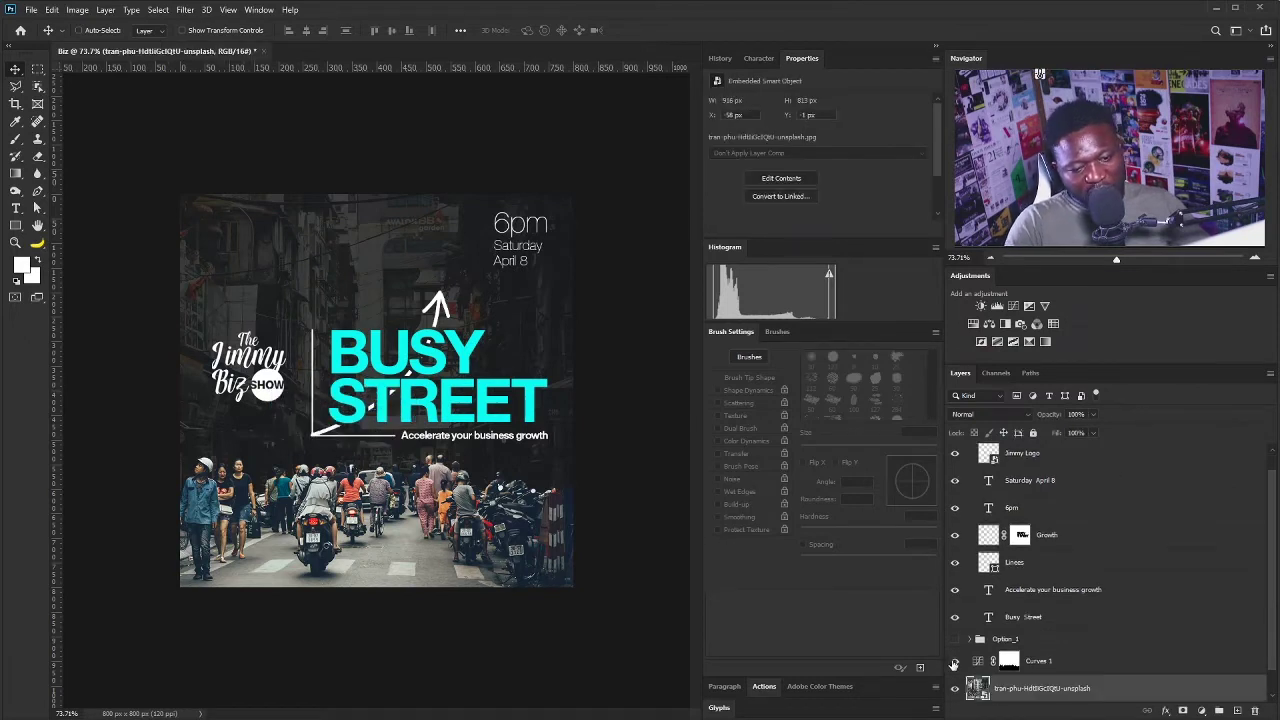
pyautogui.rightClick(264, 374)
pyautogui.click(277, 380)
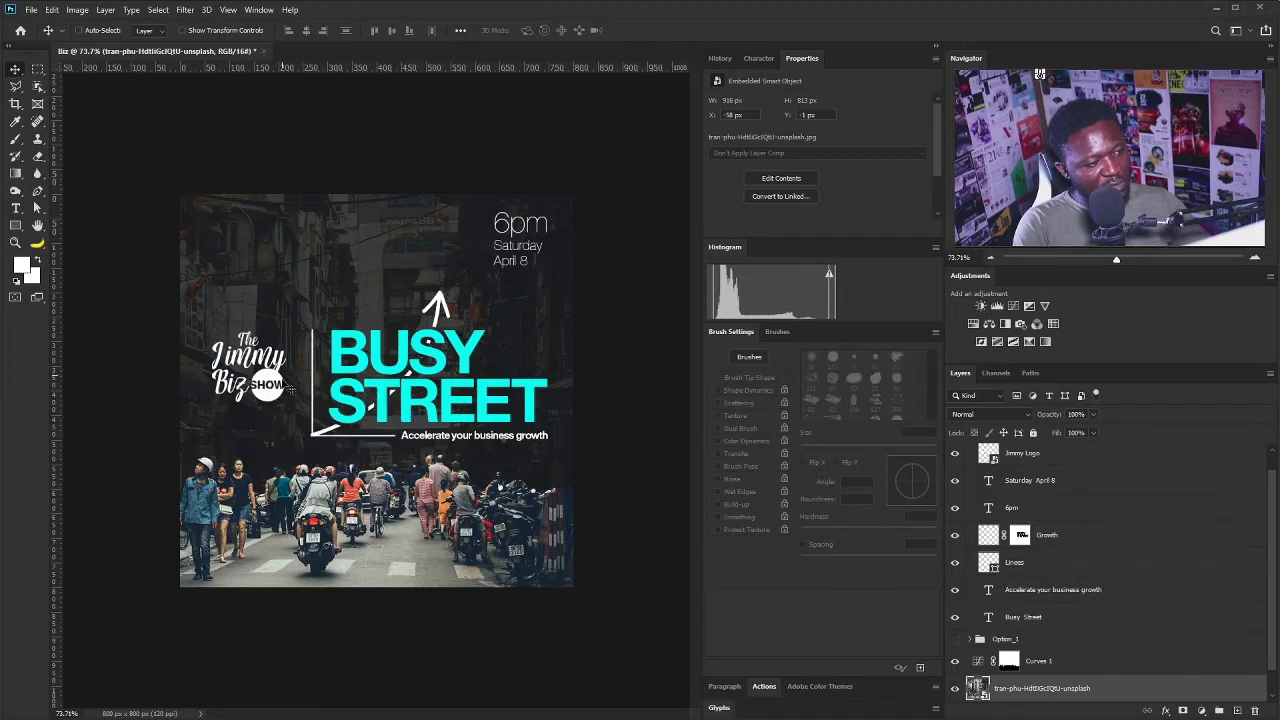
pyautogui.rightClick(266, 378)
pyautogui.click(300, 389)
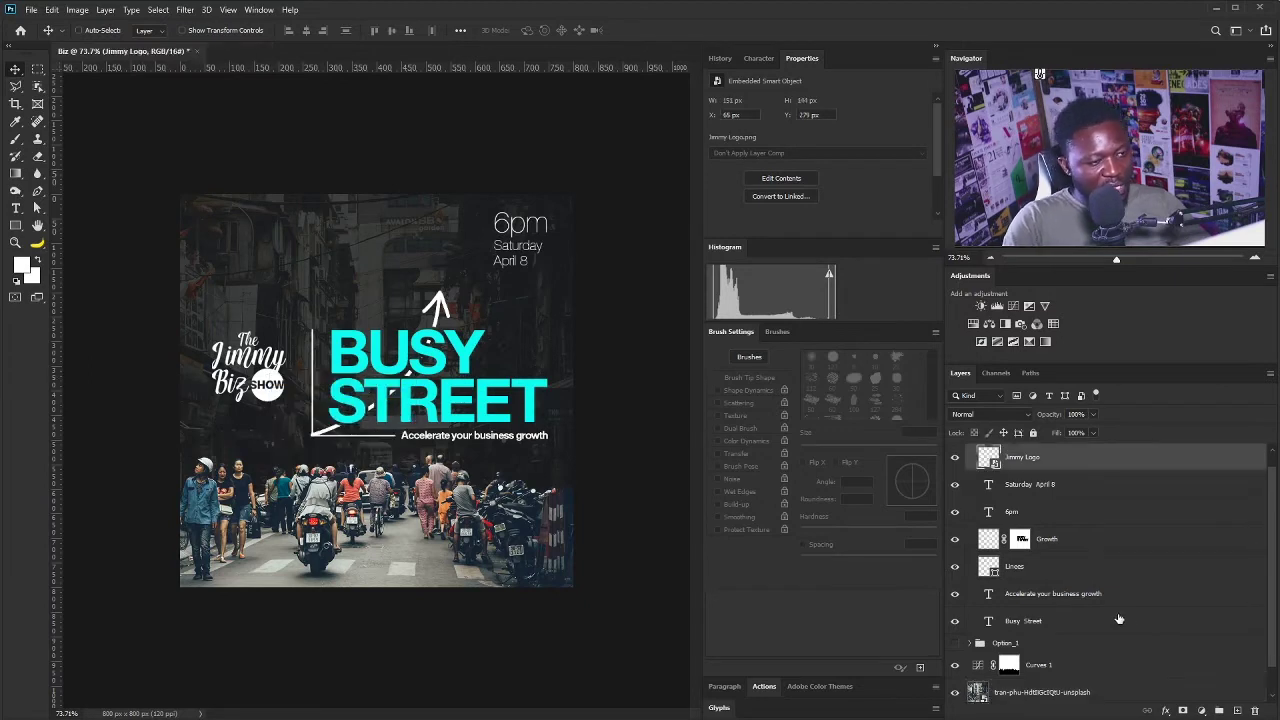
pyautogui.click(954, 457)
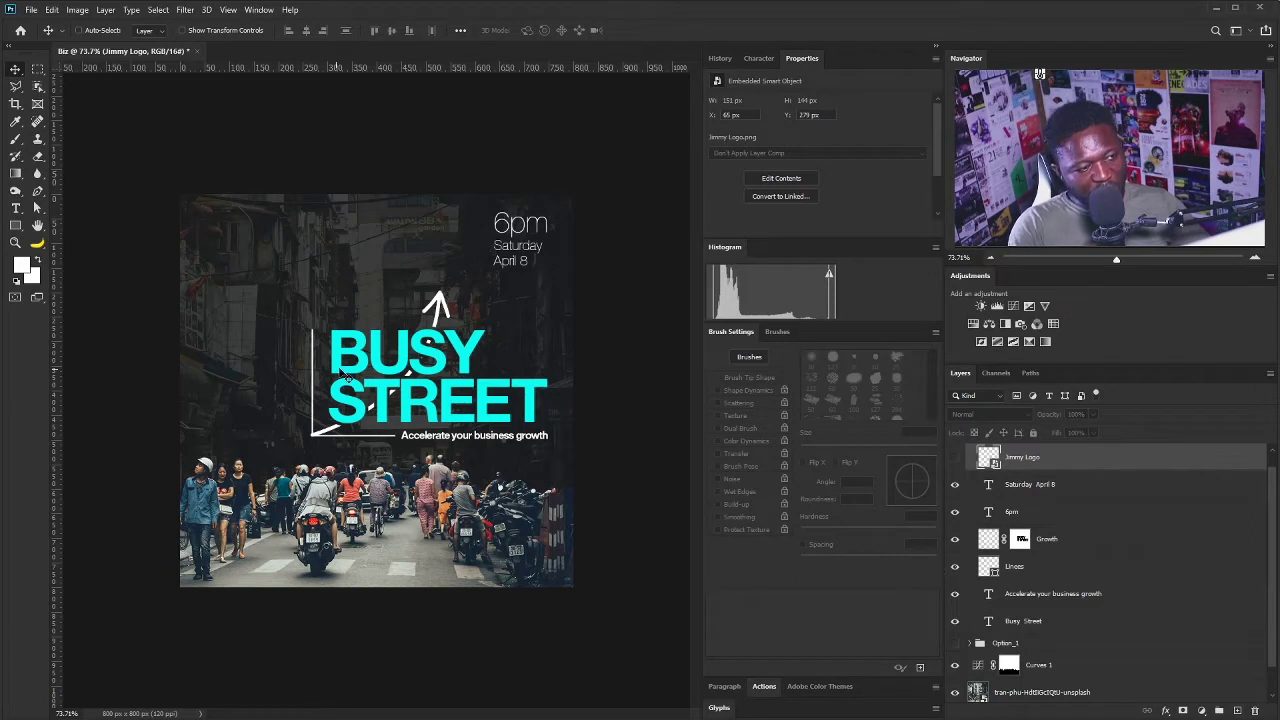
# - Hide the Growth arrow and Lines layers in the Option_2 group and delete both of them
pyautogui.rightClick(440, 299)
pyautogui.click(468, 318)
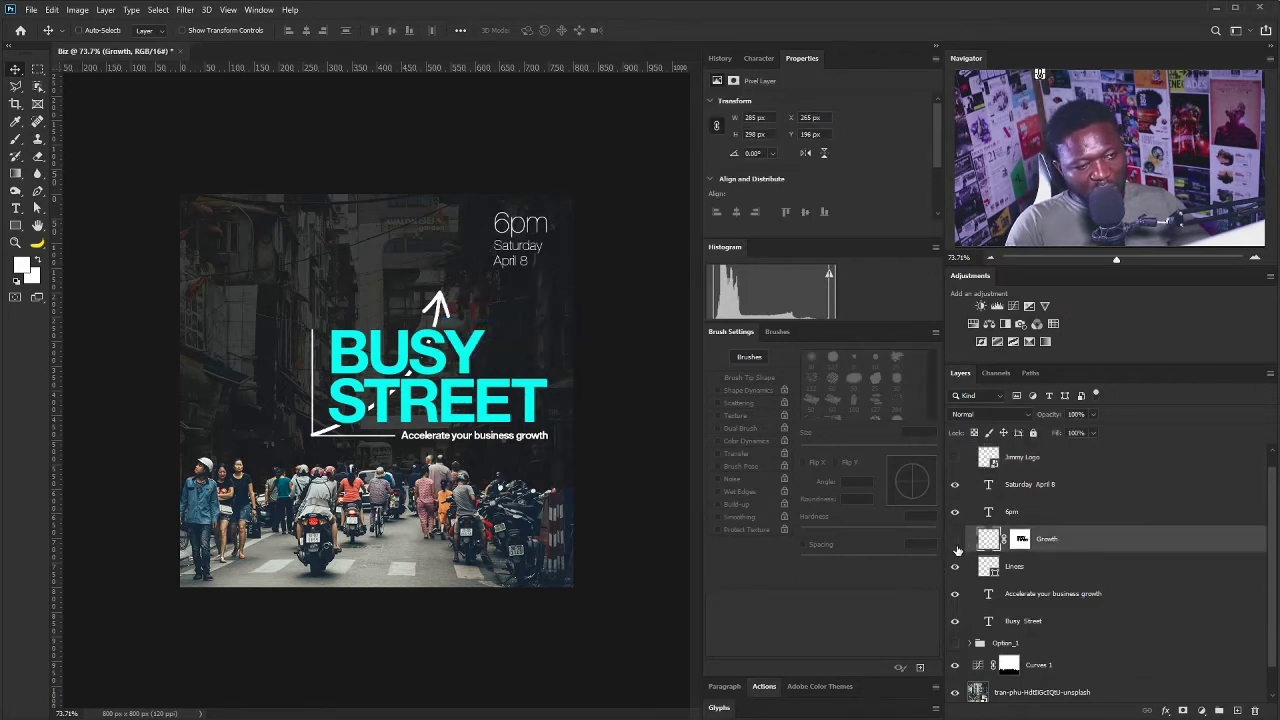
pyautogui.click(955, 541)
pyautogui.click(955, 567)
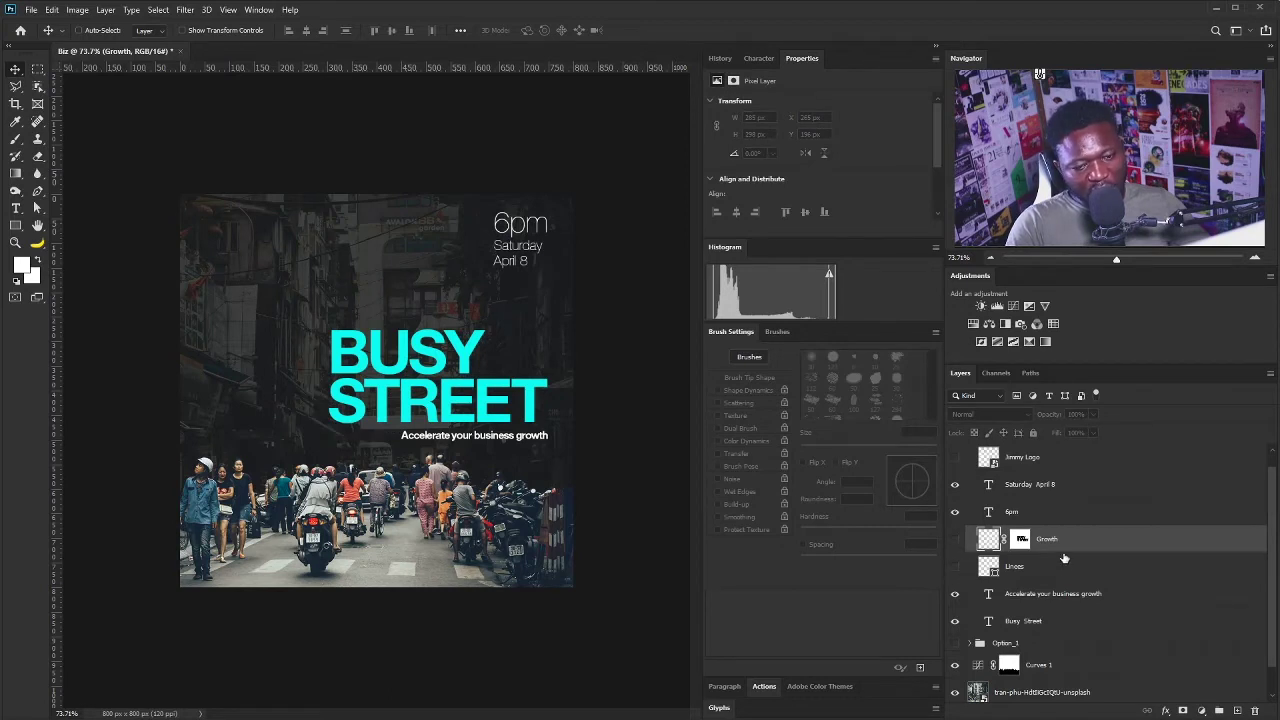
pyautogui.keyDown('shift'); pyautogui.click(1050, 566); pyautogui.keyUp('shift')
pyautogui.moveTo(1050, 566); pyautogui.dragTo(1254, 710)
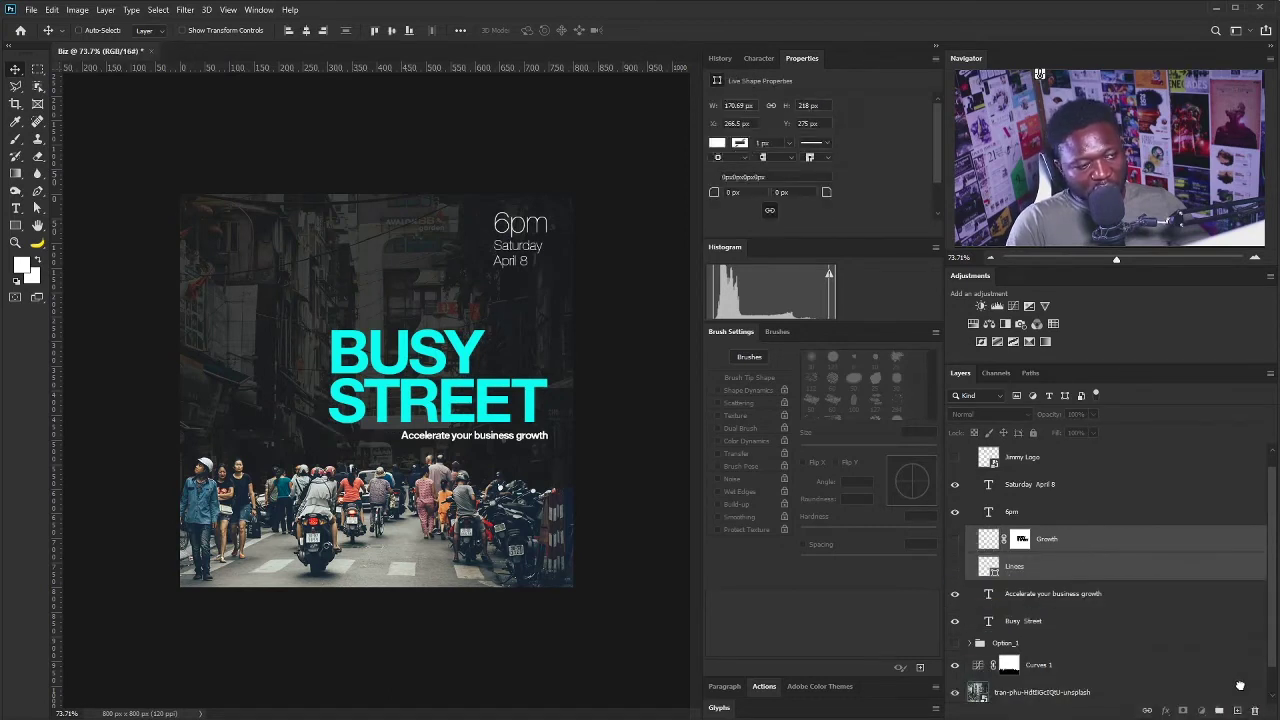
# - Enlarge the BUSY STREET heading to nearly the canvas width and indent the word BUSY with spaces
pyautogui.keyDown('ctrl'); pyautogui.click(455, 410); pyautogui.keyUp('ctrl')
pyautogui.hotkey('ctrl', 't')
pyautogui.moveTo(546, 330); pyautogui.dragTo(491, 283)
pyautogui.scroll(3, 383, 391)
pyautogui.doubleClick(110, 300)
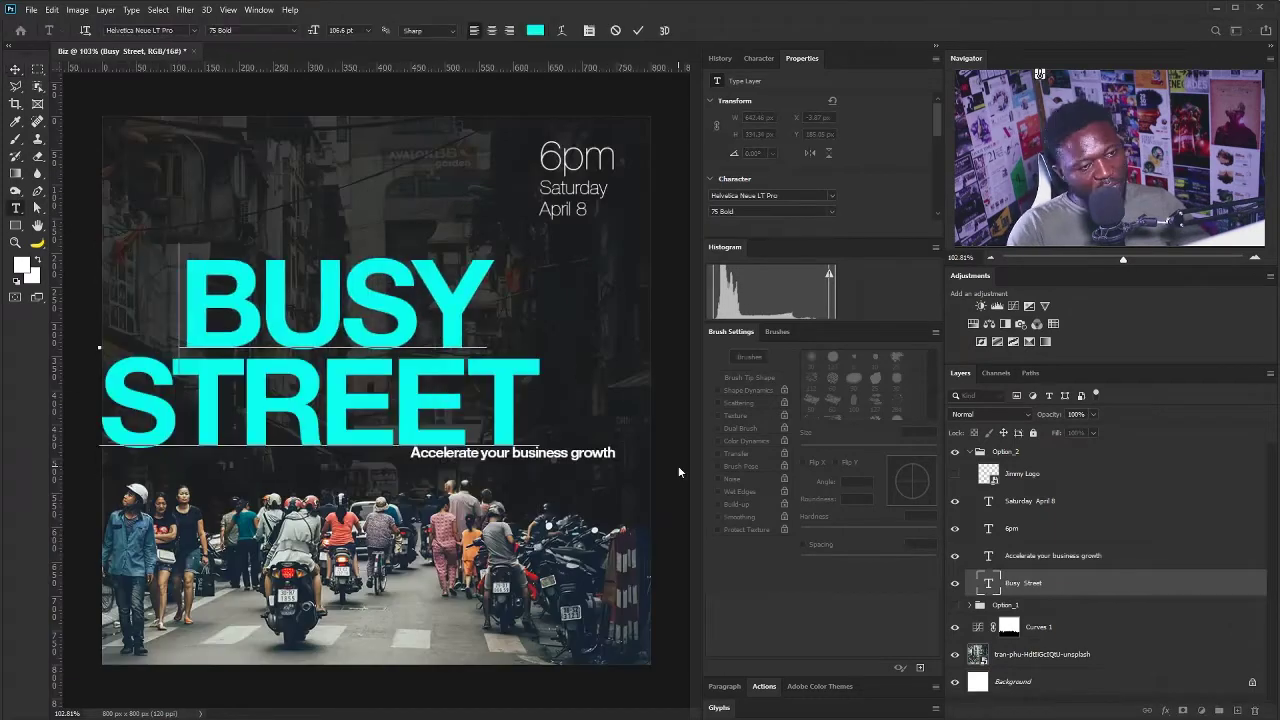
pyautogui.hotkey('ctrl', 't')
# - Move the tagline beneath the end of STREET and the time and date texts above and beside BUSY
pyautogui.rightClick(565, 457)
pyautogui.click(620, 473)
pyautogui.moveTo(590, 455); pyautogui.dragTo(533, 466)
pyautogui.moveTo(625, 210)
pyautogui.mouseDown()
pyautogui.moveTo(651, 423)
pyautogui.moveTo(332, 240)
pyautogui.mouseUp()
# - Set the heading's leading to 93 pt and draw a white rectangle about 100 x 138 px after STREET
pyautogui.click(812, 99)
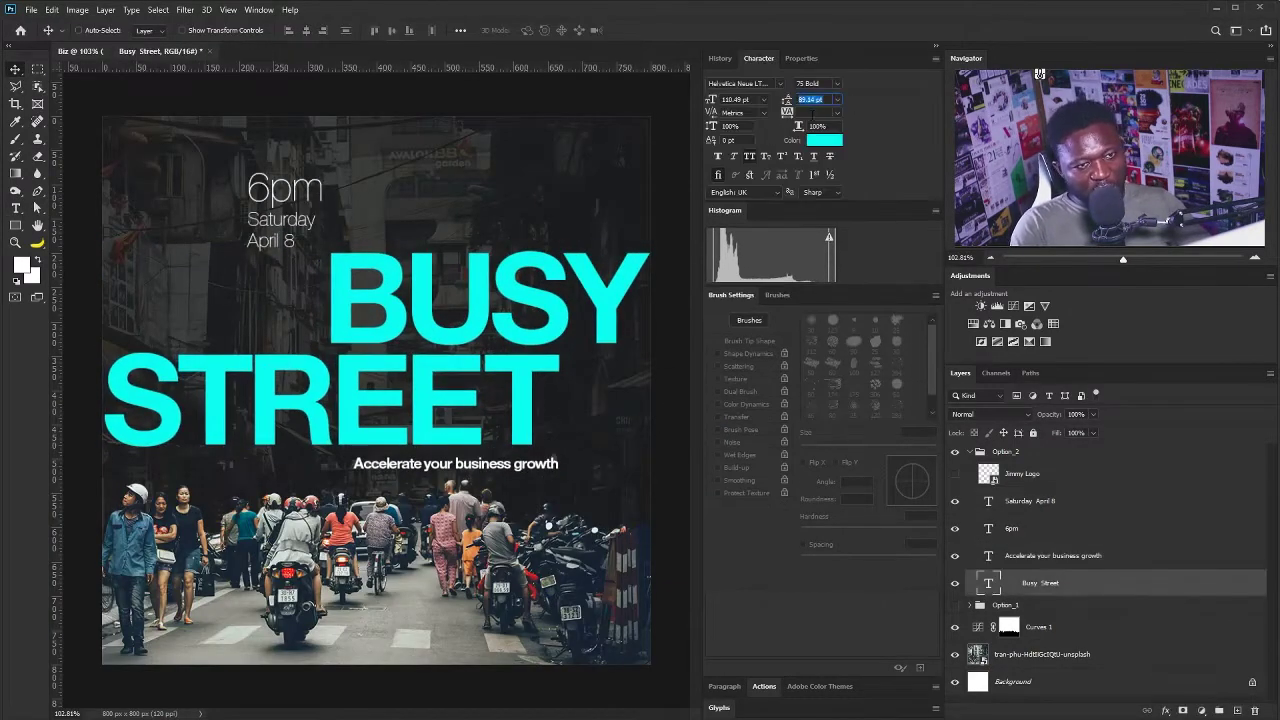
pyautogui.write('93')
pyautogui.moveTo(567, 358)
pyautogui.mouseDown()
pyautogui.moveTo(628, 454)
pyautogui.moveTo(628, 405)
pyautogui.mouseUp()
# - Move the time and date texts onto the white rectangle and set their text color to black, 000000
pyautogui.press('v')
pyautogui.rightClick(593, 420)
pyautogui.keyDown('shift'); pyautogui.click(637, 441); pyautogui.keyUp('shift')
pyautogui.hotkey('ctrl', 't')
pyautogui.press('Return')
pyautogui.moveTo(286, 198); pyautogui.dragTo(604, 402)
pyautogui.click(824, 140)
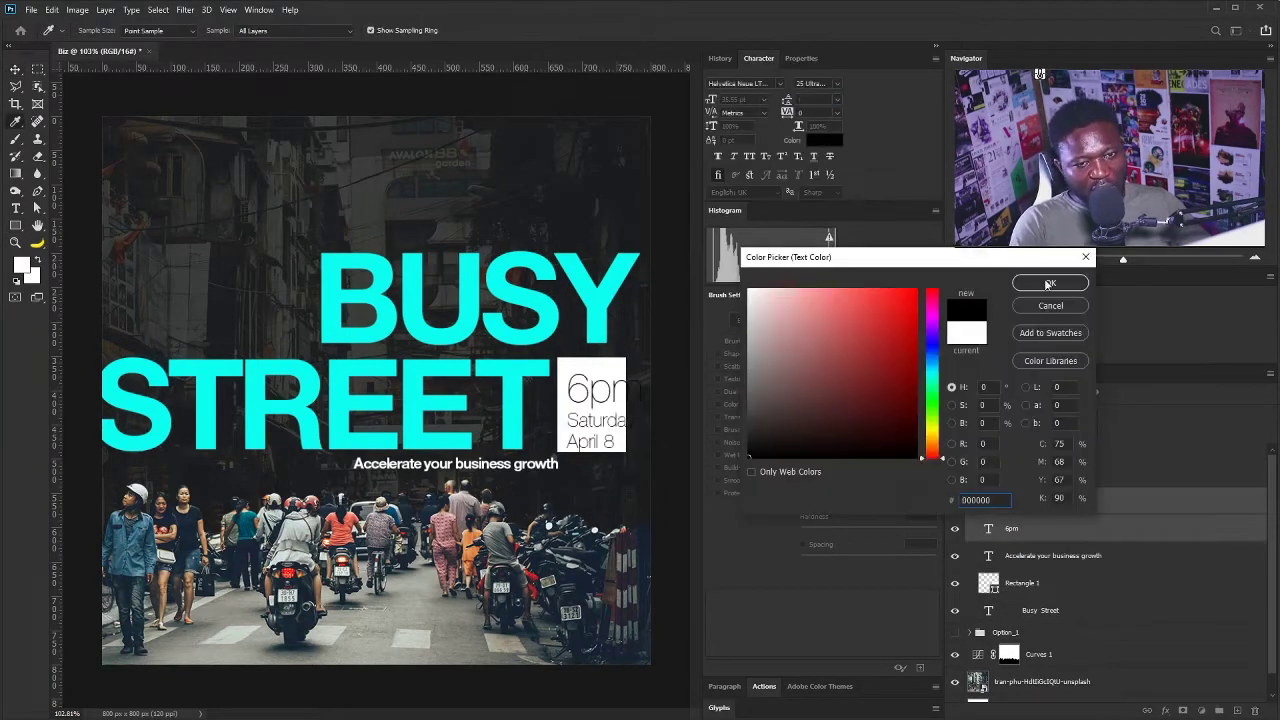
pyautogui.click(1049, 284)
# - Scale down the time and date texts, then set 6pm in 75 Bold at about 27 pt to span the box
pyautogui.moveTo(640, 466); pyautogui.dragTo(619, 445)
pyautogui.rightClick(586, 408)
pyautogui.click(600, 417)
pyautogui.hotkey('ctrl', 't')
pyautogui.press('Return')
pyautogui.moveTo(619, 389); pyautogui.dragTo(629, 385)
pyautogui.click(837, 83)
pyautogui.hotkey('ctrl', 't')
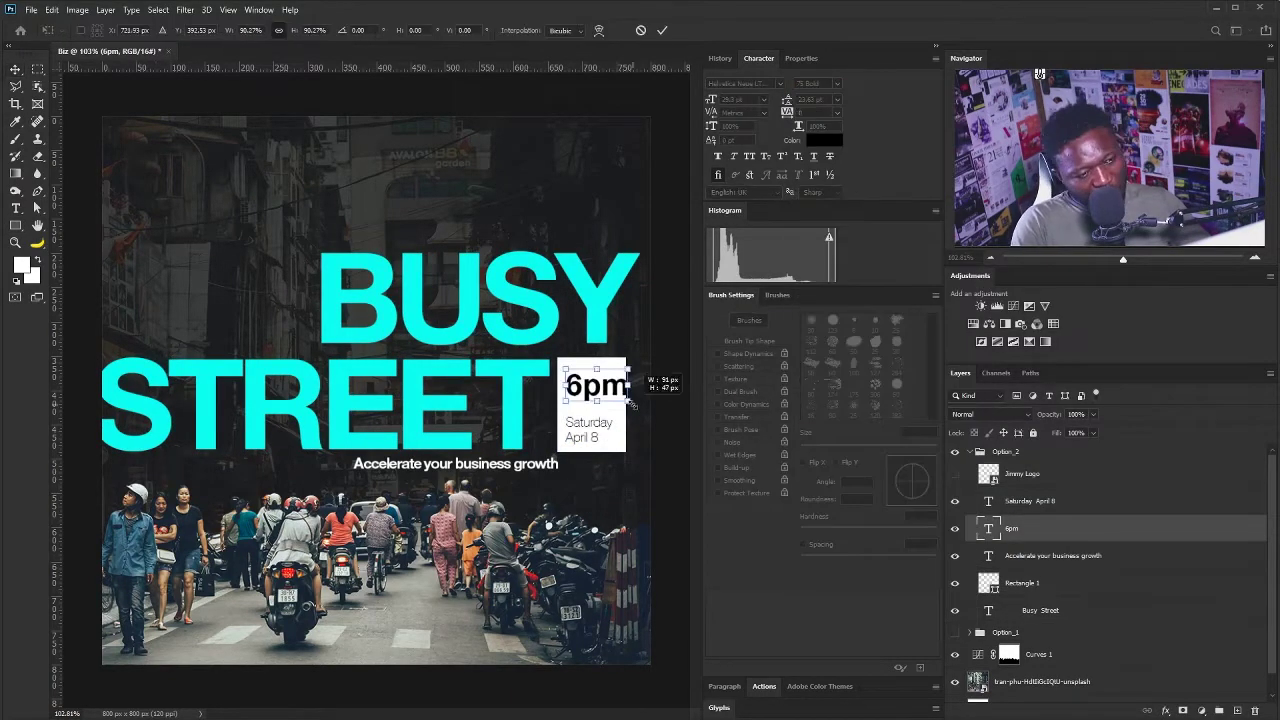
pyautogui.press('Return')
# - Set the Saturday April 8 text to the 75 Bold font style
pyautogui.rightClick(595, 423)
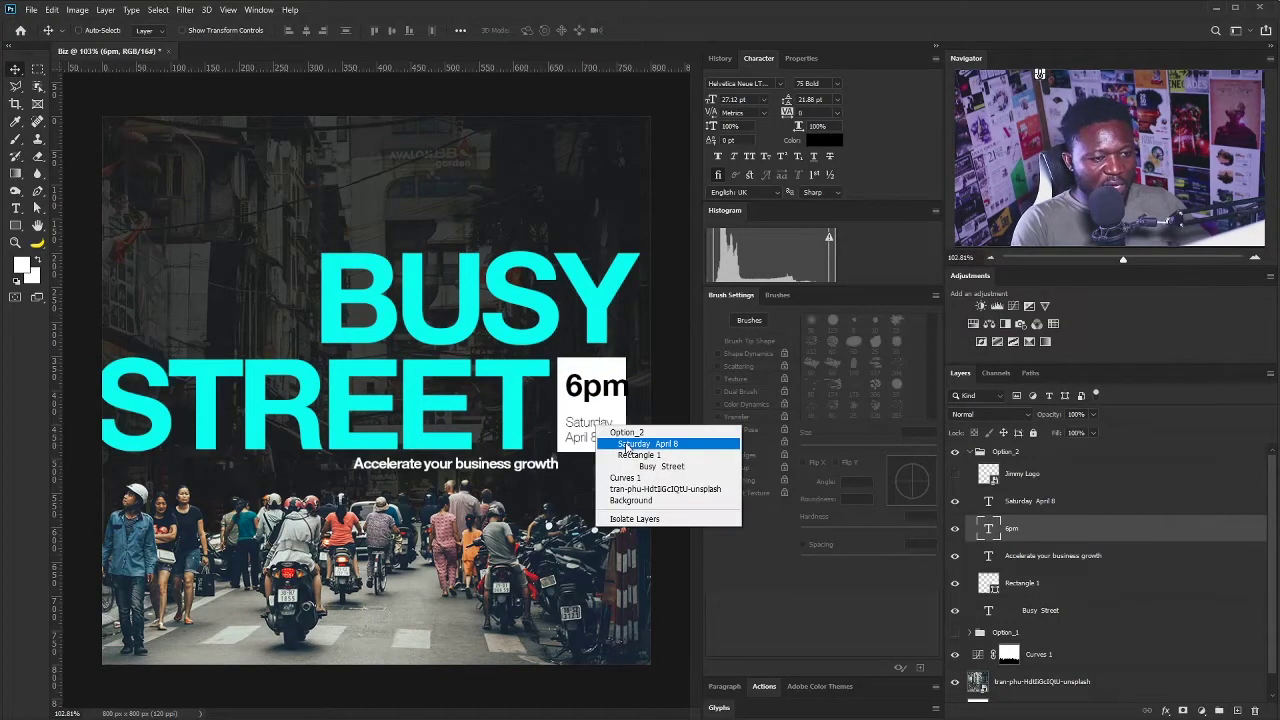
pyautogui.click(640, 440)
pyautogui.click(837, 86)
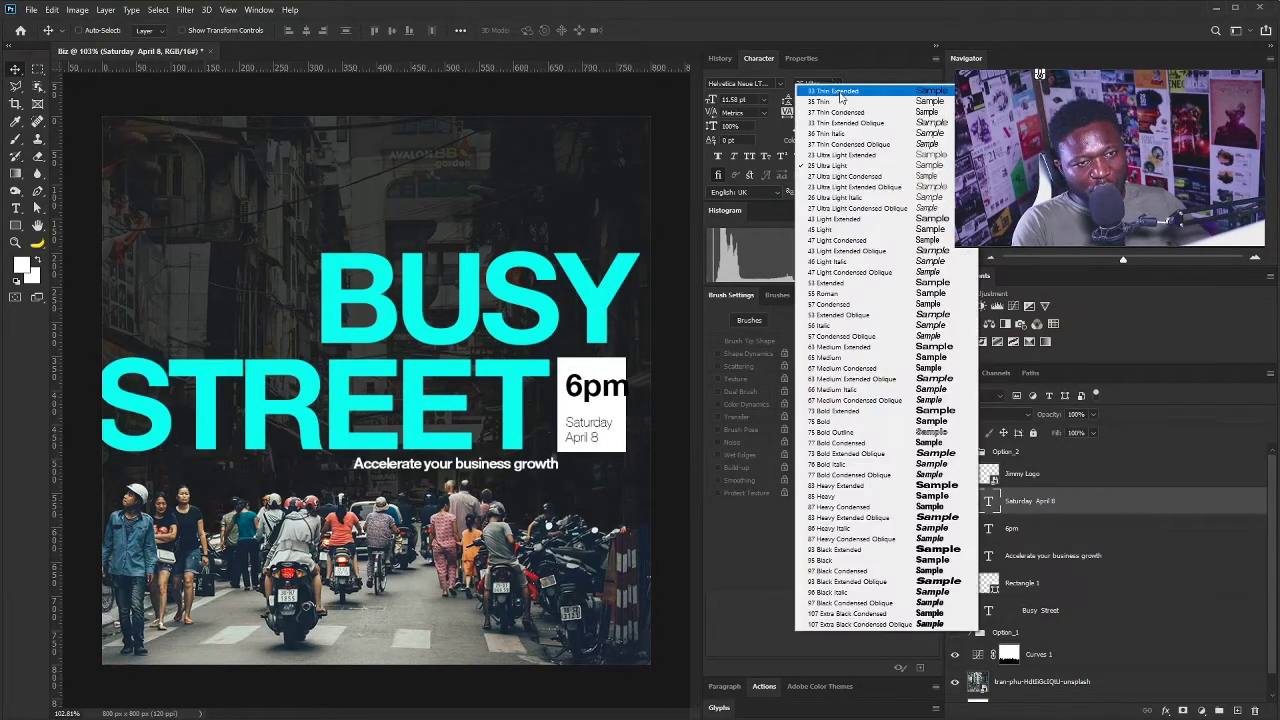
pyautogui.click(870, 422)
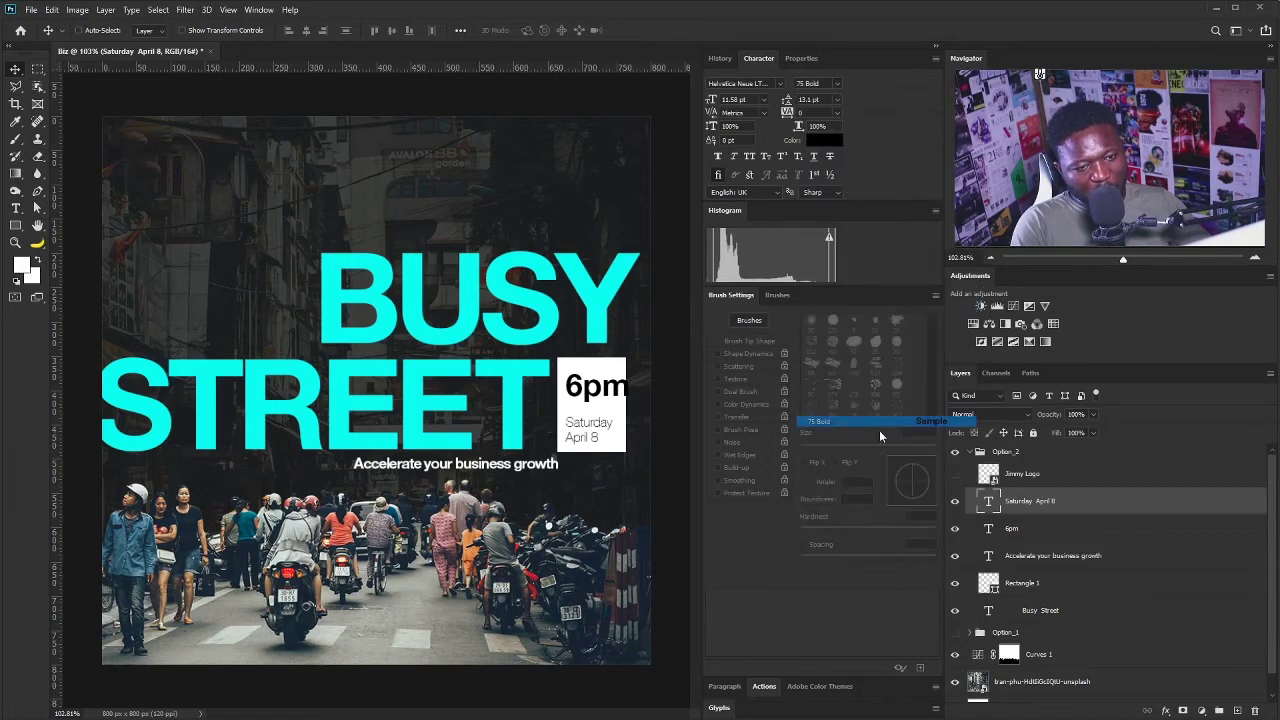
# - Draw a 75 x 3 px divider rectangle between 6pm and the date and fill it with black
pyautogui.click(16, 228)
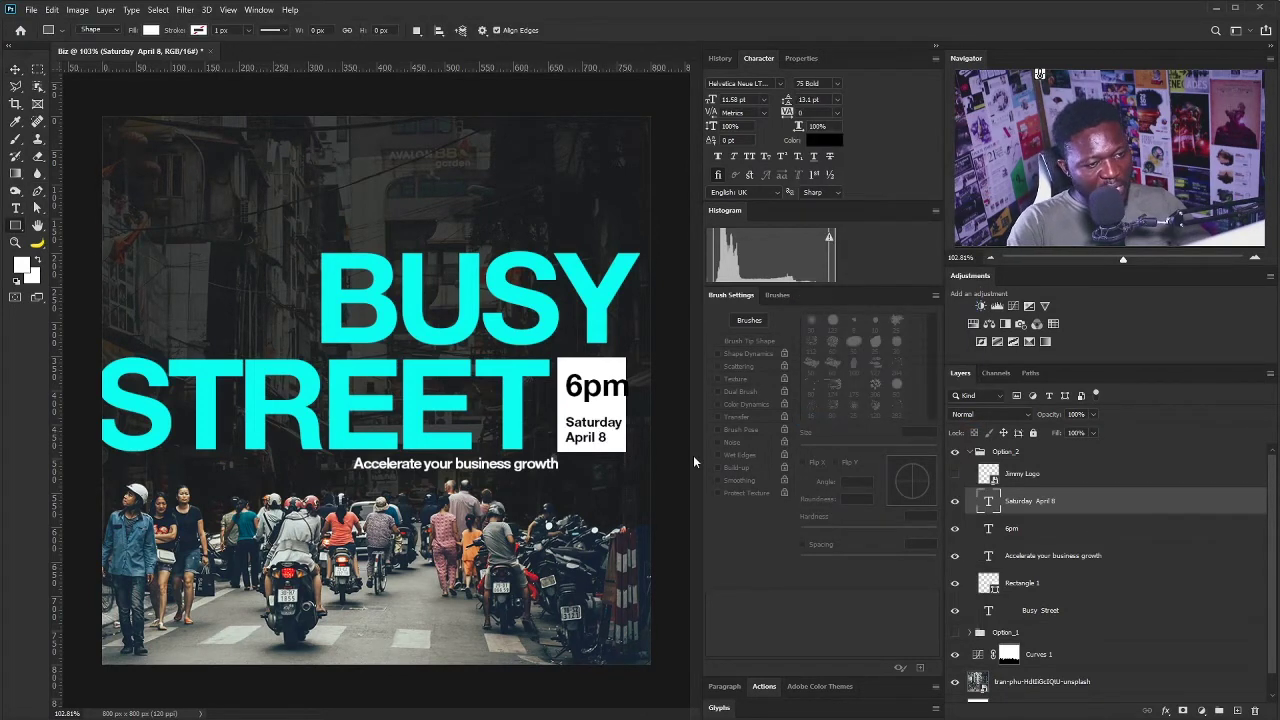
pyautogui.moveTo(566, 408); pyautogui.dragTo(619, 410)
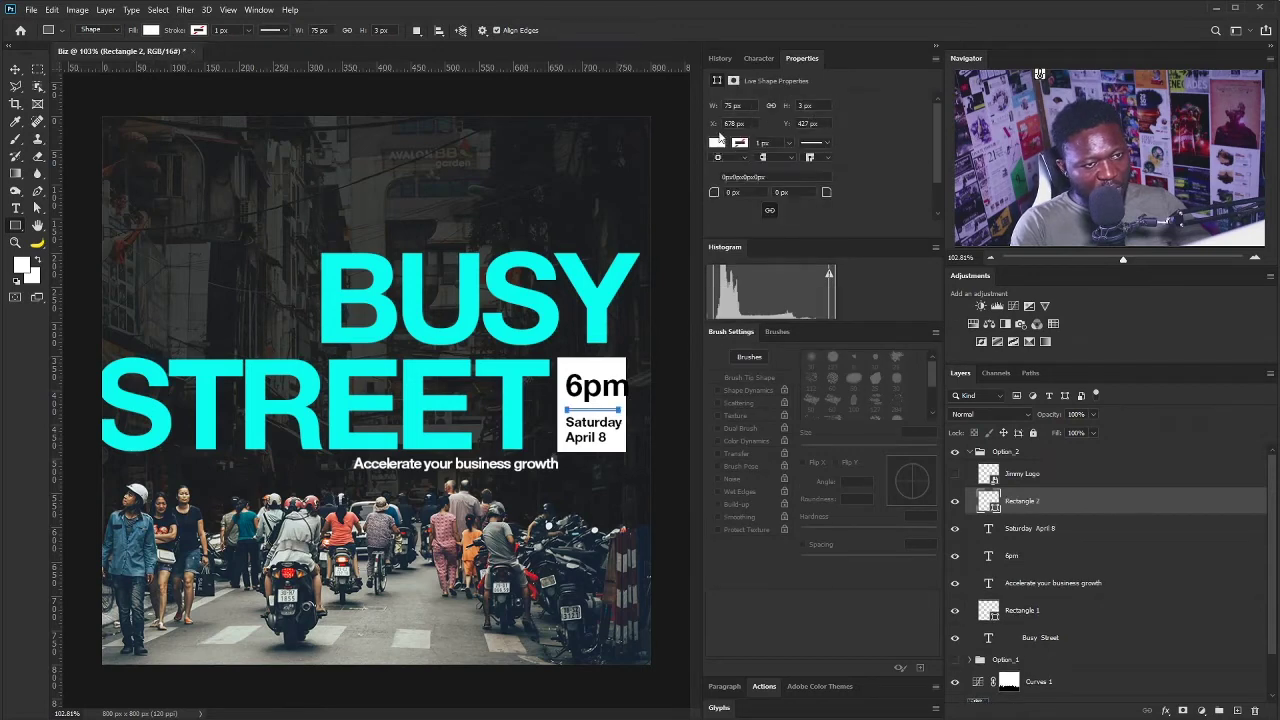
pyautogui.click(717, 142)
pyautogui.click(718, 213)
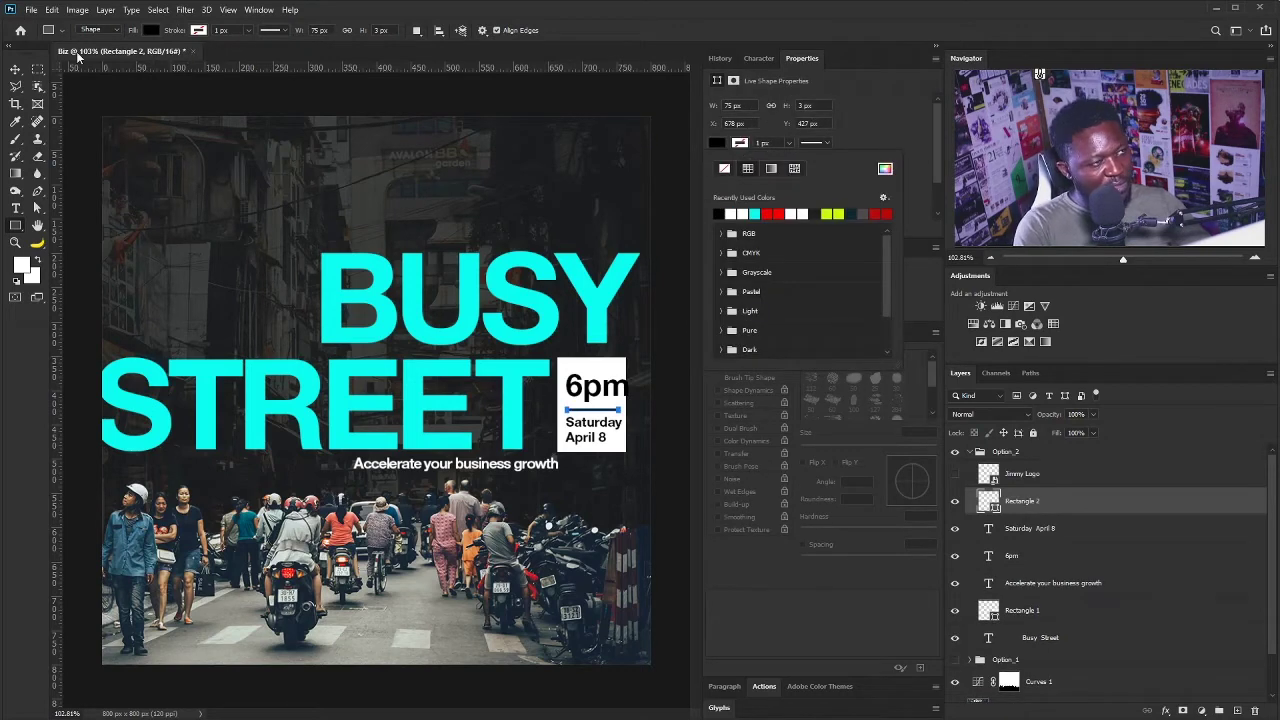
pyautogui.click(15, 69)
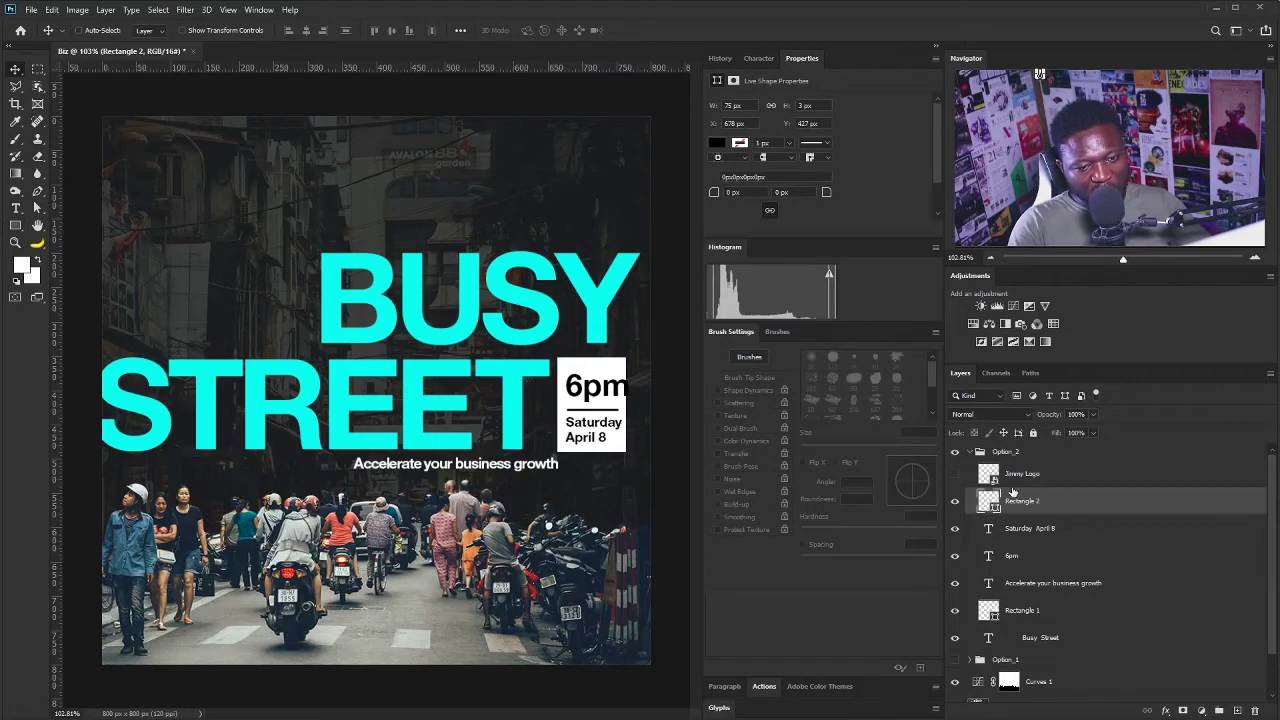
# - Nudge the divider, date and 6pm layers 2 px to the left together and scale them down to about 95%
pyautogui.keyDown('shift'); pyautogui.click(1033, 530); pyautogui.keyUp('shift')
pyautogui.keyDown('shift'); pyautogui.click(1028, 557); pyautogui.keyUp('shift')
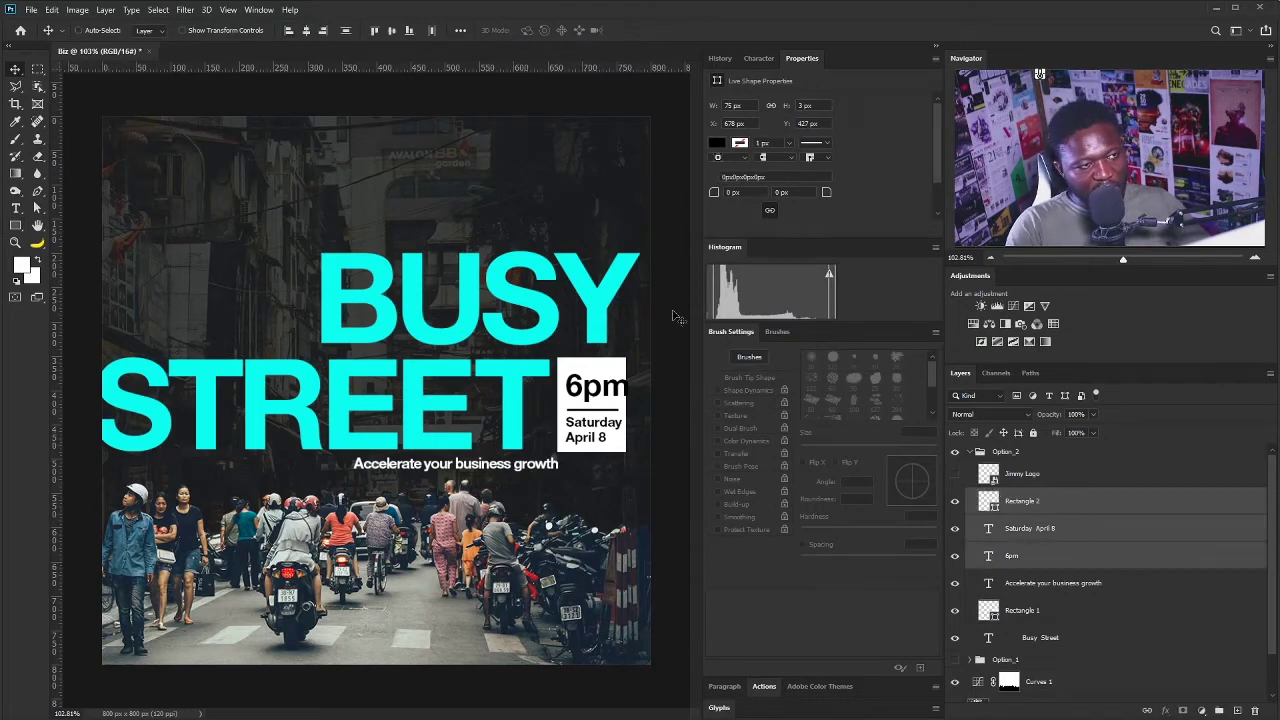
pyautogui.press('Left')
pyautogui.press('Left')
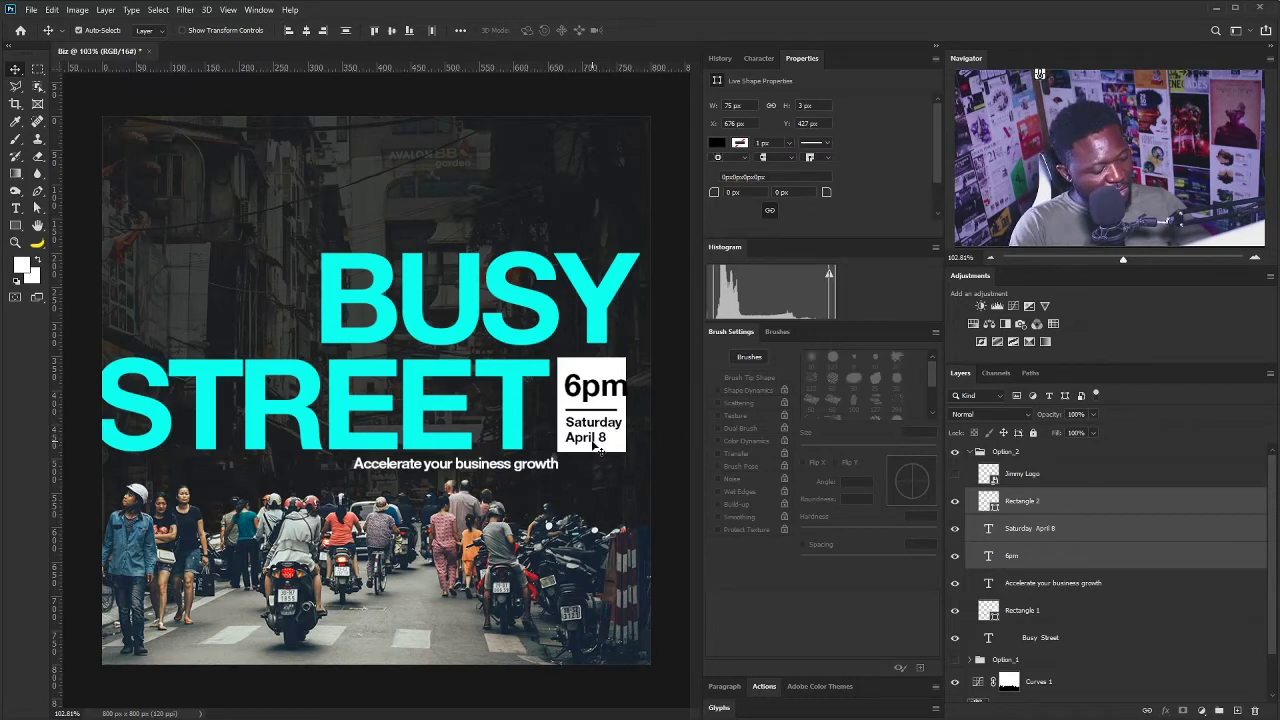
pyautogui.hotkey('ctrl', 't')
pyautogui.moveTo(565, 369); pyautogui.dragTo(569, 374)
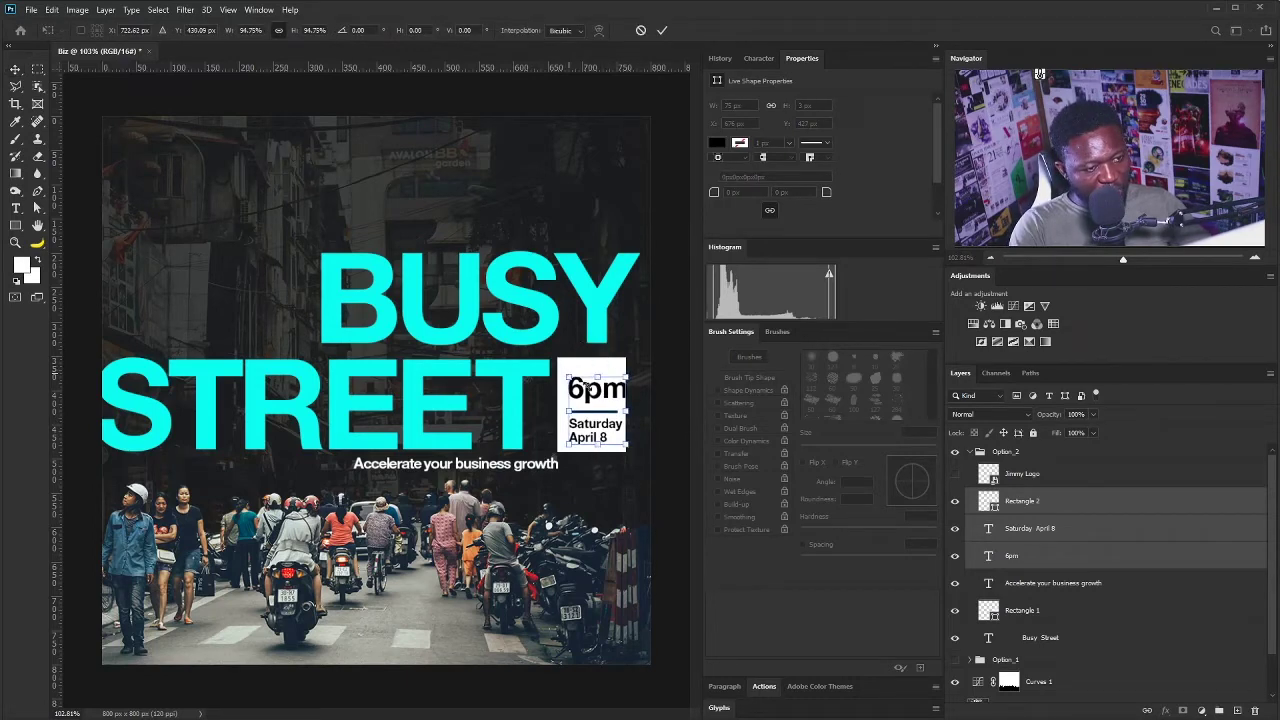
pyautogui.press('Return')
pyautogui.keyDown('ctrl'); pyautogui.click(589, 399); pyautogui.keyUp('ctrl')
pyautogui.hotkey('ctrl', 't')
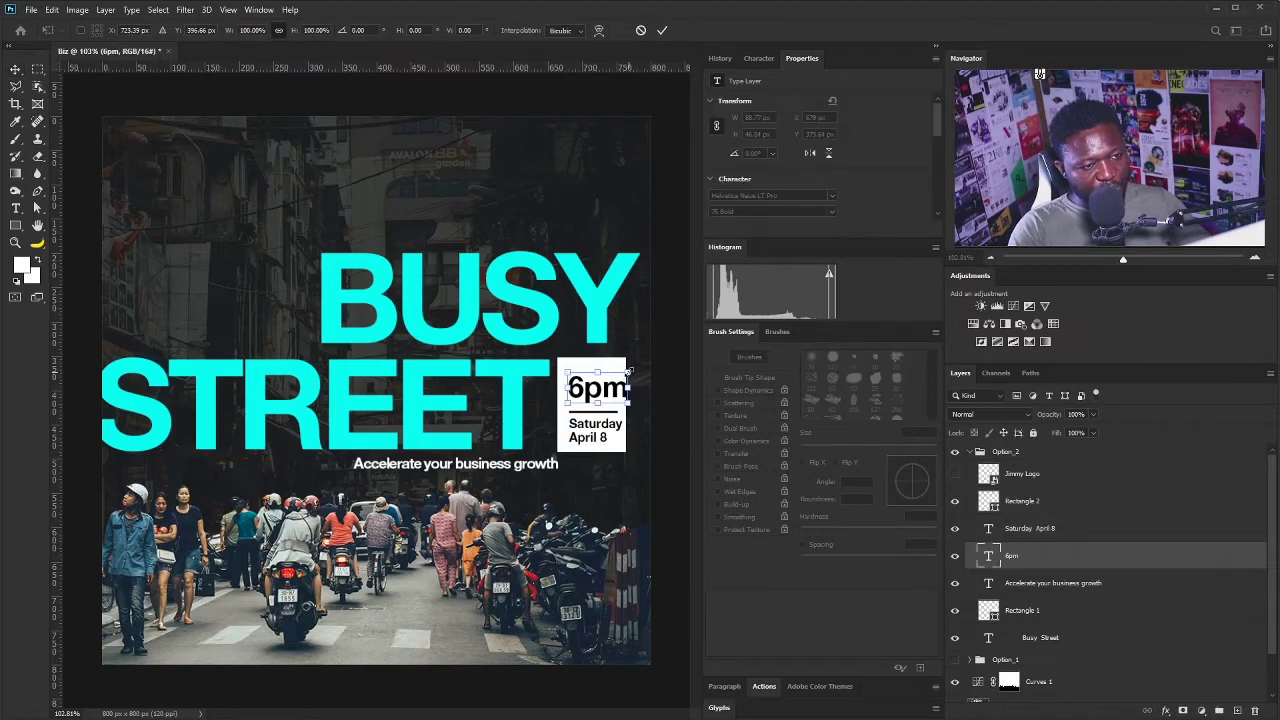
pyautogui.press('Return')
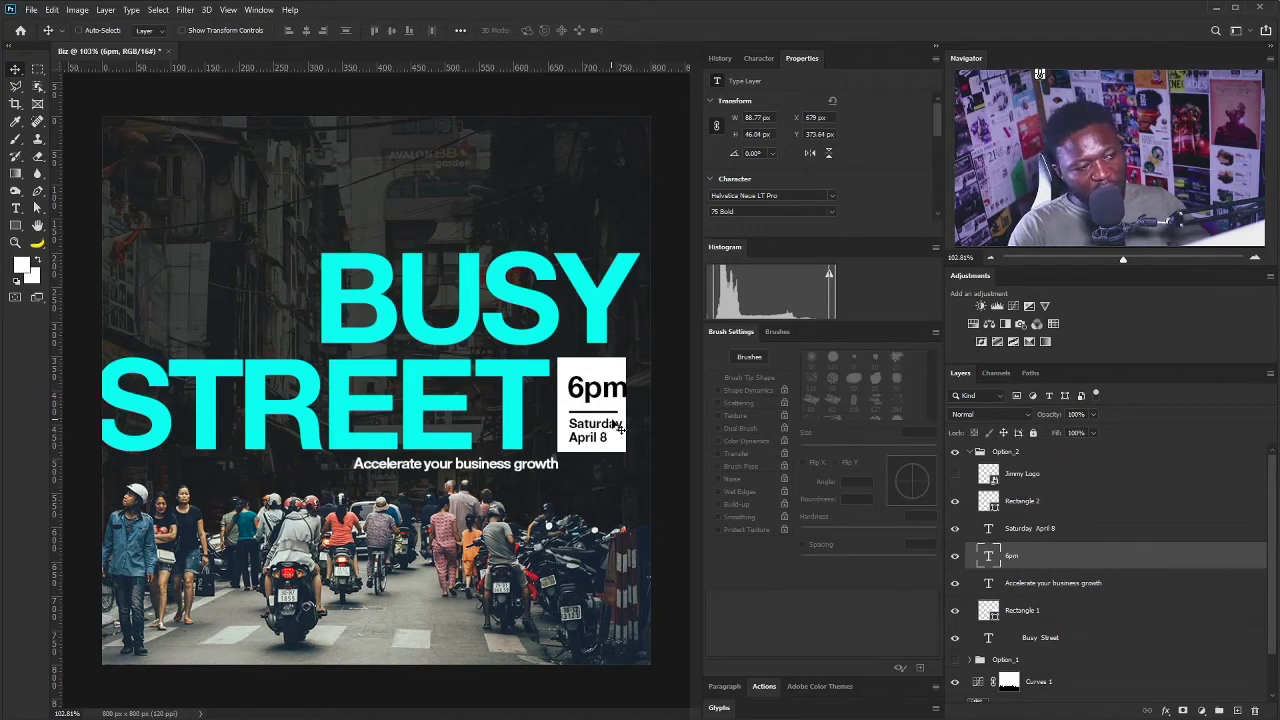
pyautogui.press('ctrl')
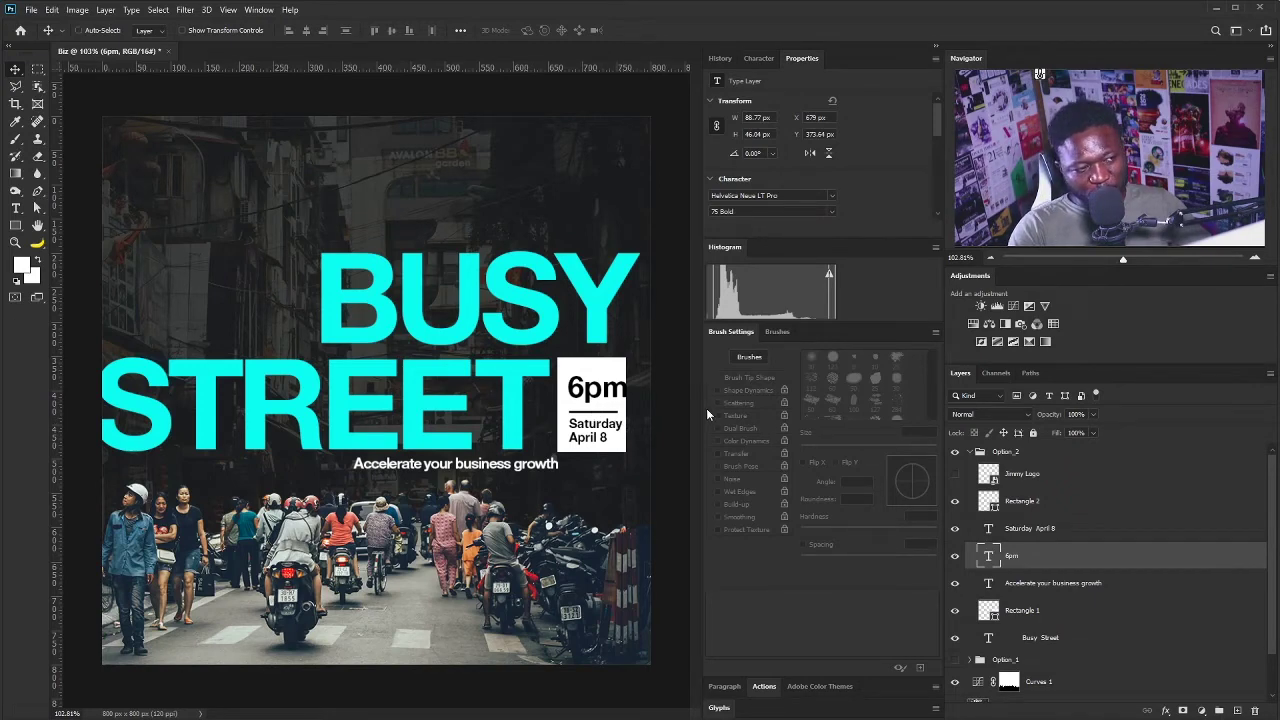
pyautogui.click(447, 444)
pyautogui.doubleClick(462, 428)
pyautogui.click(511, 392)
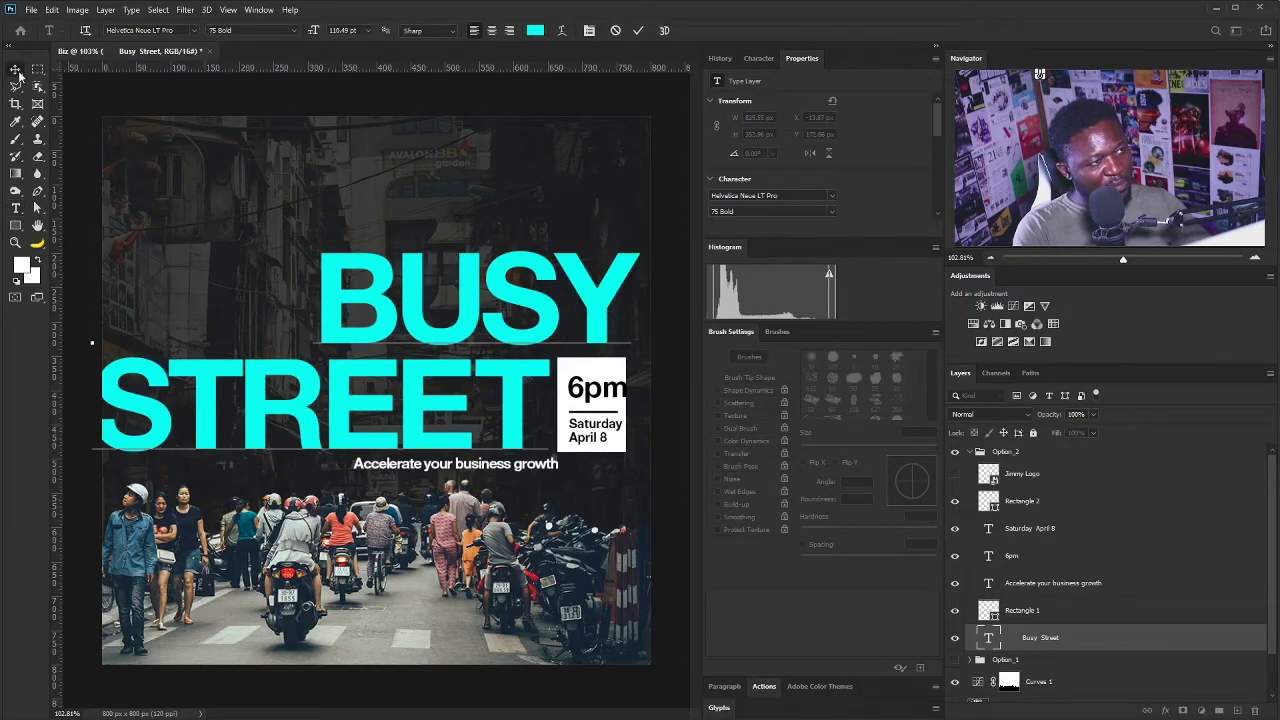
pyautogui.press('Escape')
# - Align the tagline's right edge with the white box and place guides at the heading baselines and right margin
pyautogui.press('v')
pyautogui.rightClick(587, 477)
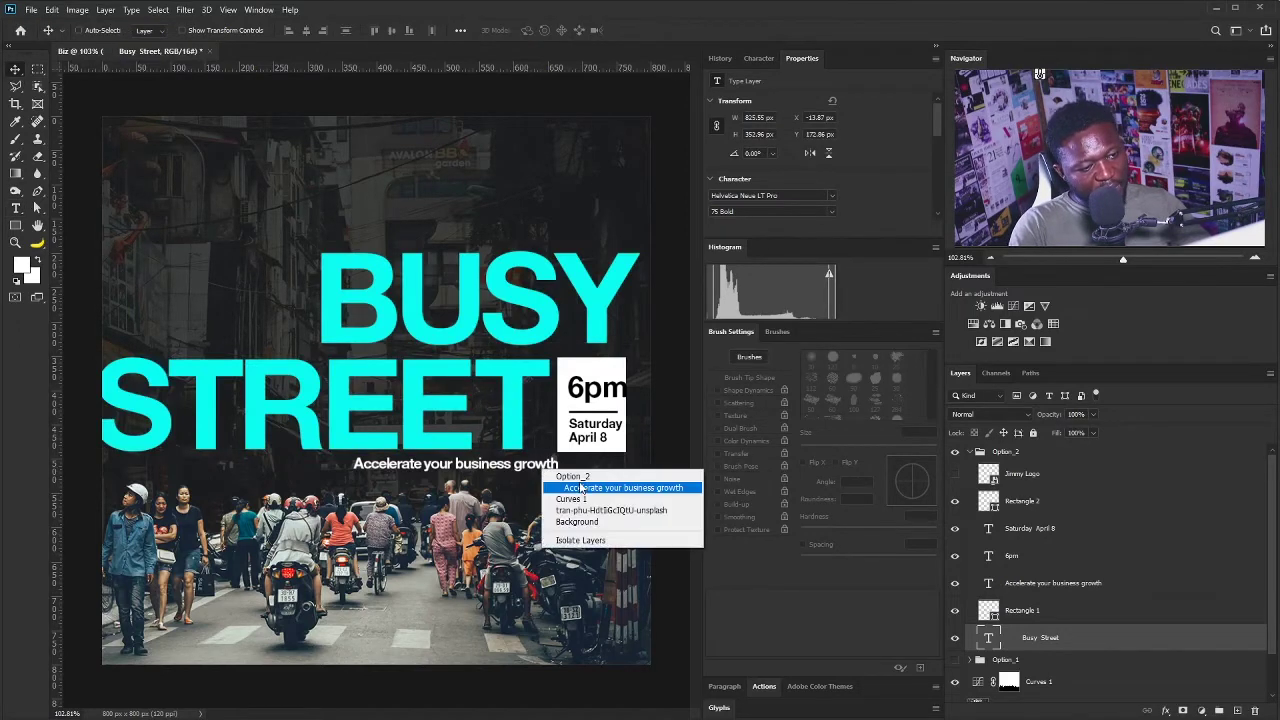
pyautogui.click(585, 489)
pyautogui.moveTo(581, 470); pyautogui.dragTo(630, 478)
pyautogui.moveTo(593, 56); pyautogui.dragTo(634, 511)
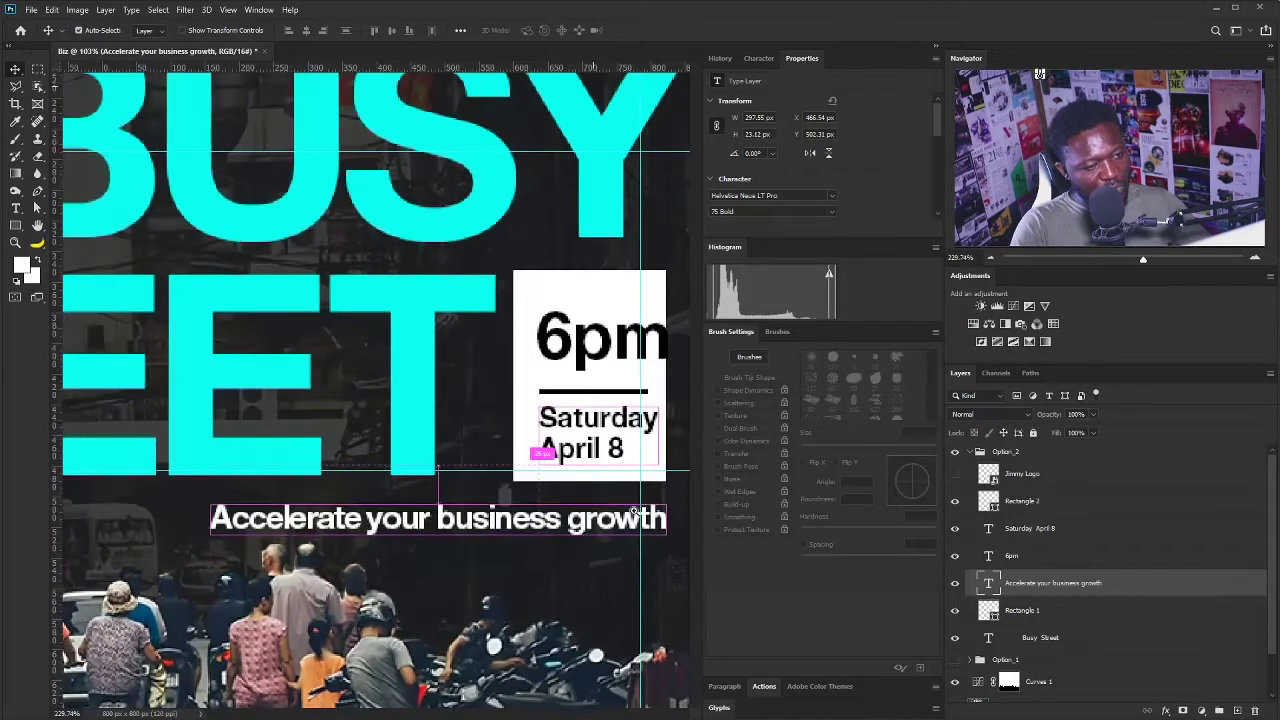
# - Shorten the white date box, Rectangle 1, so its bottom edge meets the STREET baseline guide
pyautogui.rightClick(542, 264)
pyautogui.rightClick(524, 288)
pyautogui.rightClick(524, 288)
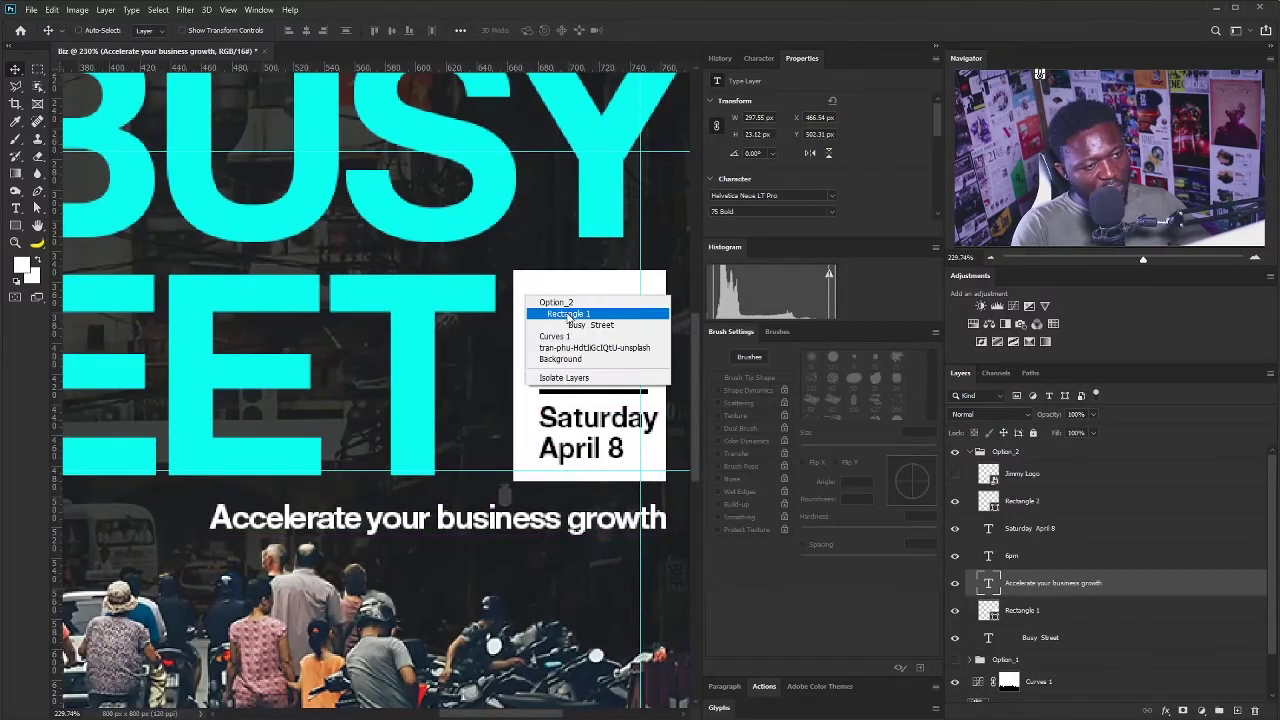
pyautogui.click(568, 315)
pyautogui.hotkey('ctrl', 't')
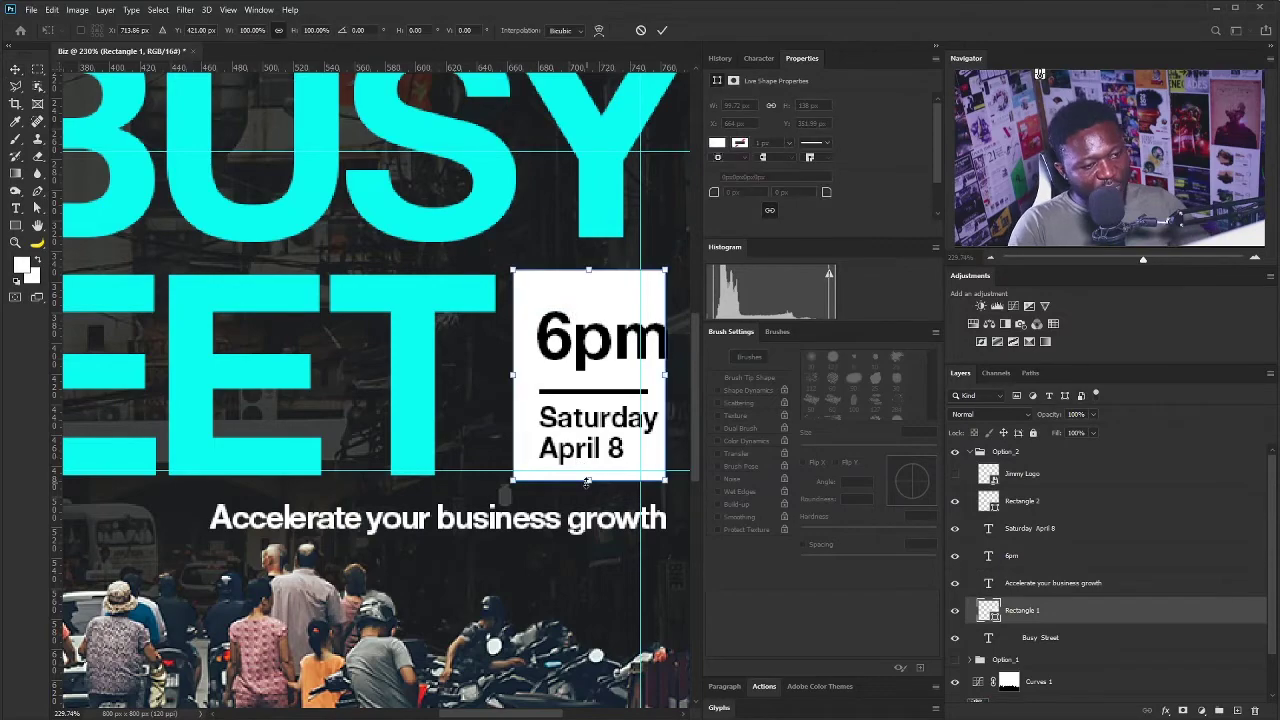
pyautogui.moveTo(588, 480); pyautogui.dragTo(589, 470)
pyautogui.press('Return')
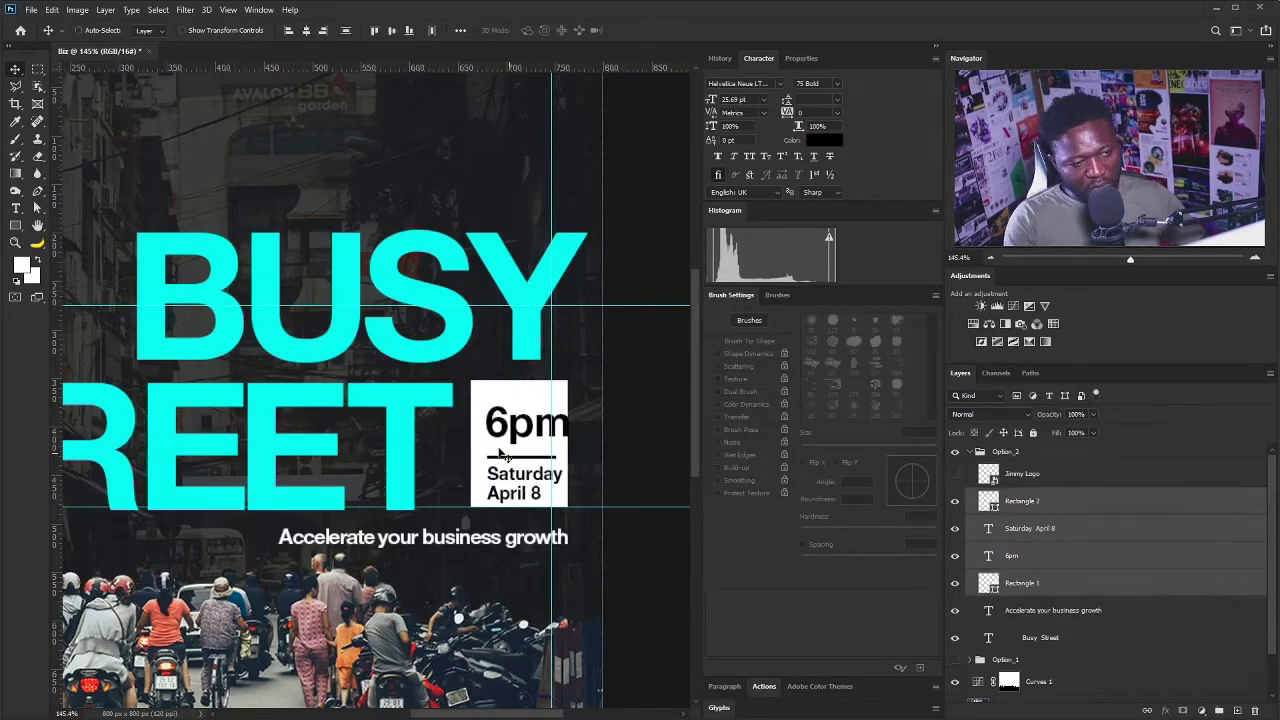
# - Scale the date box and its contents to meet the vertical guide, and position 6pm across the box's full width
pyautogui.hotkey('ctrl', 't')
pyautogui.moveTo(568, 507); pyautogui.dragTo(551, 489)
pyautogui.press('Return')
pyautogui.rightClick(517, 420)
pyautogui.click(540, 437)
pyautogui.scroll(-2, 503, 409)
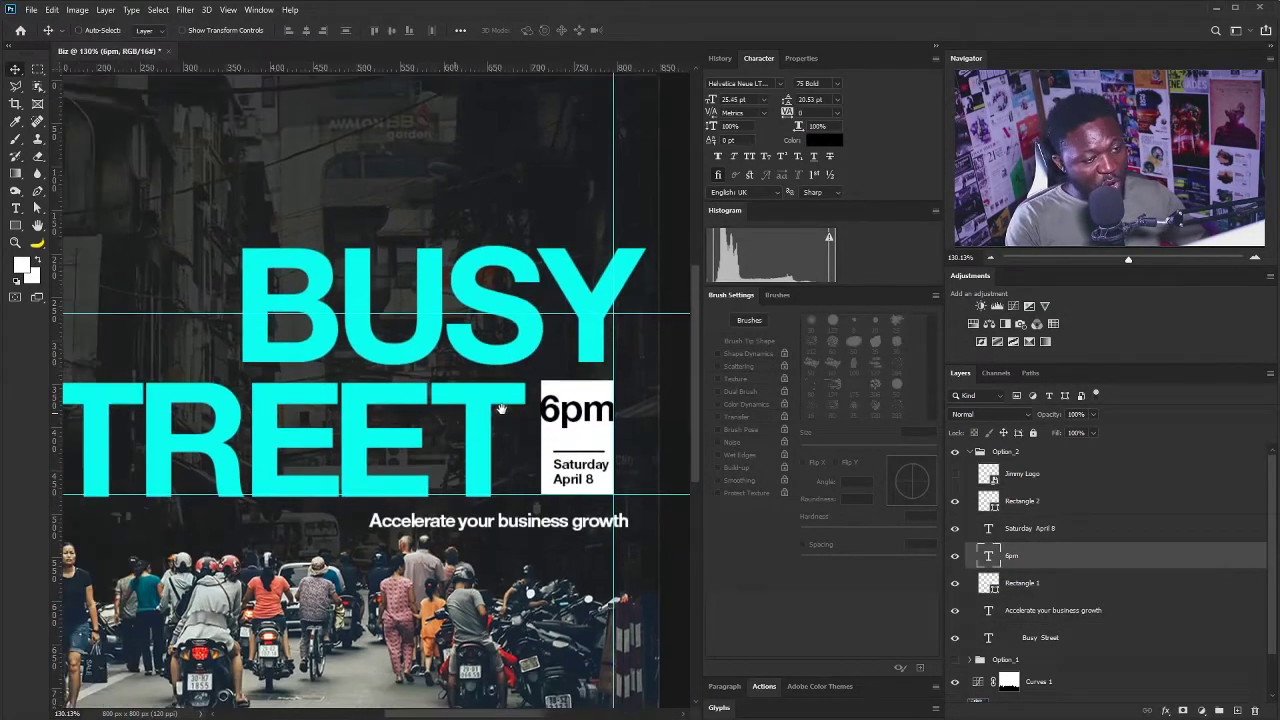
# - Set the tagline to the 45 Light font style and enlarge it to 20 pt, ending at the date box's right edge
pyautogui.keyDown('ctrl'); pyautogui.click(530, 481); pyautogui.keyUp('ctrl')
pyautogui.click(837, 83)
pyautogui.click(830, 229)
pyautogui.hotkey('ctrl', 't')
pyautogui.moveTo(414, 489); pyautogui.dragTo(370, 496)
pyautogui.press('Return')
# - Show the Jimmy Logo layer, move the logo into the space before BUSY and scale it to fit
pyautogui.scroll(-3, 420, 420)
pyautogui.click(955, 473)
pyautogui.moveTo(500, 230); pyautogui.dragTo(310, 305)
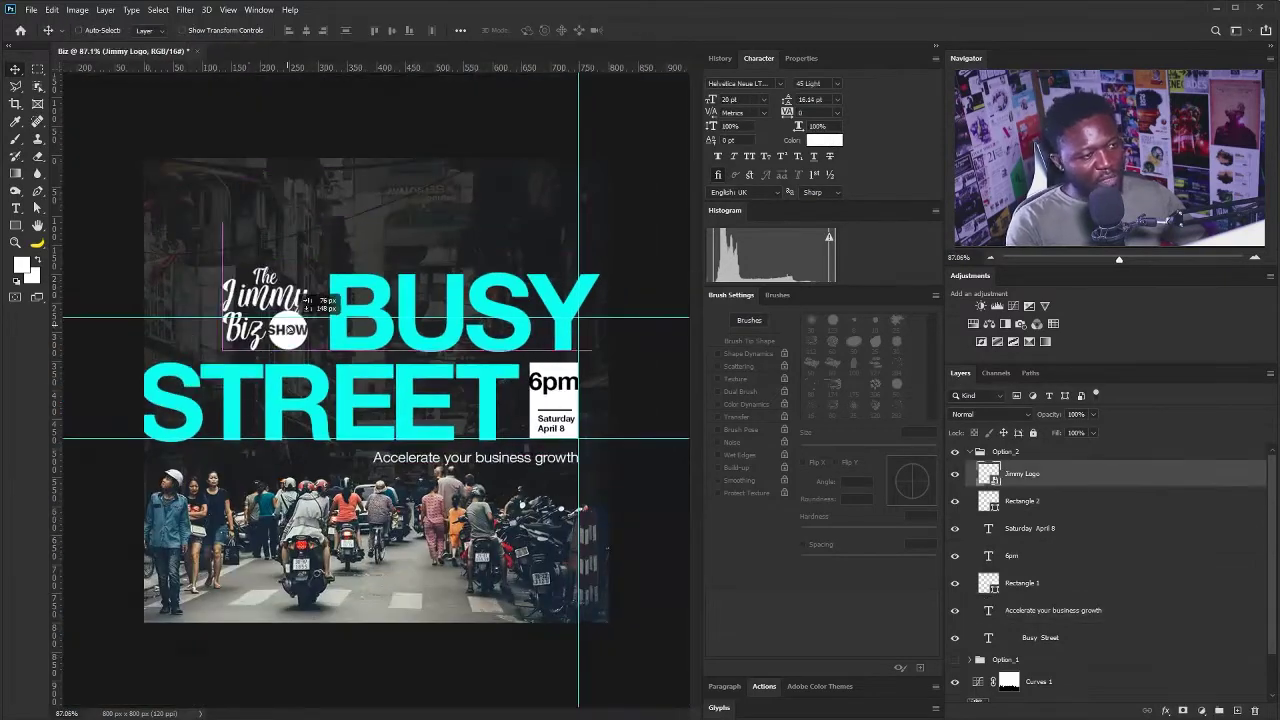
pyautogui.hotkey('ctrl', 't')
pyautogui.press('Return')
# - Set the Saturday April 8 text's tracking to -20 and adjust the date and divider inside the white box
pyautogui.scroll(4, 495, 411)
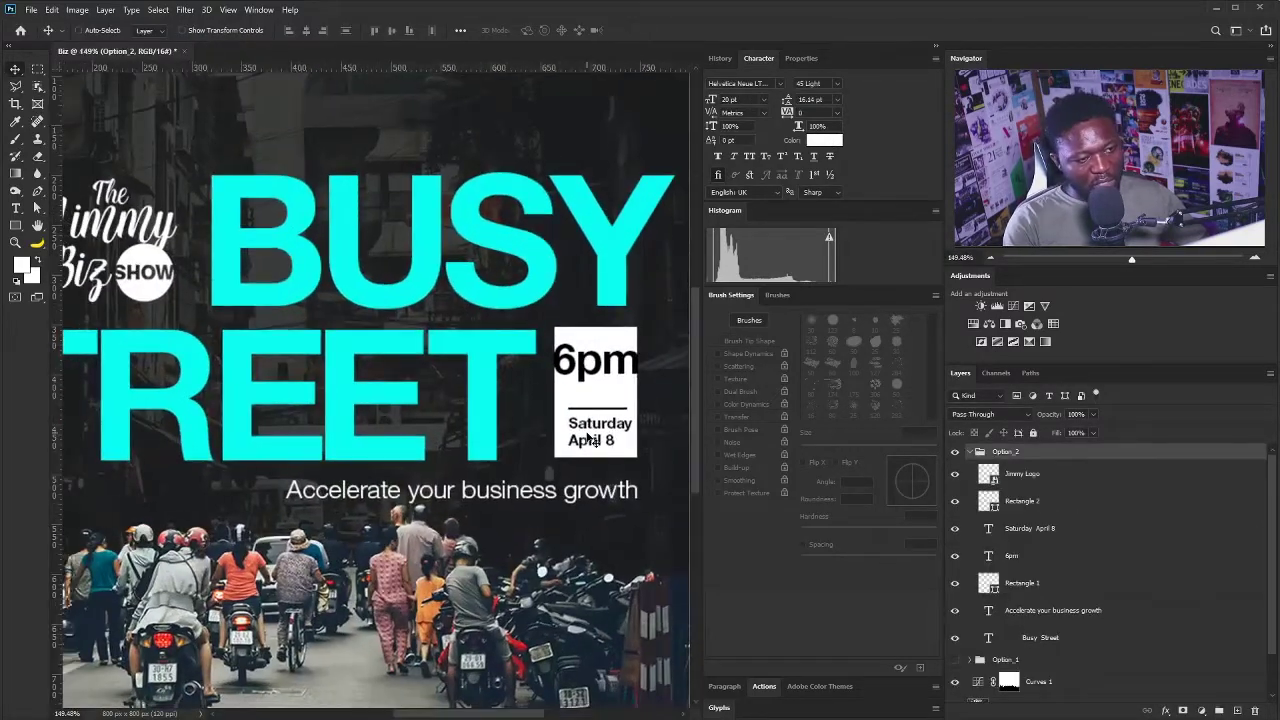
pyautogui.rightClick(592, 435)
pyautogui.click(626, 449)
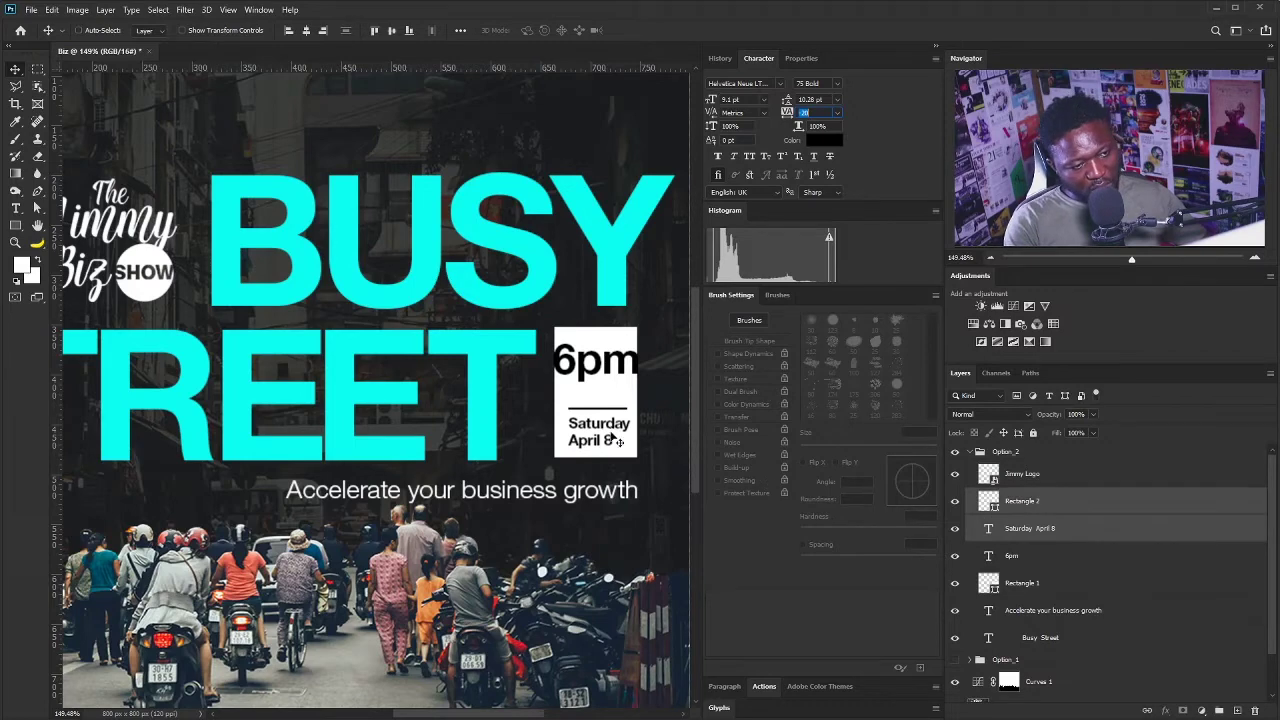
pyautogui.moveTo(612, 440); pyautogui.dragTo(593, 409)
pyautogui.moveTo(596, 327); pyautogui.dragTo(512, 345)
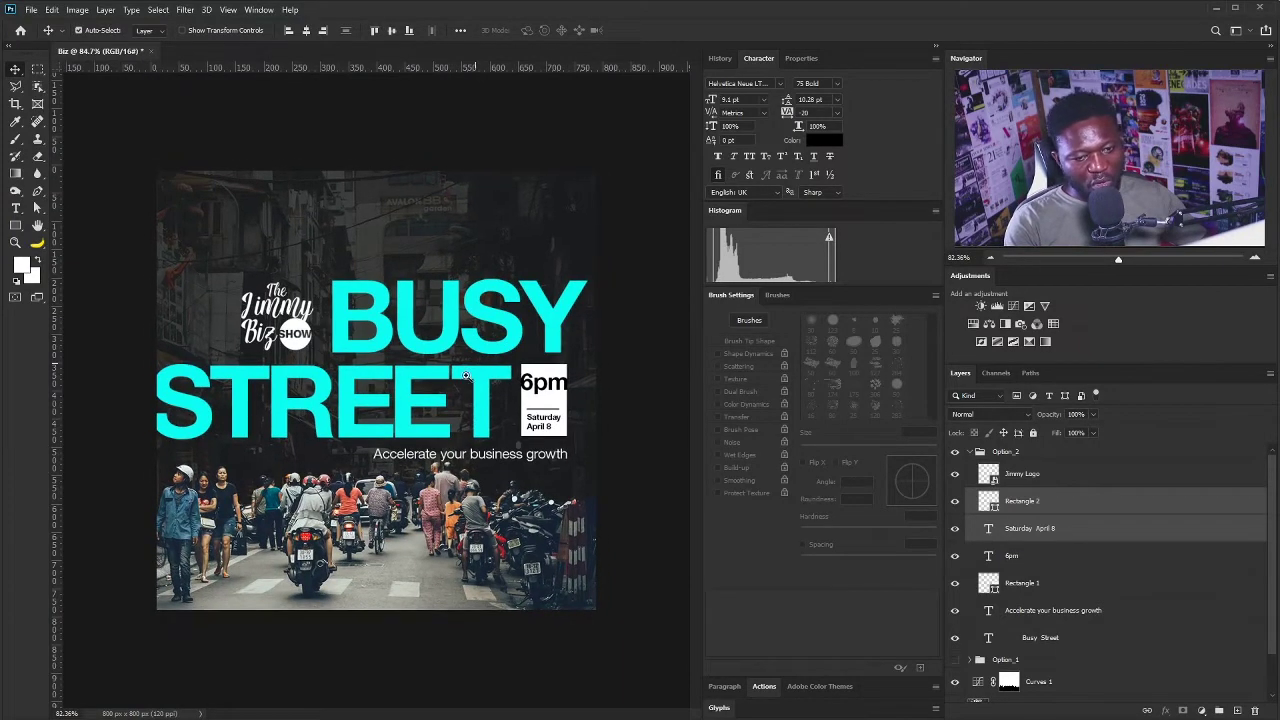
pyautogui.hotkey('ctrl', '0')
# - Collapse and duplicate the Option_2 group, and hide the original Option_2
pyautogui.click(969, 452)
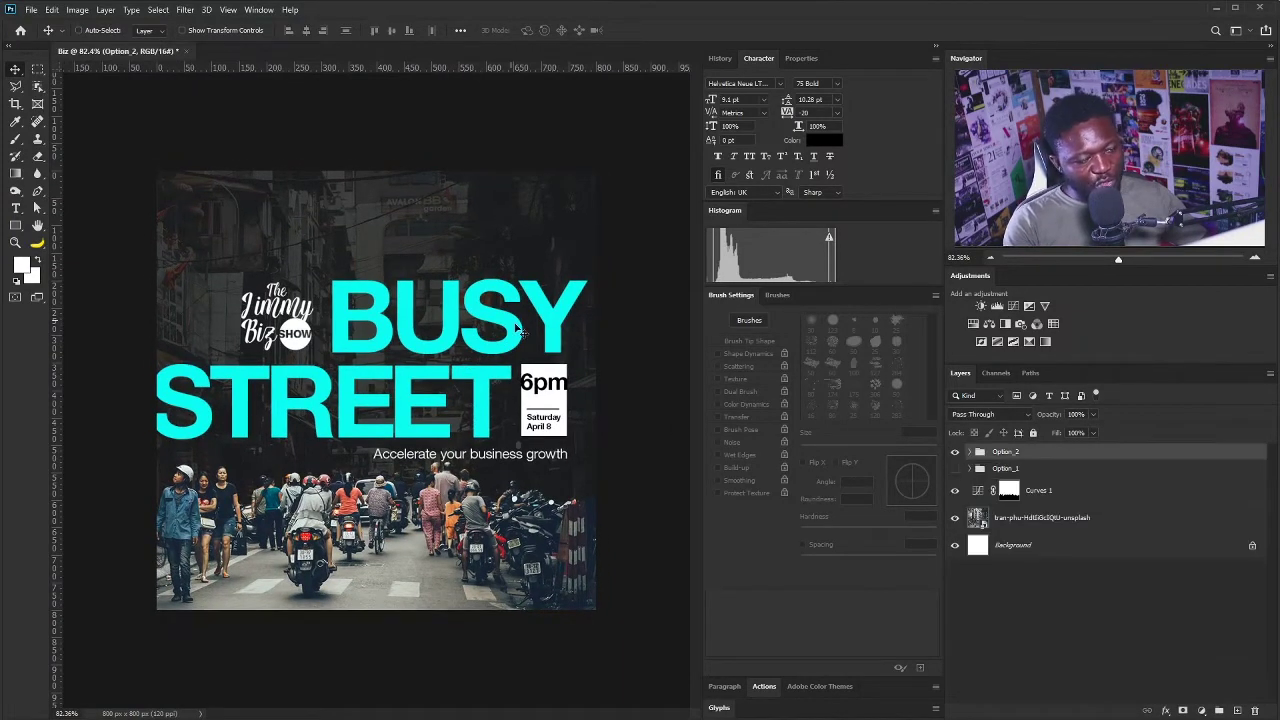
pyautogui.moveTo(1030, 455); pyautogui.dragTo(1238, 710)
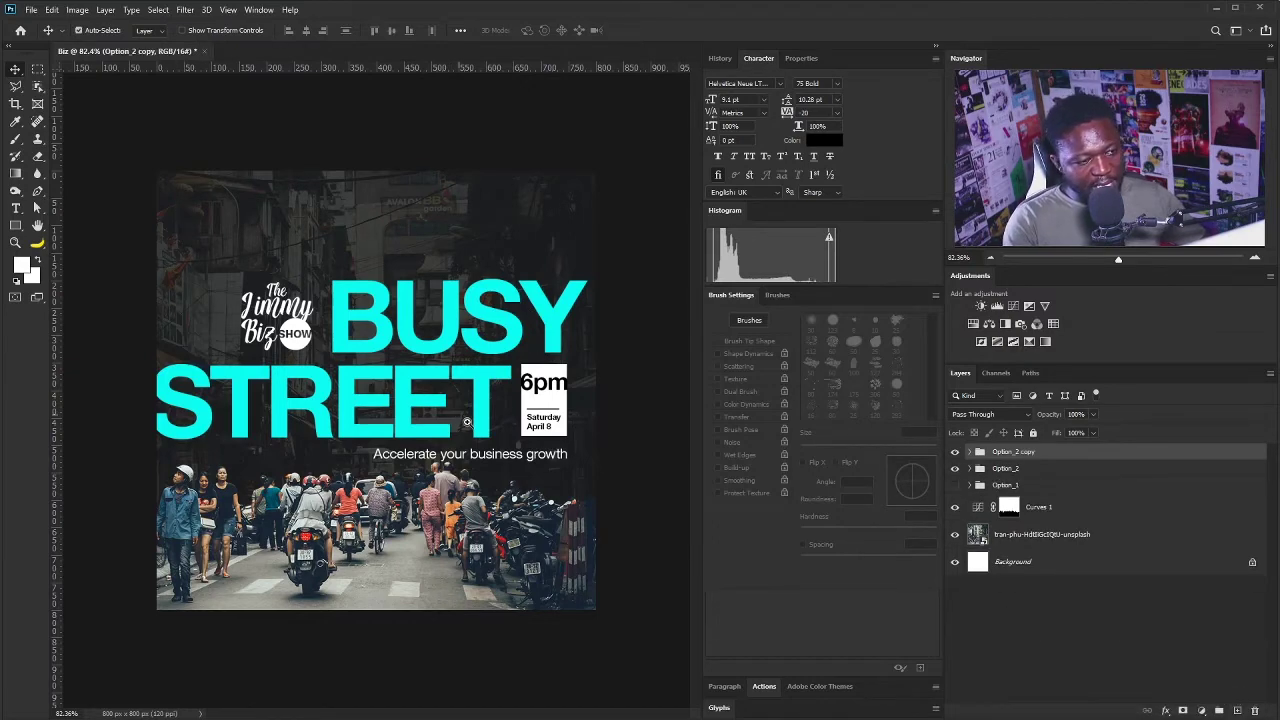
pyautogui.moveTo(467, 422)
pyautogui.mouseDown()
pyautogui.moveTo(498, 422)
pyautogui.moveTo(475, 422)
pyautogui.mouseUp()
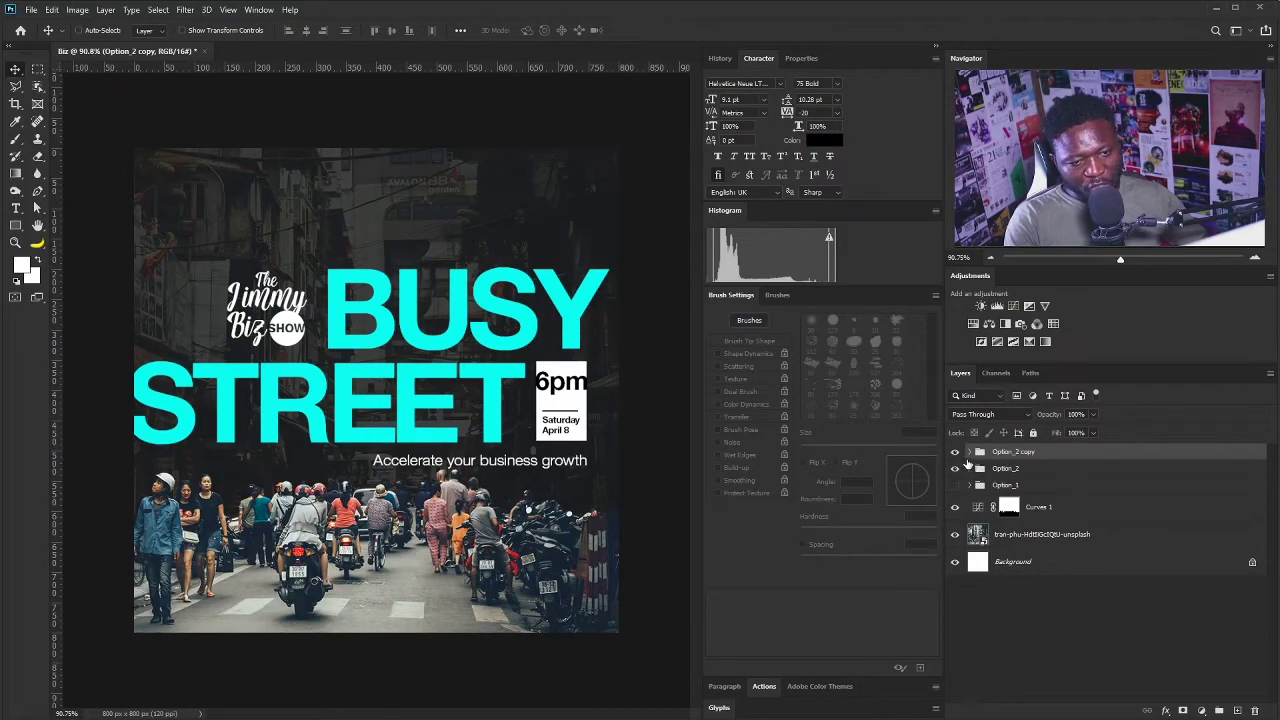
pyautogui.click(955, 470)
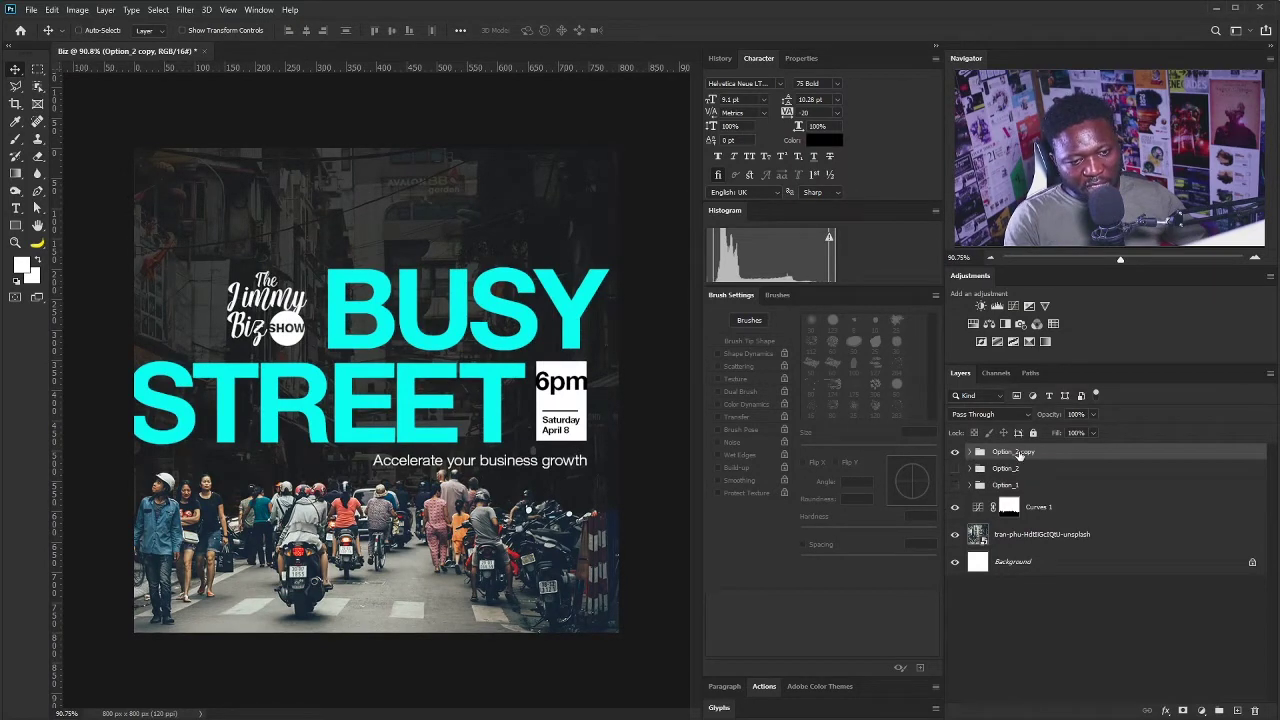
# - Rename the duplicated Option_2 group as Option_3
pyautogui.doubleClick(1020, 453)
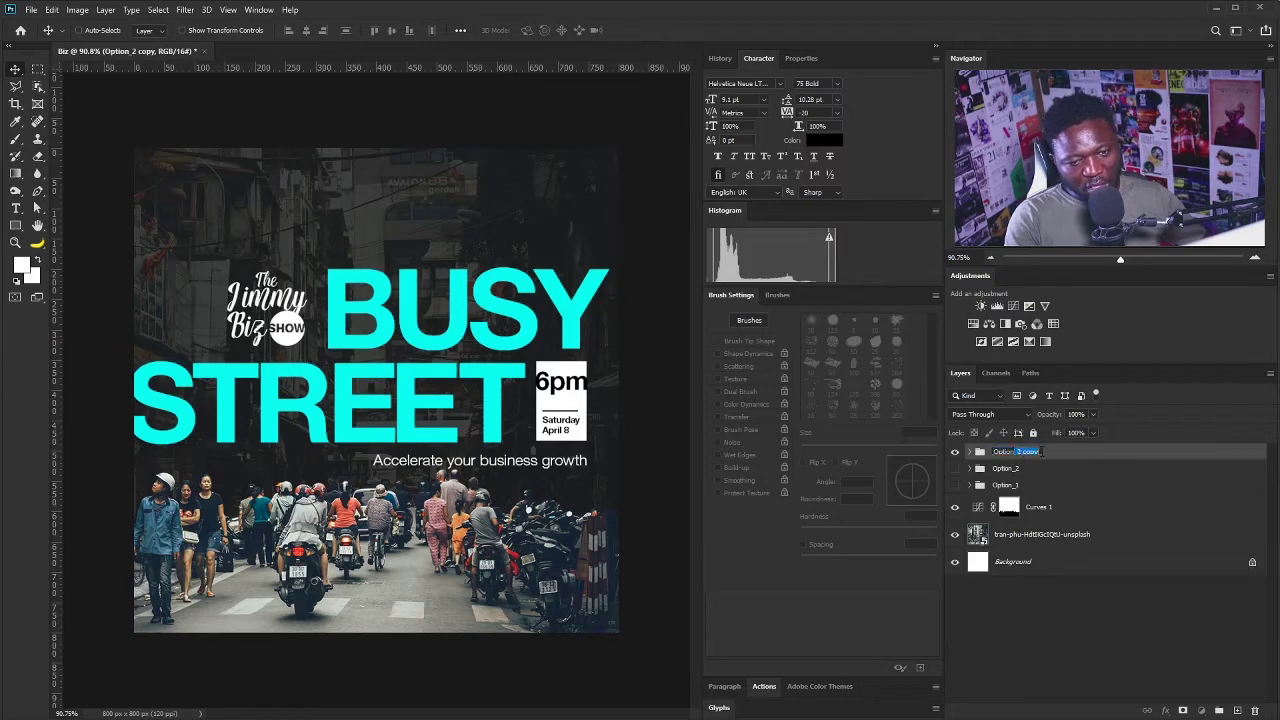
pyautogui.write('3')
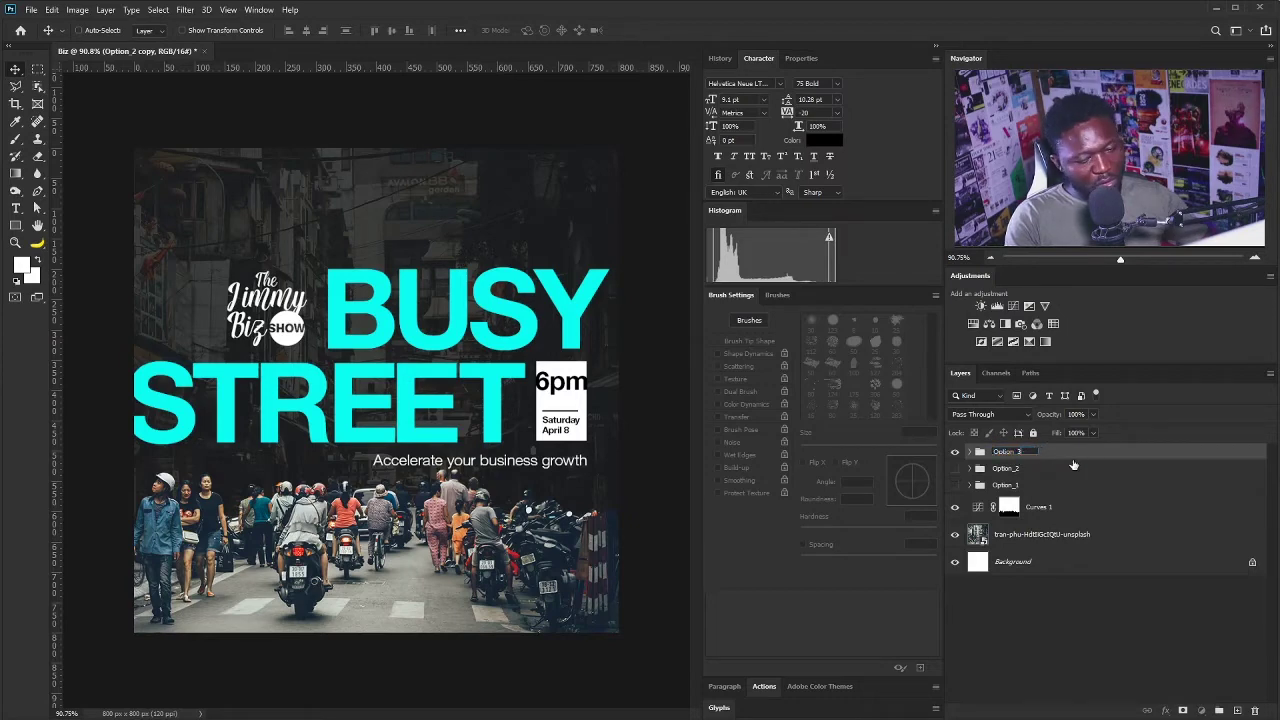
pyautogui.press('Return')
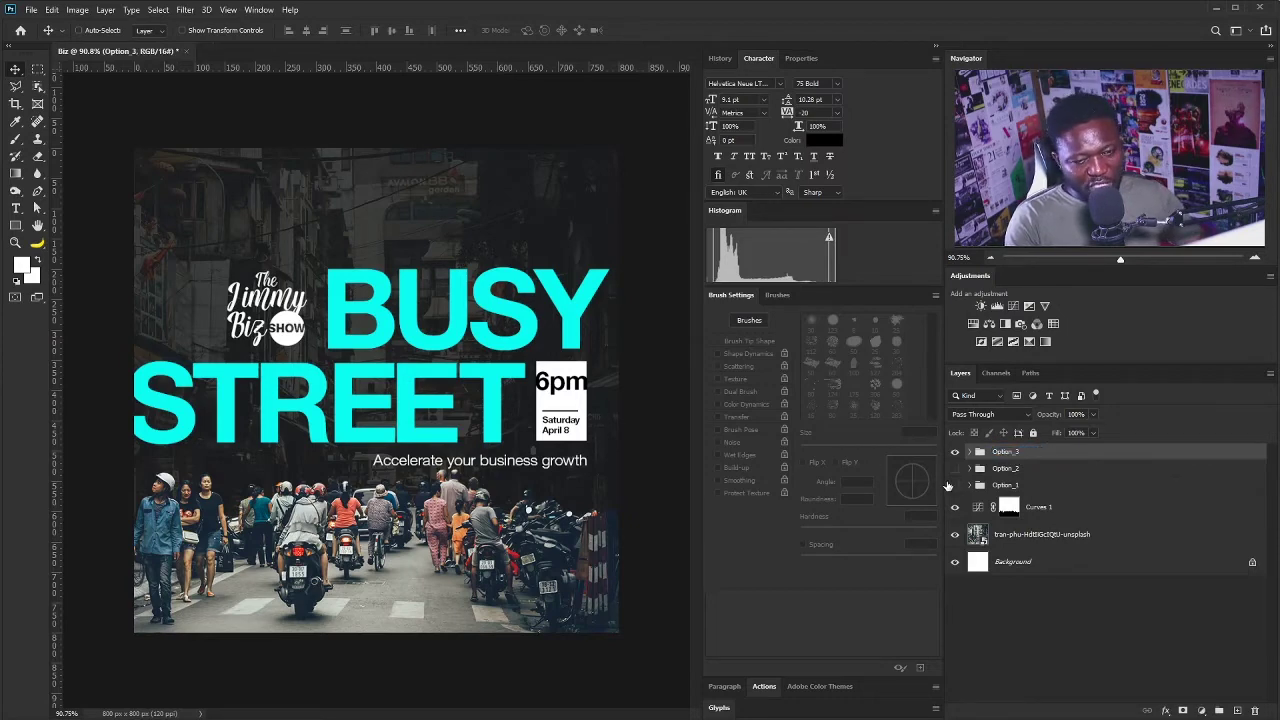
# - In Option_3, move the Busy Street heading down over the riders' heads and scale it to span the full canvas width
pyautogui.click(970, 452)
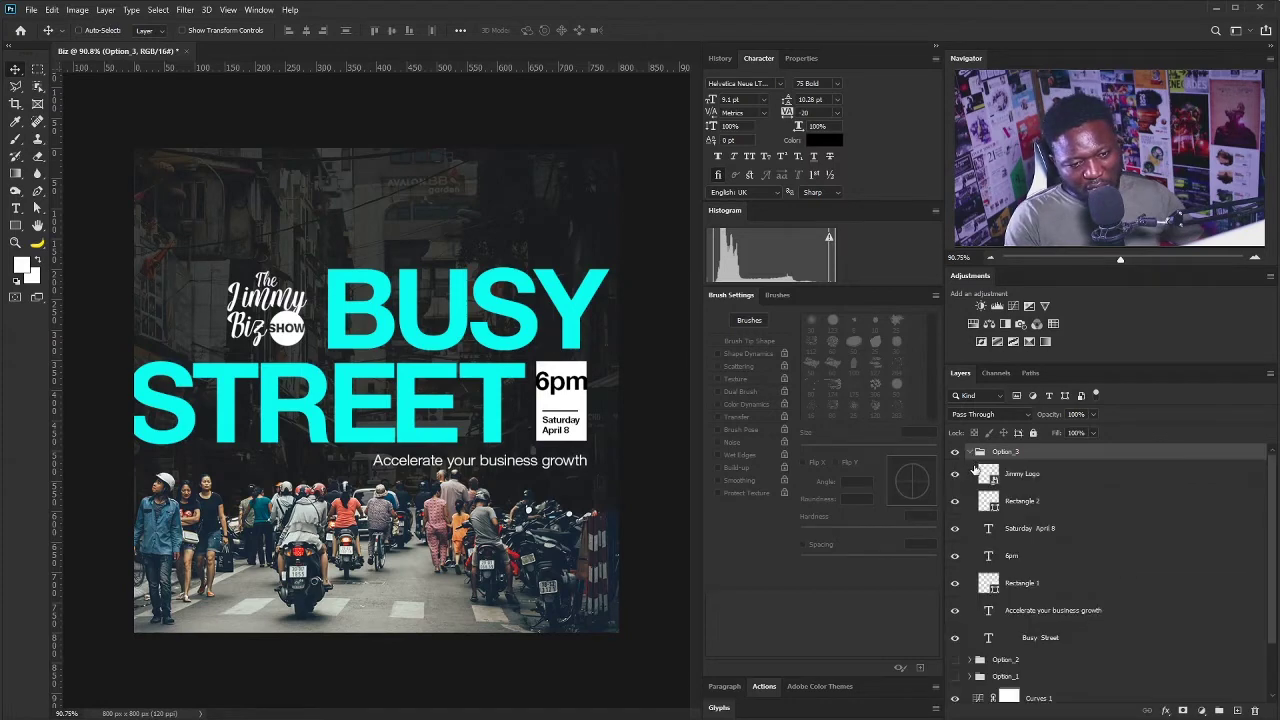
pyautogui.click(1040, 637)
pyautogui.moveTo(433, 353); pyautogui.dragTo(433, 426)
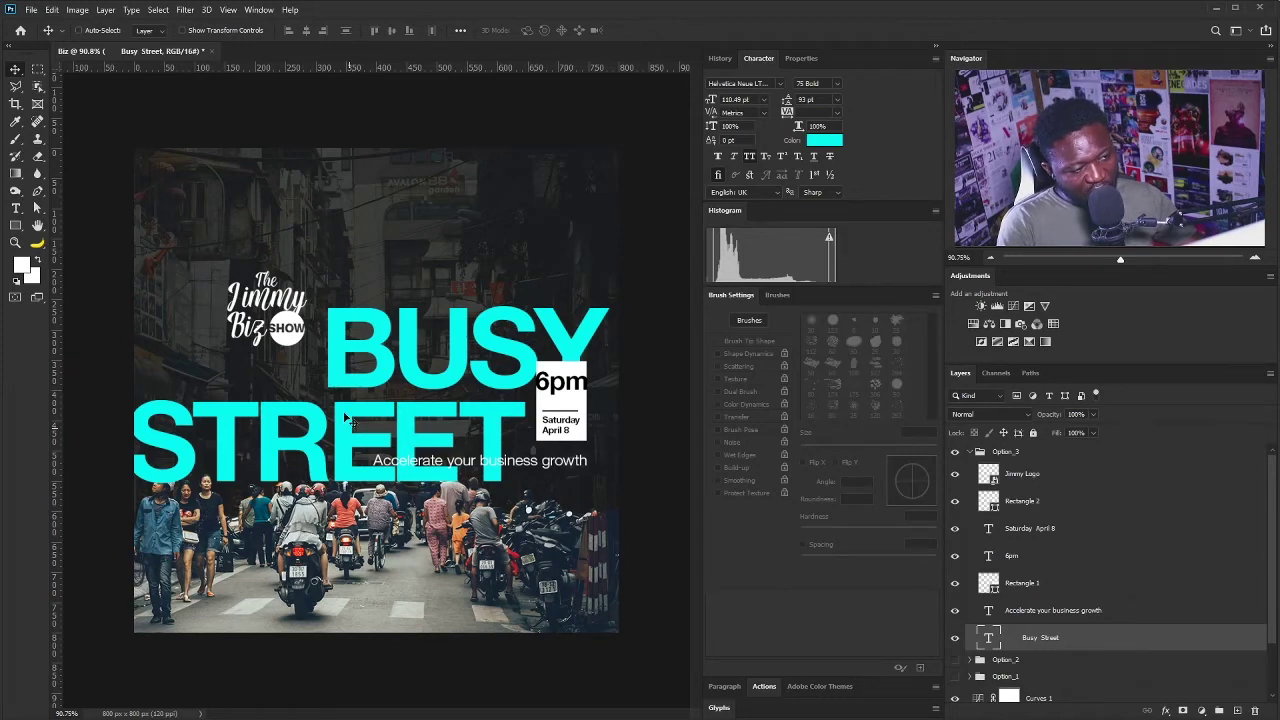
pyautogui.hotkey('ctrl', 't')
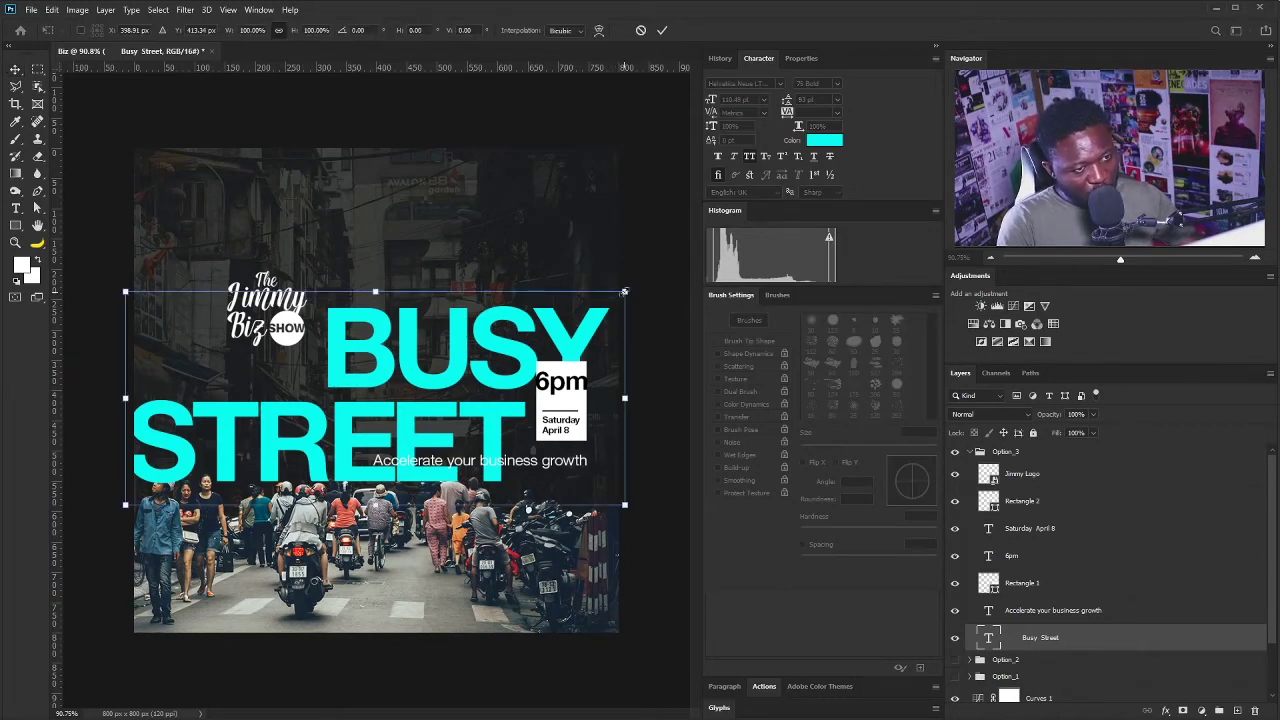
pyautogui.moveTo(624, 291); pyautogui.dragTo(635, 287)
pyautogui.press('Return')
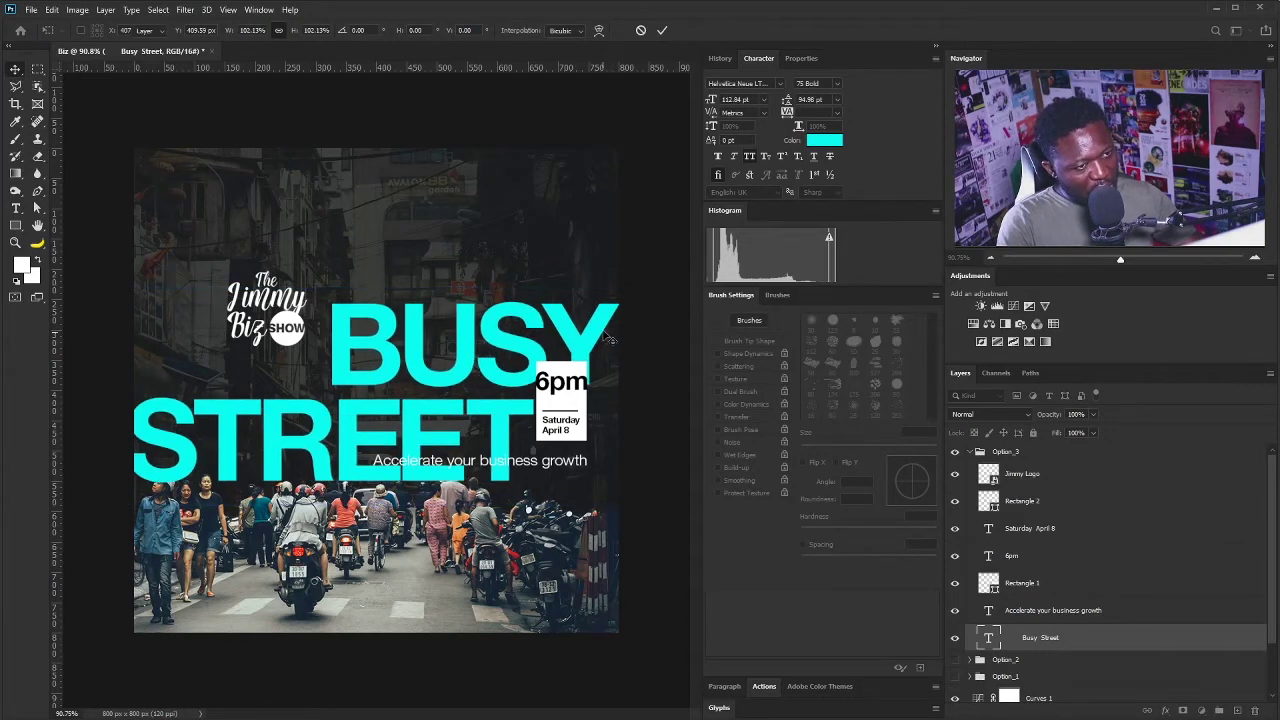
pyautogui.hotkey('ctrl', 't')
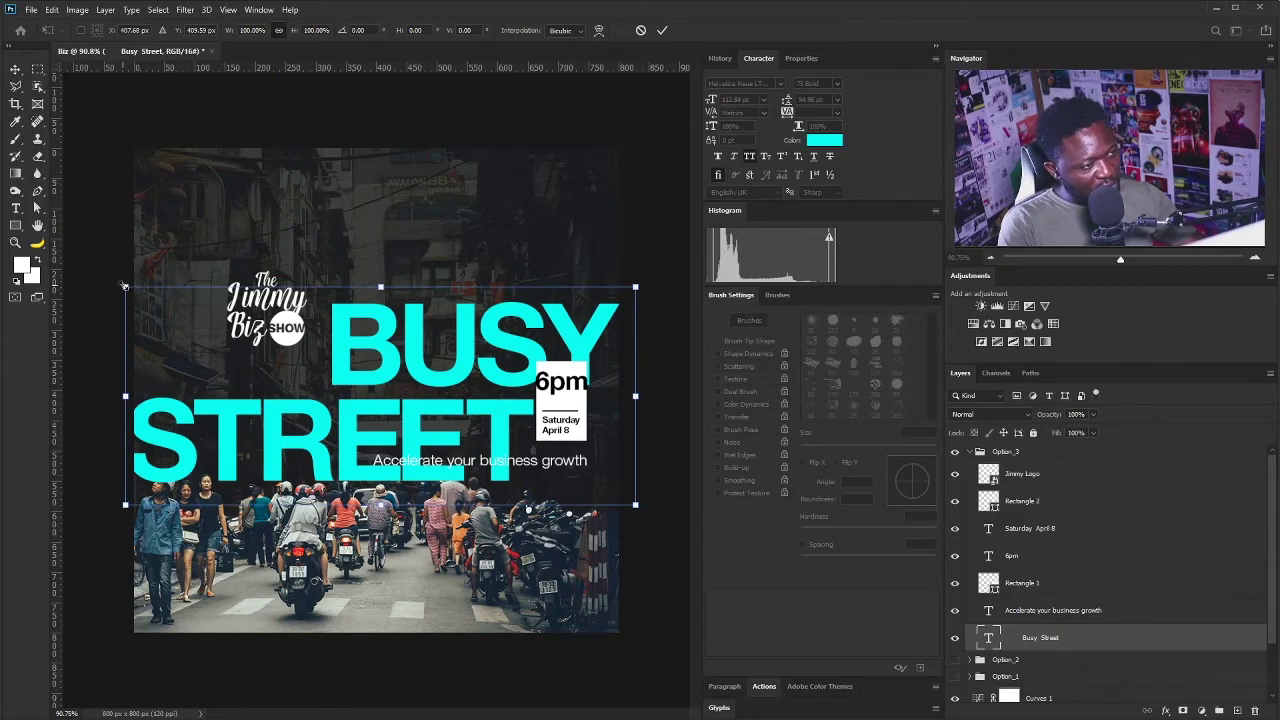
pyautogui.moveTo(124, 287); pyautogui.dragTo(129, 290)
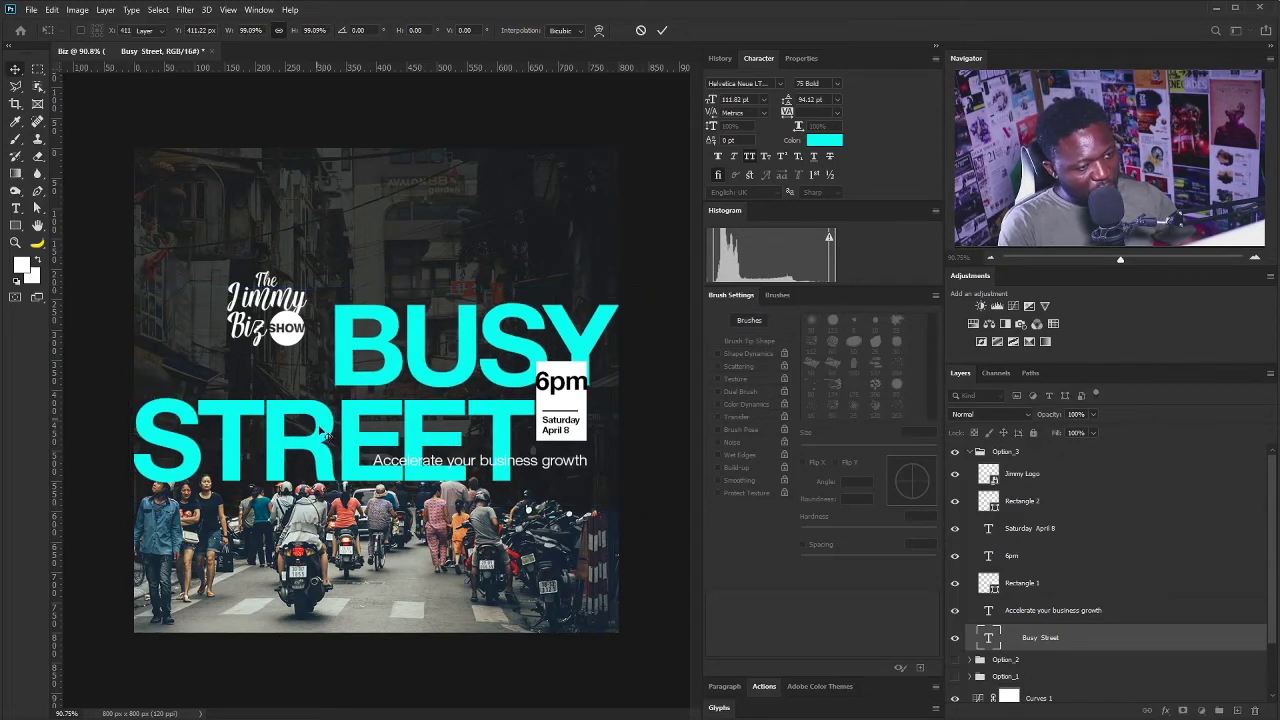
pyautogui.press('Return')
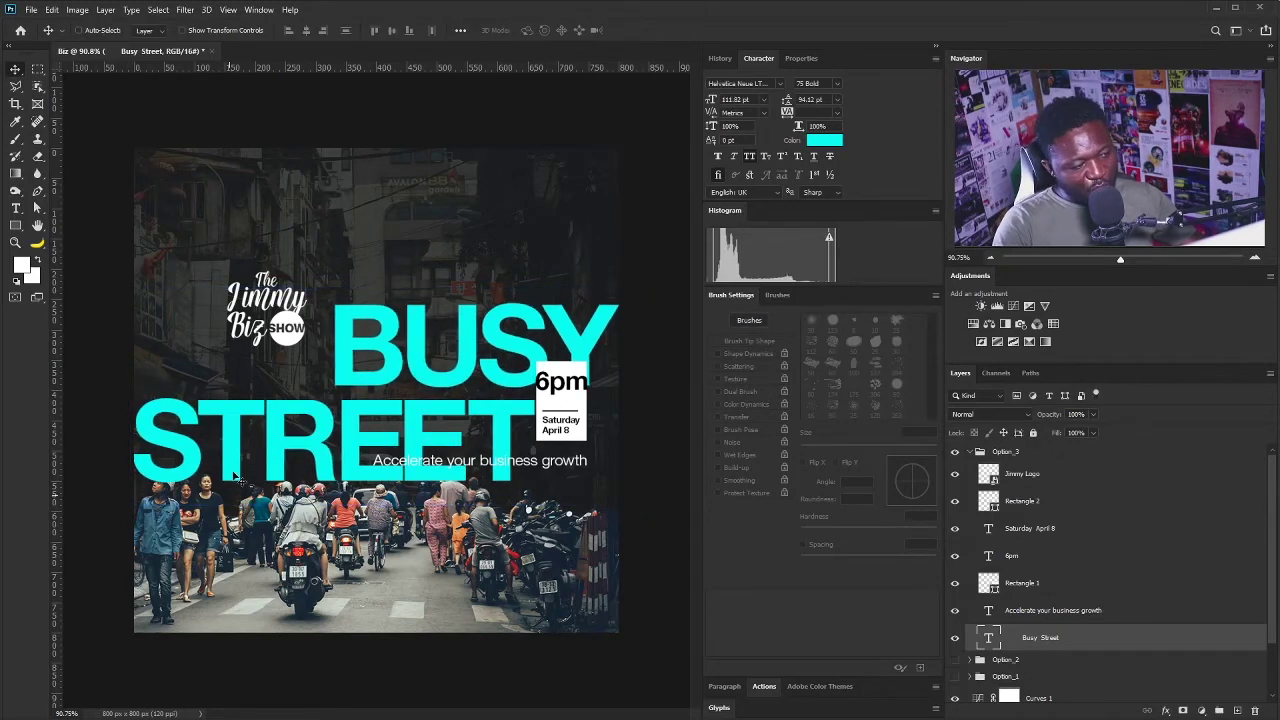
# - Copy the Curves 1 layer mask onto the Busy Street heading so the people overlap it
pyautogui.scroll(-3, 1270, 533)
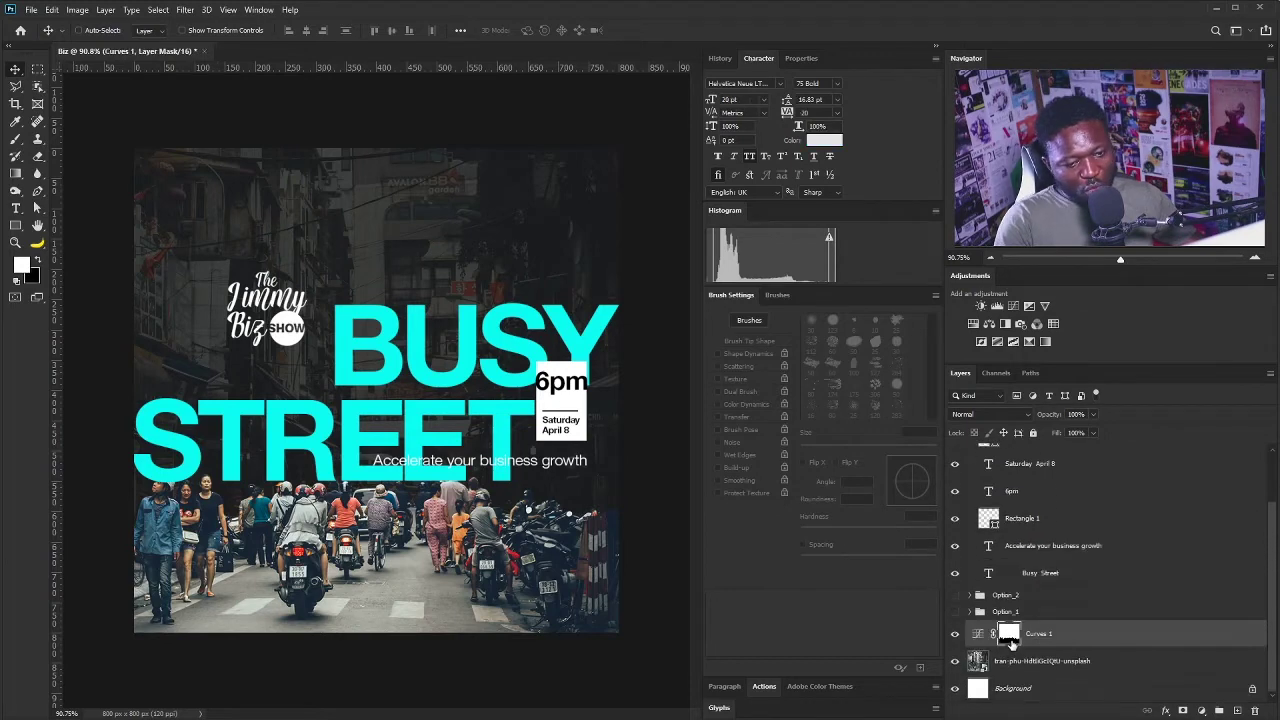
pyautogui.moveTo(1008, 633); pyautogui.dragTo(1028, 580)
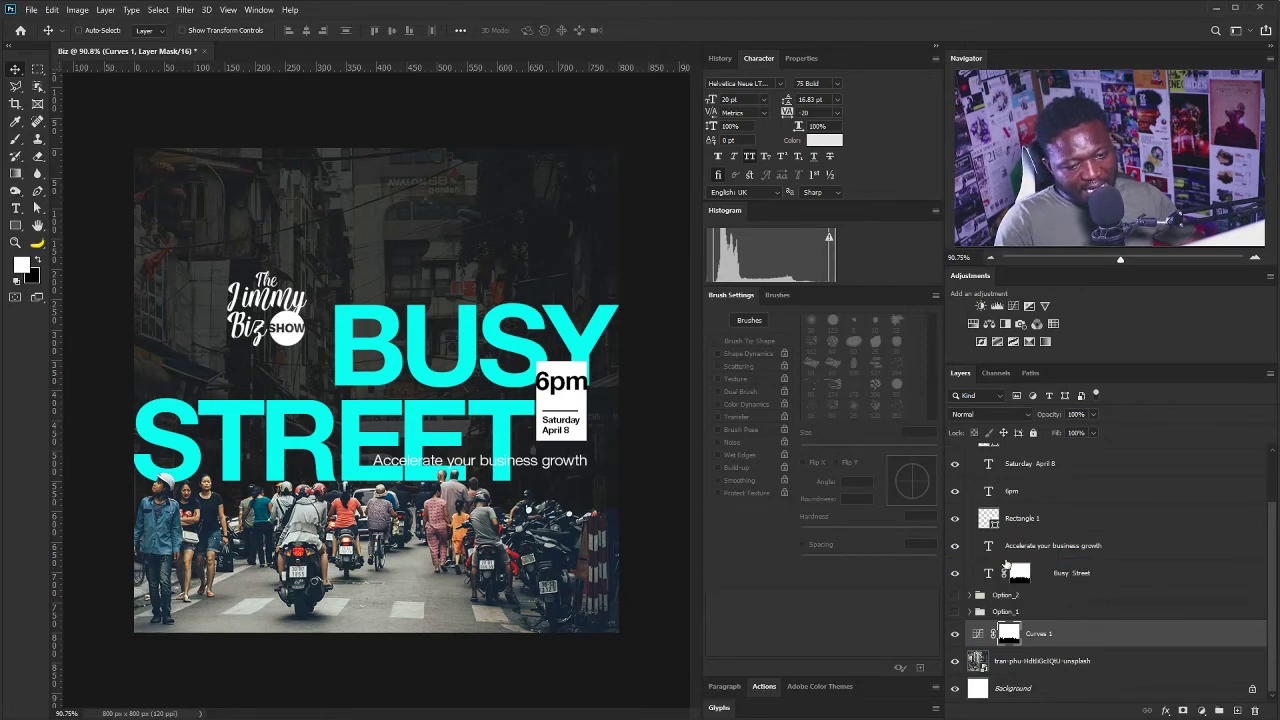
# - Move the 6pm and Saturday April 8 texts out of the white box to above BUSY and colour them white (ffffff)
pyautogui.rightClick(565, 392)
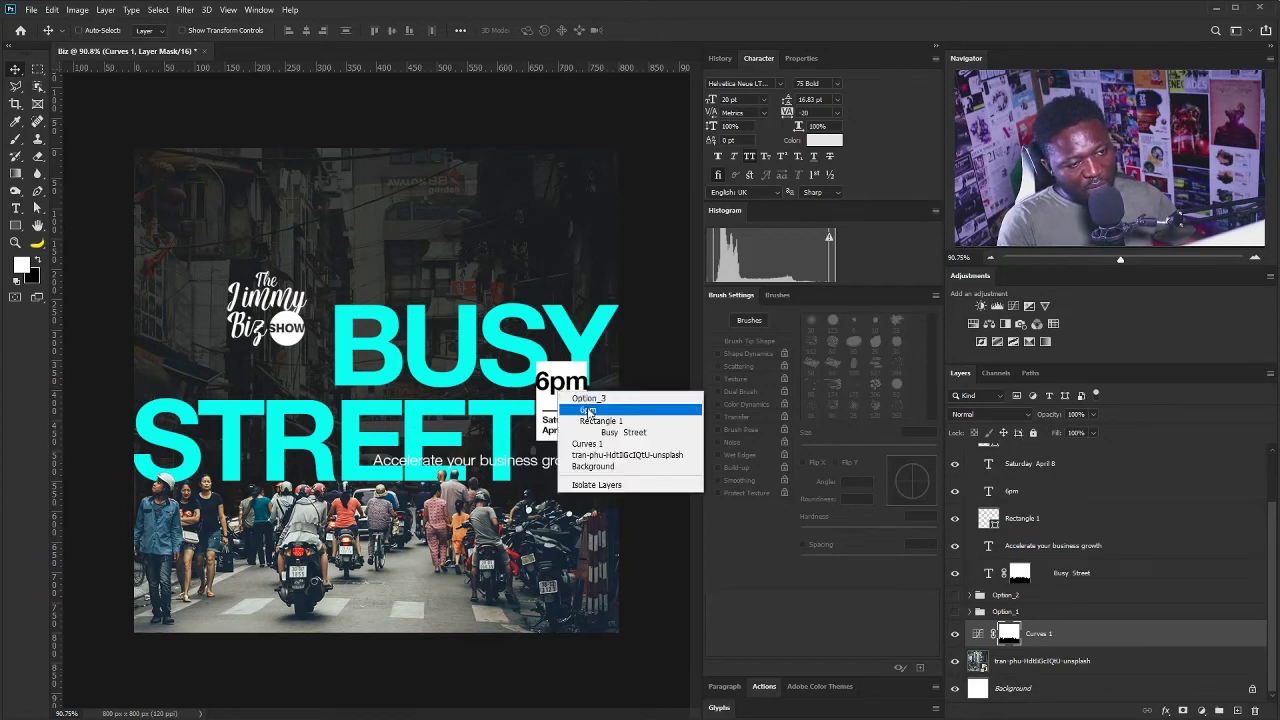
pyautogui.click(590, 403)
pyautogui.keyDown('shift'); pyautogui.click(1040, 466); pyautogui.keyUp('shift')
pyautogui.moveTo(610, 413); pyautogui.dragTo(603, 217)
pyautogui.click(824, 140)
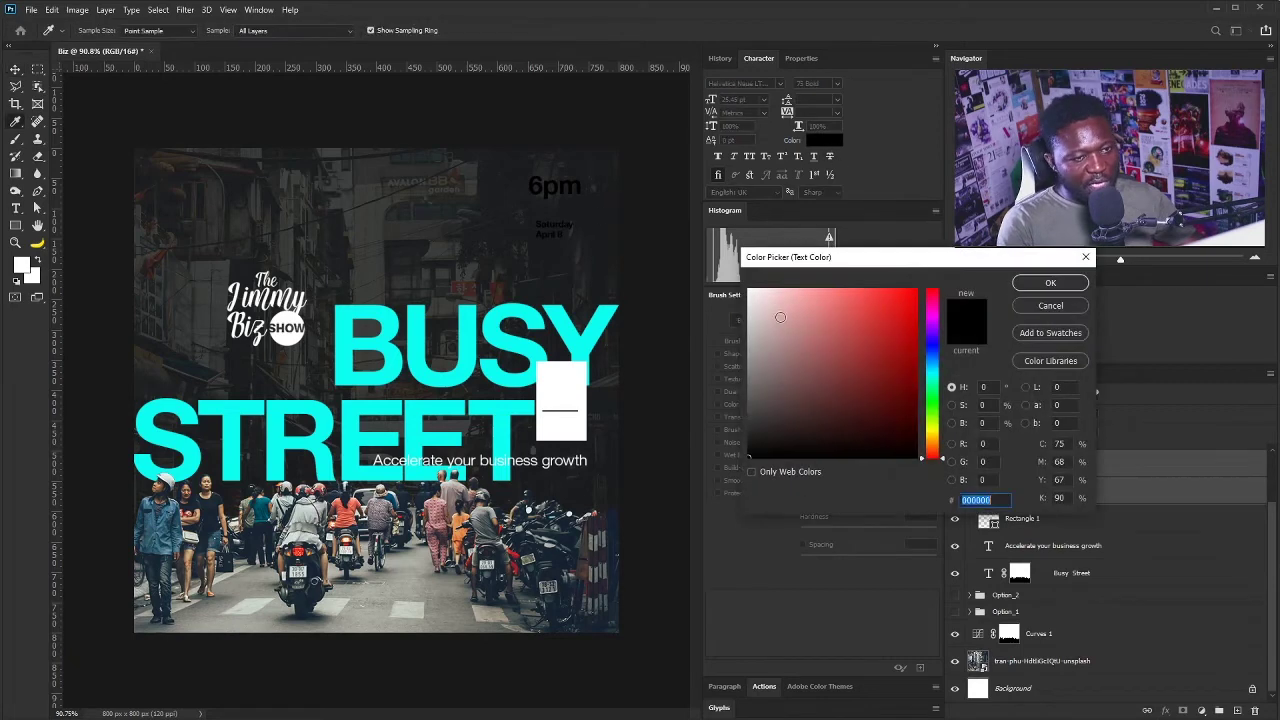
pyautogui.write('ffffff')
pyautogui.click(1030, 285)
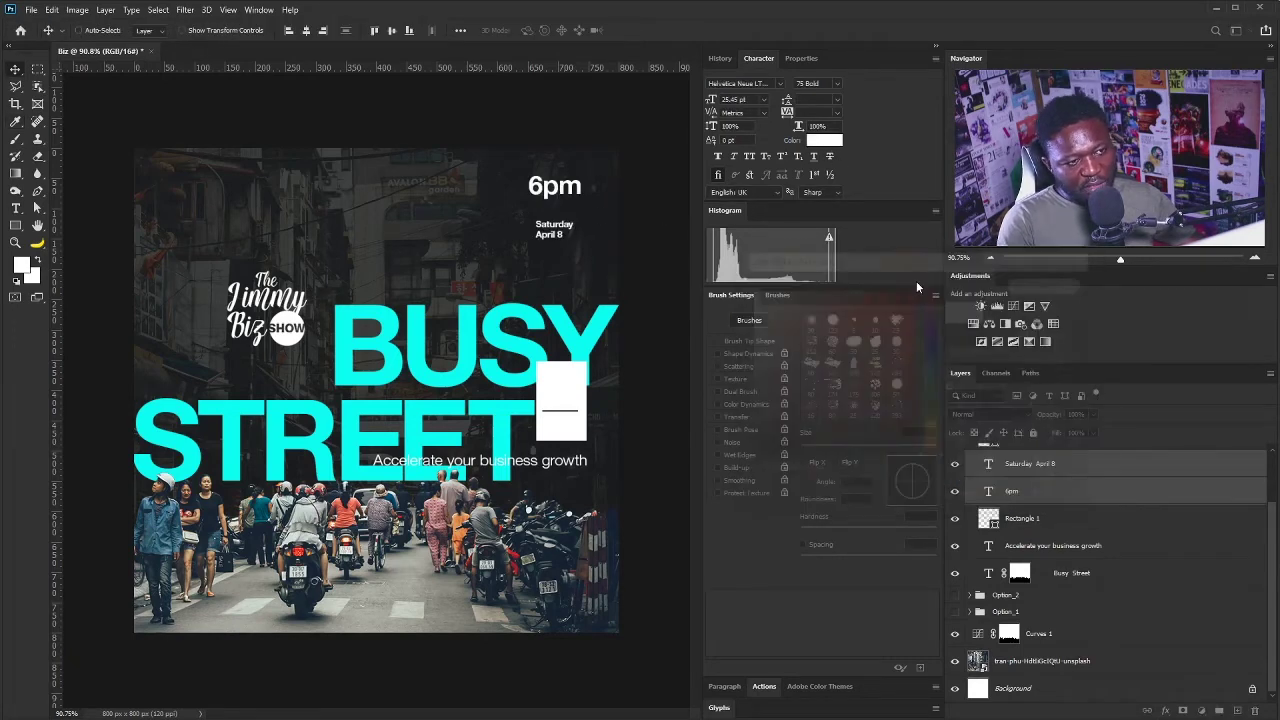
# - Move the Saturday April 8 text up close beneath 6pm and enlarge it to about 11.65 pt
pyautogui.rightClick(550, 236)
pyautogui.click(580, 252)
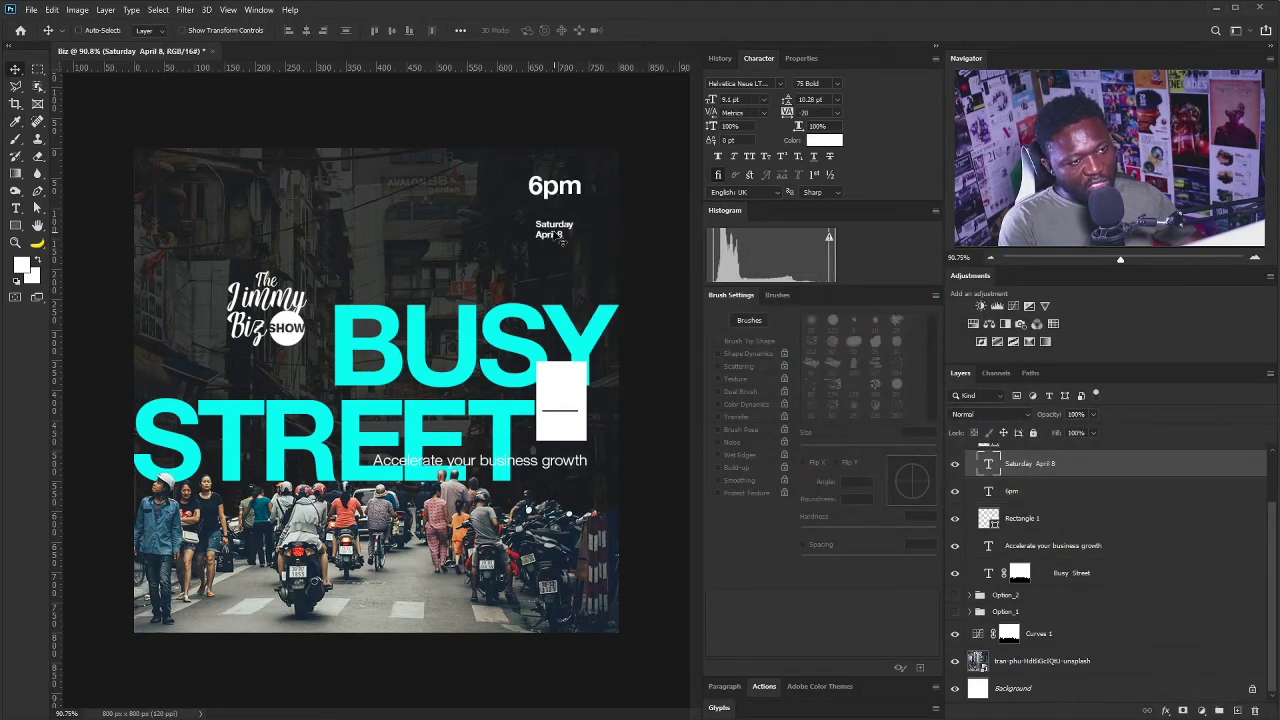
pyautogui.moveTo(580, 252); pyautogui.dragTo(578, 231)
pyautogui.hotkey('ctrl', 't')
pyautogui.press('Return')
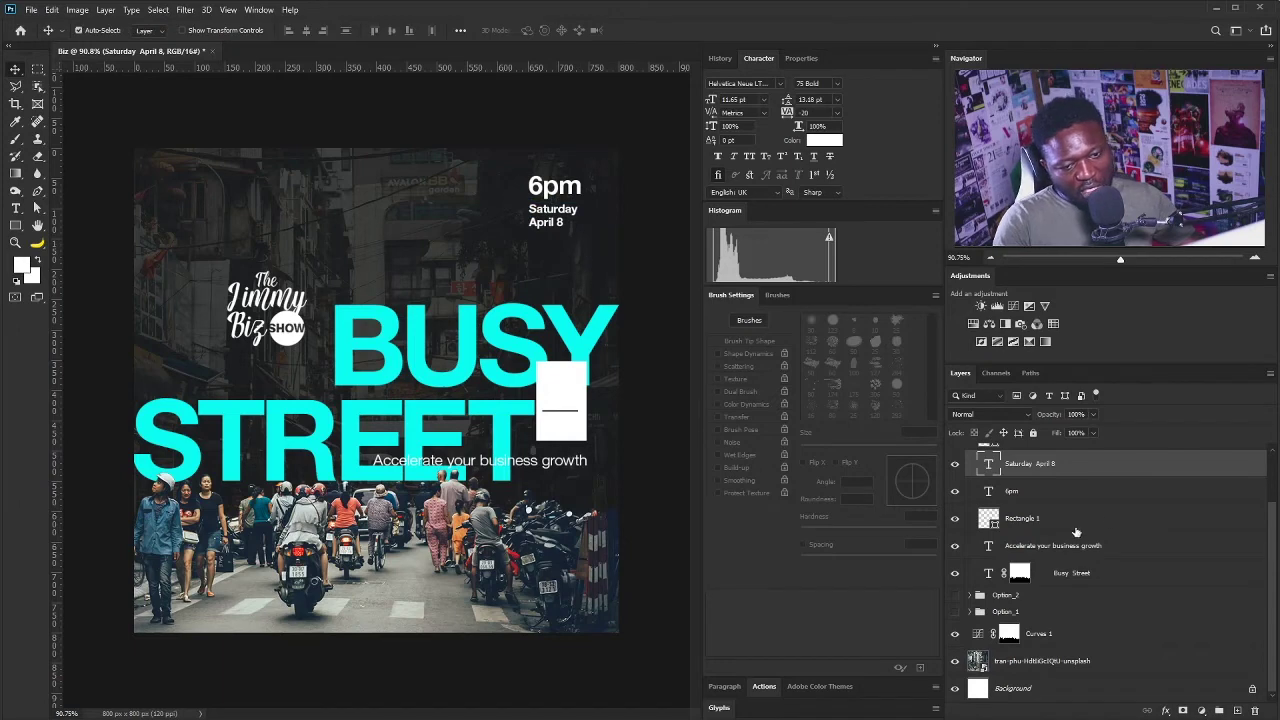
# - Enlarge 6pm and the date text together slightly and line up their left edges
pyautogui.keyDown('shift'); pyautogui.click(555, 186); pyautogui.keyUp('shift')
pyautogui.hotkey('ctrl', 't')
pyautogui.moveTo(577, 226); pyautogui.dragTo(583, 231)
pyautogui.press('Return')
pyautogui.rightClick(566, 214)
pyautogui.click(600, 222)
# - Delete the white date box and its divider line, Rectangle 1 and Rectangle 2, from Option_3
pyautogui.rightClick(569, 388)
pyautogui.click(603, 396)
pyautogui.moveTo(1048, 520); pyautogui.dragTo(1254, 709)
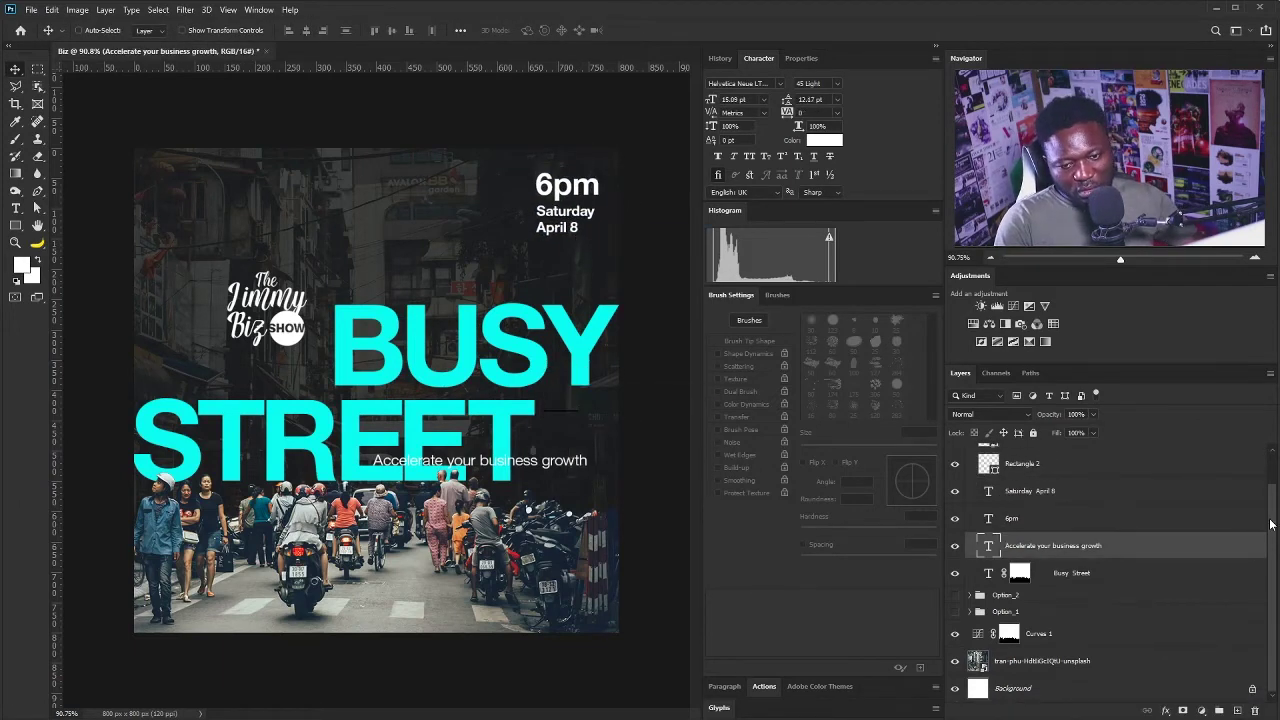
pyautogui.scroll(1, 1040, 540)
pyautogui.click(1020, 475)
pyautogui.moveTo(1016, 503); pyautogui.dragTo(1254, 709)
# - Break the tagline into two lines after "Accelerate your" and place it over the lower end of the last T in STREET
pyautogui.rightClick(538, 466)
pyautogui.click(590, 474)
pyautogui.moveTo(568, 462); pyautogui.dragTo(498, 183)
pyautogui.doubleClick(988, 556)
pyautogui.click(418, 184)
pyautogui.press('Return')
pyautogui.moveTo(405, 197); pyautogui.dragTo(591, 481)
# - Change the Busy Street heading colour to lime green a7e348
pyautogui.click(1072, 583)
pyautogui.click(824, 140)
pyautogui.click(931, 419)
pyautogui.click(871, 289)
pyautogui.click(914, 405)
pyautogui.click(905, 346)
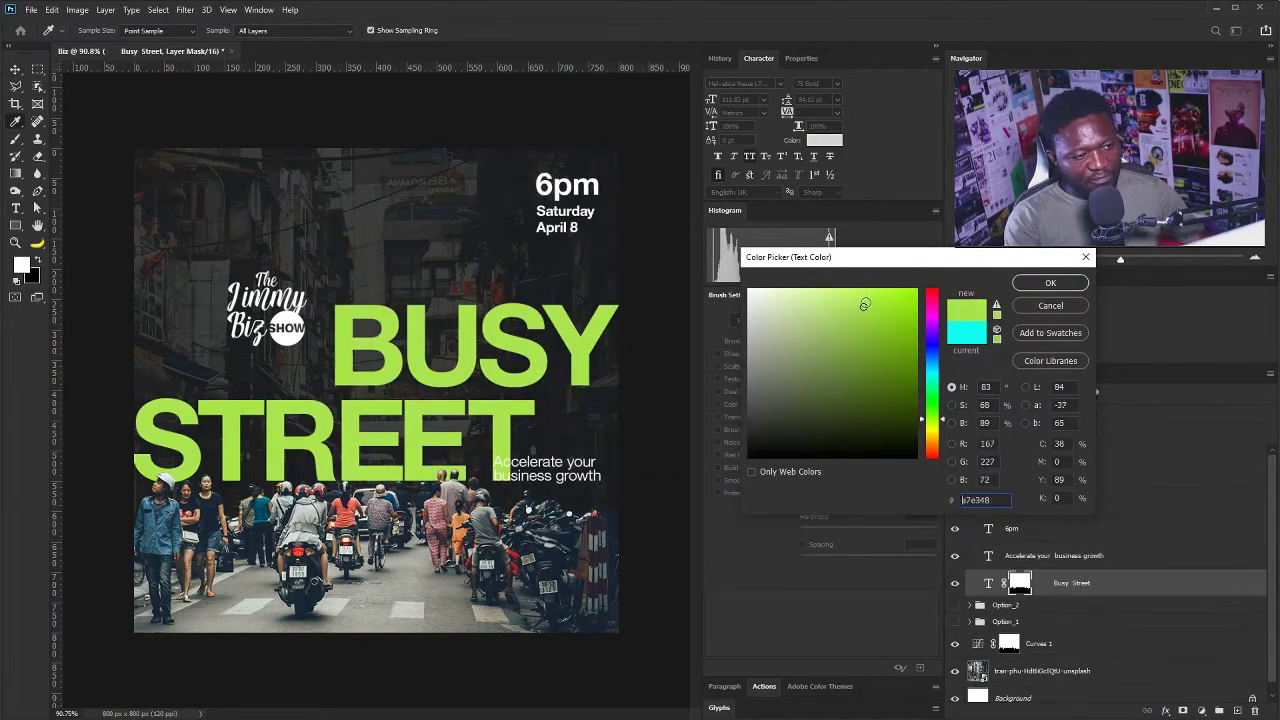
pyautogui.click(1050, 283)
# - Mask out the lower part of STREET's last T behind the tagline with a black-filled rectangular selection on the heading's mask
pyautogui.click(1054, 555)
pyautogui.click(38, 70)
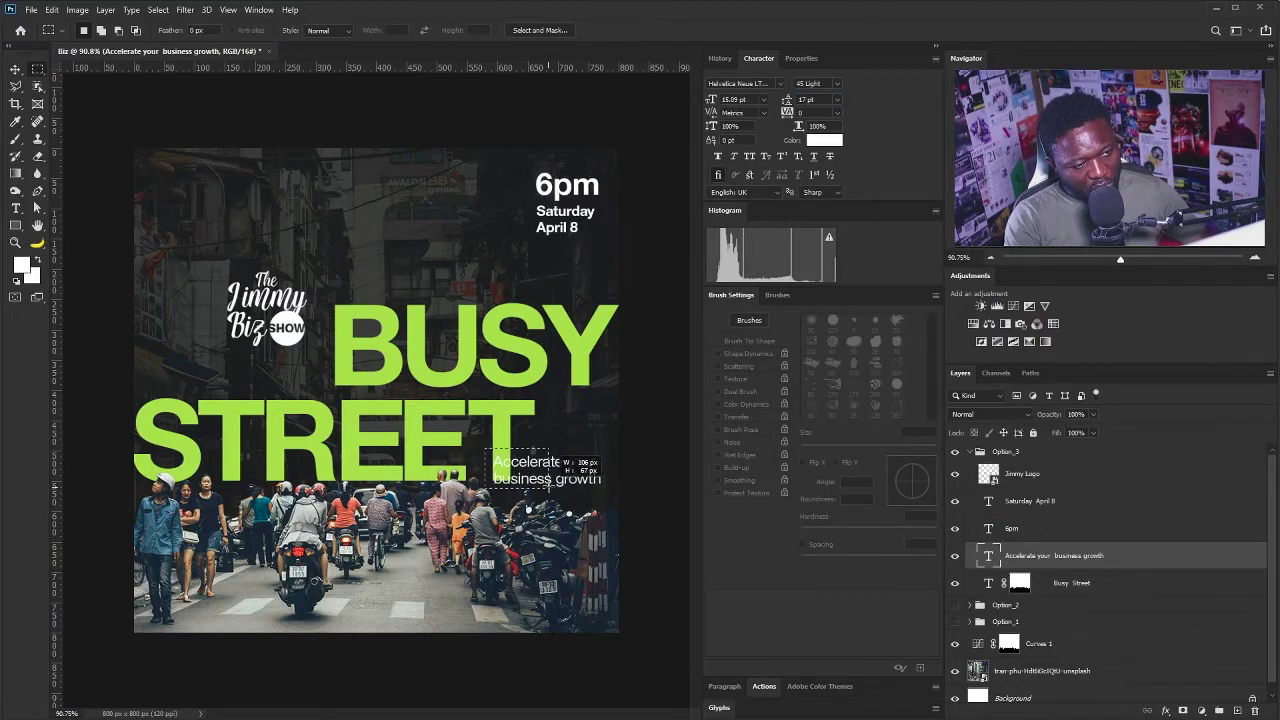
pyautogui.moveTo(572, 486); pyautogui.dragTo(572, 486)
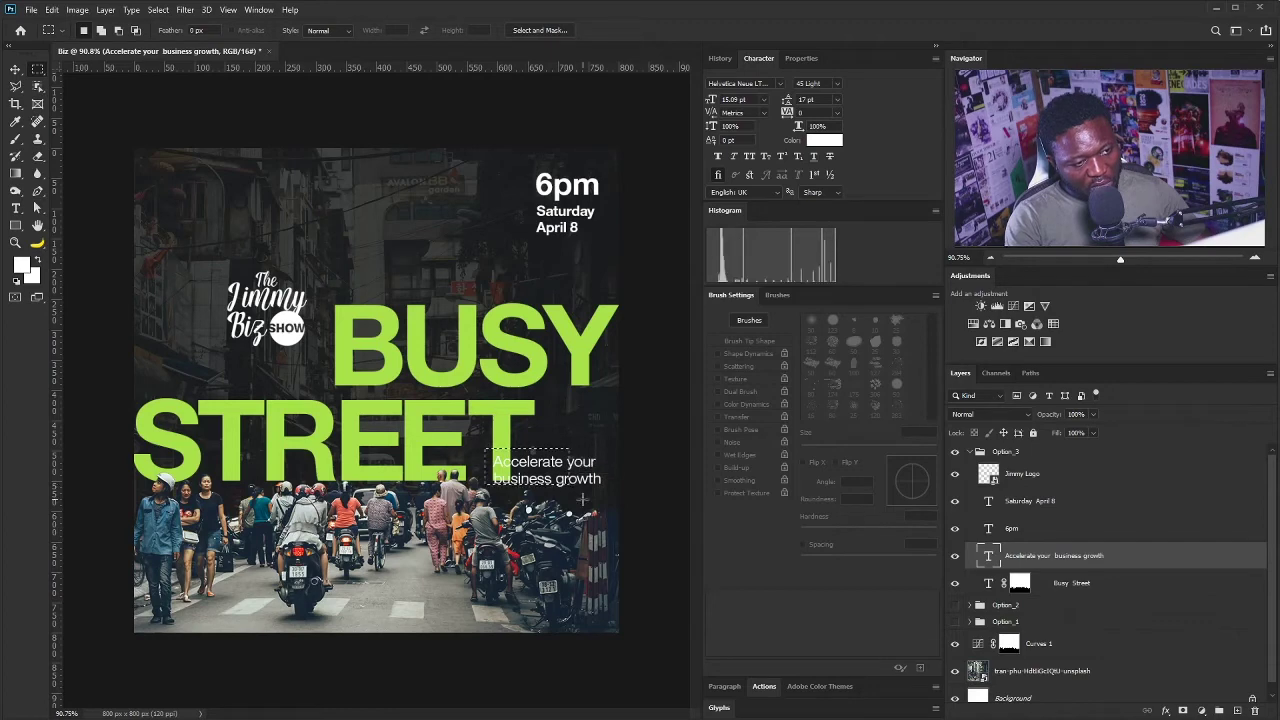
pyautogui.click(1020, 582)
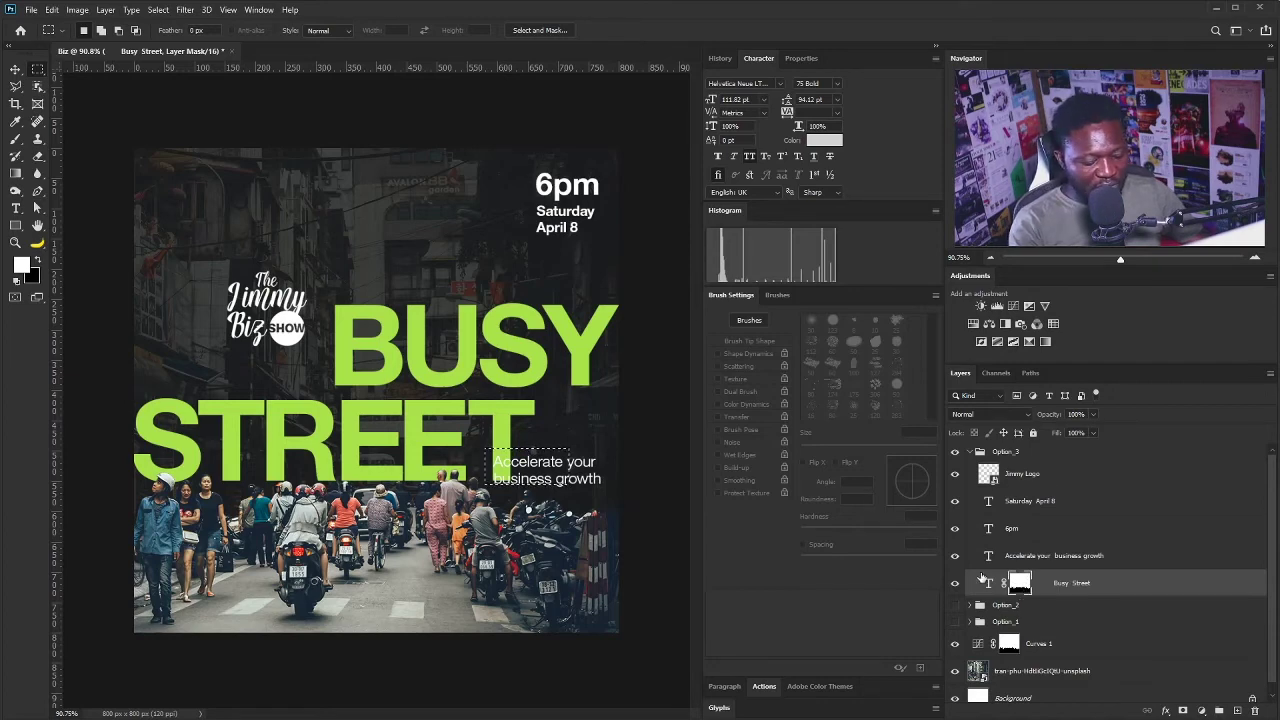
pyautogui.hotkey('ctrl', 'BackSpace')
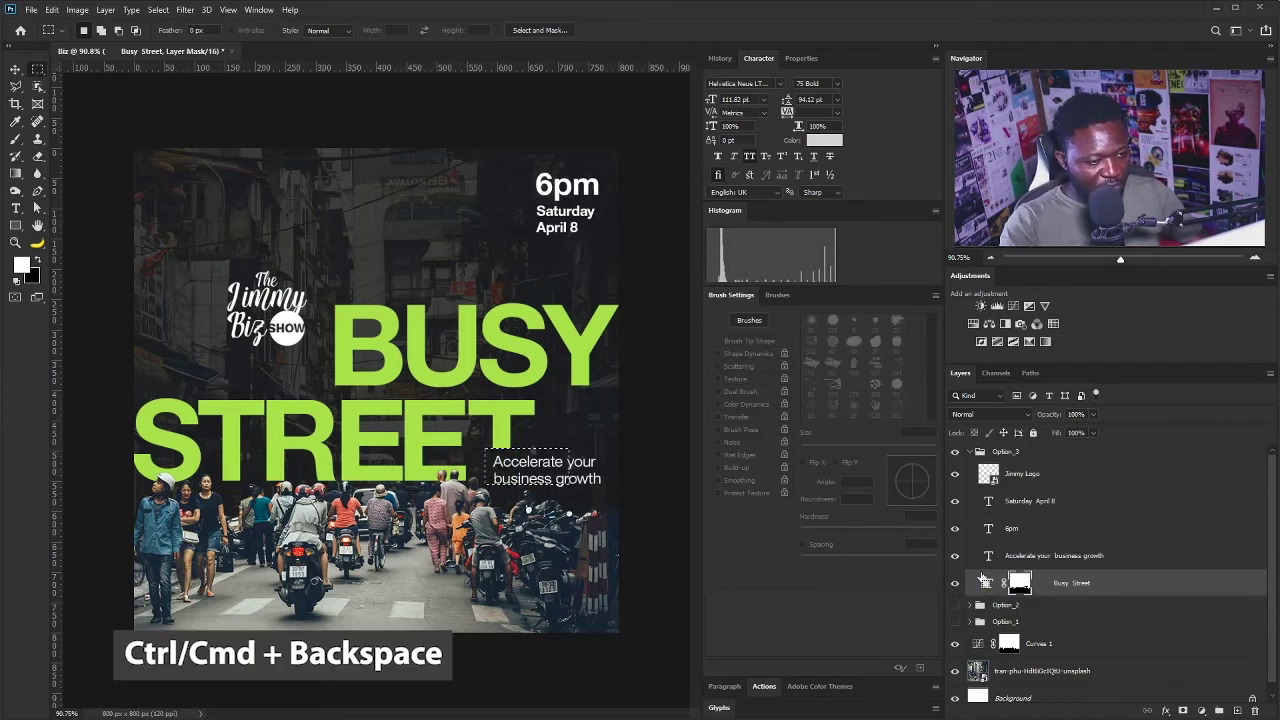
pyautogui.hotkey('ctrl', 'd')
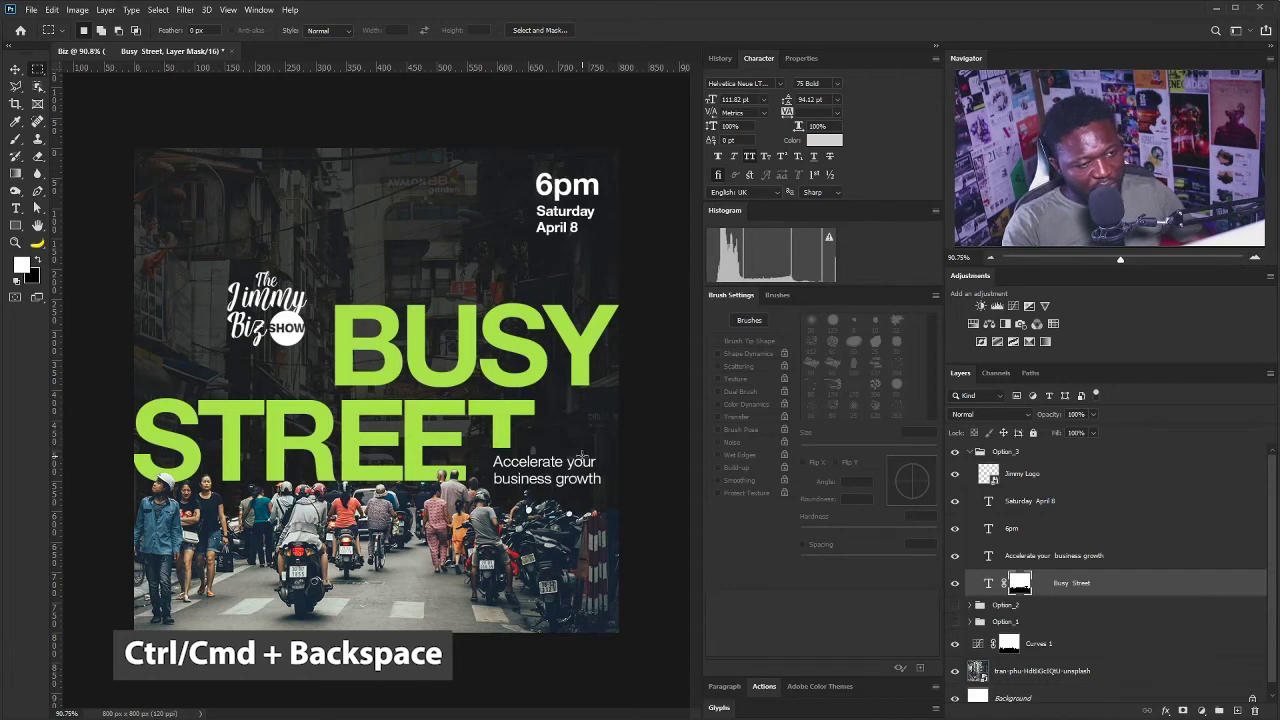
# - Nudge the tagline about 2 px left and lower the Jimmy Logo to sit level with BUSY
pyautogui.press('v')
pyautogui.rightClick(548, 470)
pyautogui.click(615, 481)
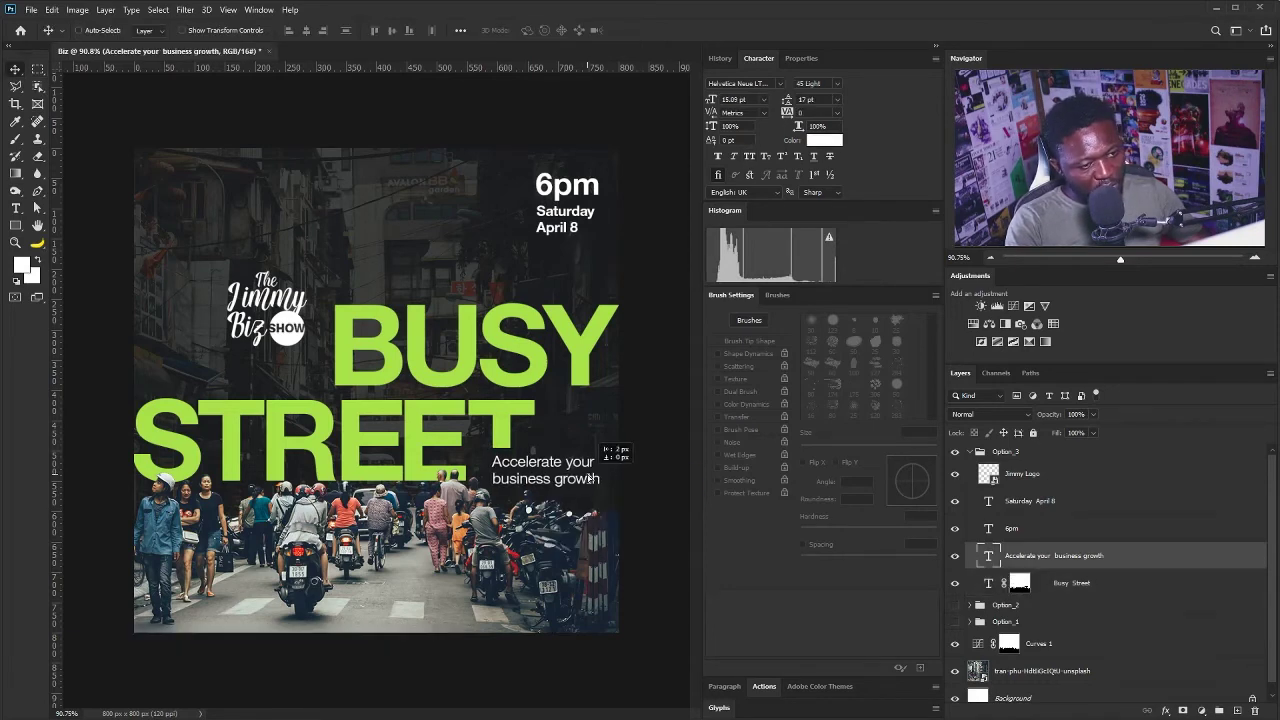
pyautogui.rightClick(292, 332)
pyautogui.click(308, 350)
pyautogui.moveTo(303, 337); pyautogui.dragTo(304, 364)
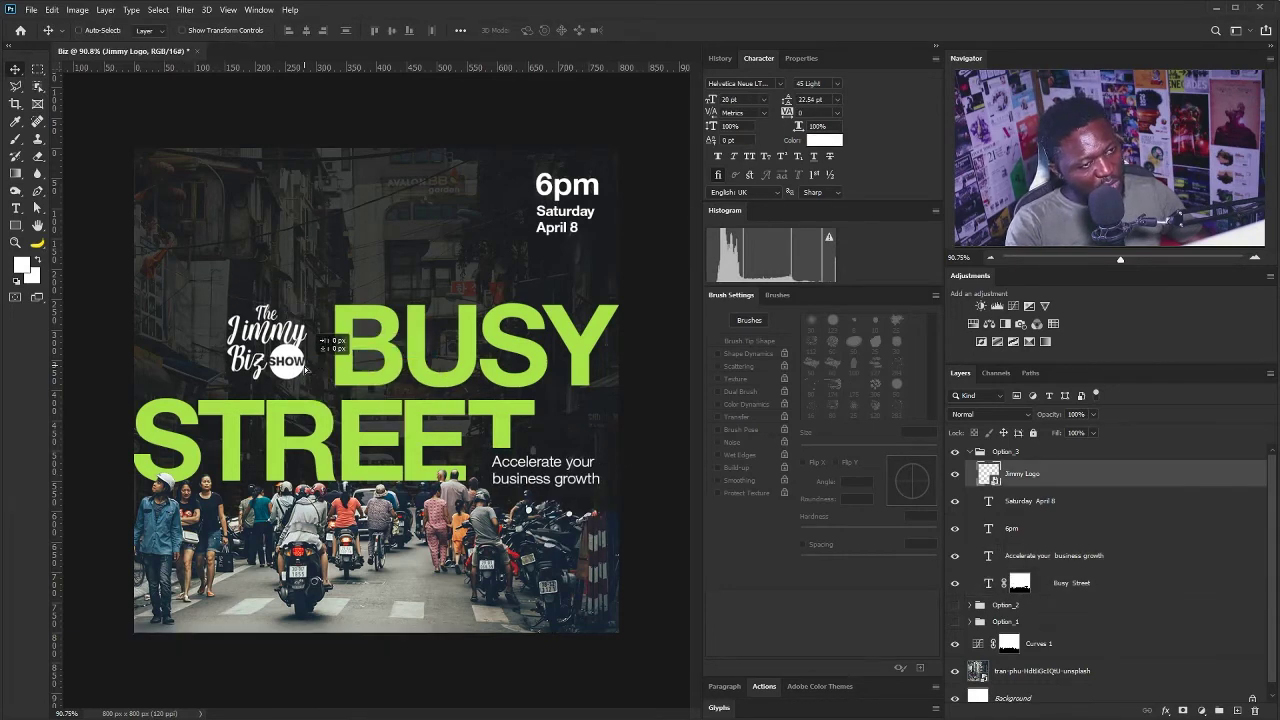
# - Show the guides and shift 6pm and the date text left so they end at the vertical guide
pyautogui.hotkey('ctrl', ';')
pyautogui.rightClick(549, 193)
pyautogui.click(579, 211)
pyautogui.keyDown('ctrl'); pyautogui.keyDown('shift'); pyautogui.click(567, 213); pyautogui.keyUp('shift'); pyautogui.keyUp('ctrl')
pyautogui.moveTo(567, 213); pyautogui.dragTo(556, 213)
pyautogui.keyDown('ctrl'); pyautogui.click(560, 350); pyautogui.keyUp('ctrl')
pyautogui.hotkey('ctrl', 't')
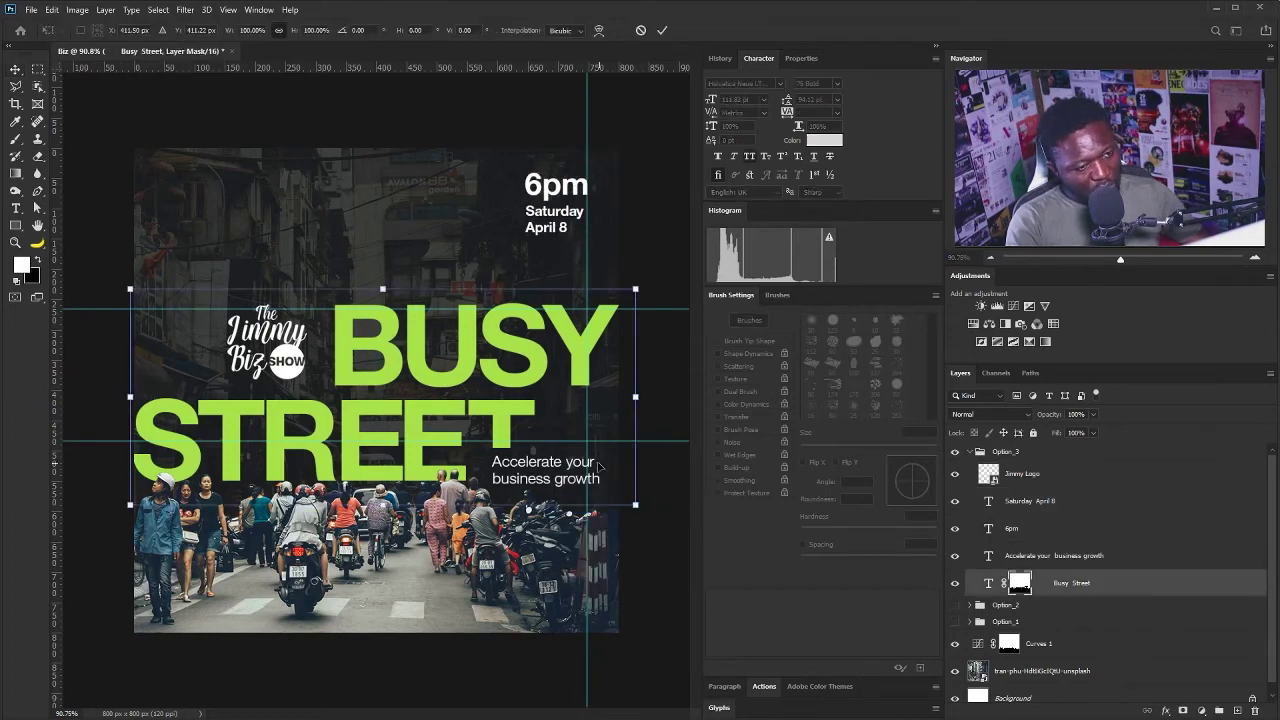
pyautogui.press('Escape')
# - Scale the tagline down to about 13 pt so it ends at the vertical guide, and hide the guides
pyautogui.rightClick(572, 481)
pyautogui.click(604, 498)
pyautogui.hotkey('ctrl', 't')
pyautogui.moveTo(600, 455); pyautogui.dragTo(586, 459)
pyautogui.press('Return')
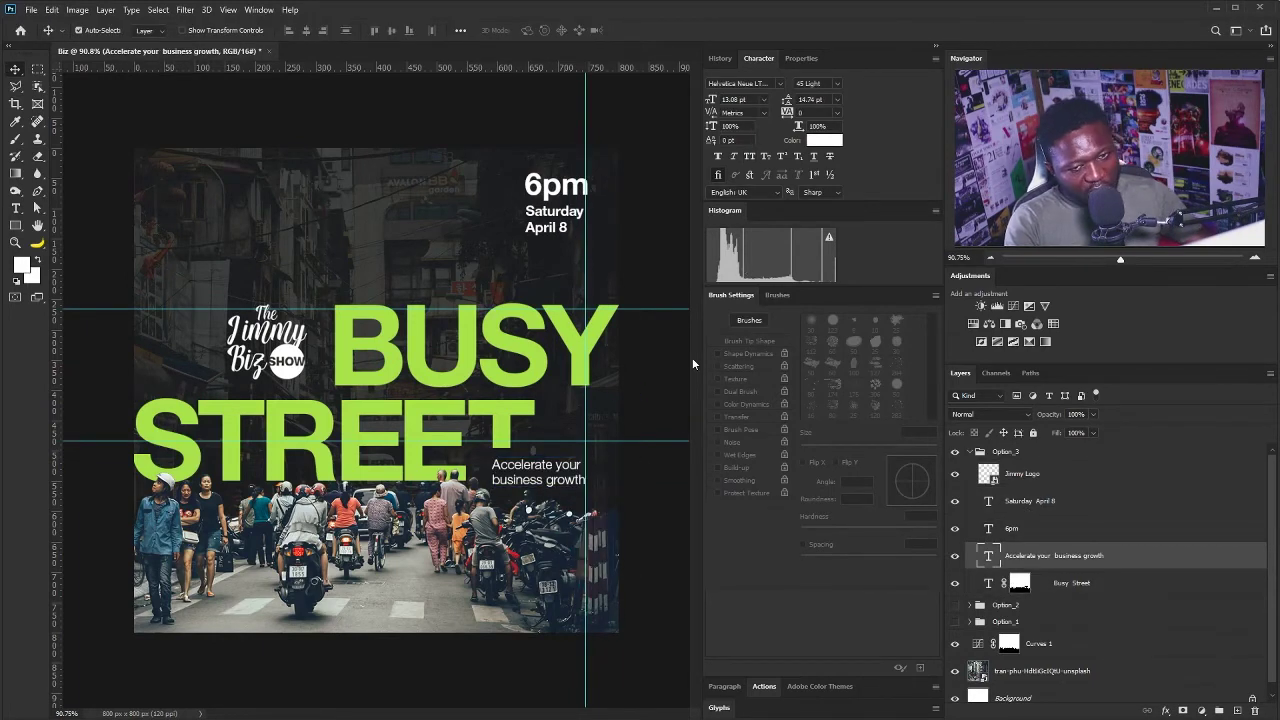
pyautogui.hotkey('ctrl', ';')
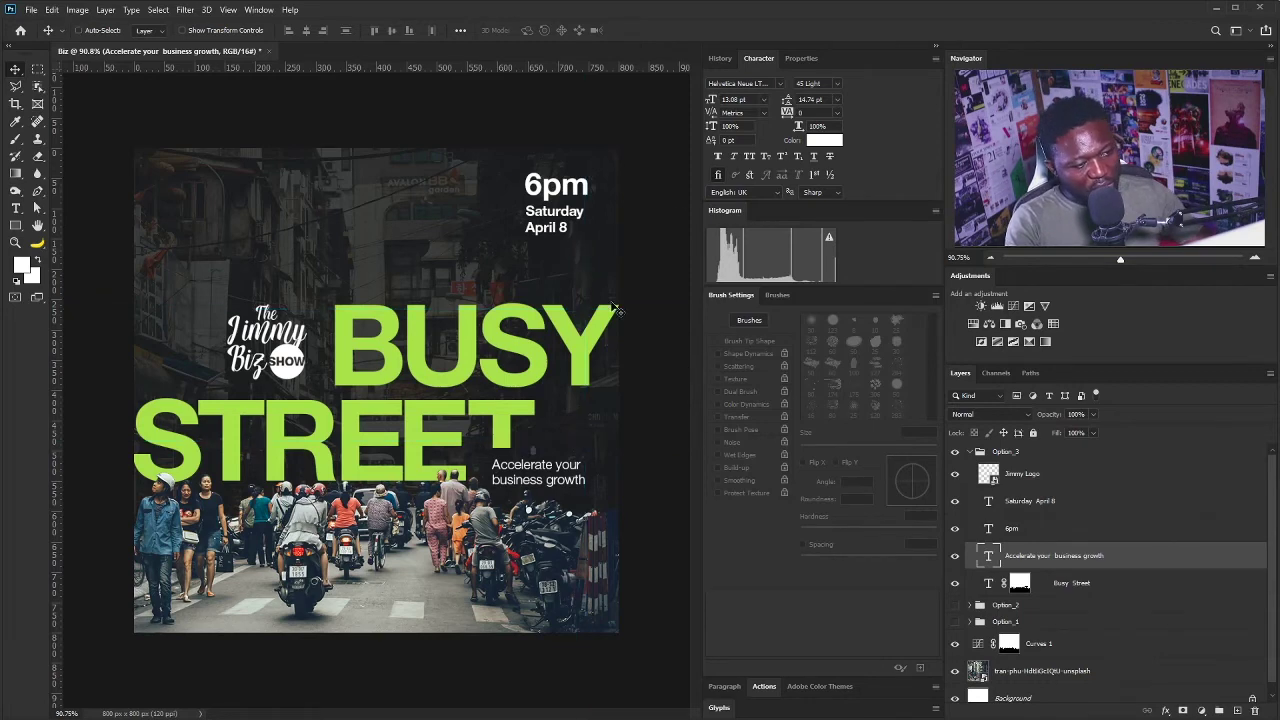